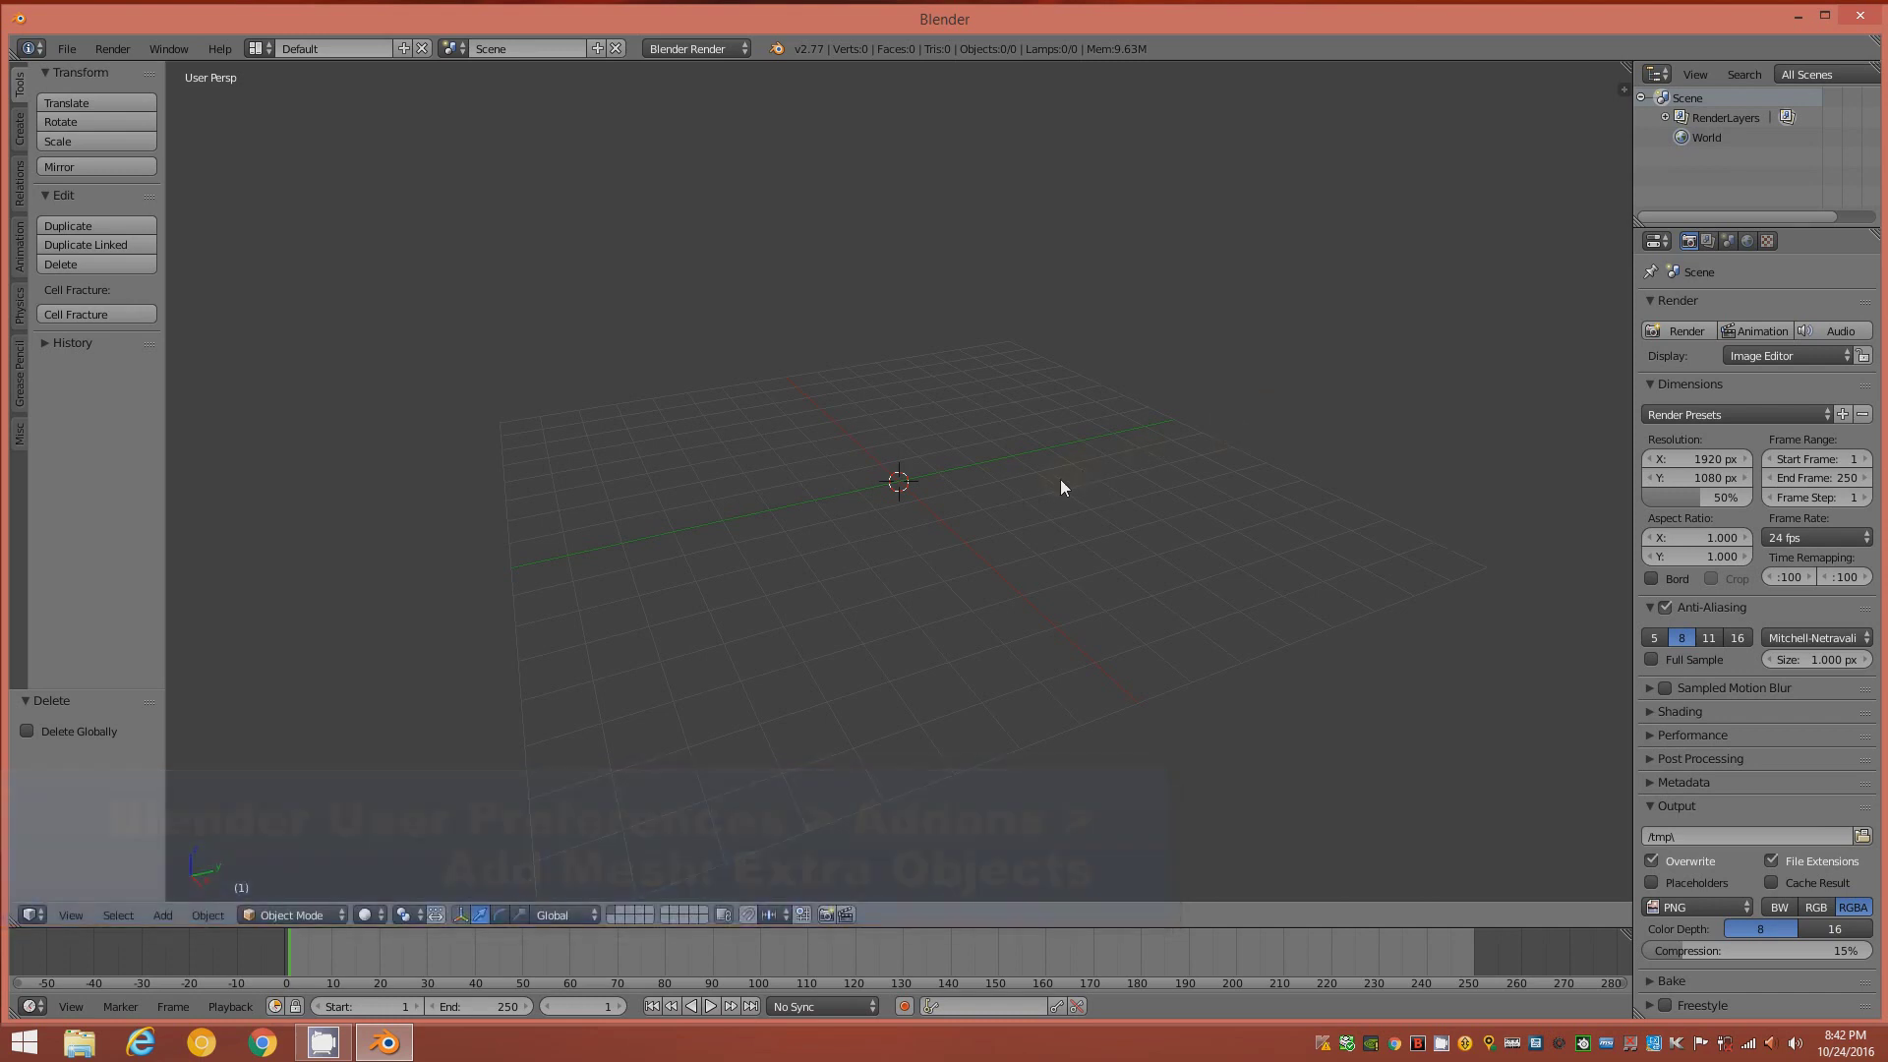
# - Add a Regular Solid math-function mesh, a dodecahedron of size 1.00, to the empty scene
pyautogui.press('space')
pyautogui.moveTo(1201, 478)
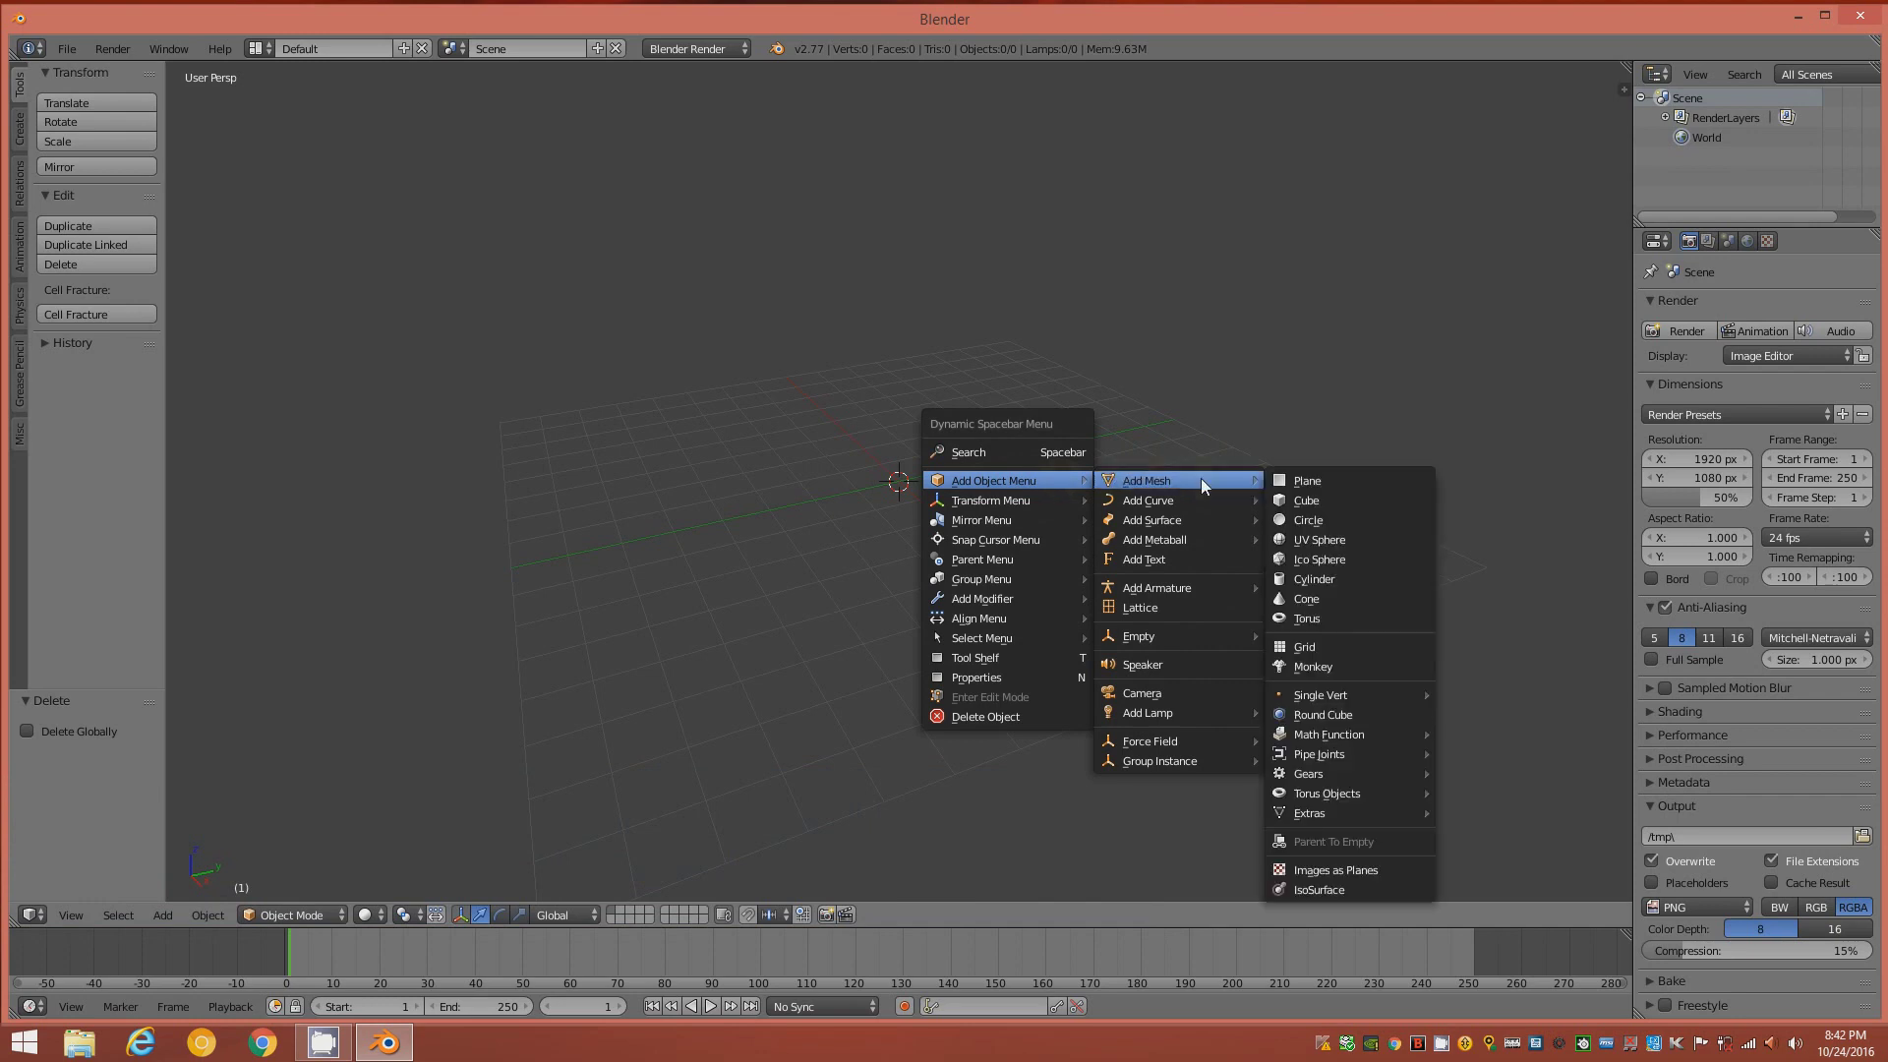
pyautogui.moveTo(1332, 745)
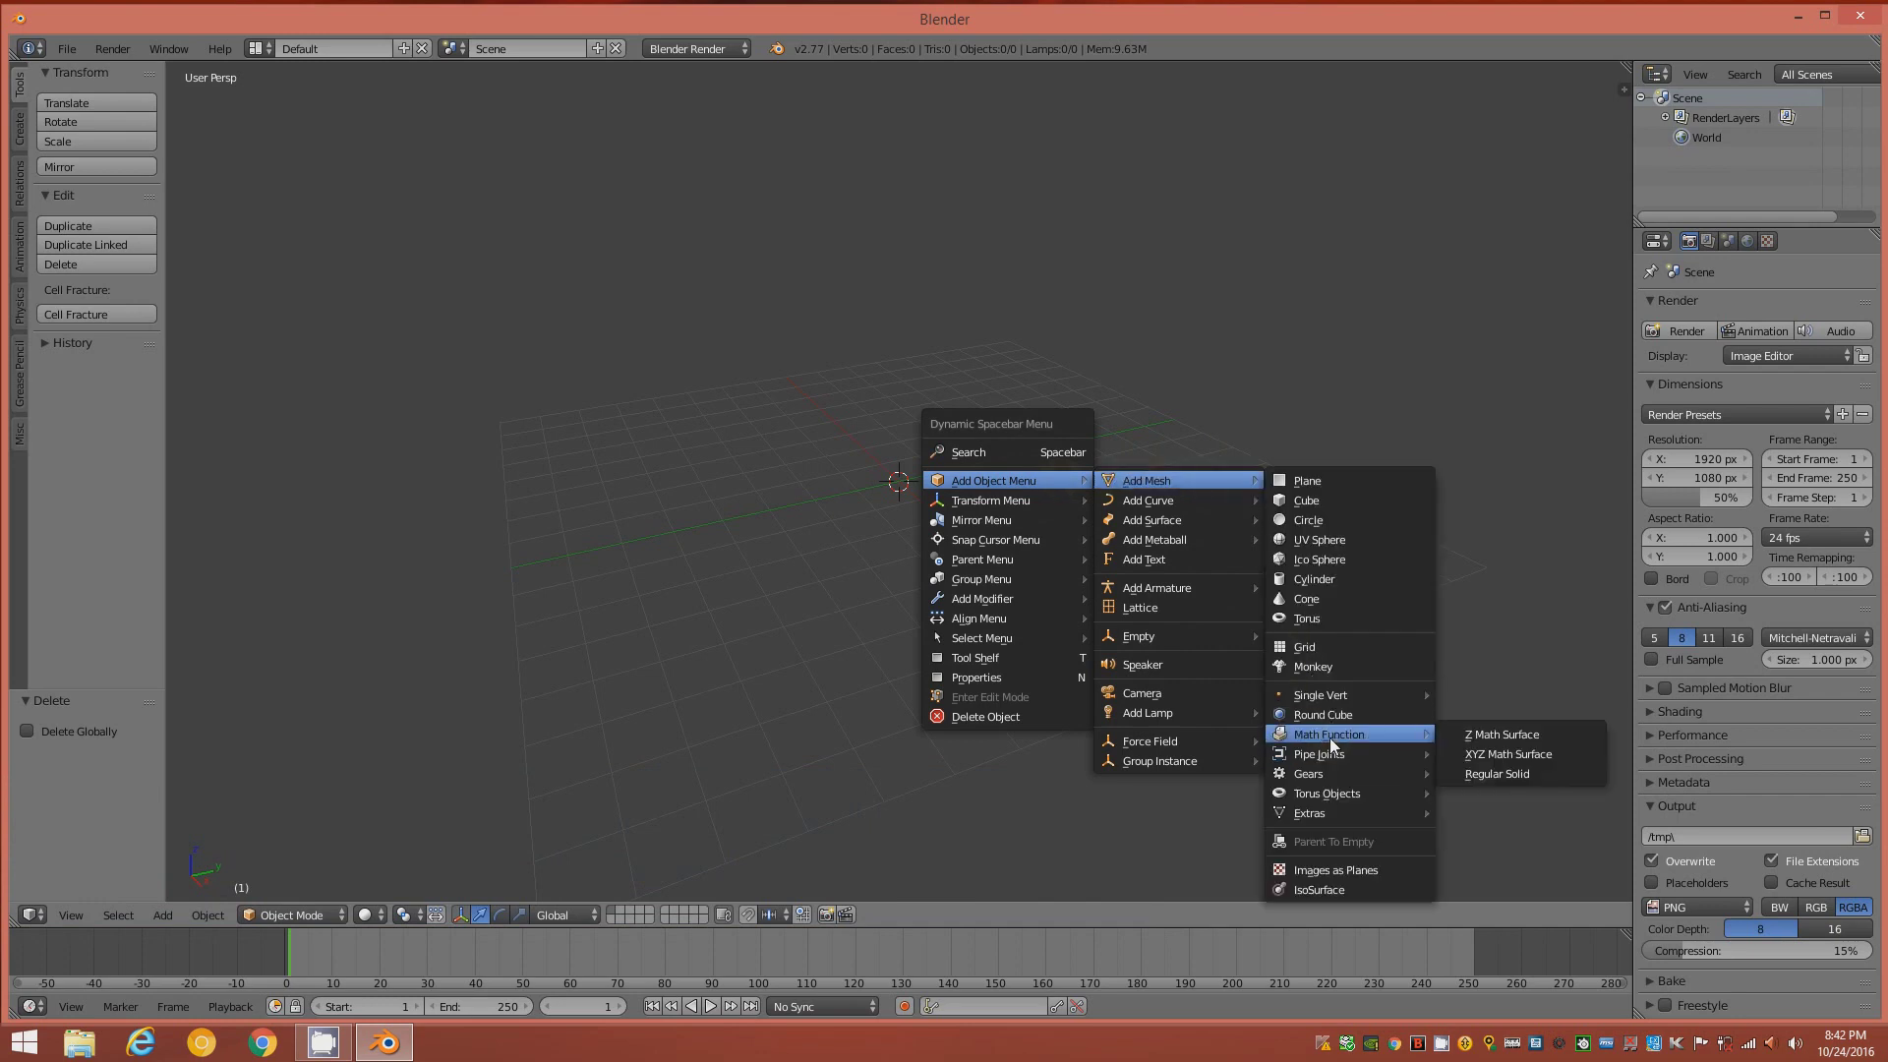
pyautogui.click(1508, 773)
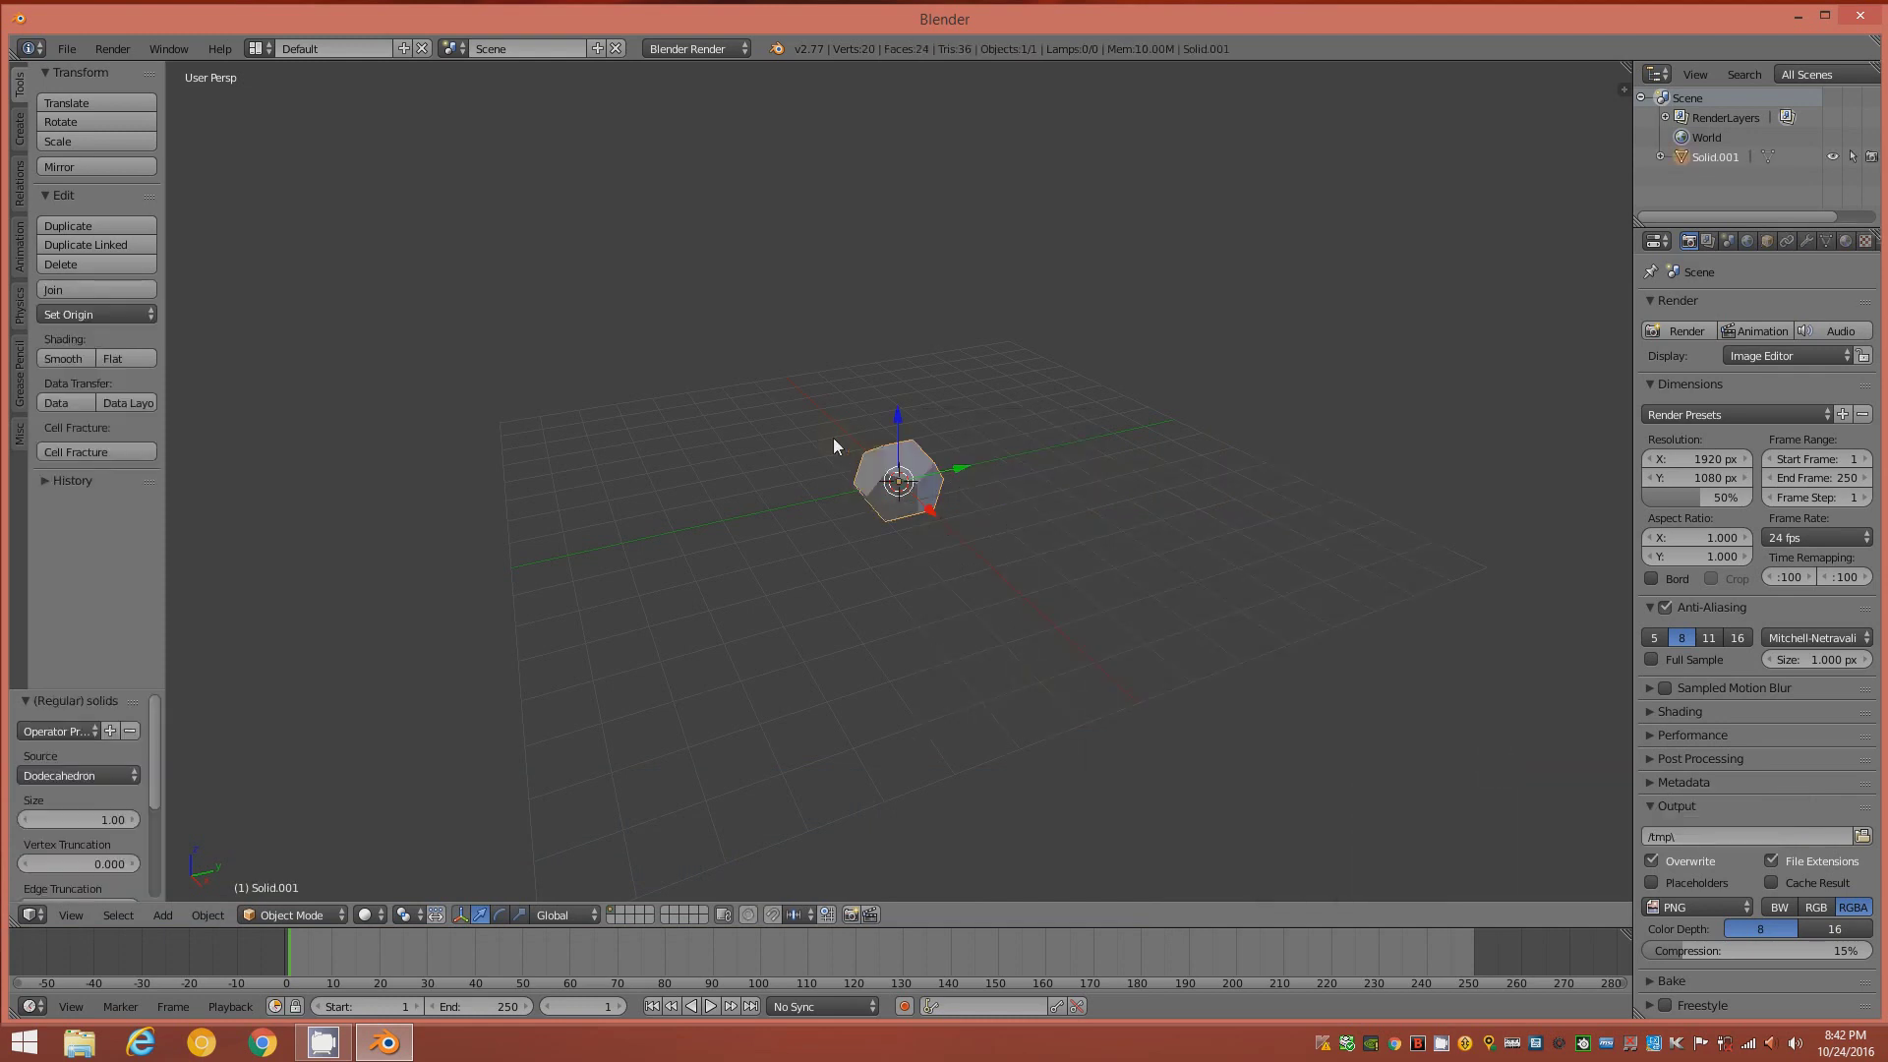
pyautogui.scroll(5, 834, 438)
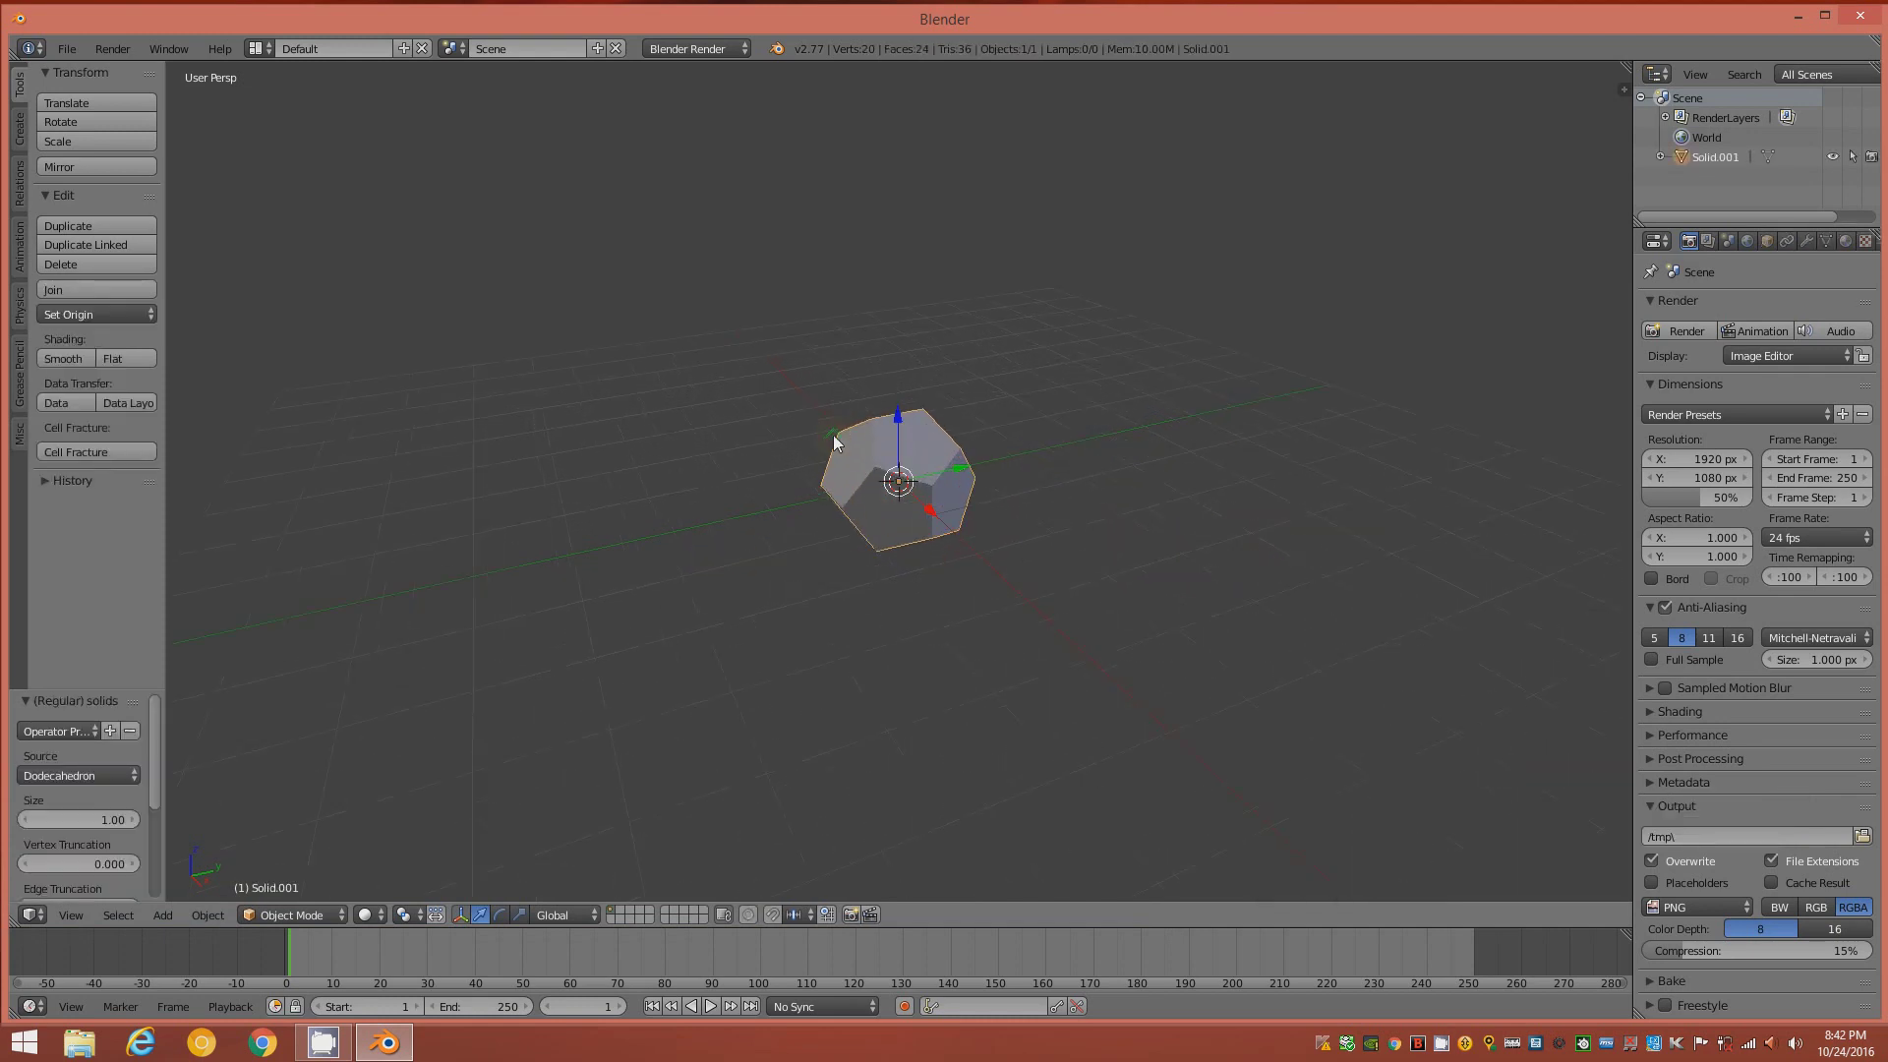
# - Try Tetrahedron as the new solid's source shape and switch it back to Dodecahedron
pyautogui.click(104, 777)
pyautogui.click(78, 754)
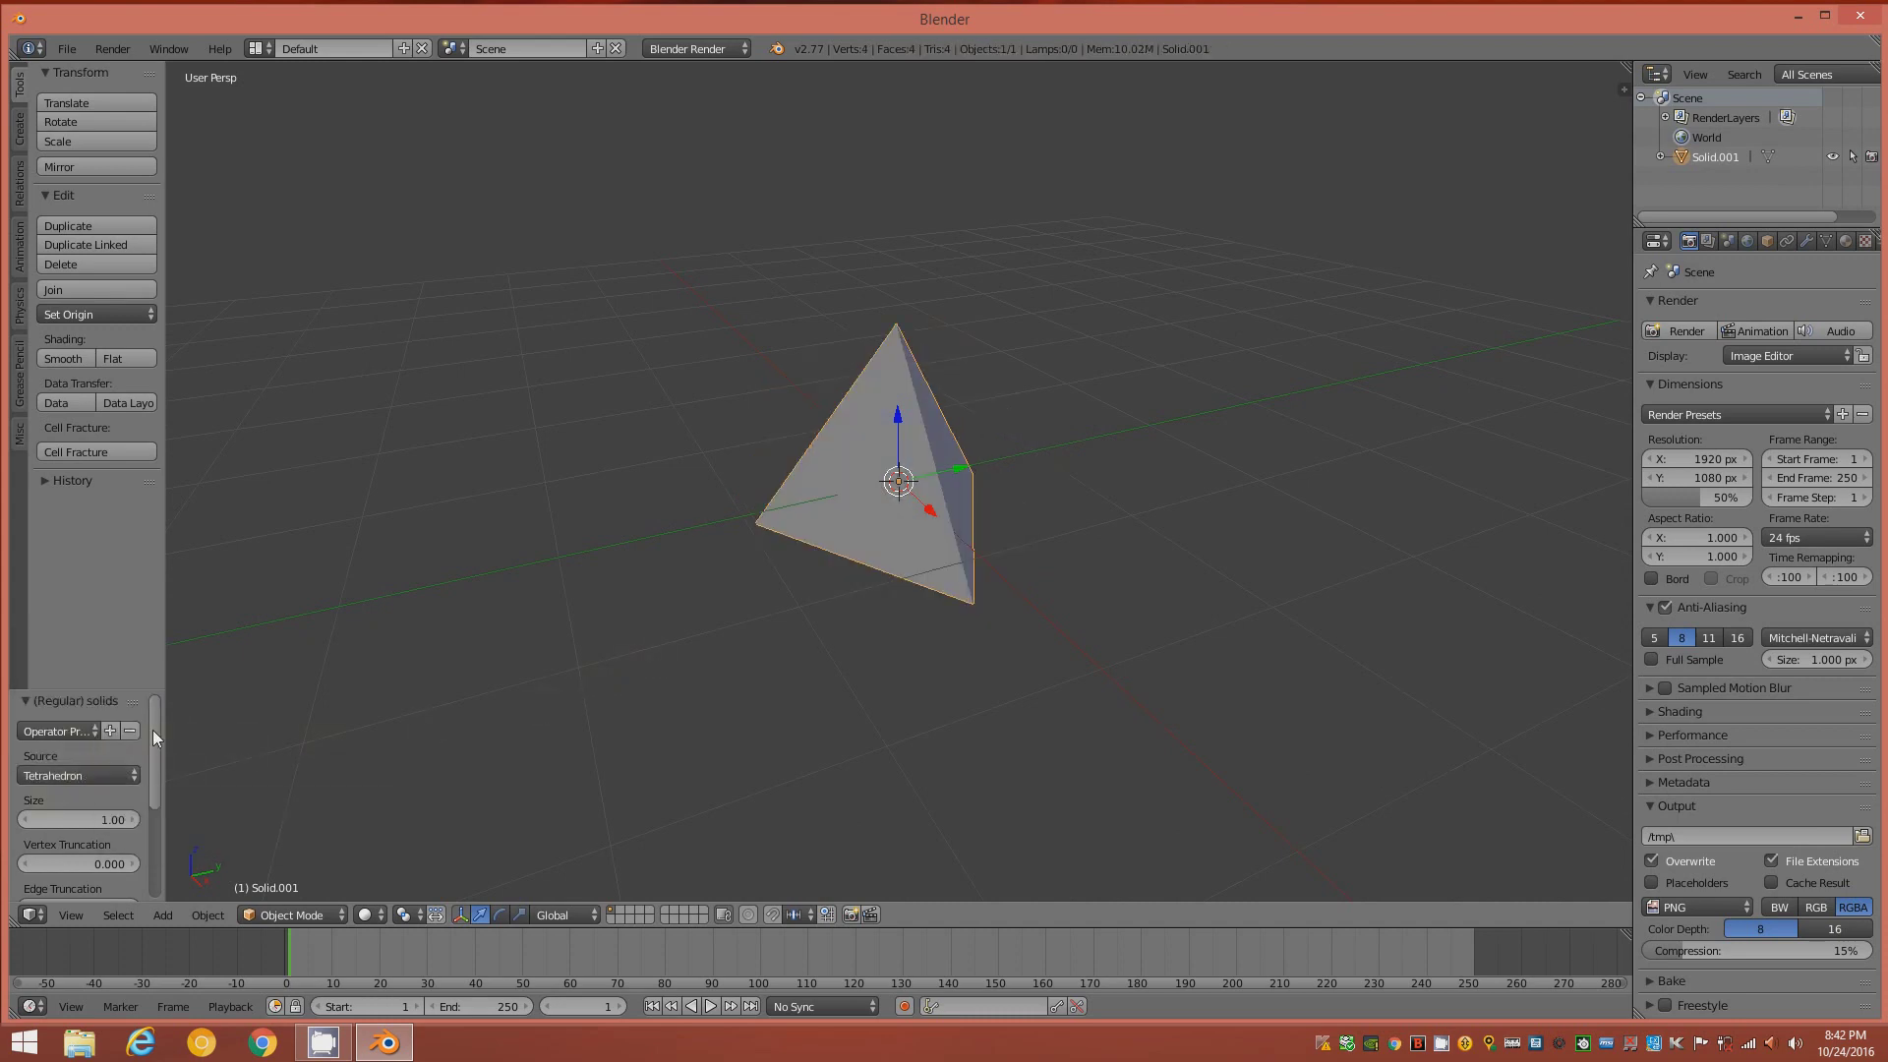
pyautogui.click(121, 774)
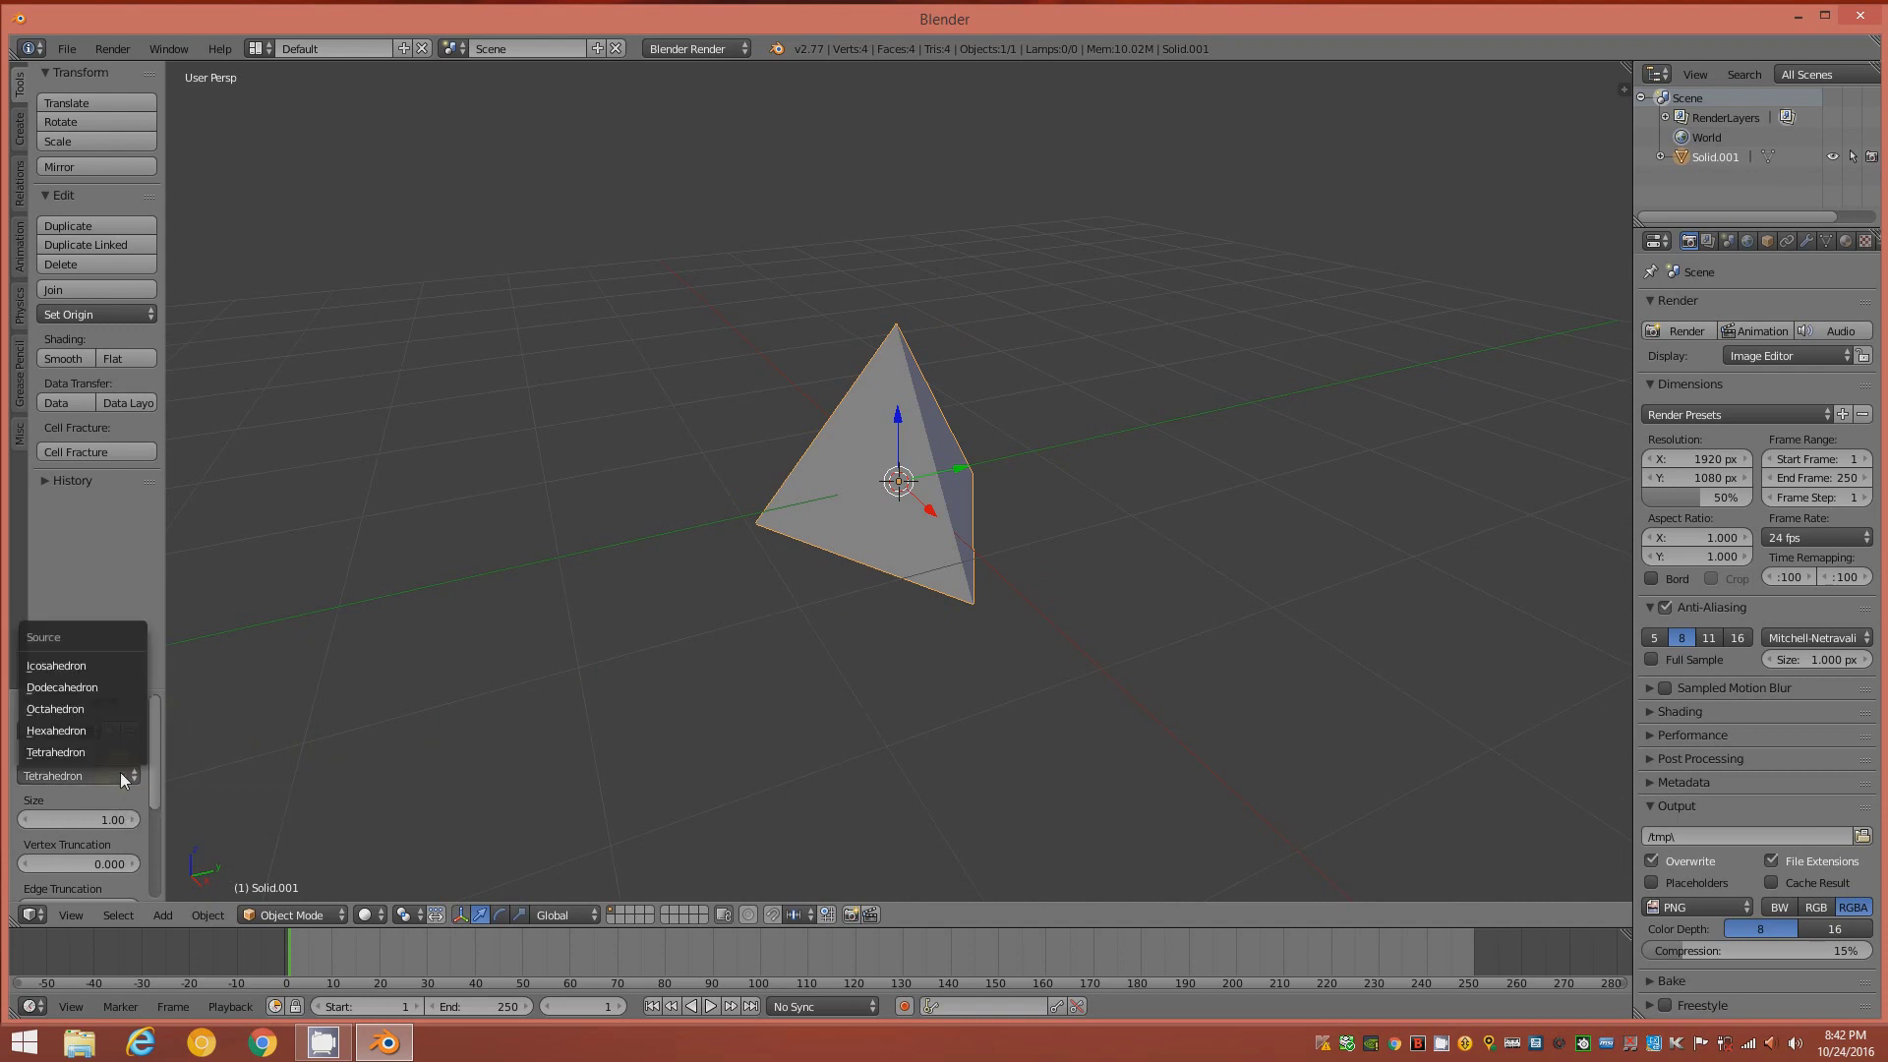
pyautogui.click(104, 686)
# - In Edit Mode with edge selection, apply Limited Dissolve to the whole dodecahedron mesh
pyautogui.moveTo(940, 586)
pyautogui.mouseDown(button='middle')
pyautogui.moveTo(858, 587)
pyautogui.moveTo(917, 628)
pyautogui.moveTo(932, 582)
pyautogui.moveTo(988, 582)
pyautogui.moveTo(959, 569)
pyautogui.moveTo(915, 586)
pyautogui.mouseUp(button='middle')
pyautogui.press('Tab')
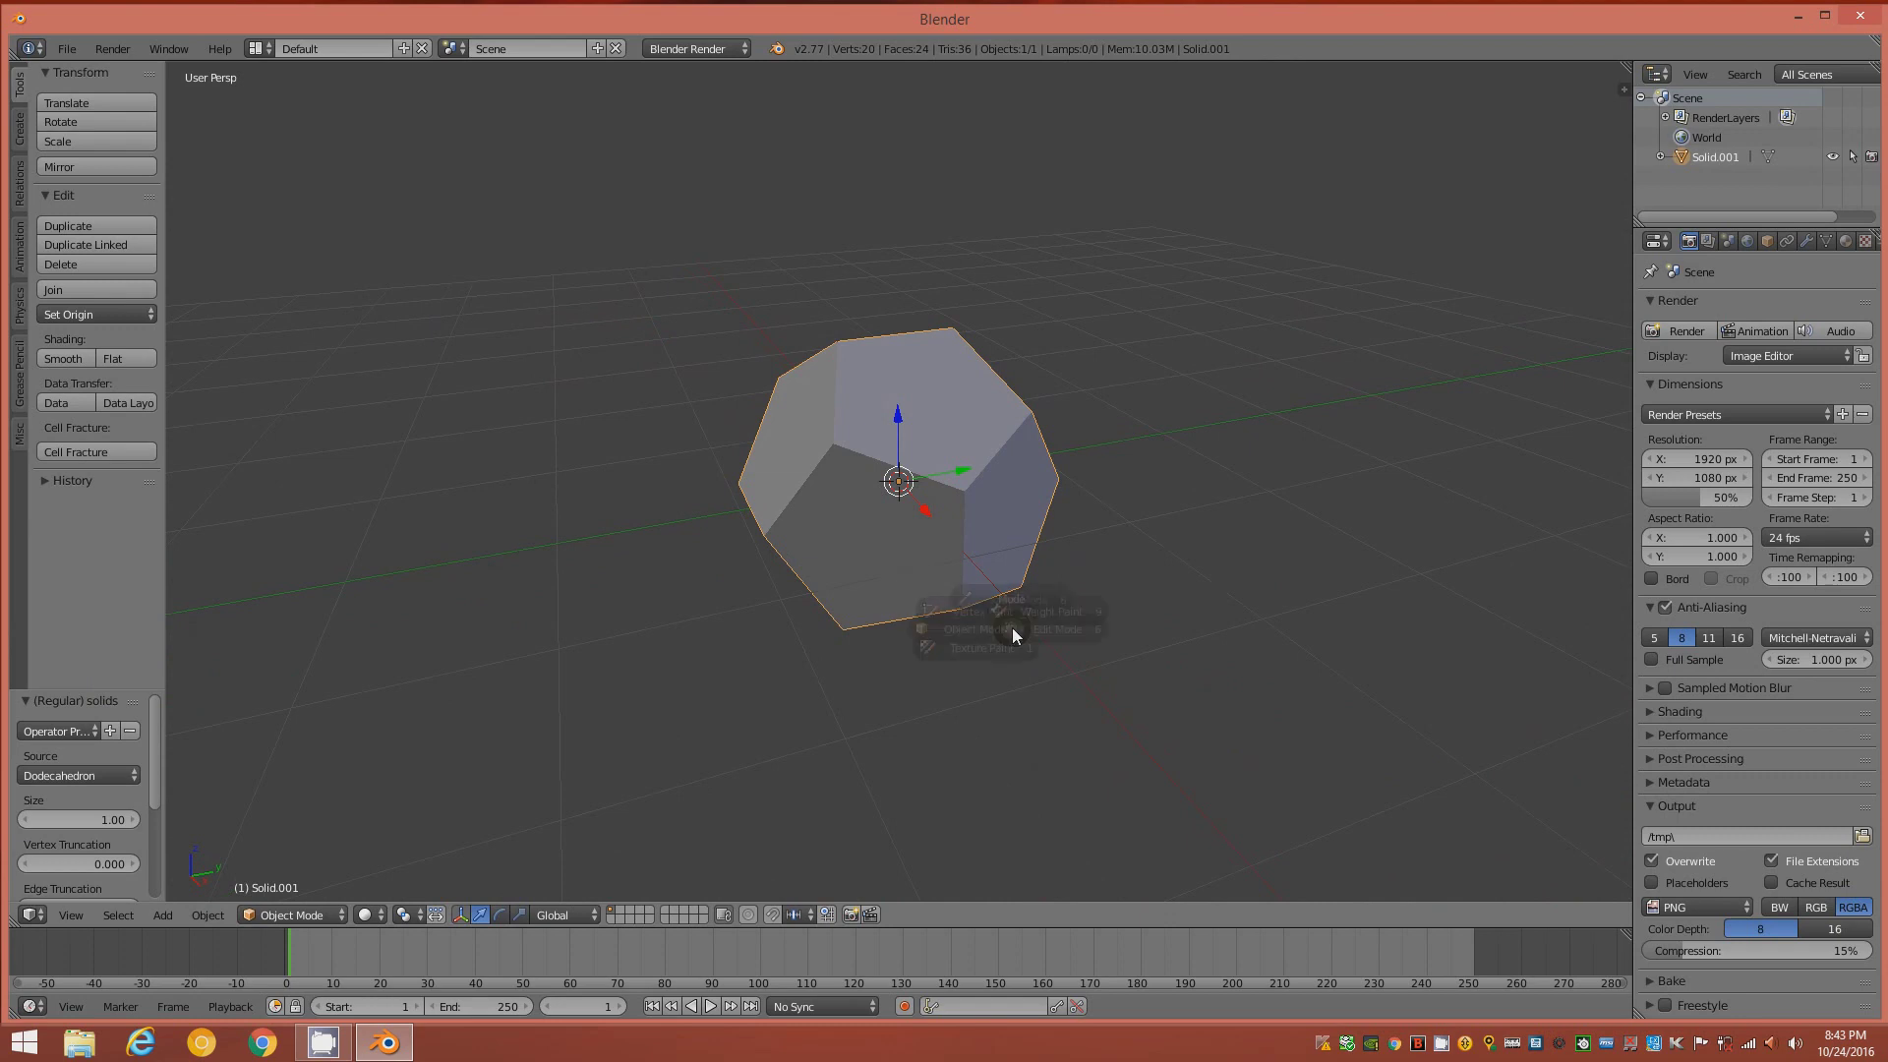
pyautogui.click(1152, 629)
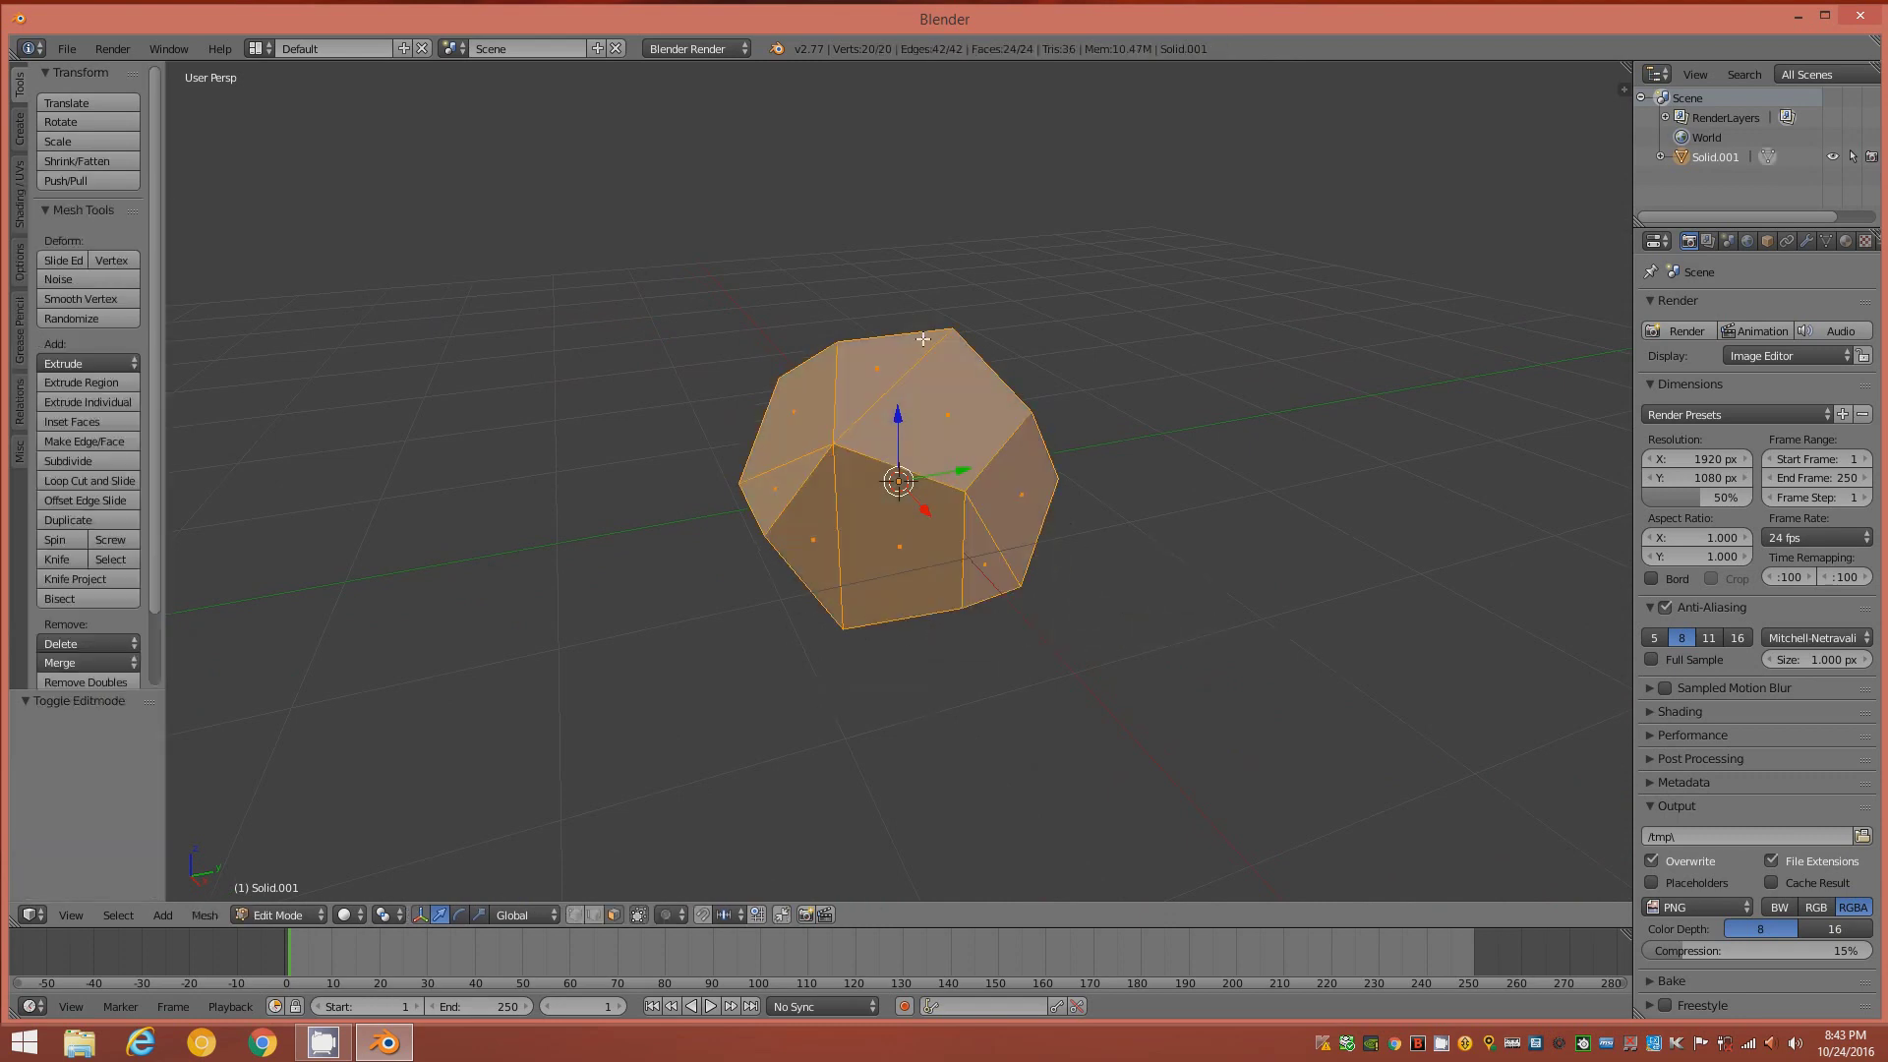
pyautogui.moveTo(1117, 485); pyautogui.dragTo(1059, 491, button='middle')
pyautogui.hotkey('ctrl', 'Tab')
pyautogui.press('2')
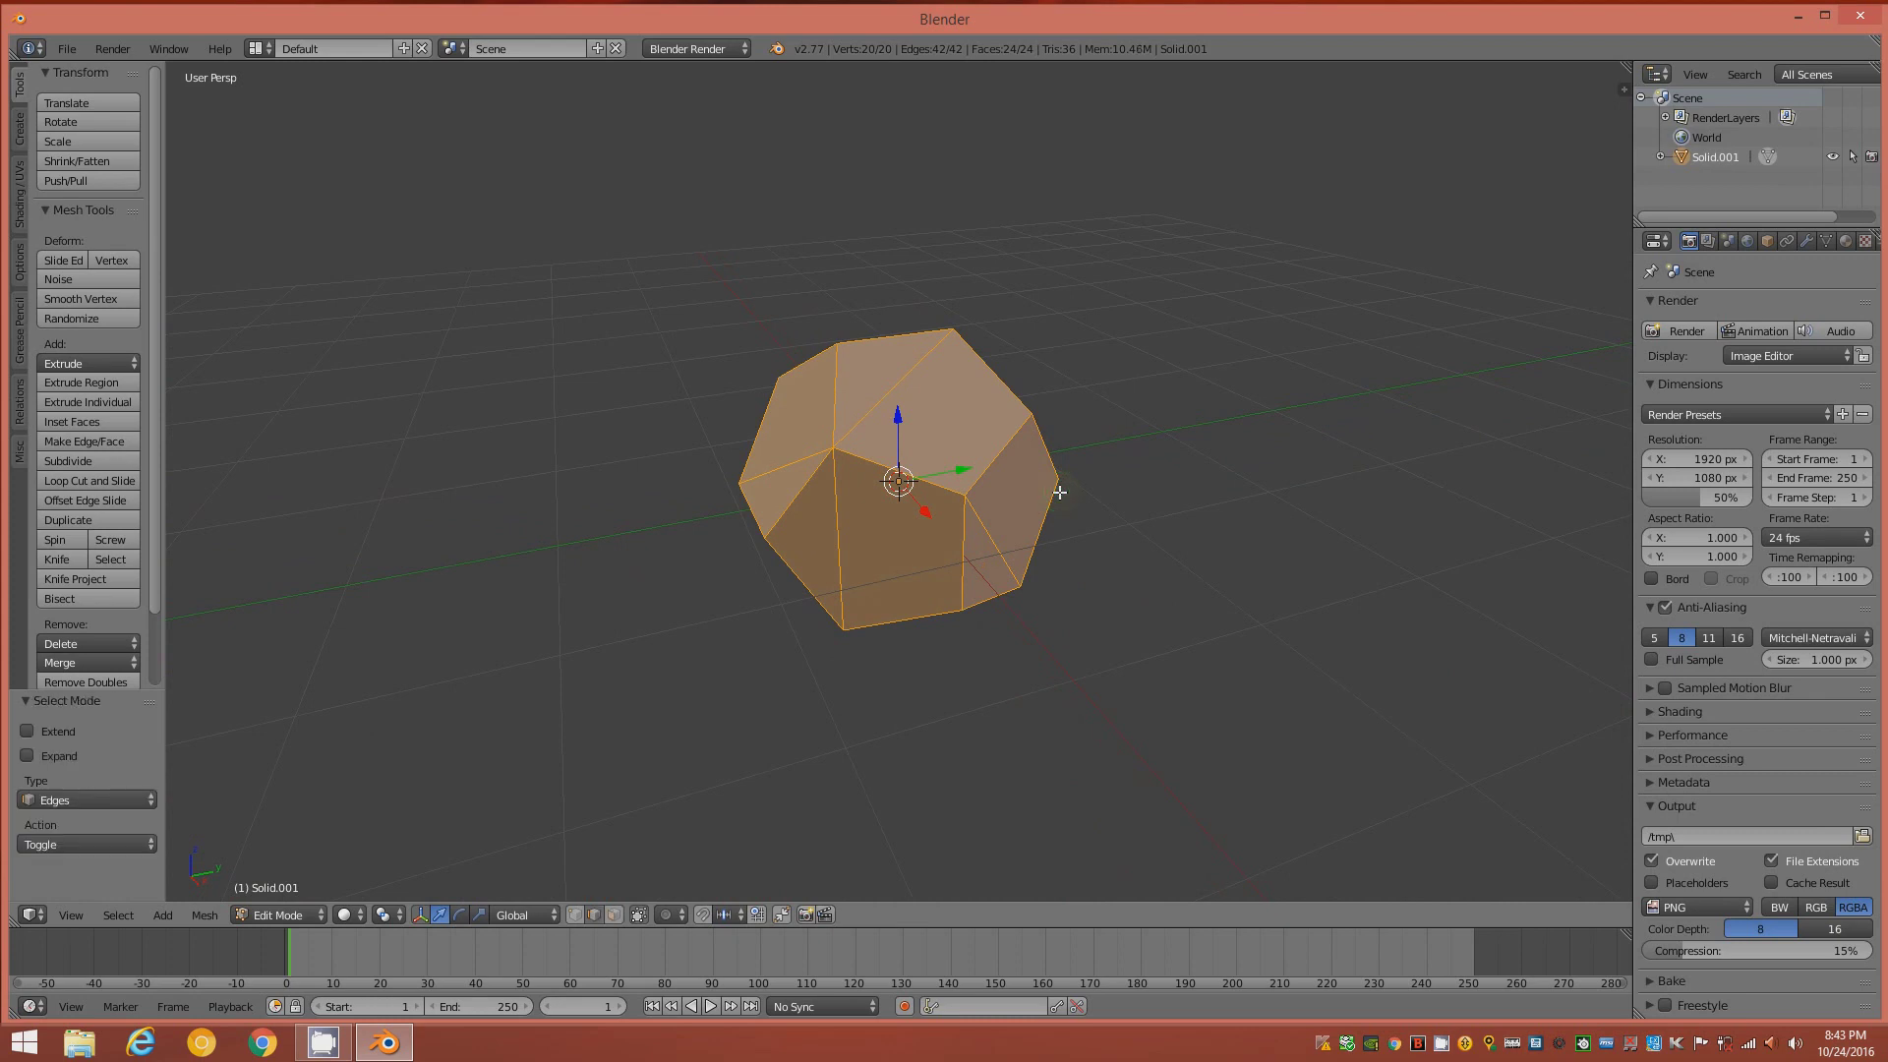
pyautogui.press('x')
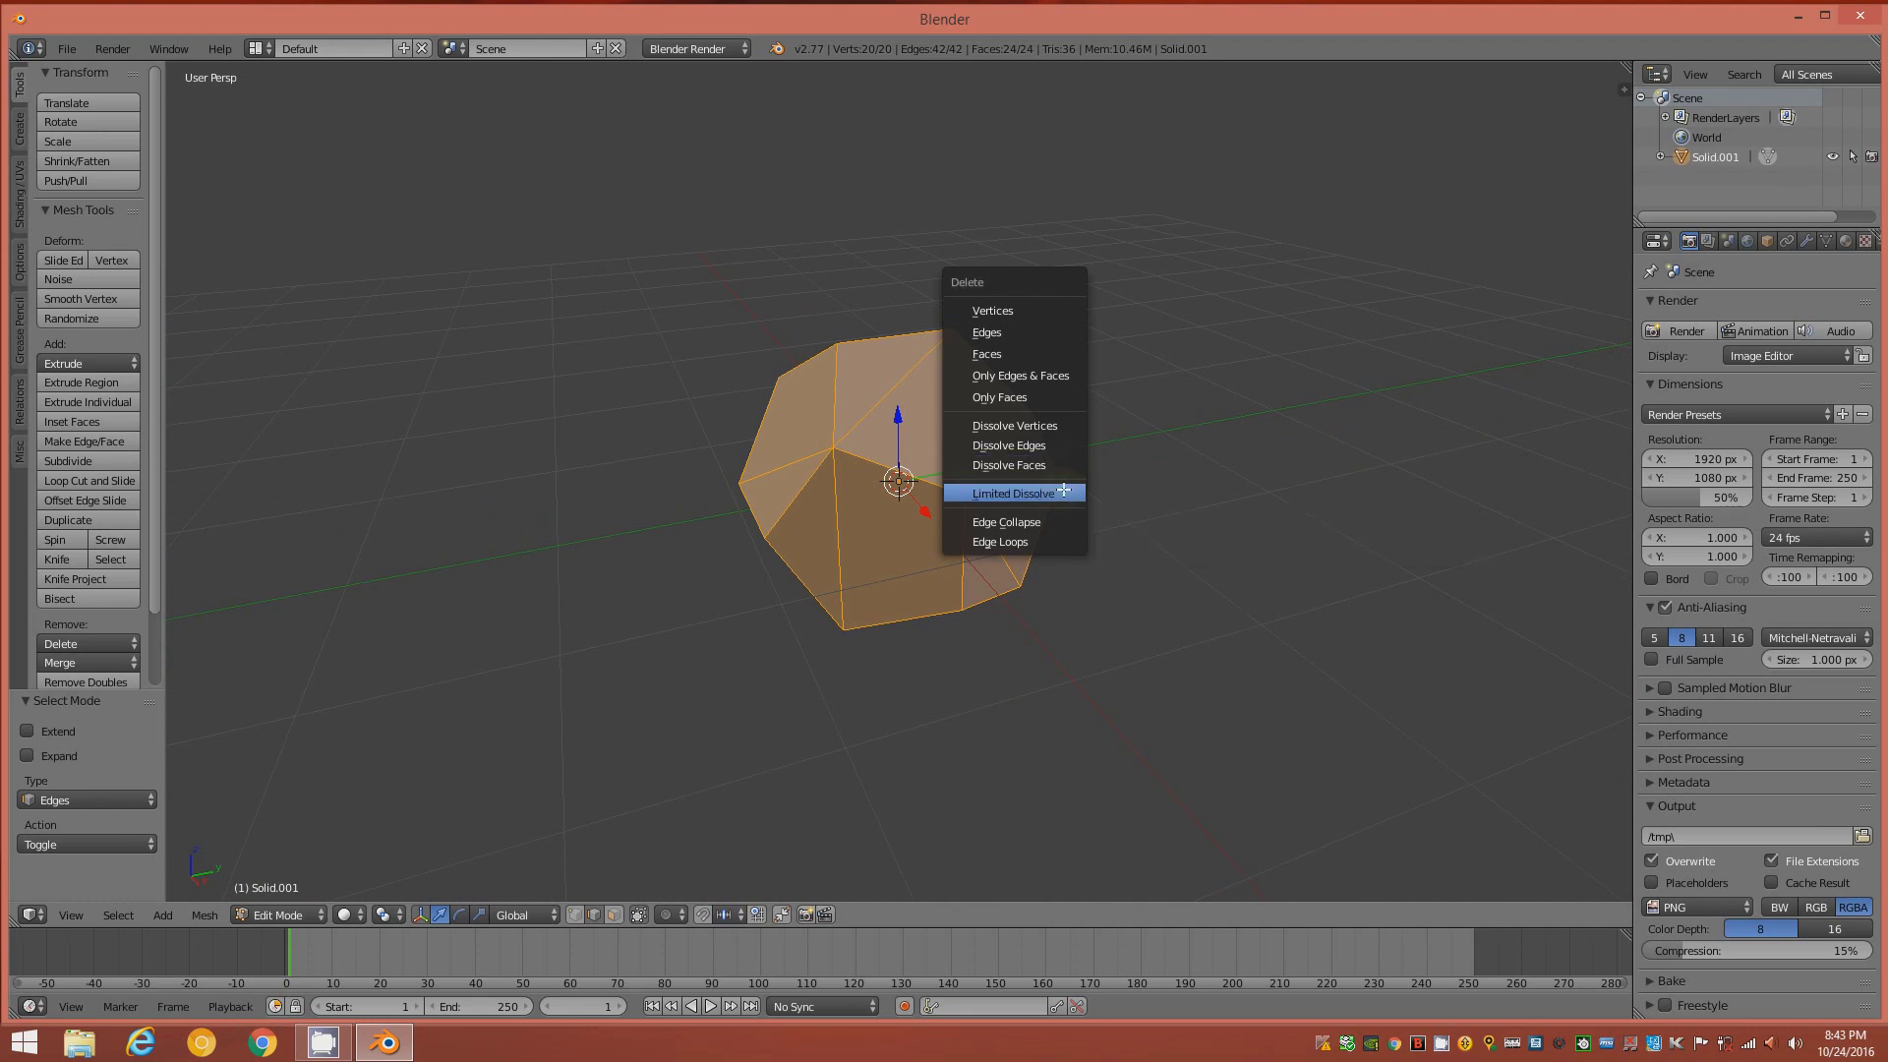
pyautogui.click(1064, 490)
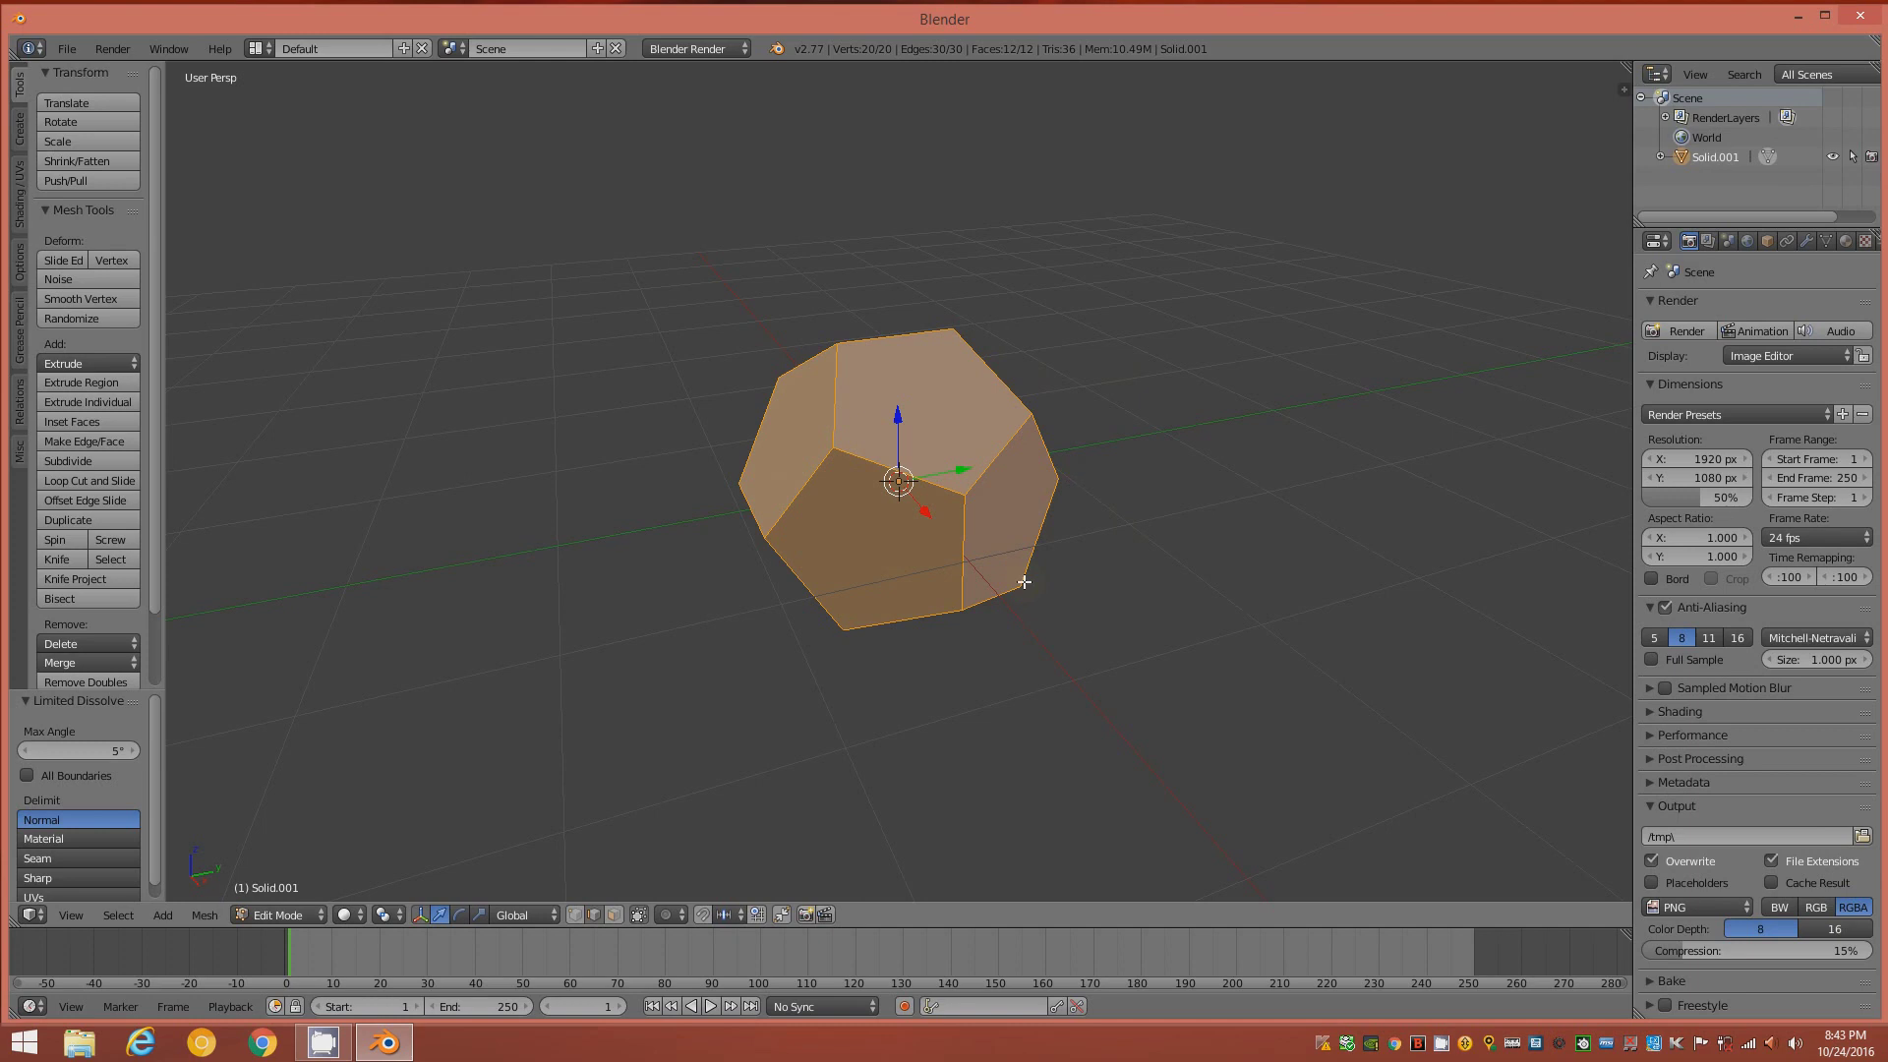
# - Switch to face selection and poke all faces of the dodecahedron
pyautogui.press('3')
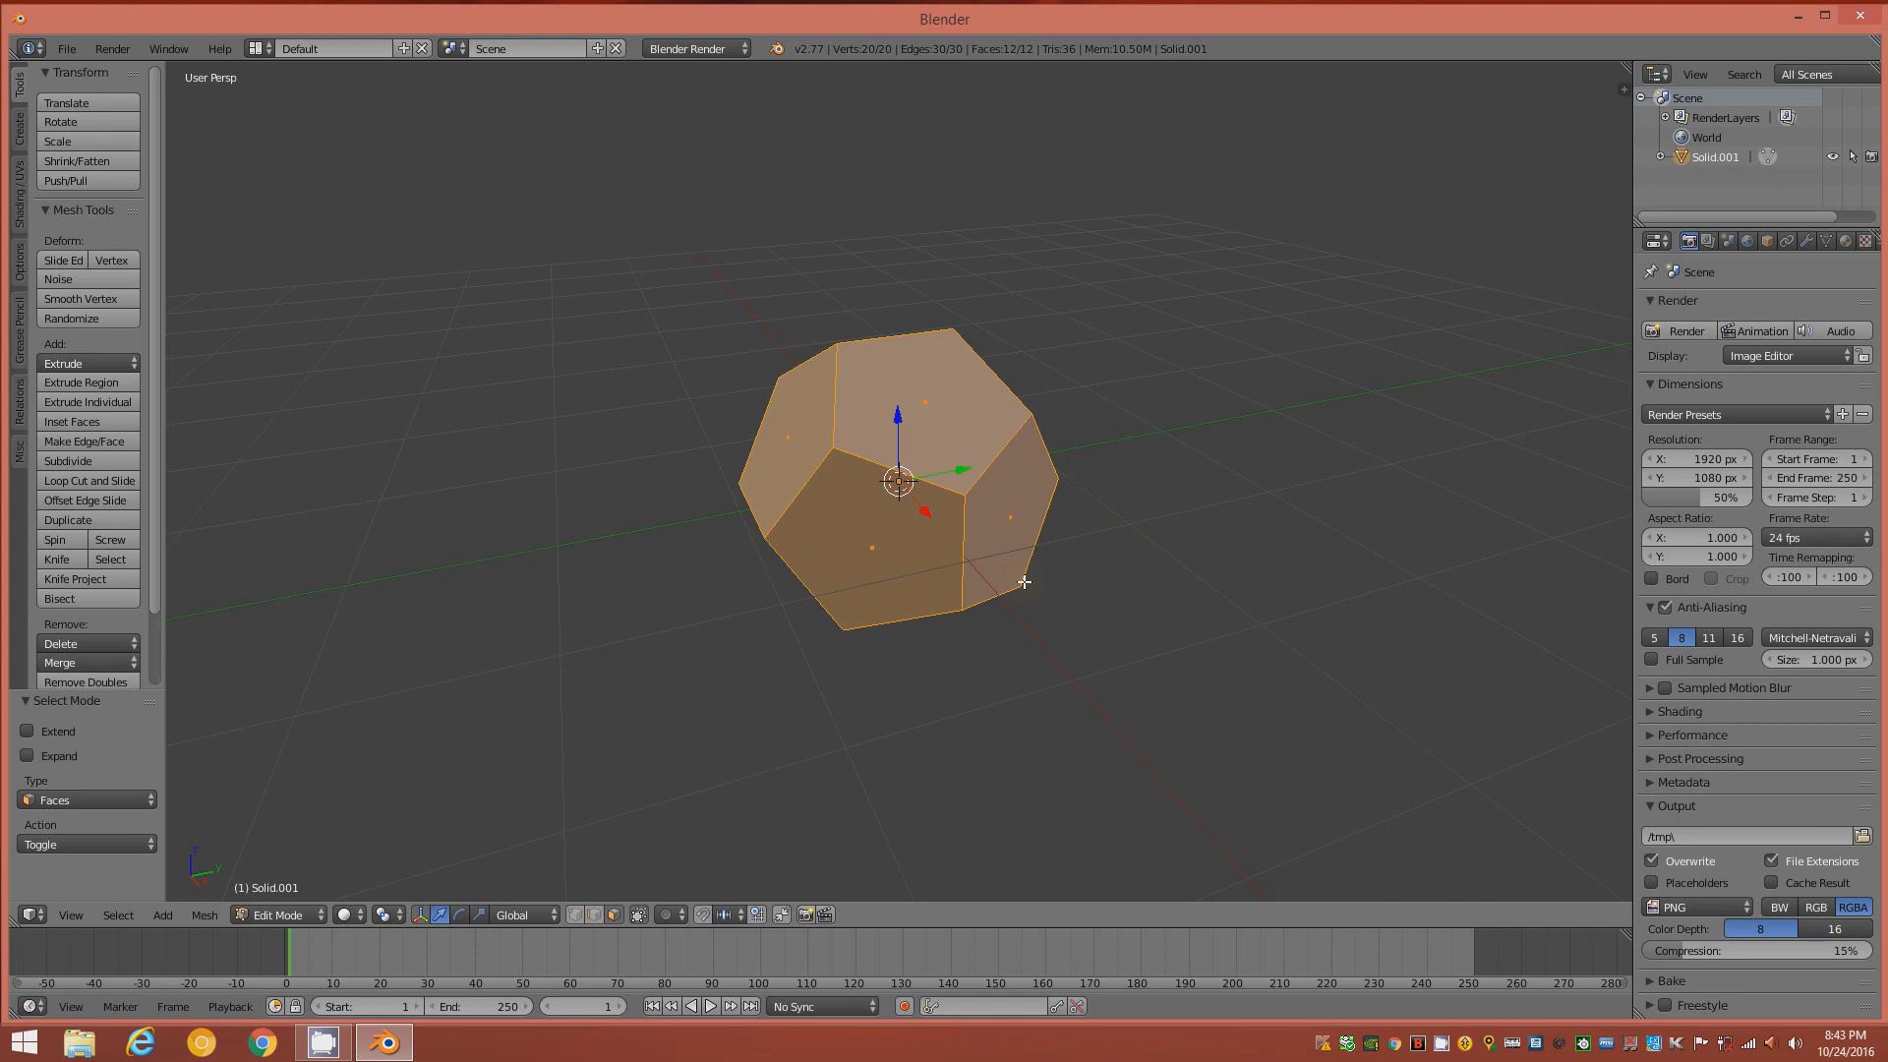
pyautogui.hotkey('ctrl', 'f')
pyautogui.click(1024, 582)
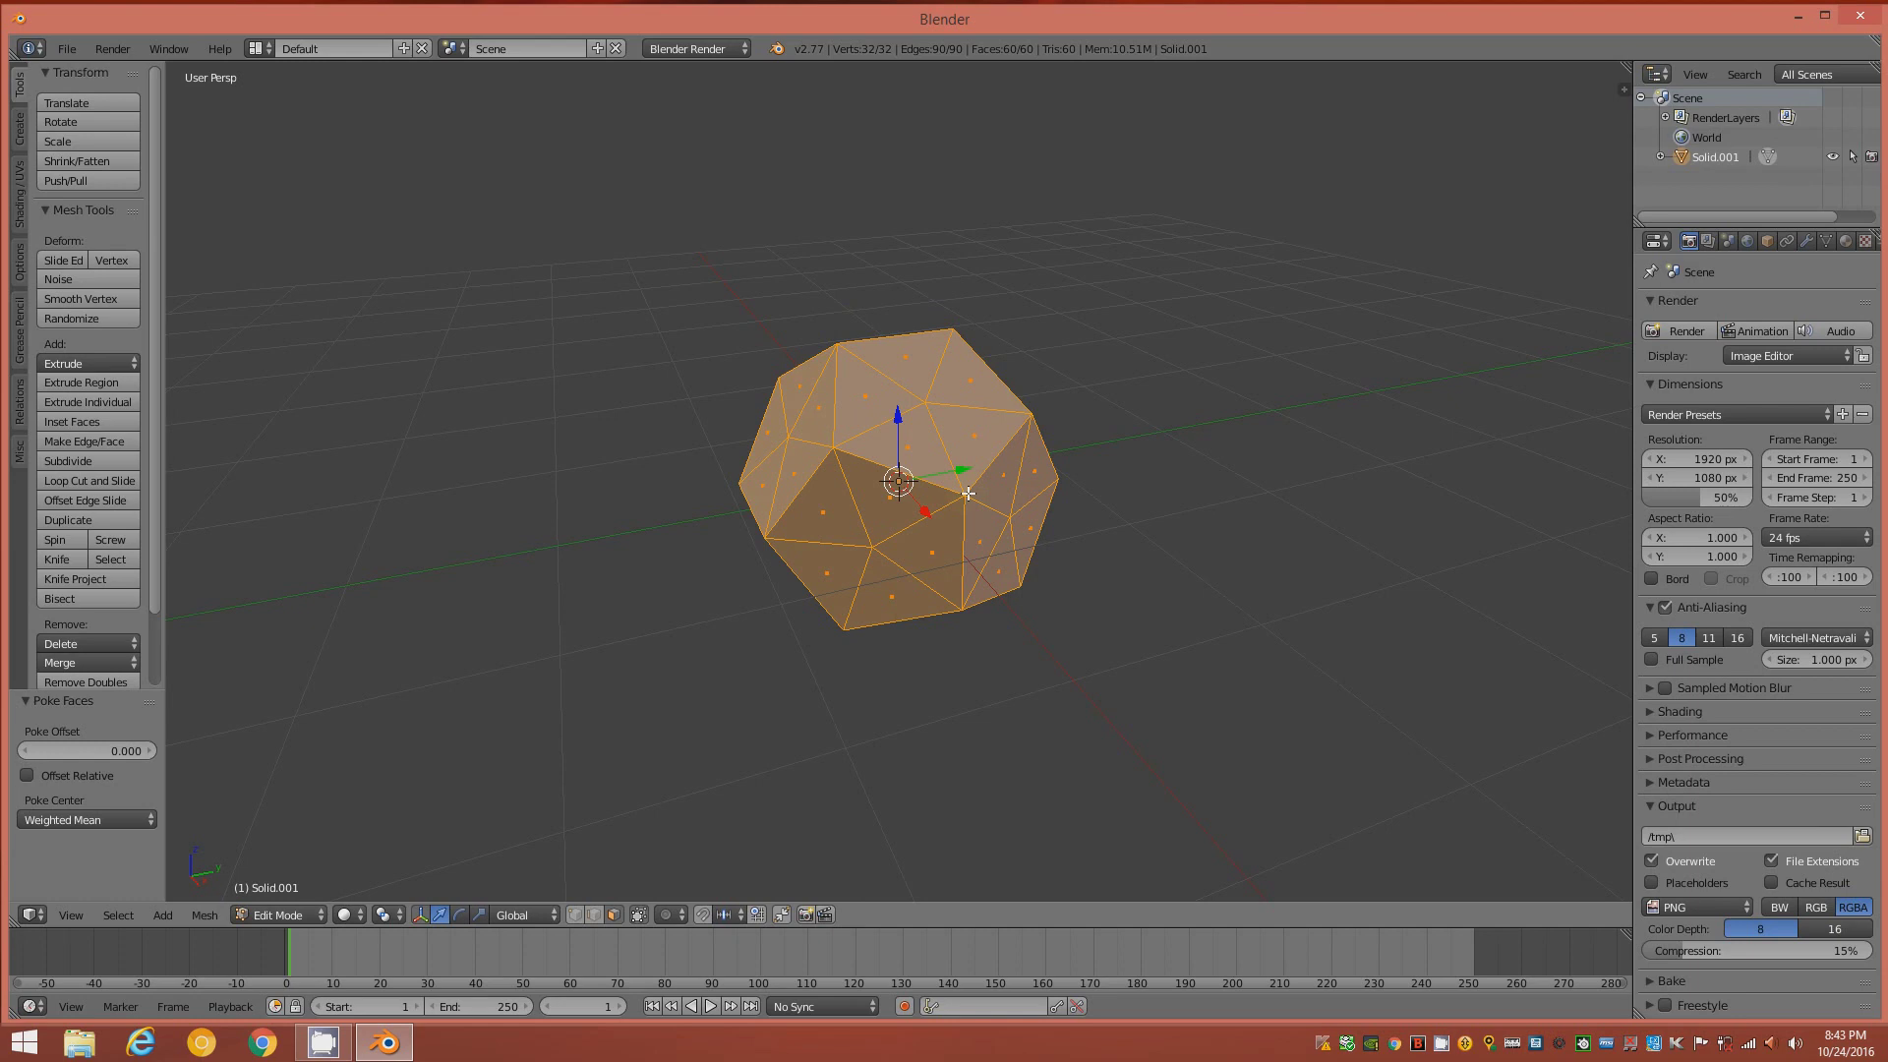
# - Select one original dodecahedron edge, extend the selection to edges of similar length, and dissolve them
pyautogui.press('2')
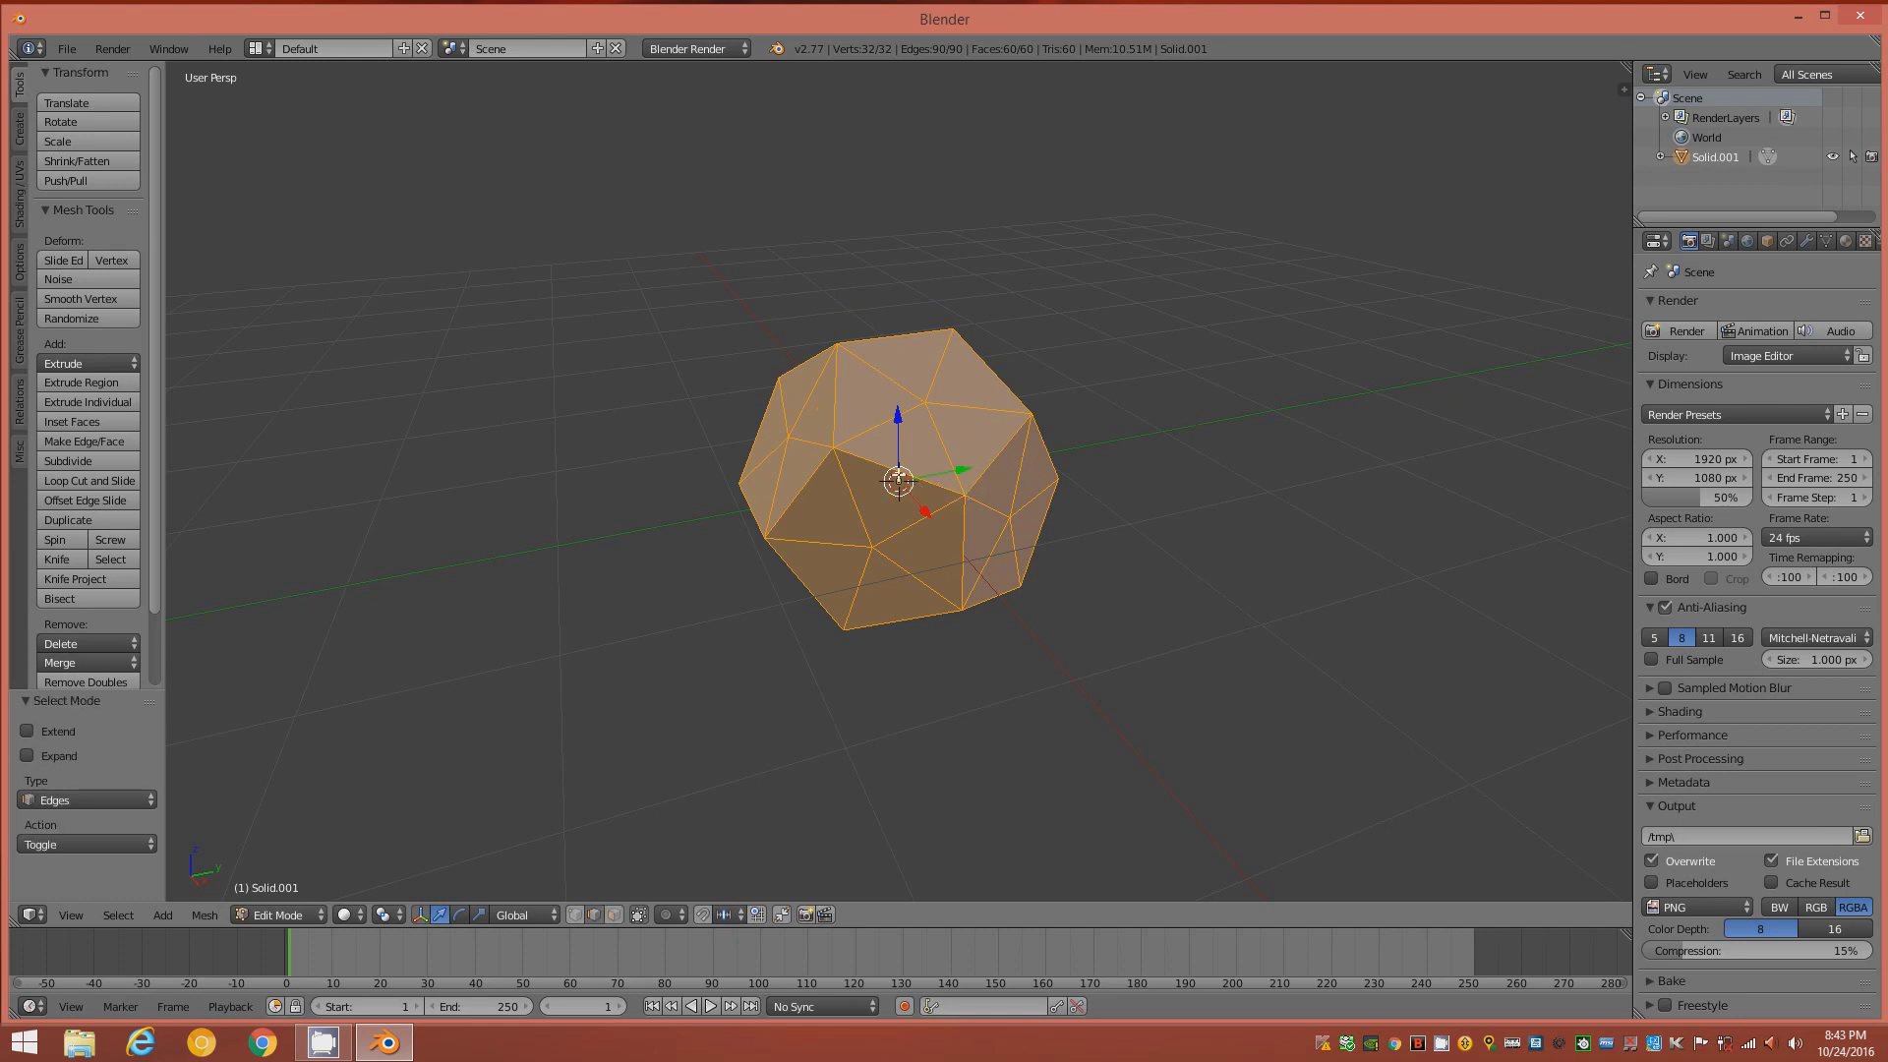
pyautogui.rightClick(899, 473)
pyautogui.scroll(2, 871, 468)
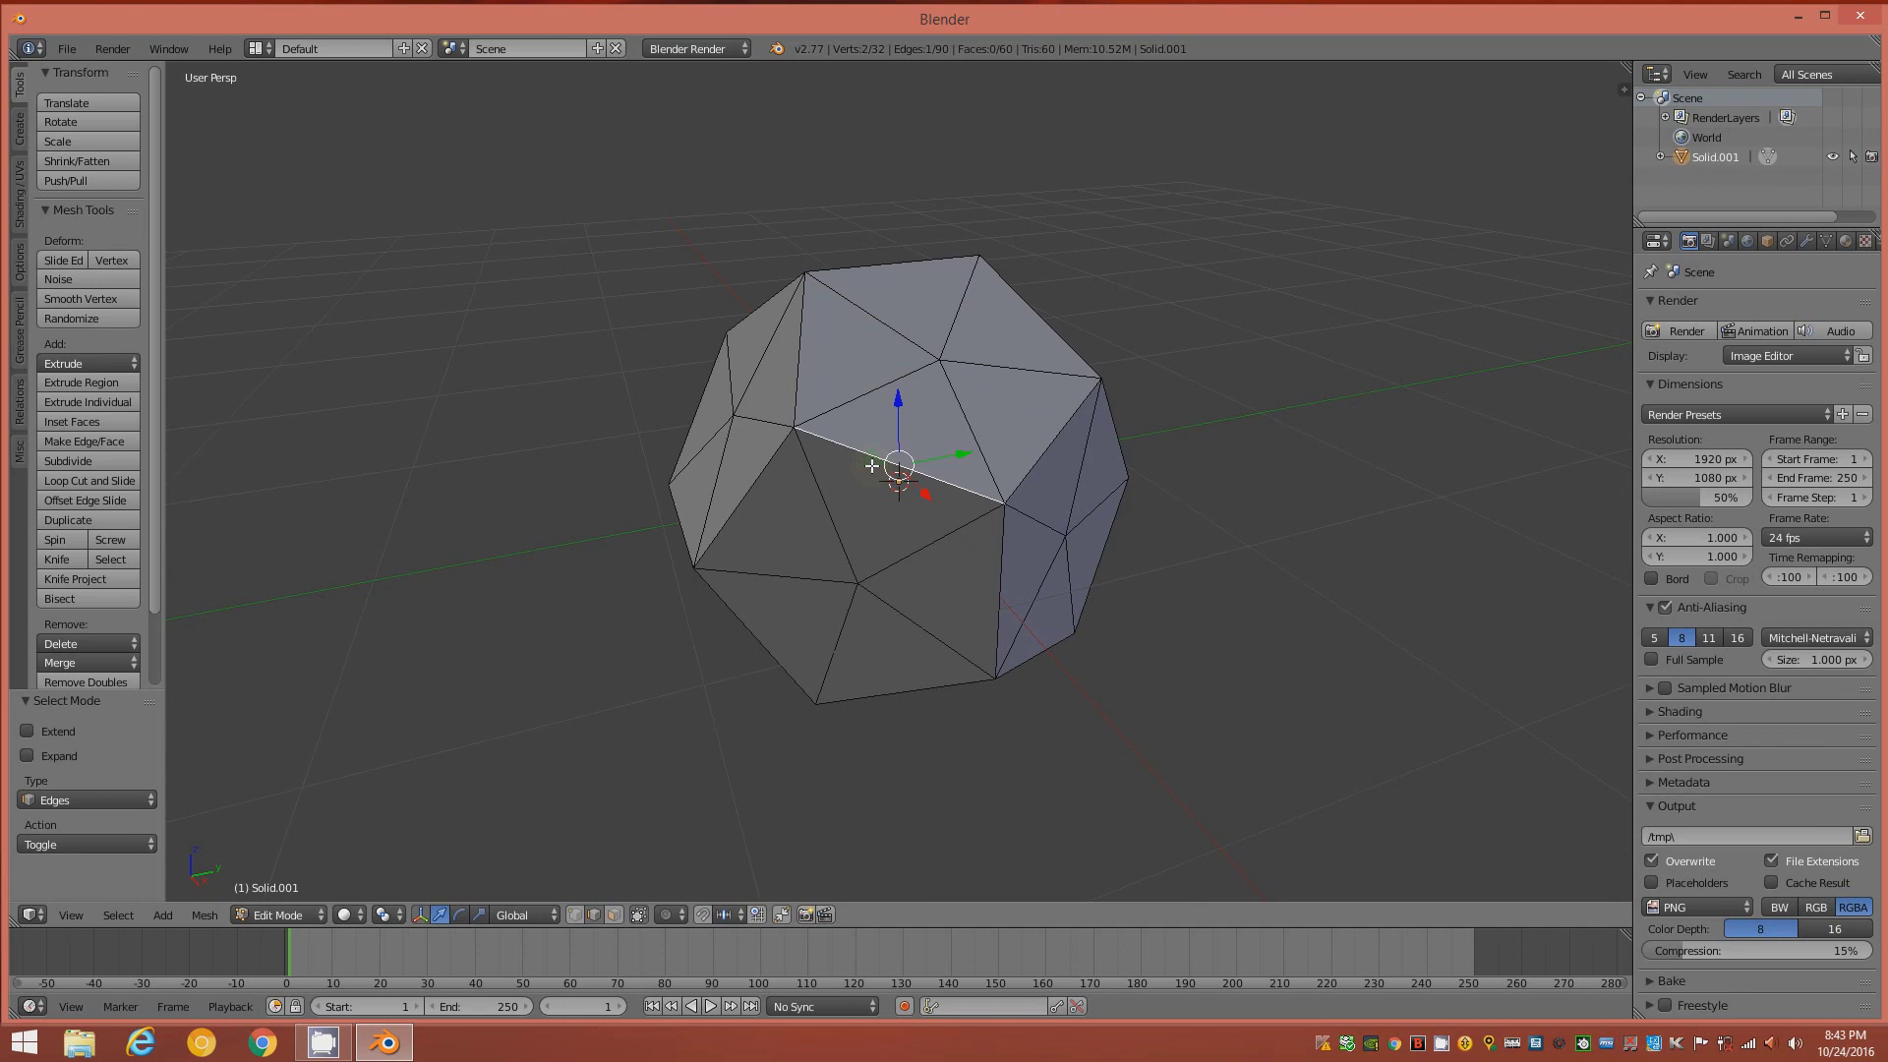
pyautogui.hotkey('shift', 'g')
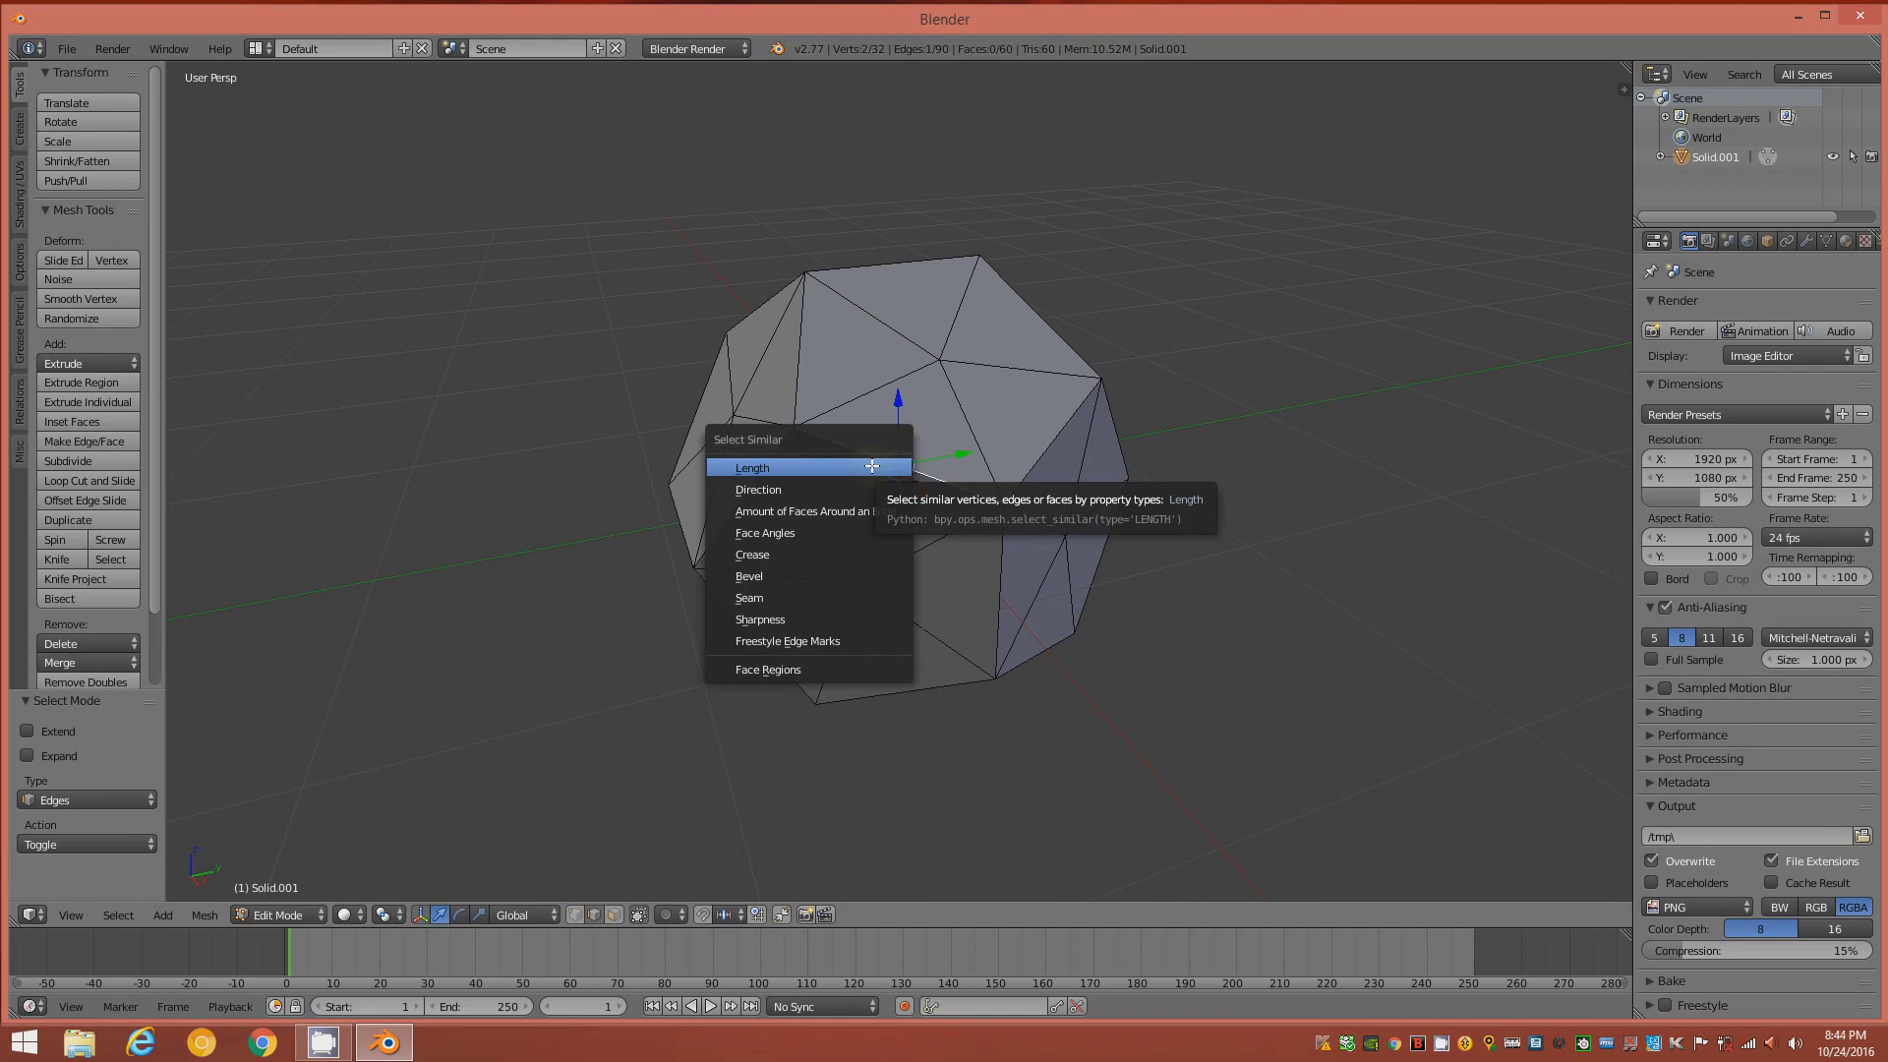
pyautogui.click(871, 465)
pyautogui.moveTo(1048, 444)
pyautogui.mouseDown(button='middle')
pyautogui.moveTo(932, 443)
pyautogui.moveTo(1024, 356)
pyautogui.moveTo(1069, 383)
pyautogui.moveTo(1044, 423)
pyautogui.mouseUp(button='middle')
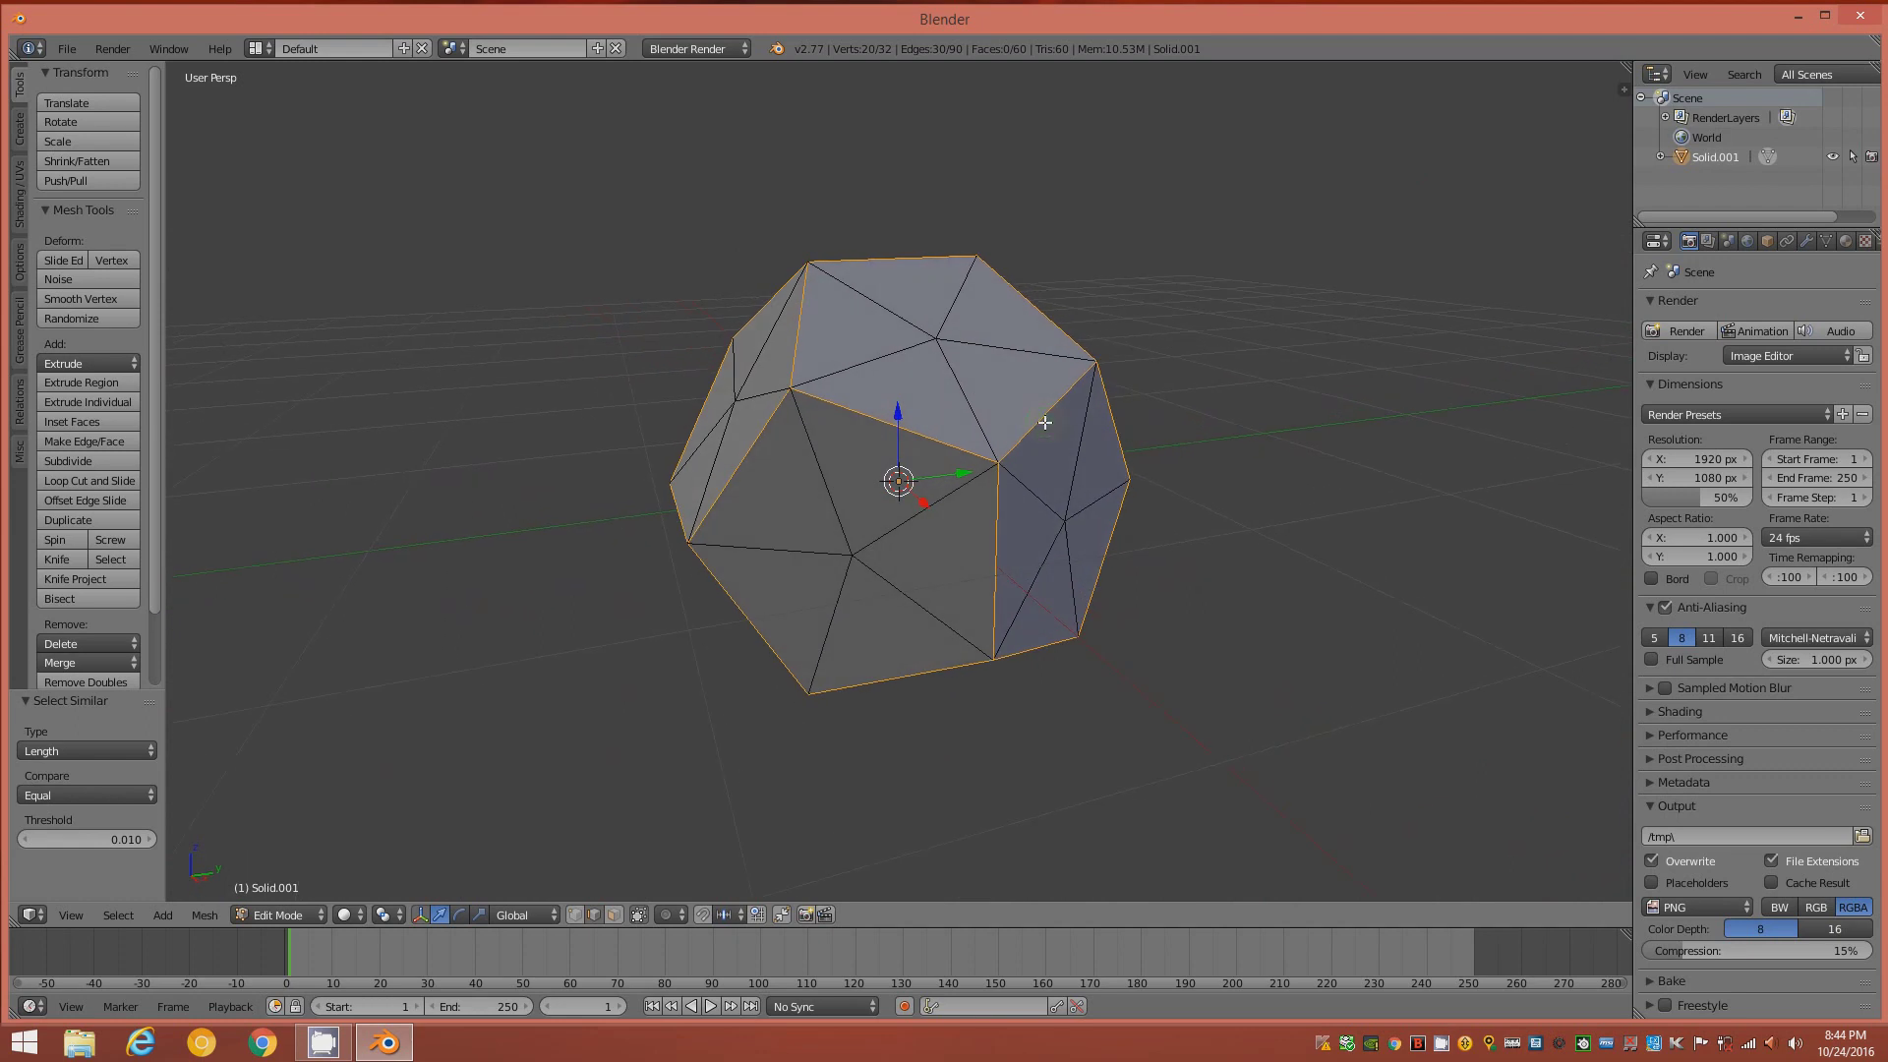
pyautogui.press('x')
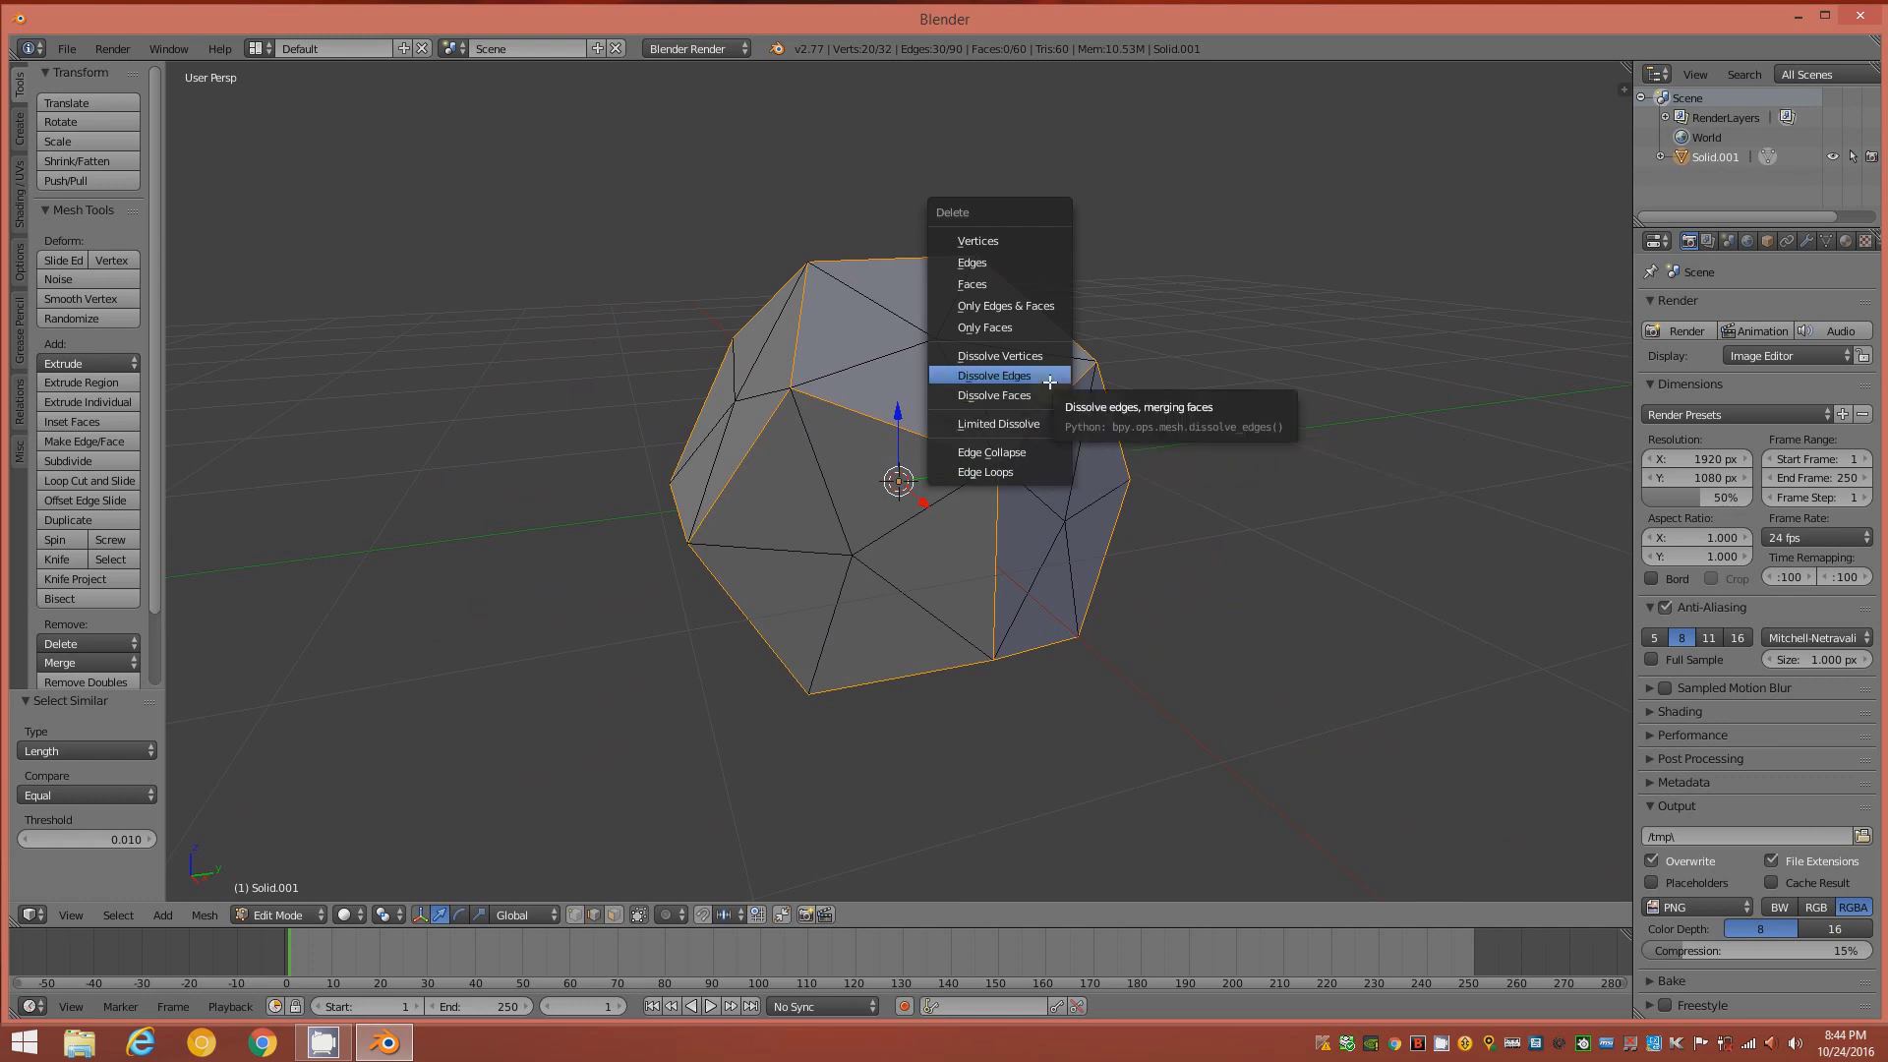
pyautogui.click(1049, 381)
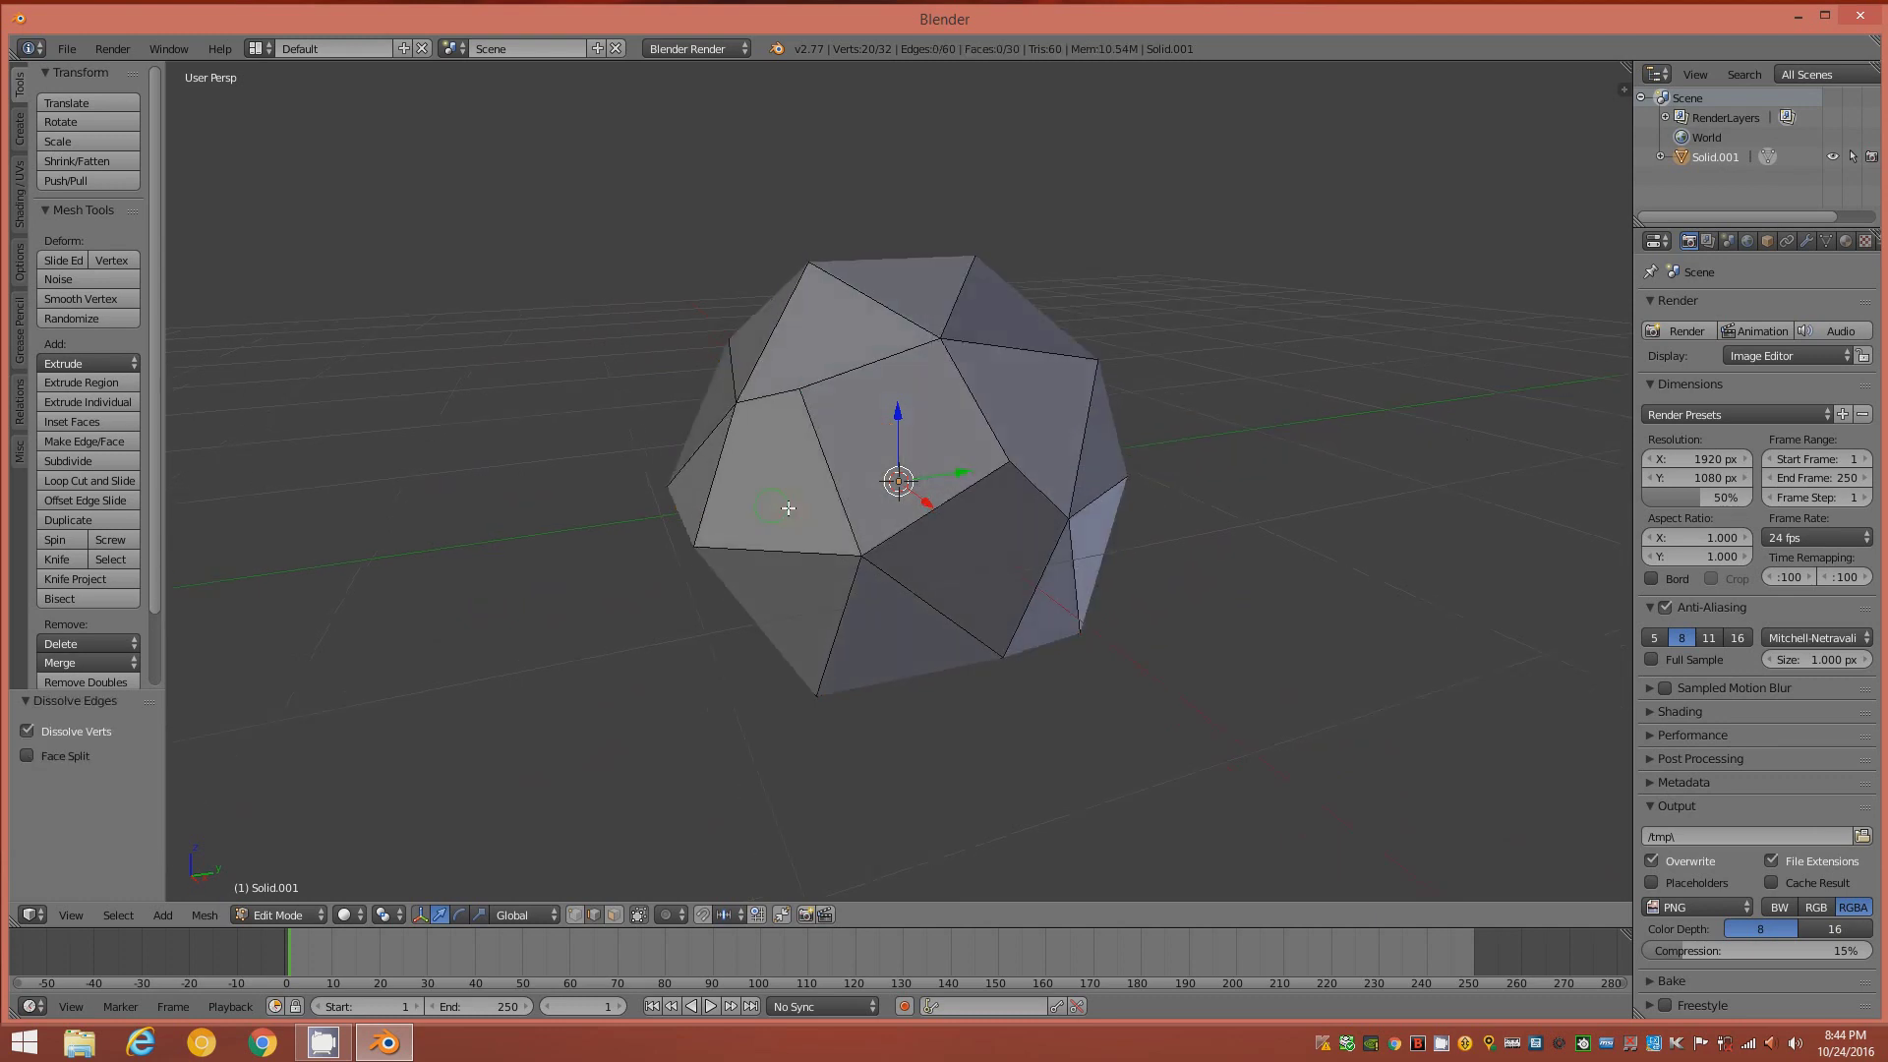
pyautogui.moveTo(788, 508)
pyautogui.mouseDown(button='middle')
pyautogui.moveTo(835, 485)
pyautogui.moveTo(792, 494)
pyautogui.mouseUp(button='middle')
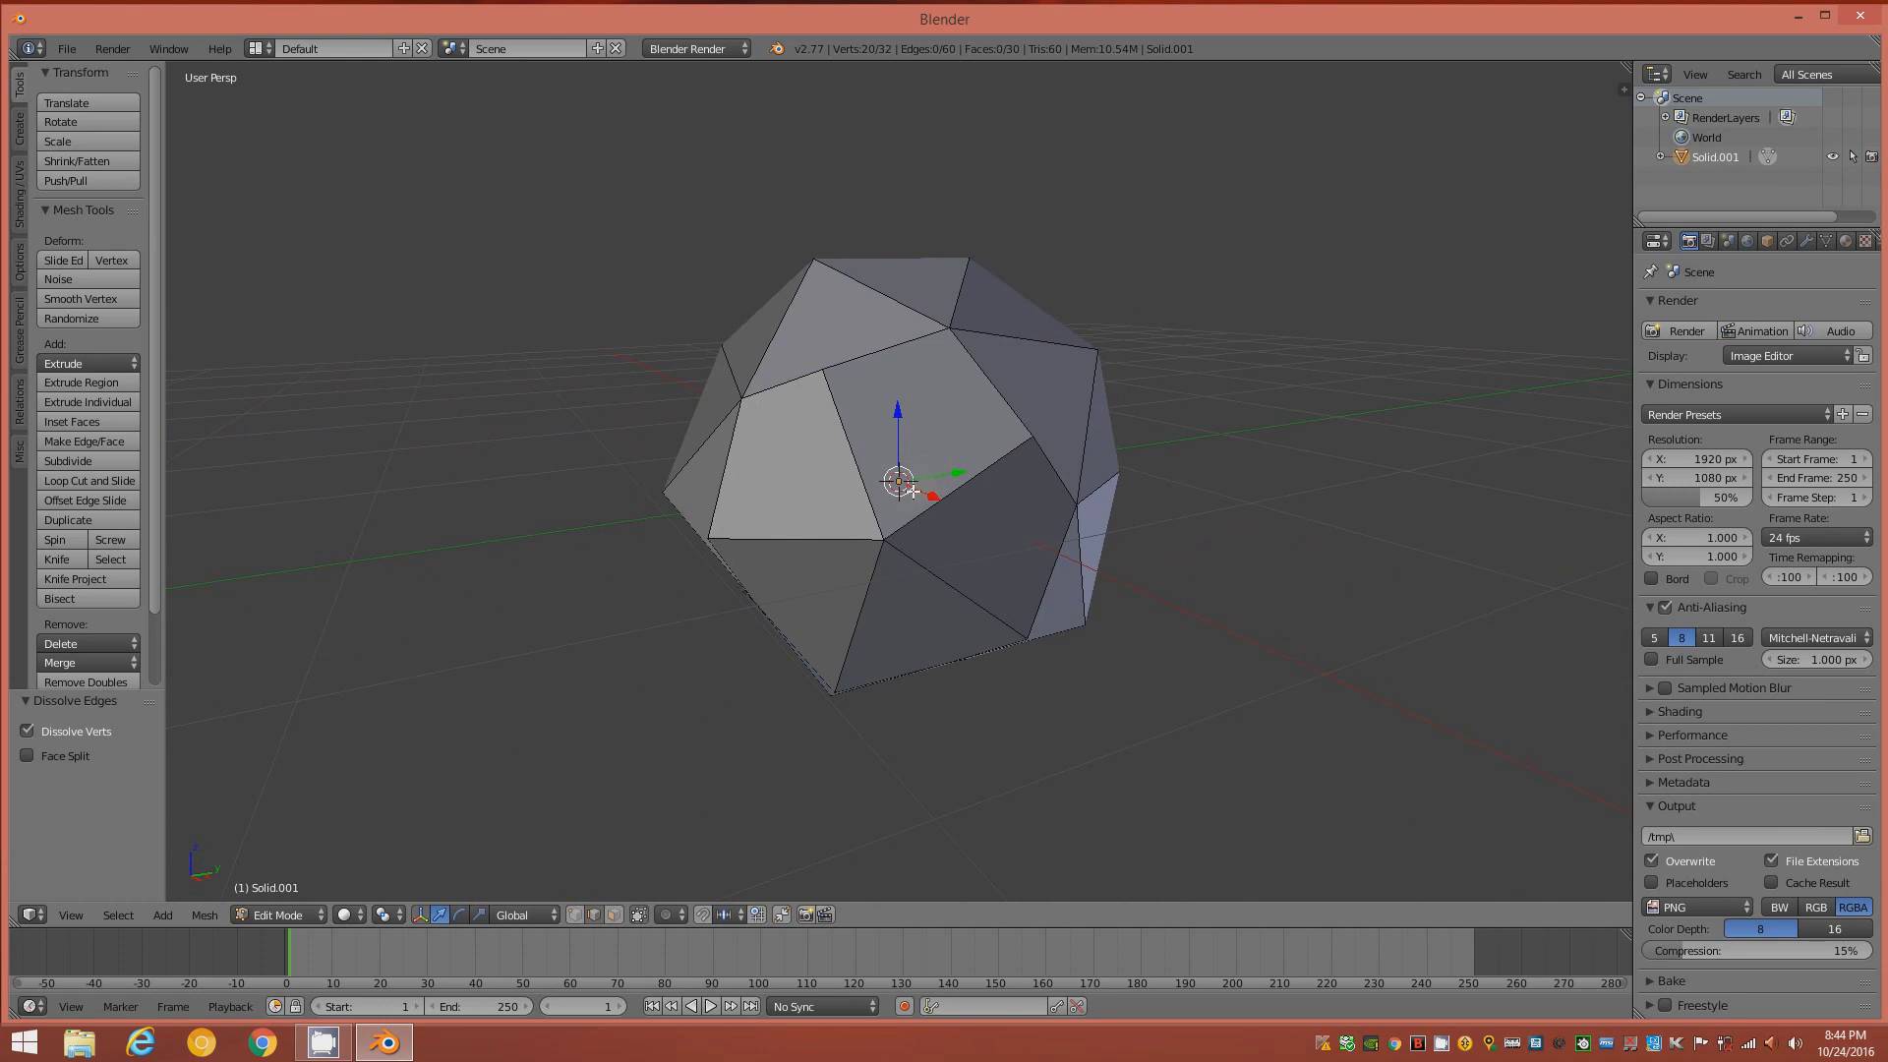
# - Select the entire mesh and bevel all its edges by about 0.076
pyautogui.press('a')
pyautogui.press('a')
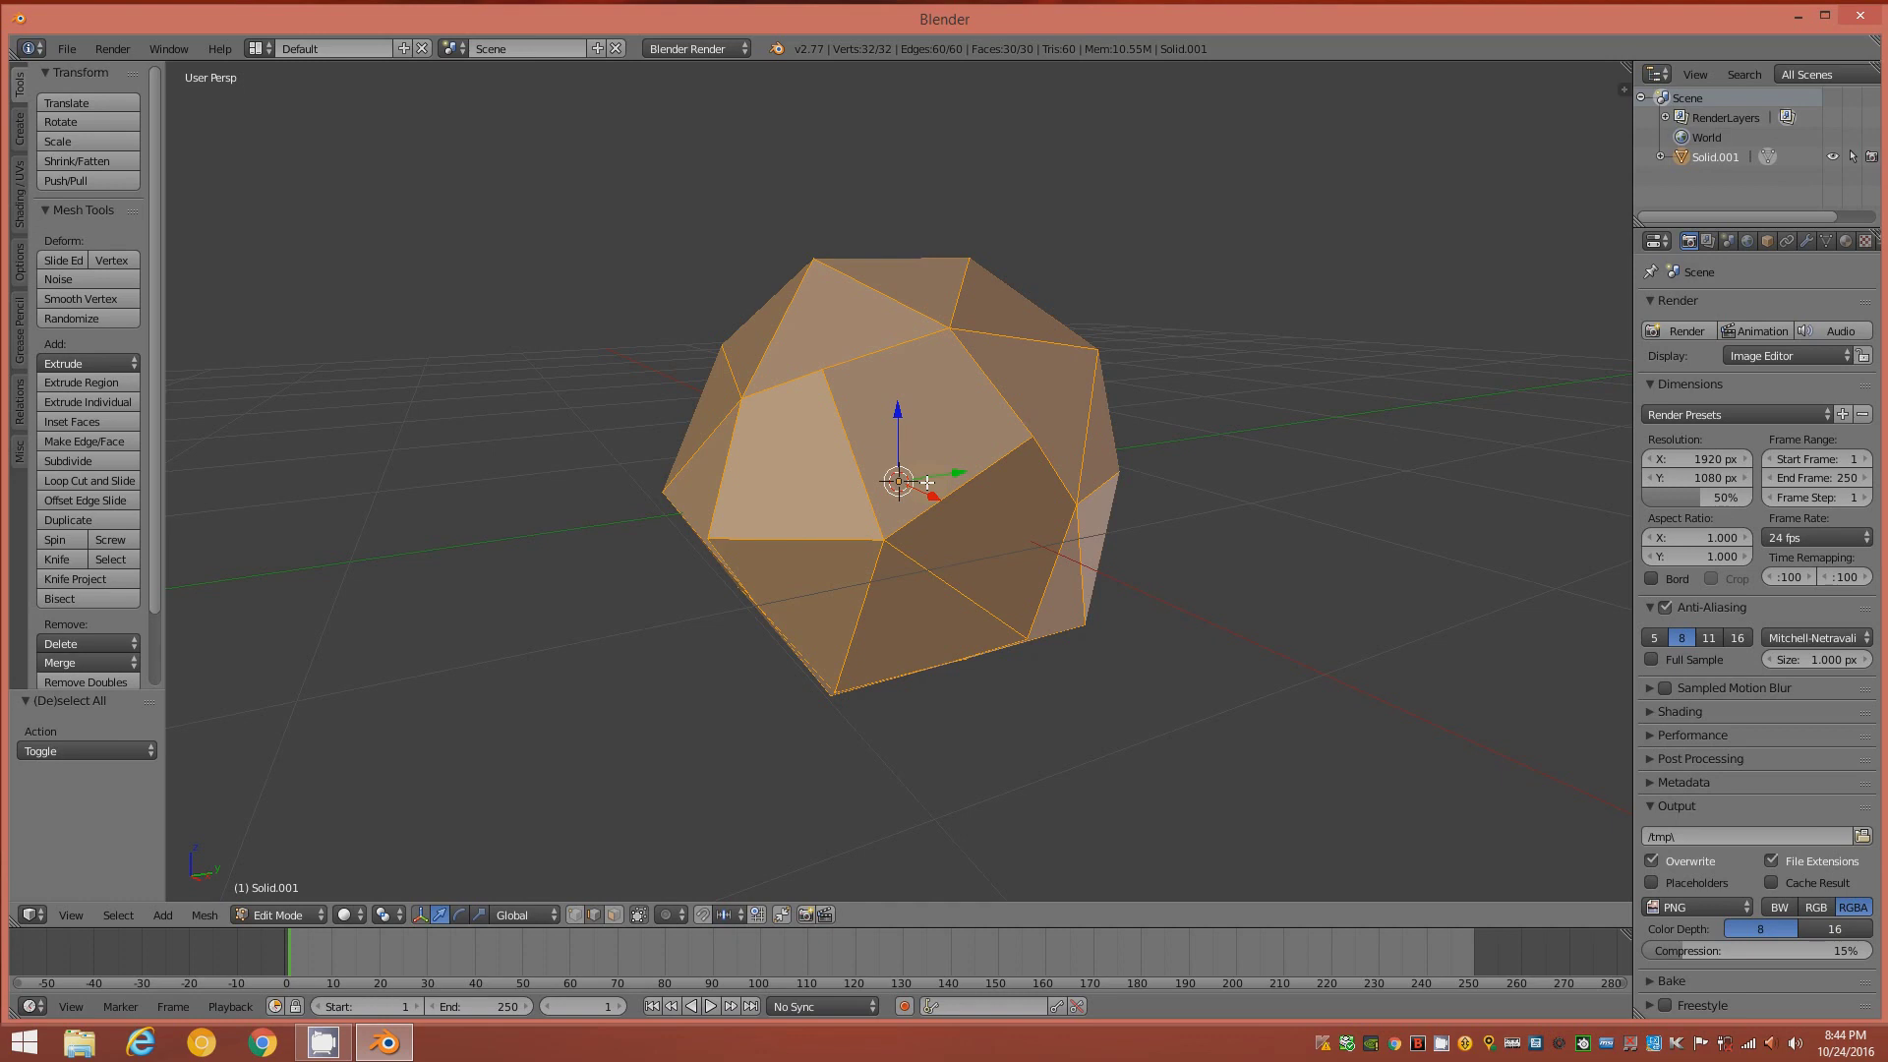
pyautogui.hotkey('ctrl', 'b')
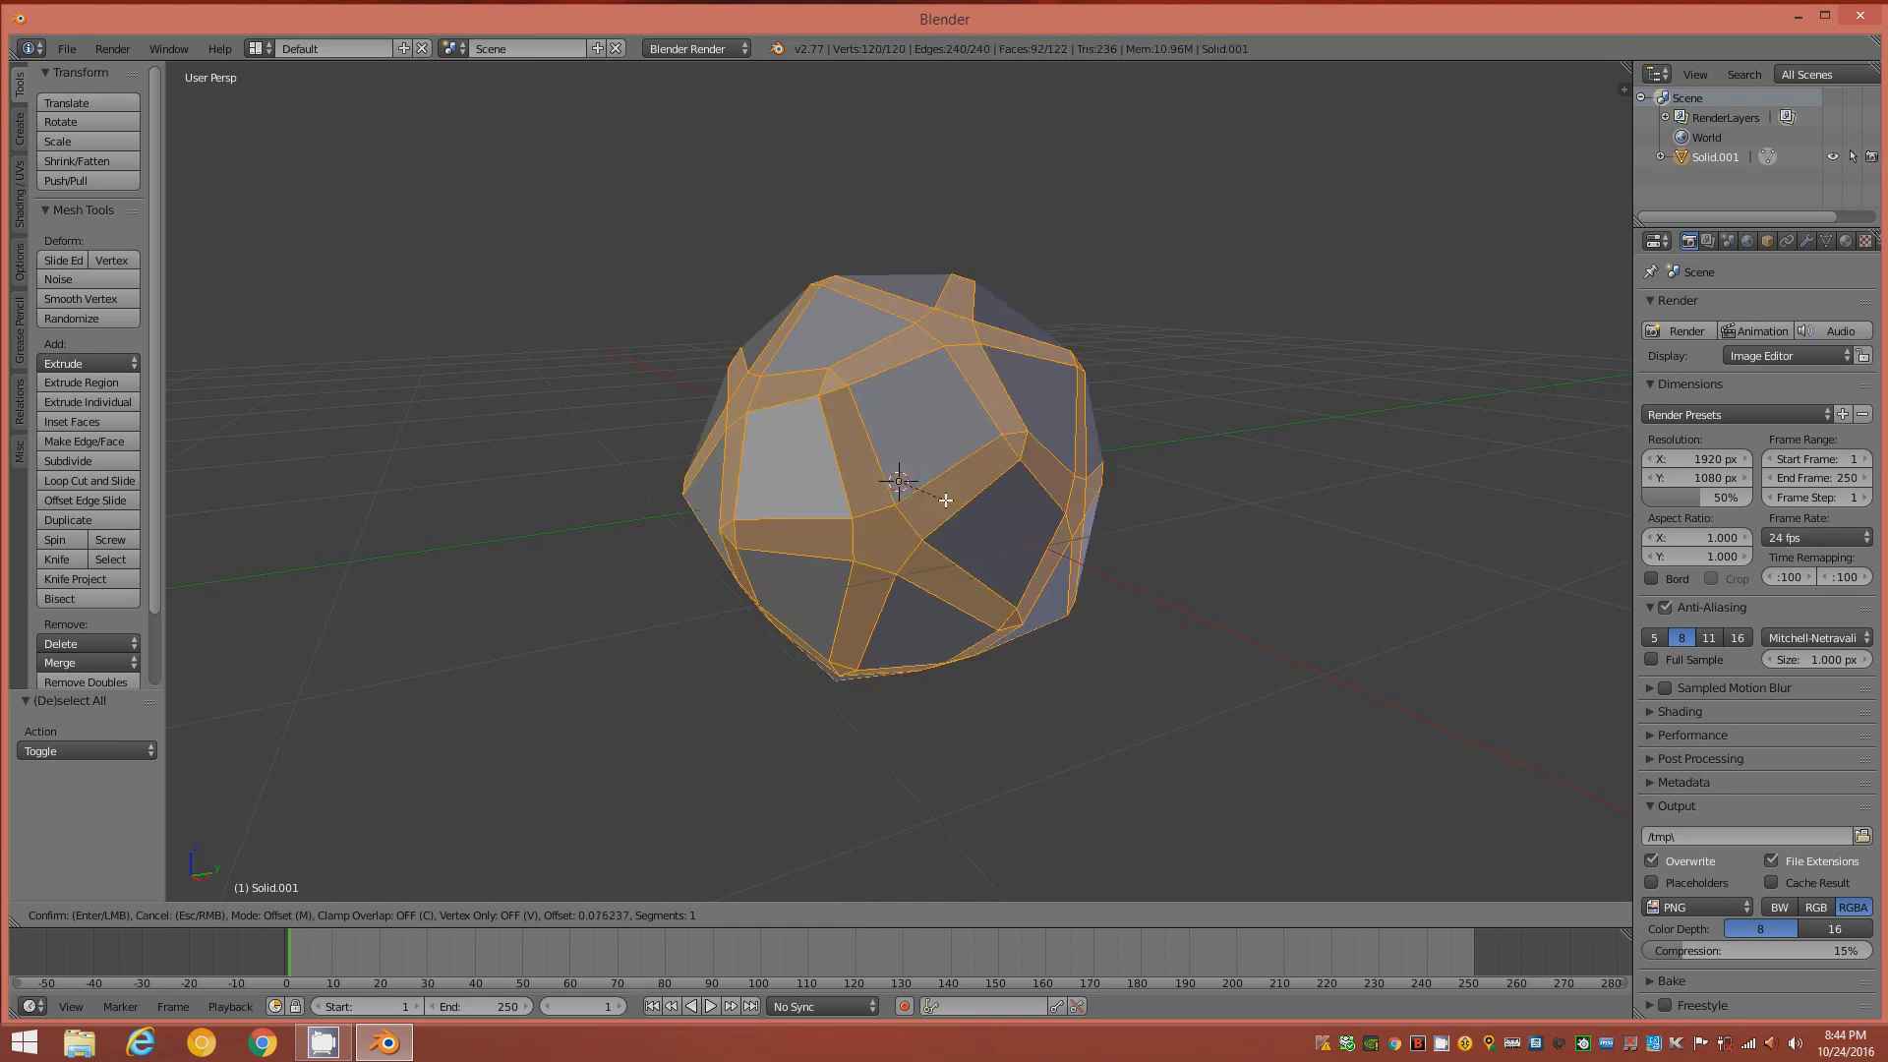
pyautogui.click(945, 500)
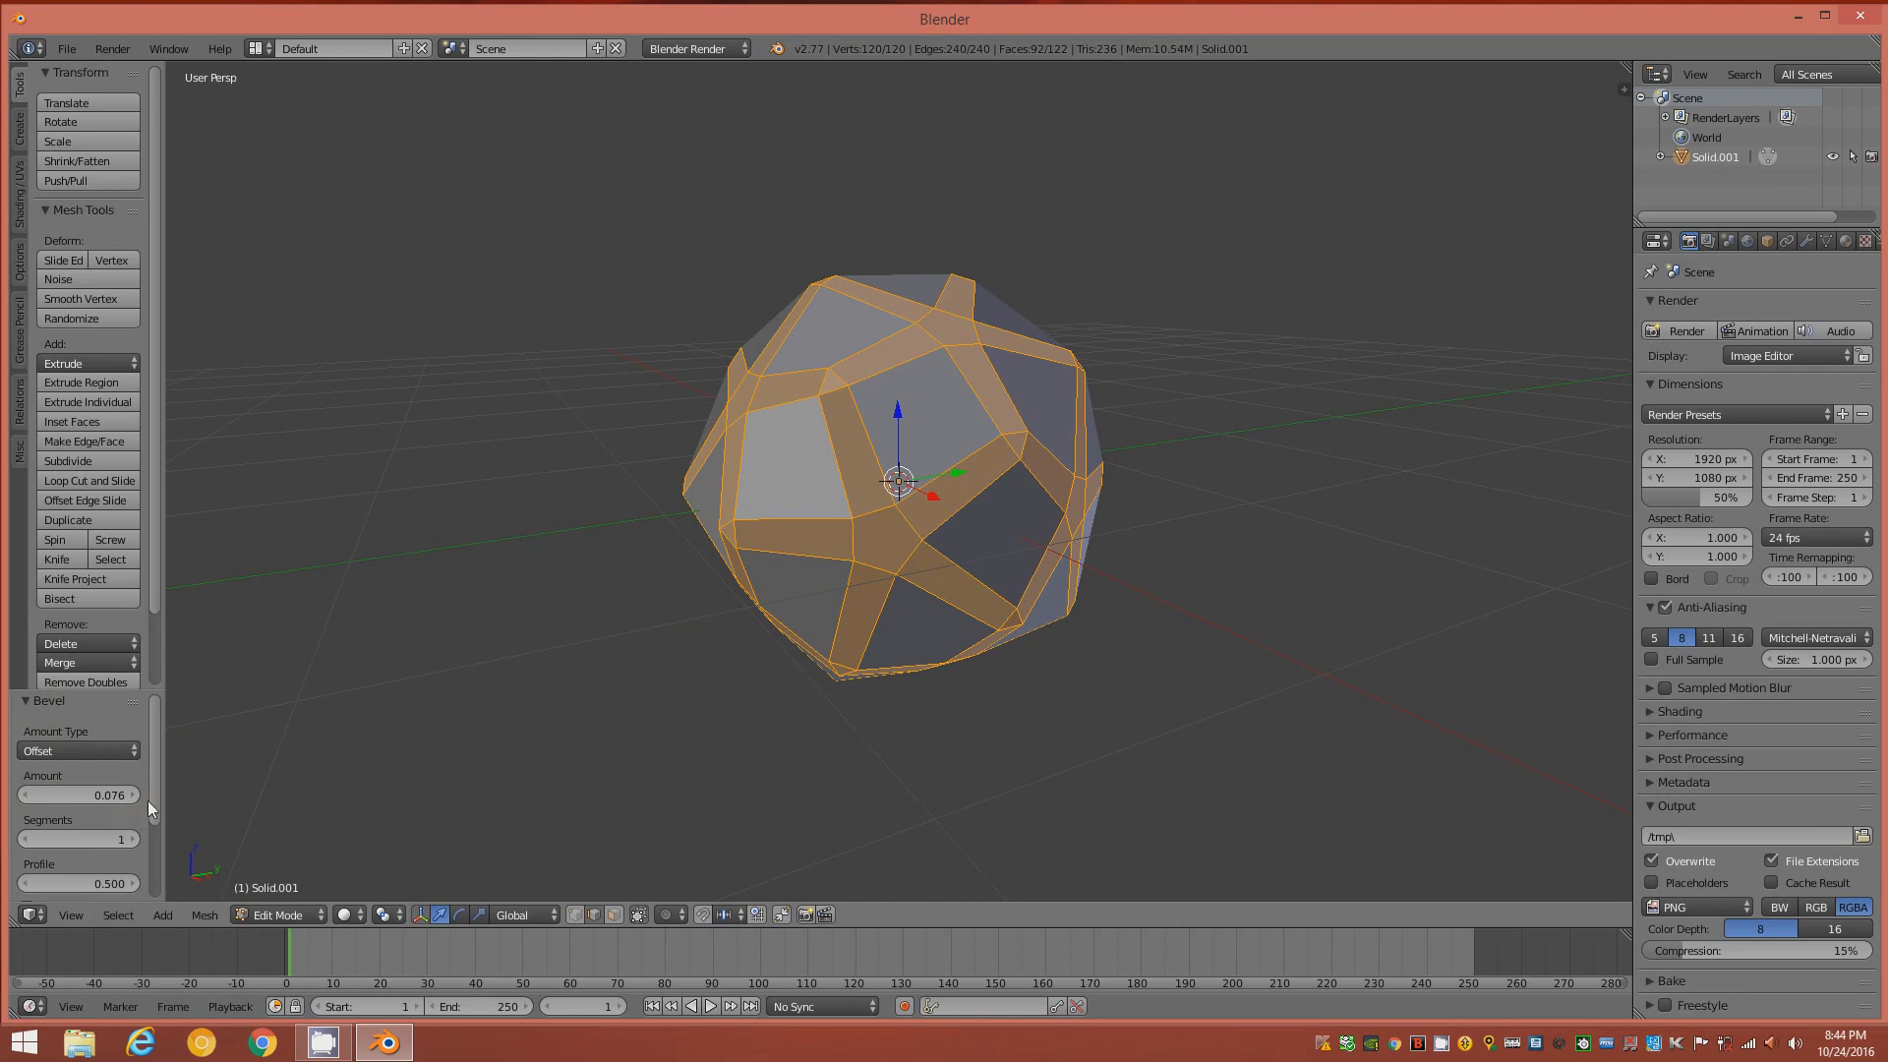
# - Set the bevel's offset amount to 0.05
pyautogui.scroll(-1, 157, 803)
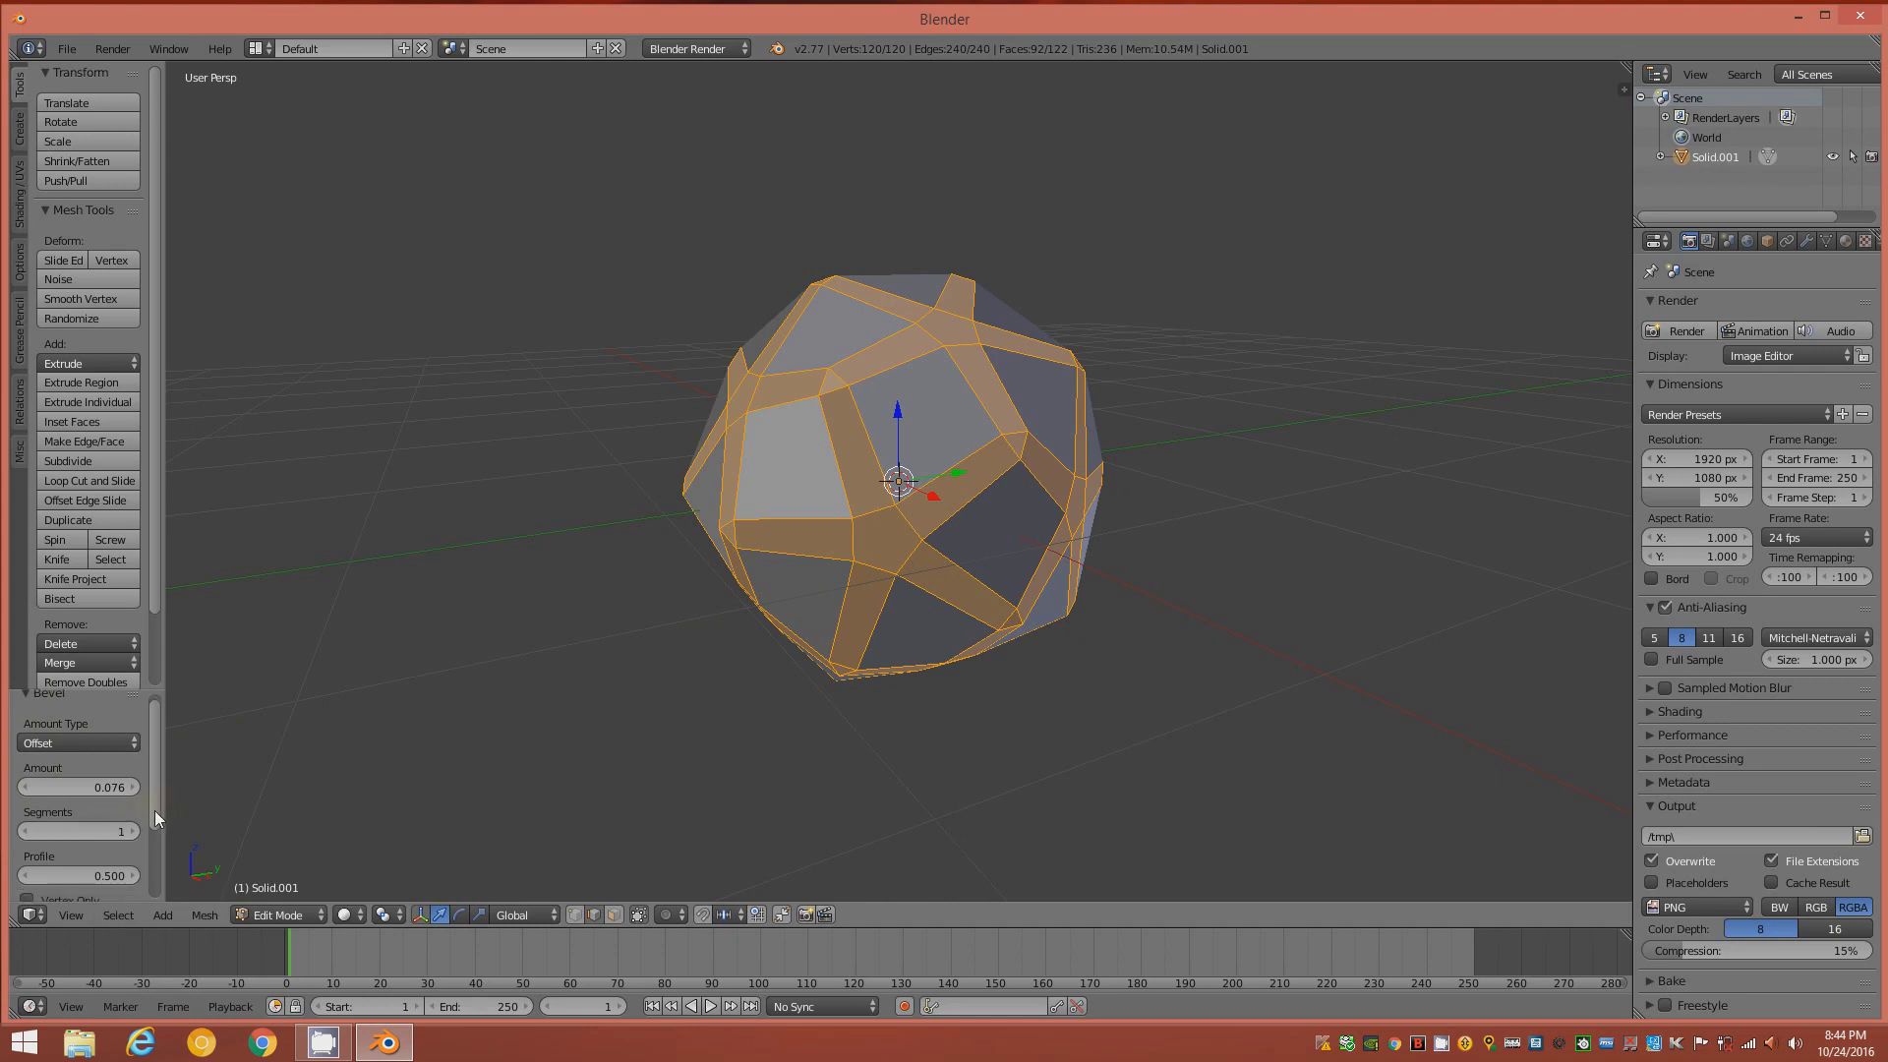
pyautogui.click(110, 779)
pyautogui.click(40, 781)
pyautogui.moveTo(40, 781); pyautogui.dragTo(88, 880)
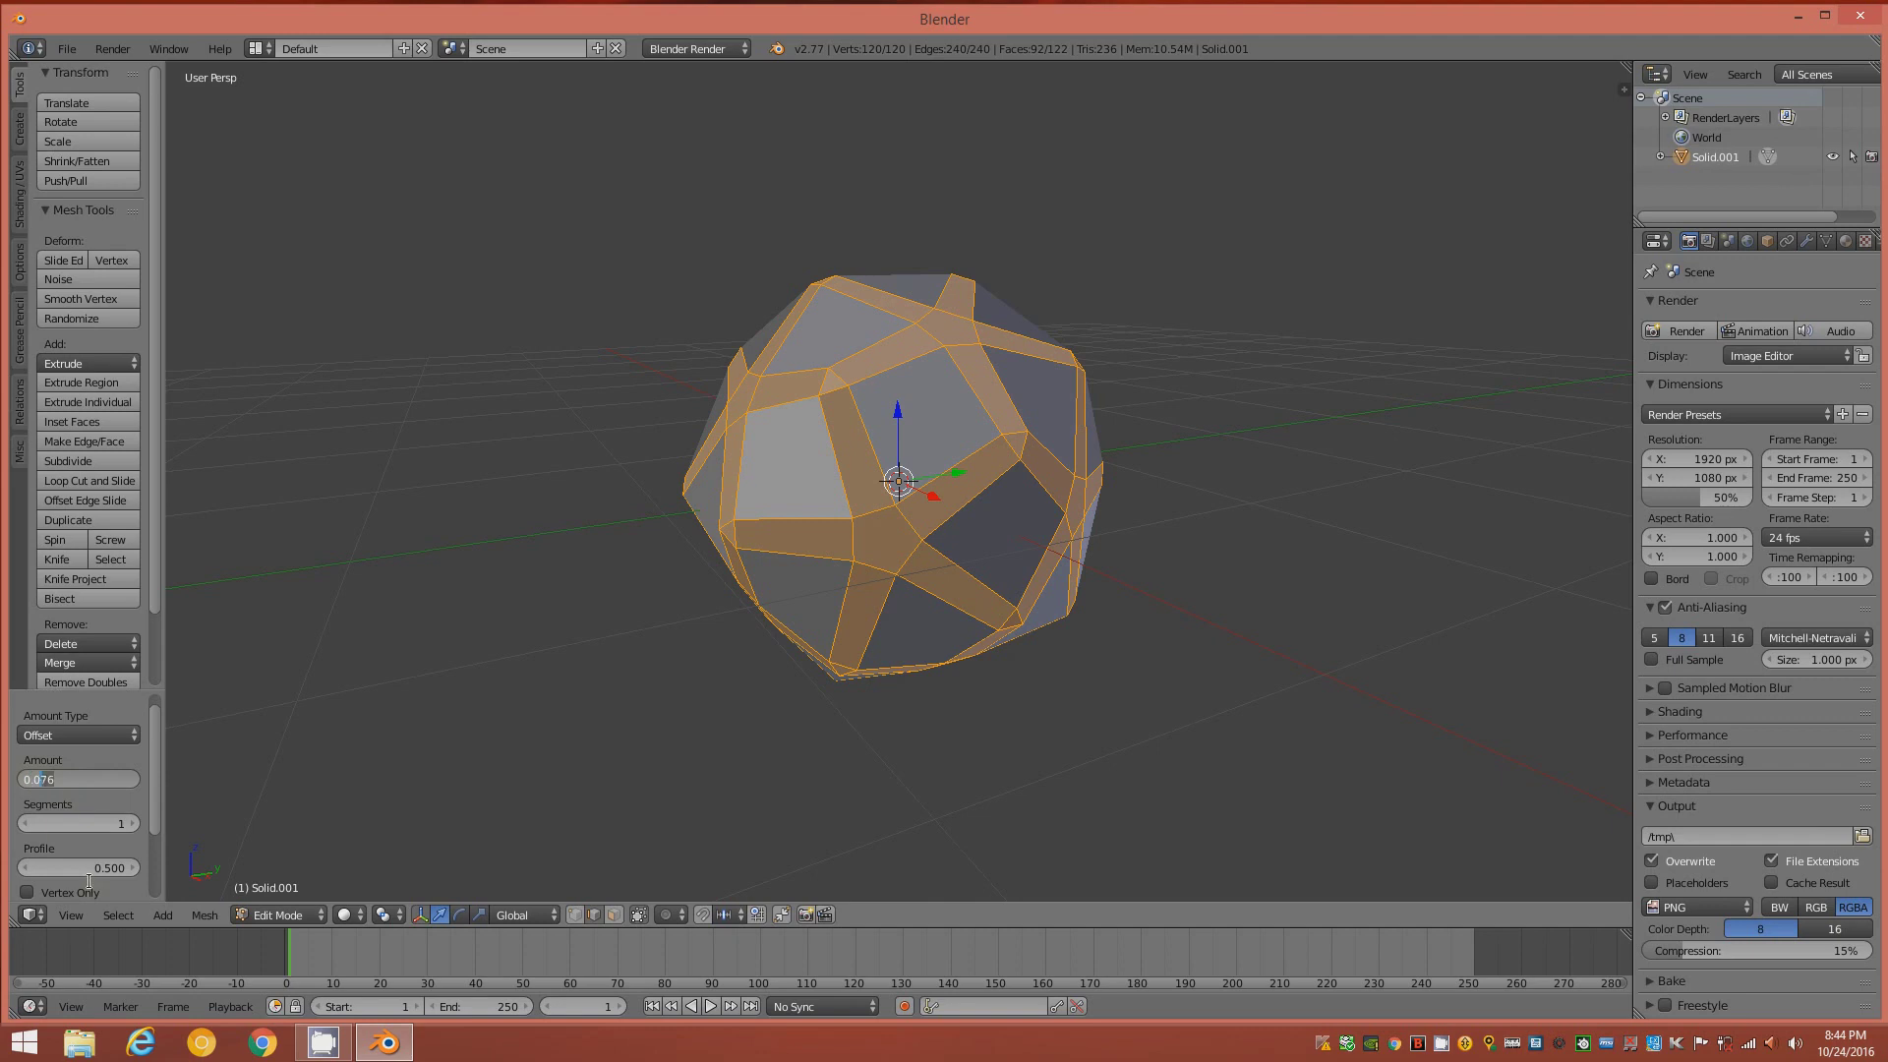
pyautogui.write('5')
pyautogui.press('Return')
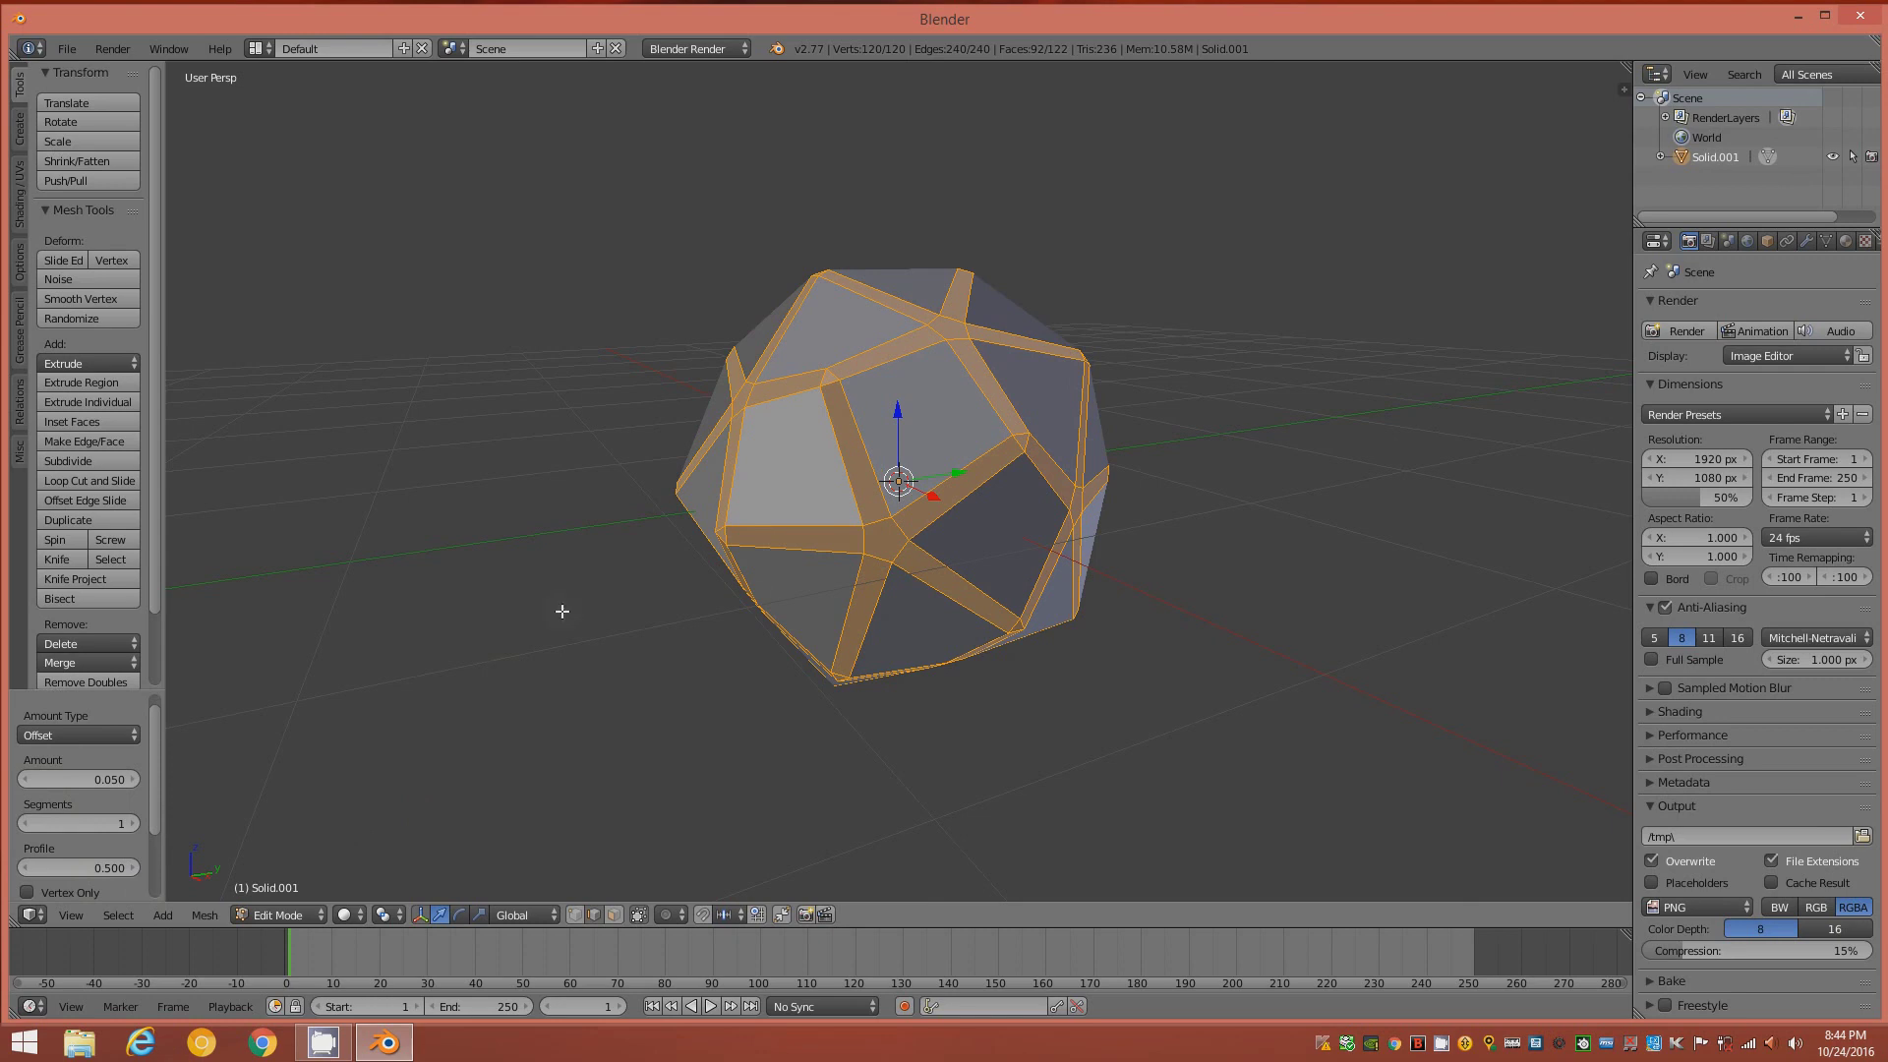
# - In face selection mode, invert the selection to the large panels between the bevel strips and delete those faces
pyautogui.moveTo(875, 516); pyautogui.dragTo(906, 531, button='middle')
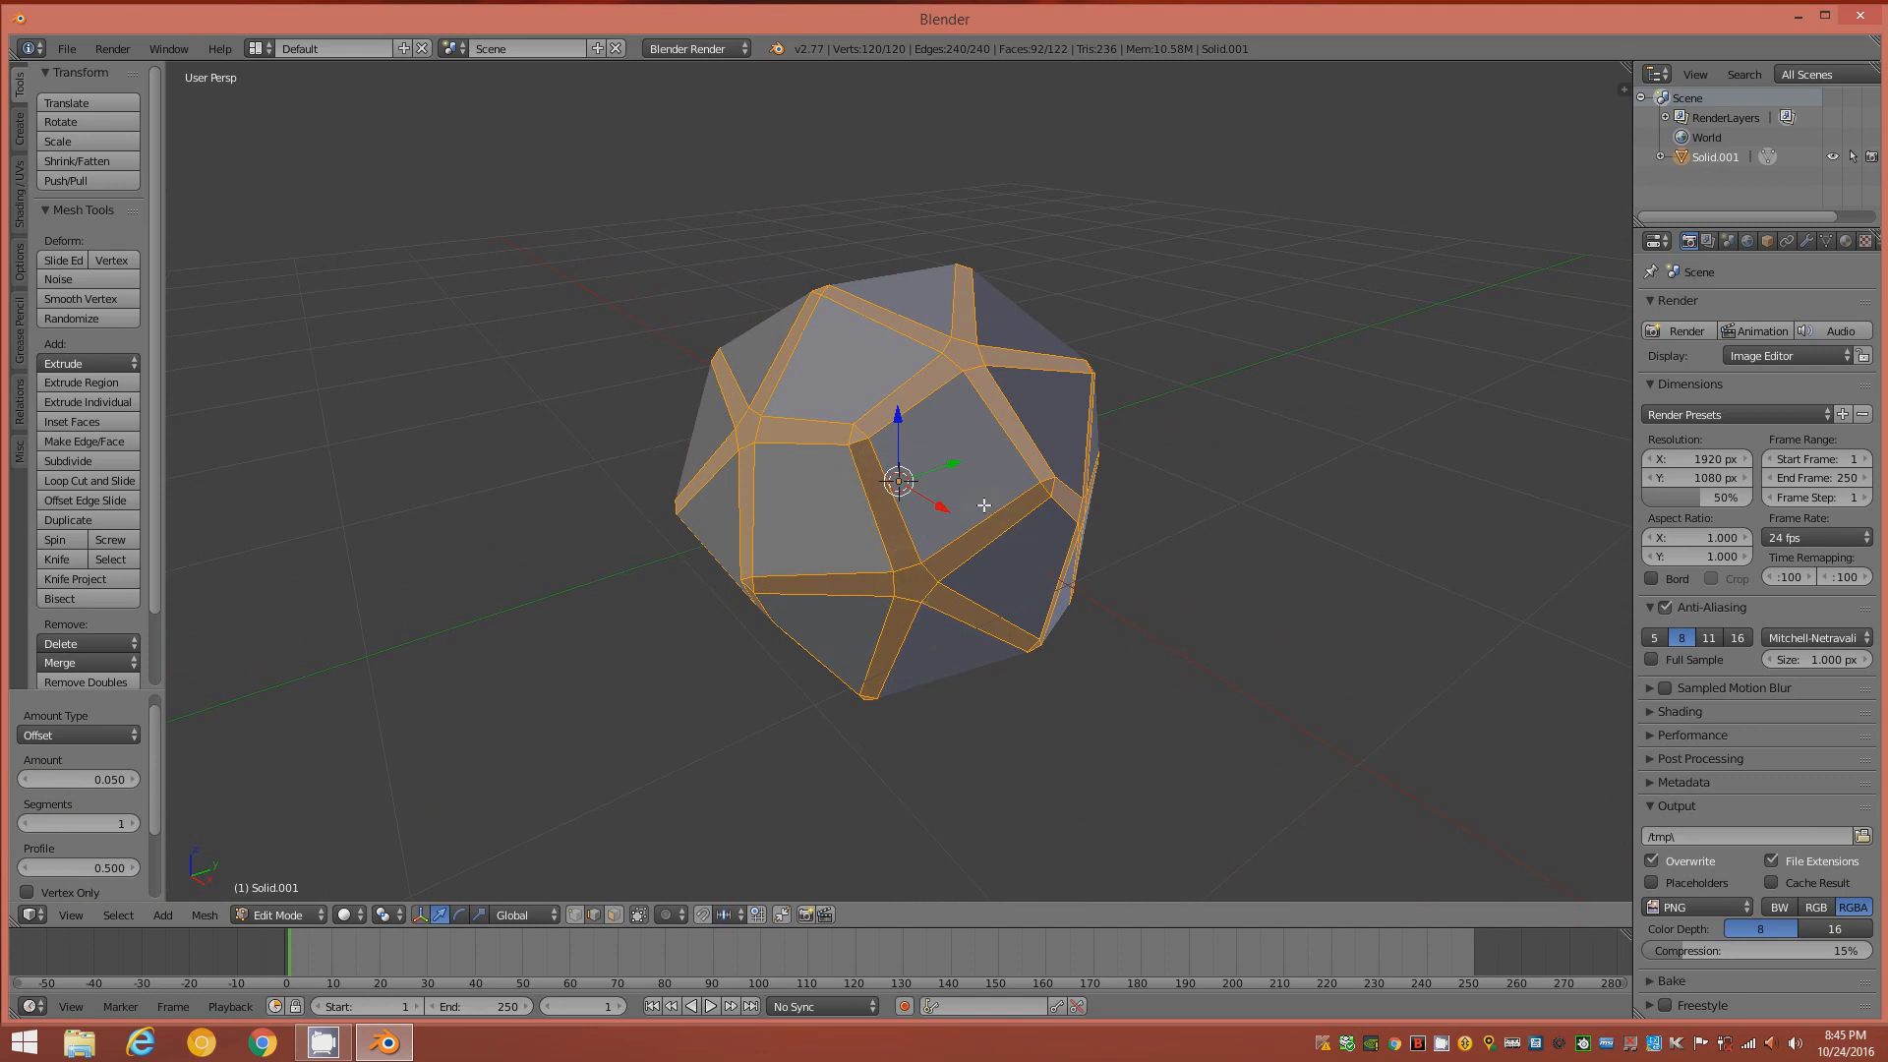
pyautogui.moveTo(971, 501)
pyautogui.mouseDown(button='middle')
pyautogui.moveTo(1021, 491)
pyautogui.moveTo(986, 470)
pyautogui.mouseUp(button='middle')
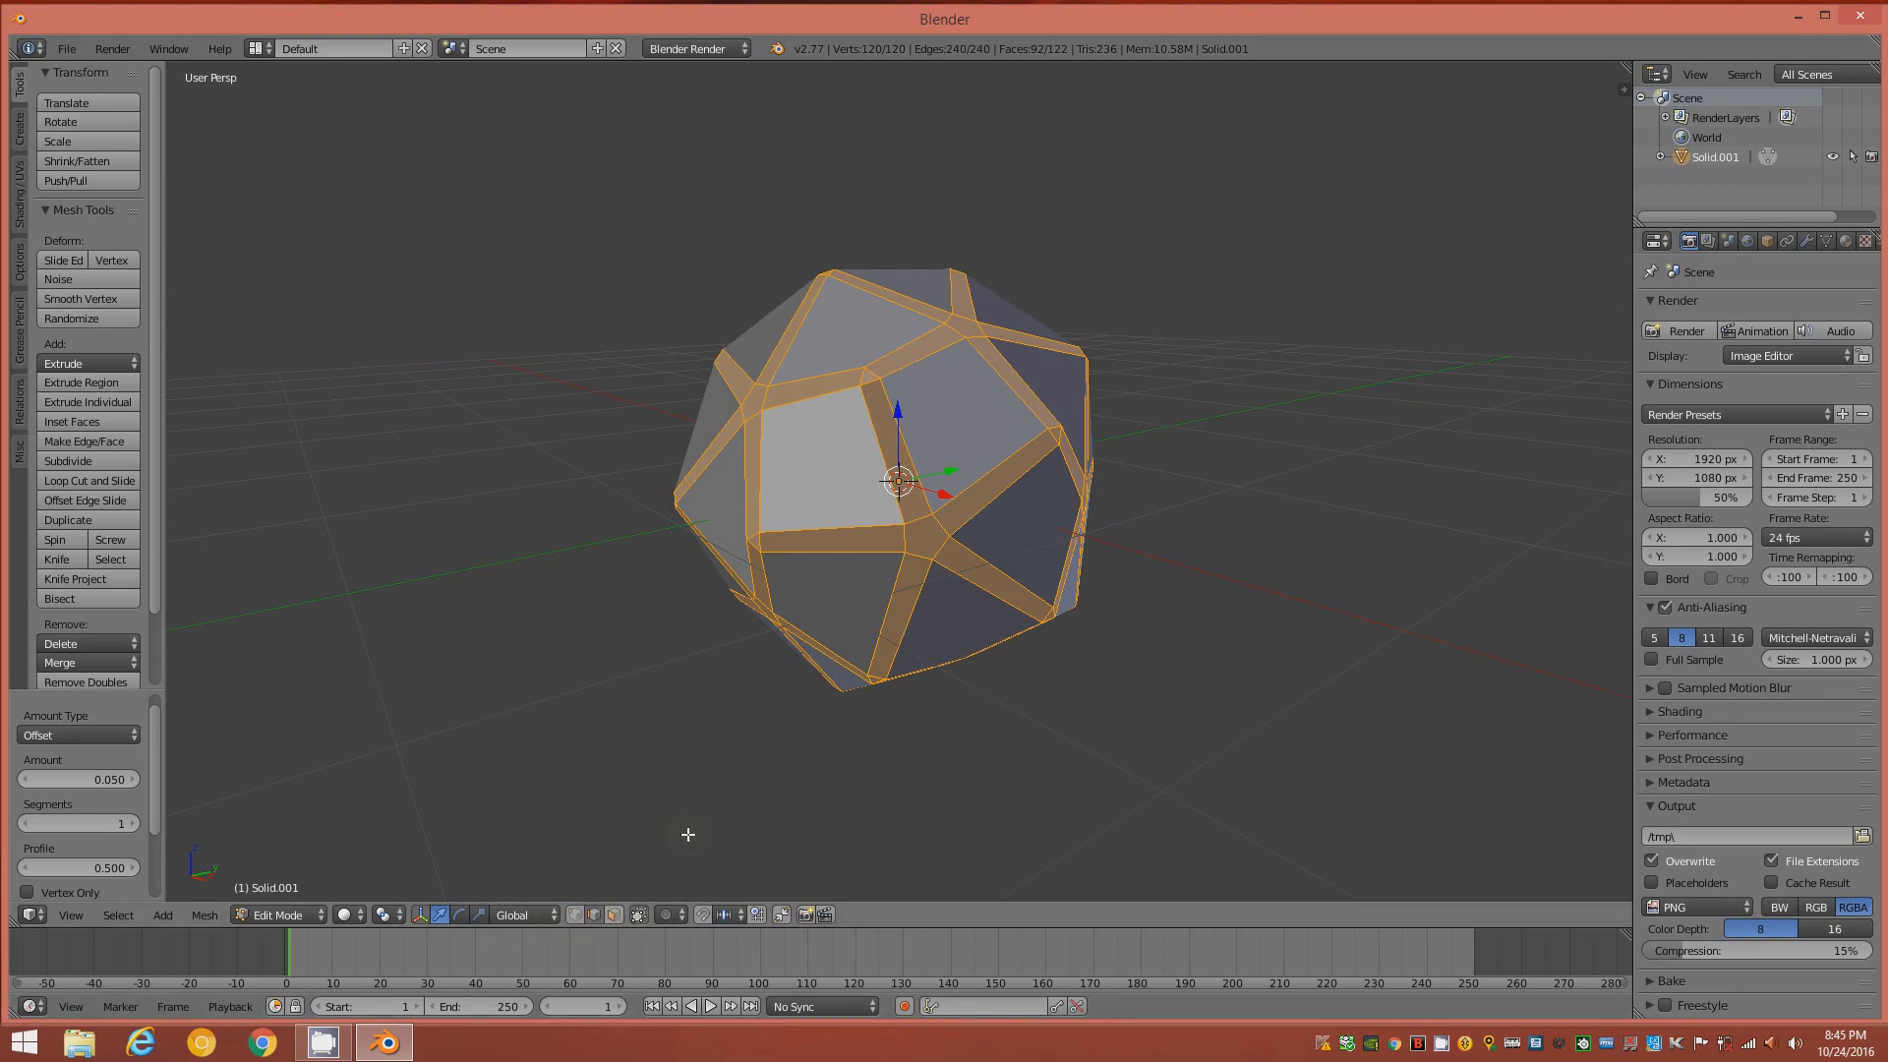
pyautogui.click(614, 915)
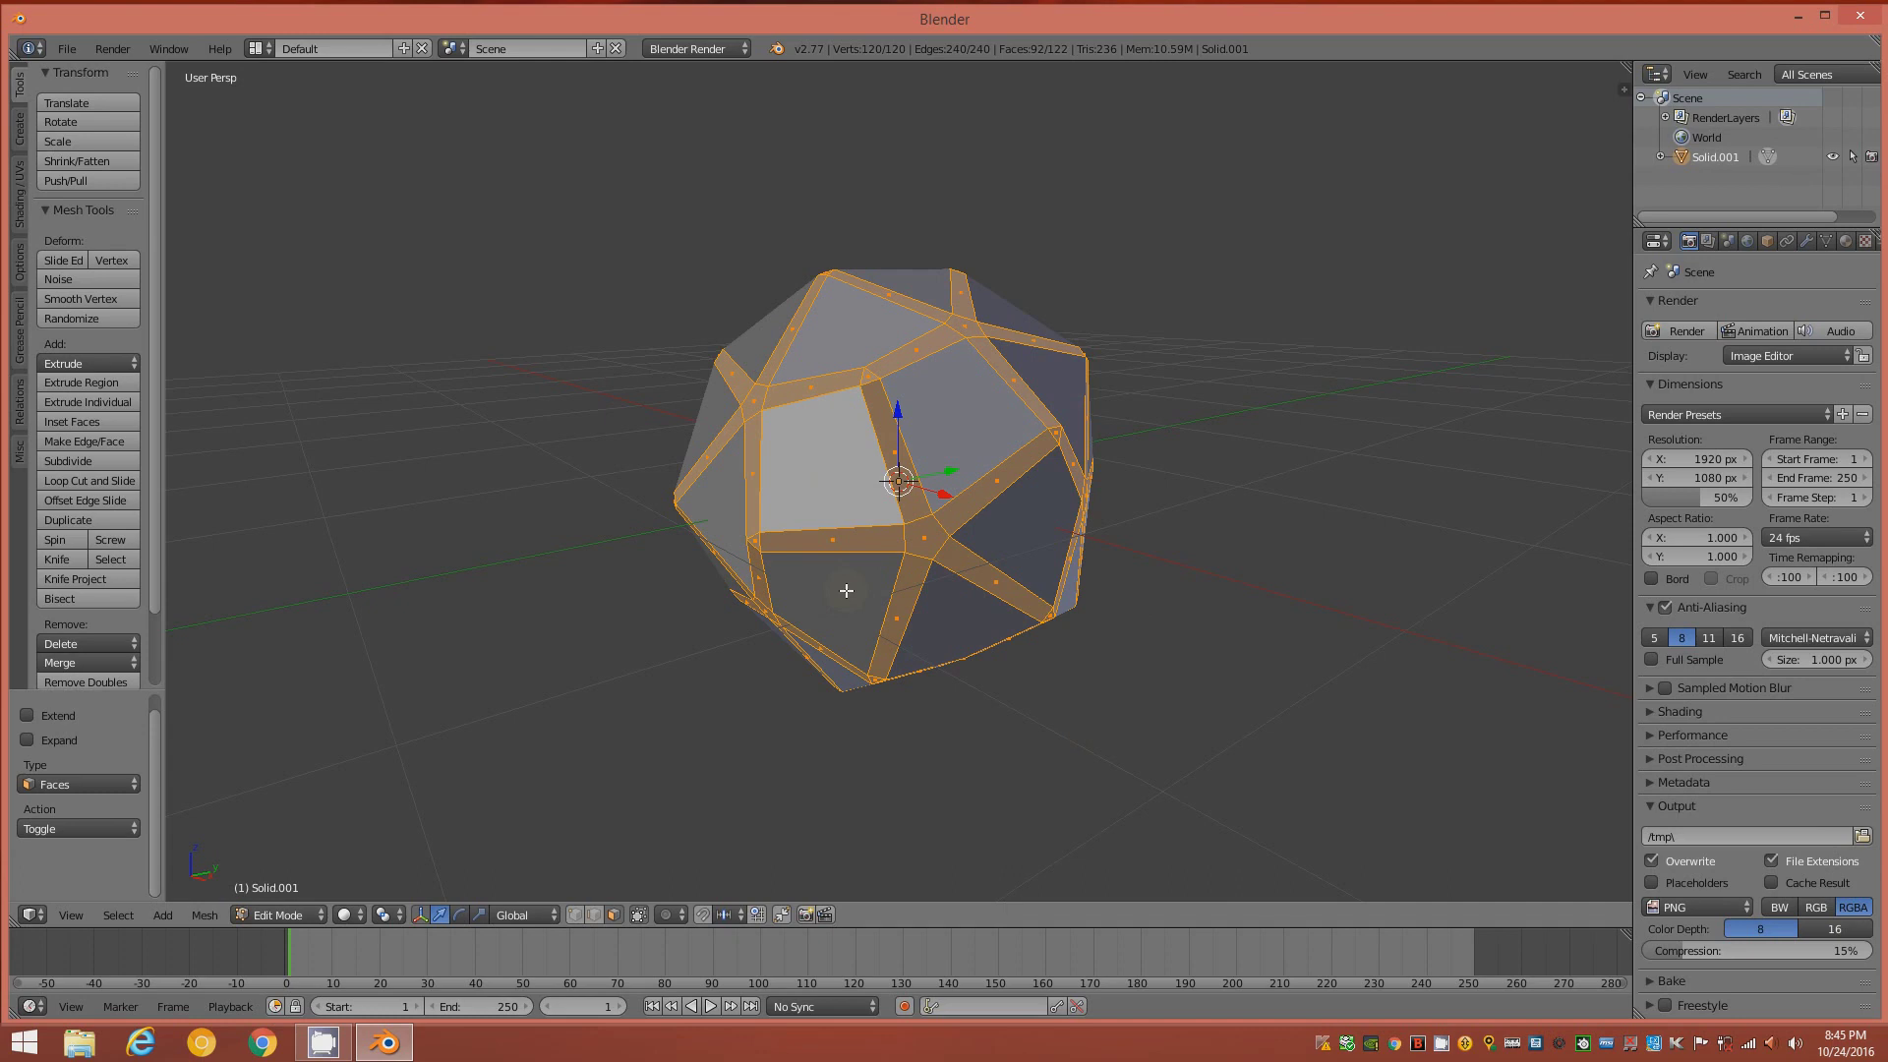
pyautogui.hotkey('ctrl', 'i')
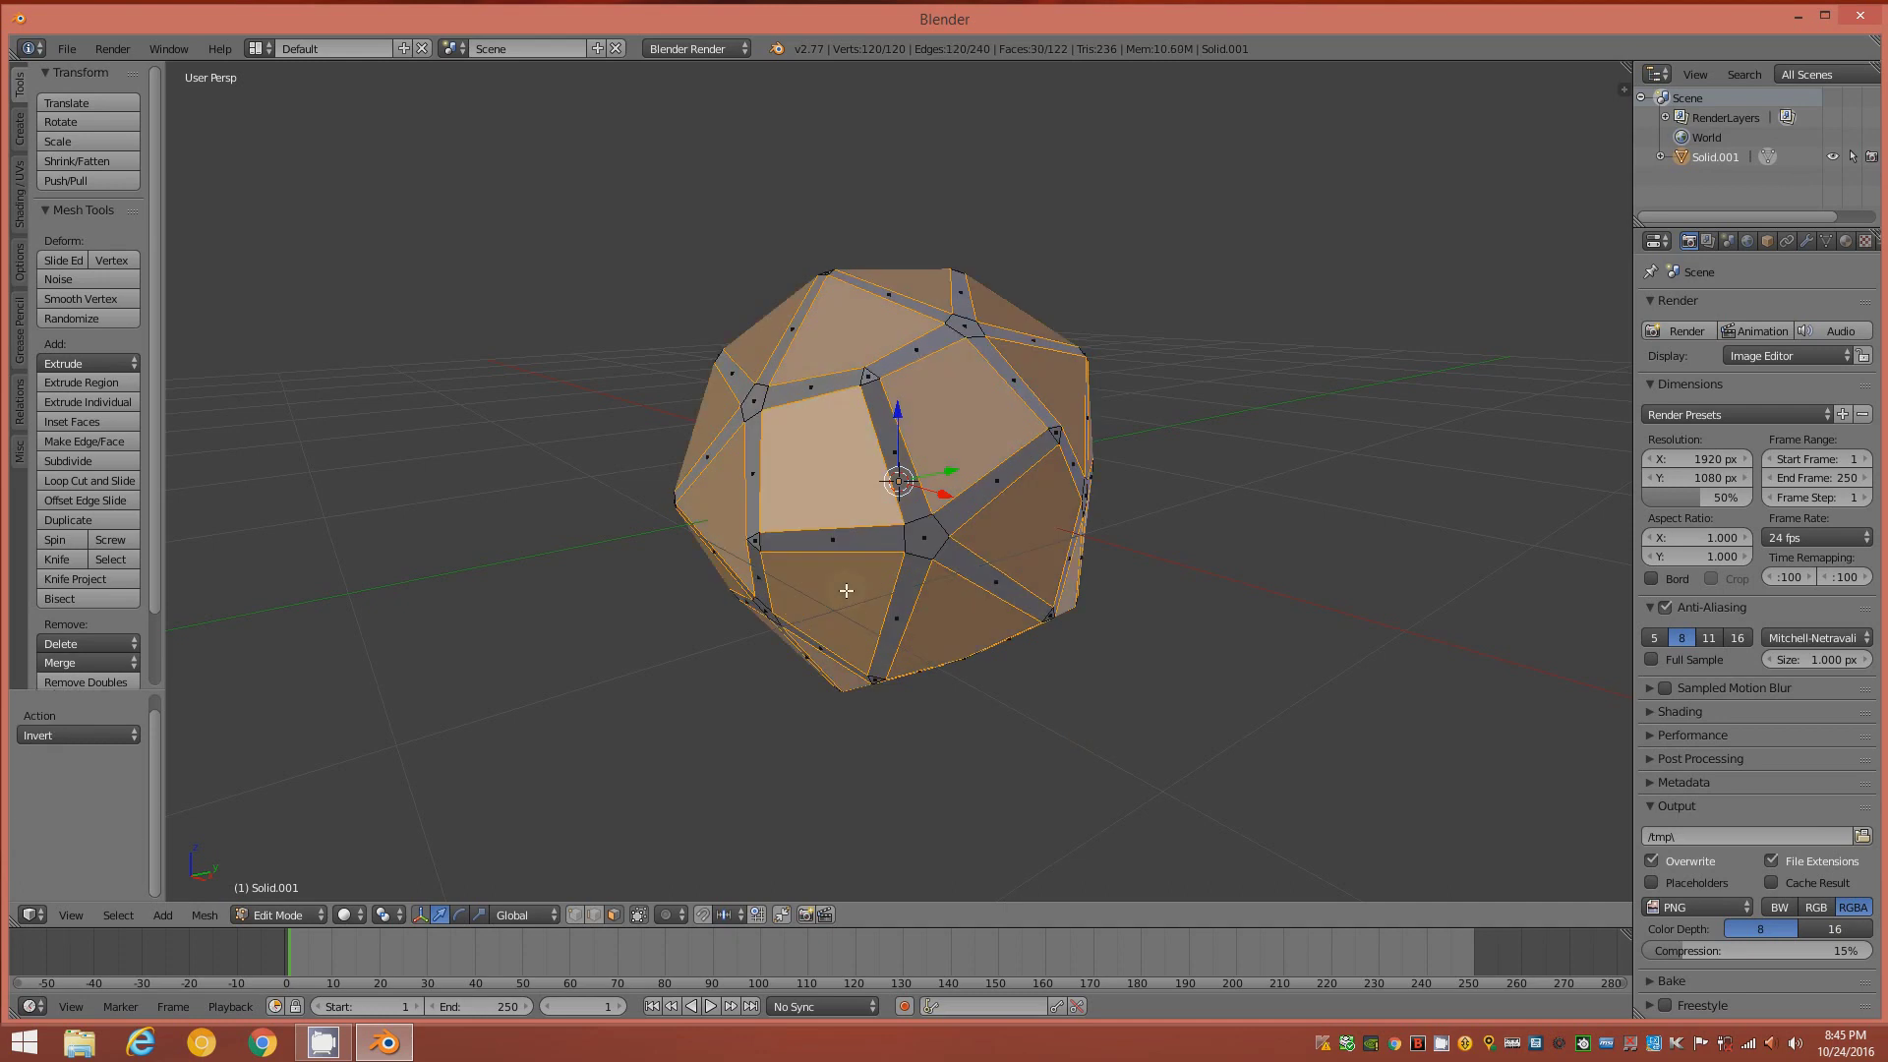
pyautogui.press('x')
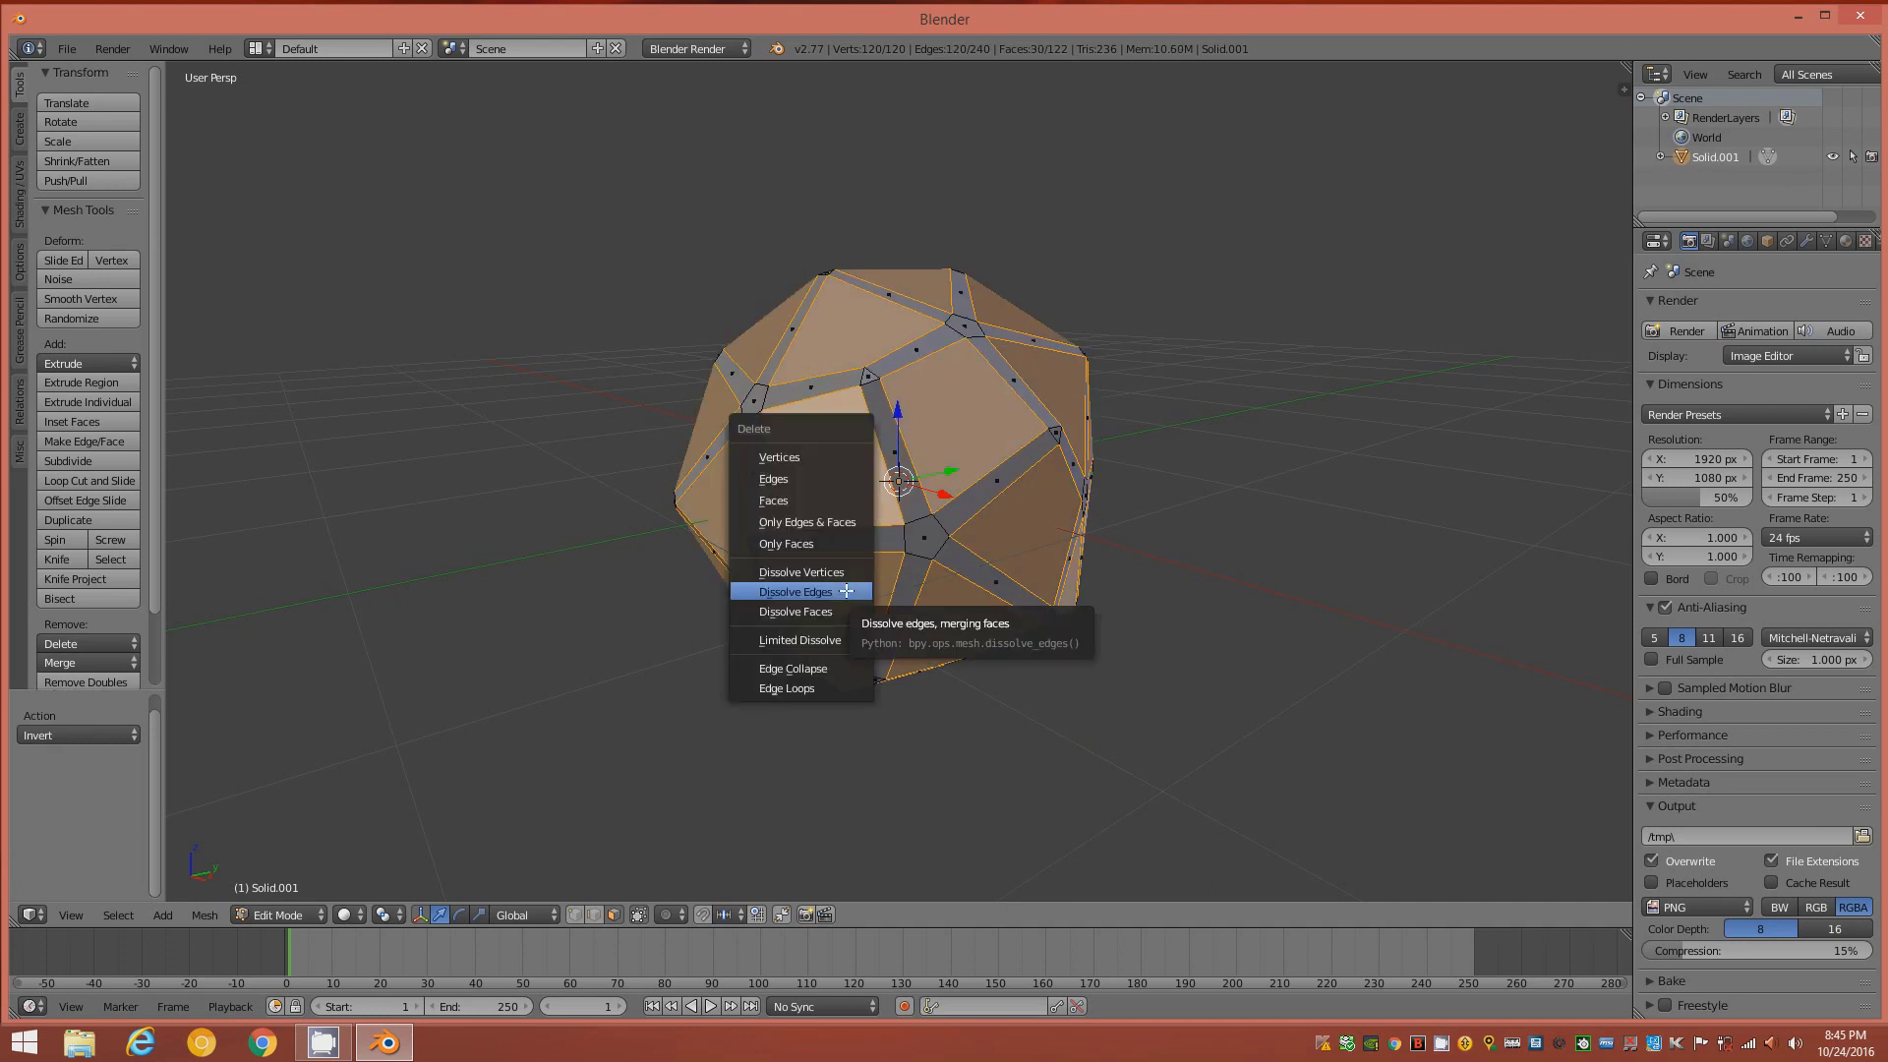
pyautogui.click(813, 503)
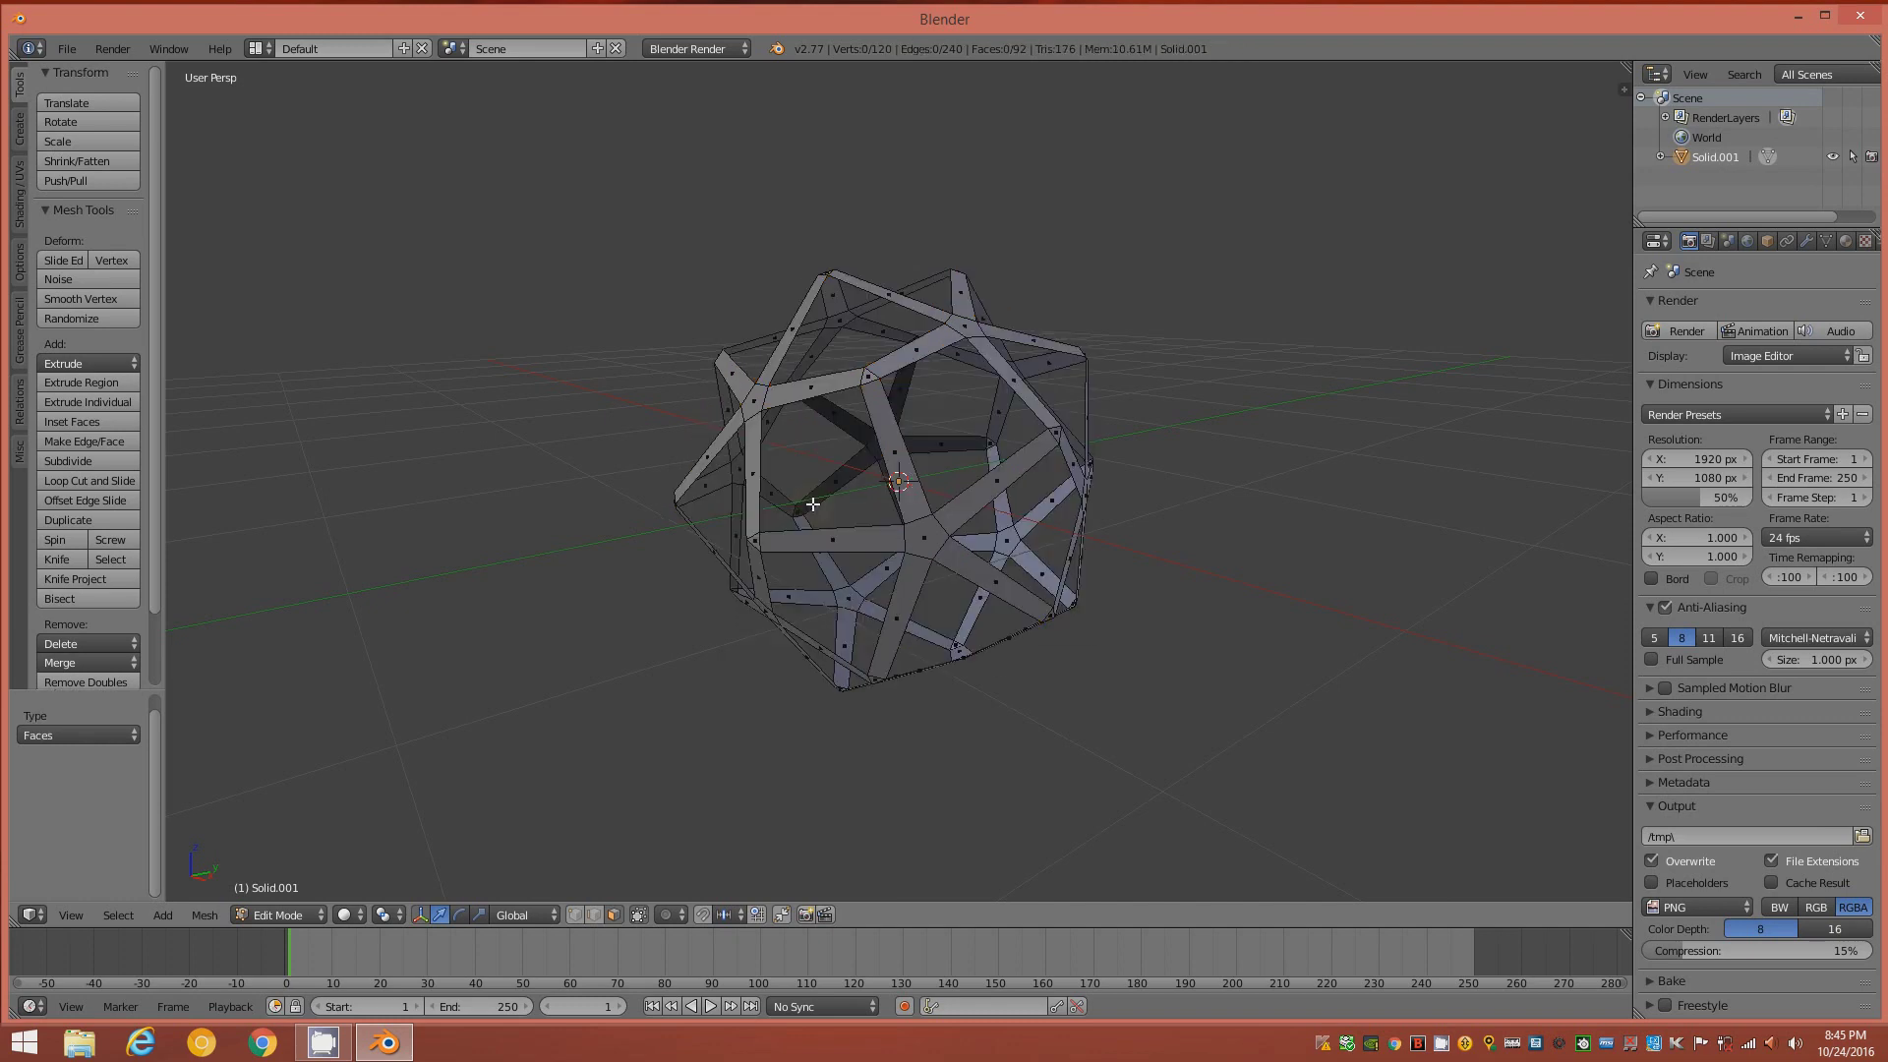
# - Select the two long edges of one strut and extend the selection to all edges of similar length
pyautogui.moveTo(913, 476); pyautogui.dragTo(915, 433, button='middle')
pyautogui.scroll(2, 870, 390)
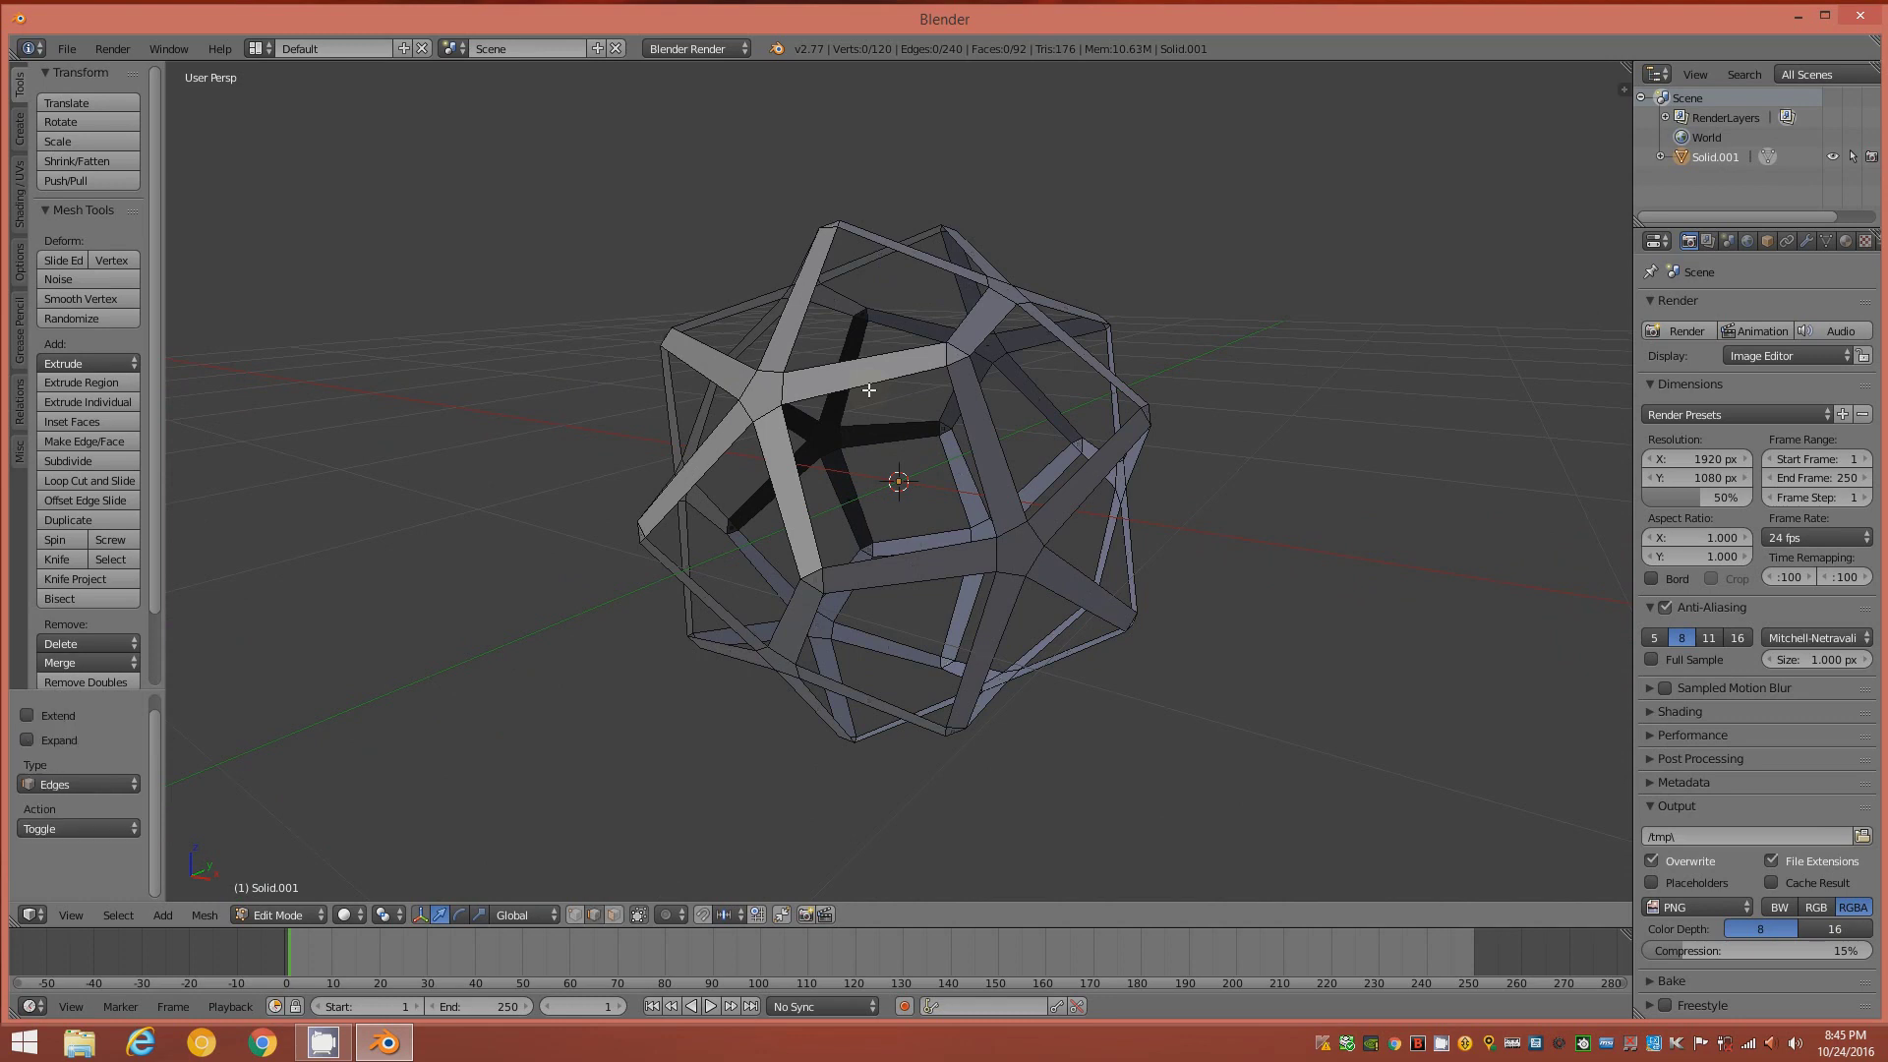
pyautogui.scroll(4, 798, 403)
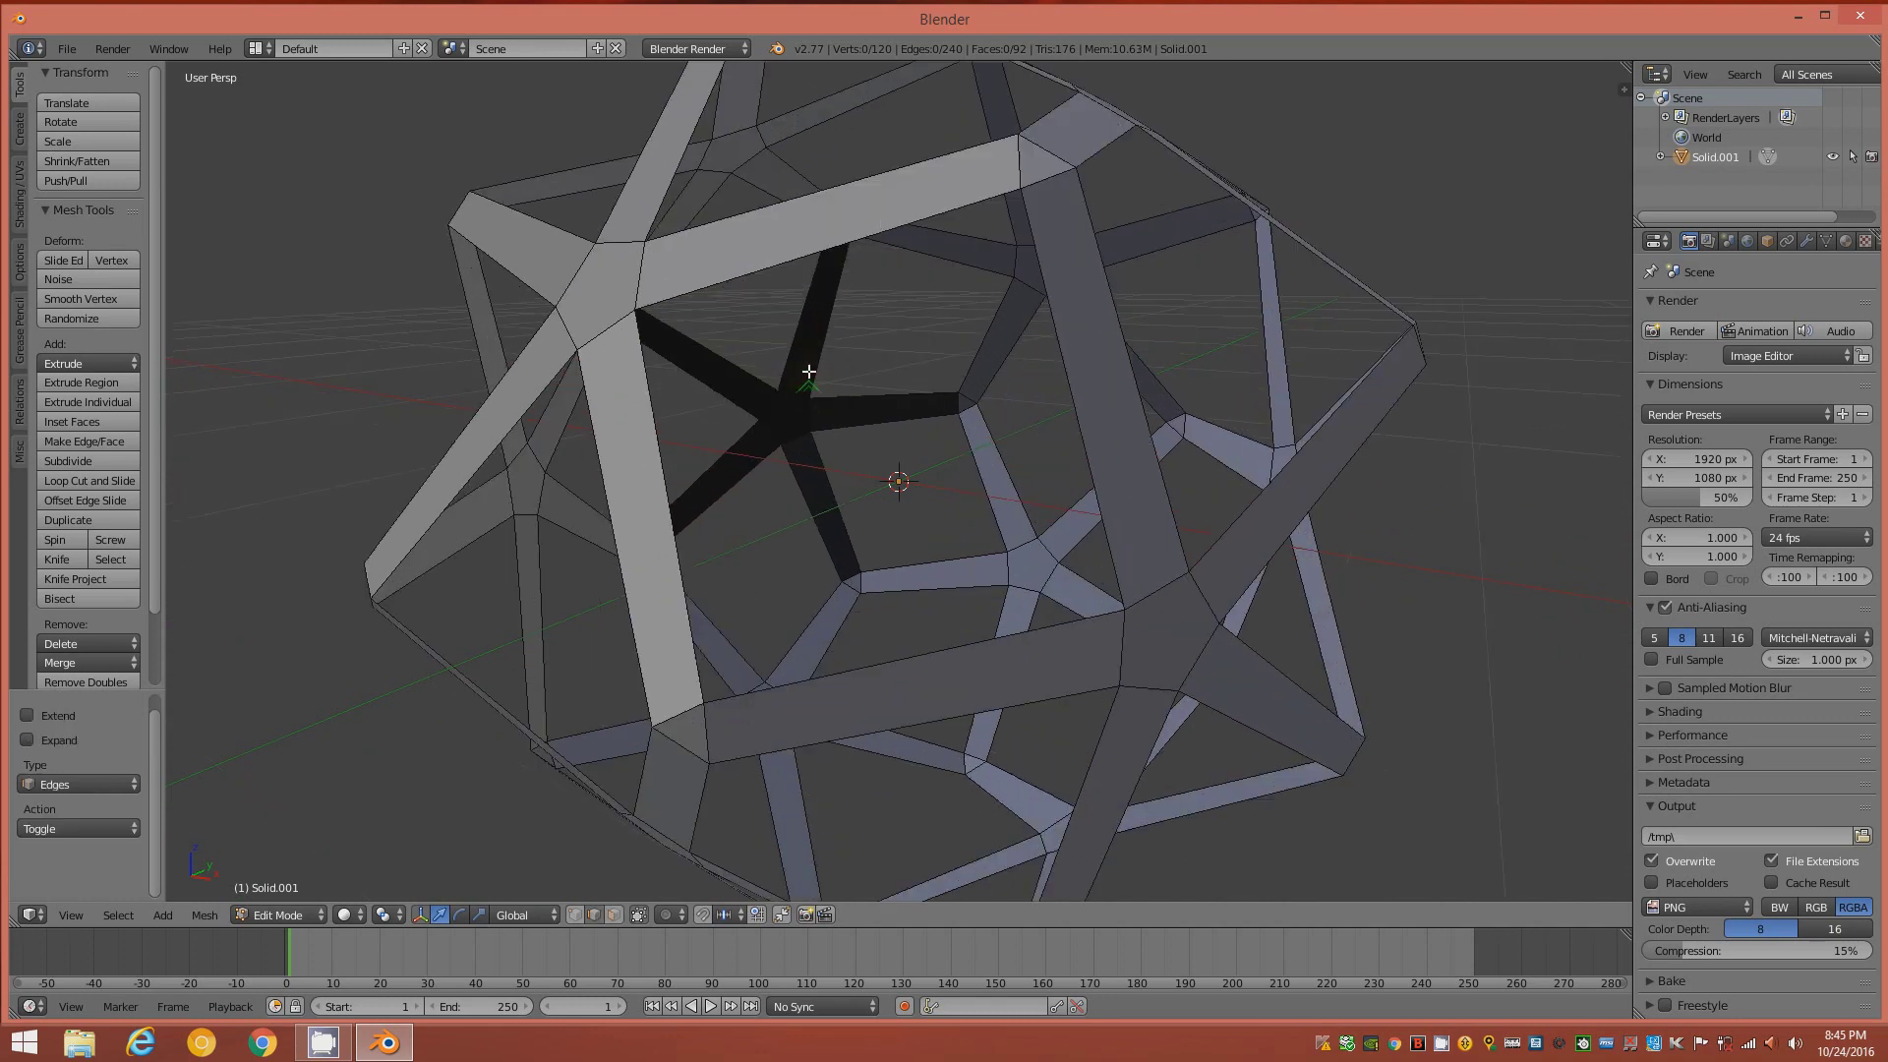
pyautogui.click(826, 245)
pyautogui.moveTo(793, 321); pyautogui.dragTo(764, 390, button='middle')
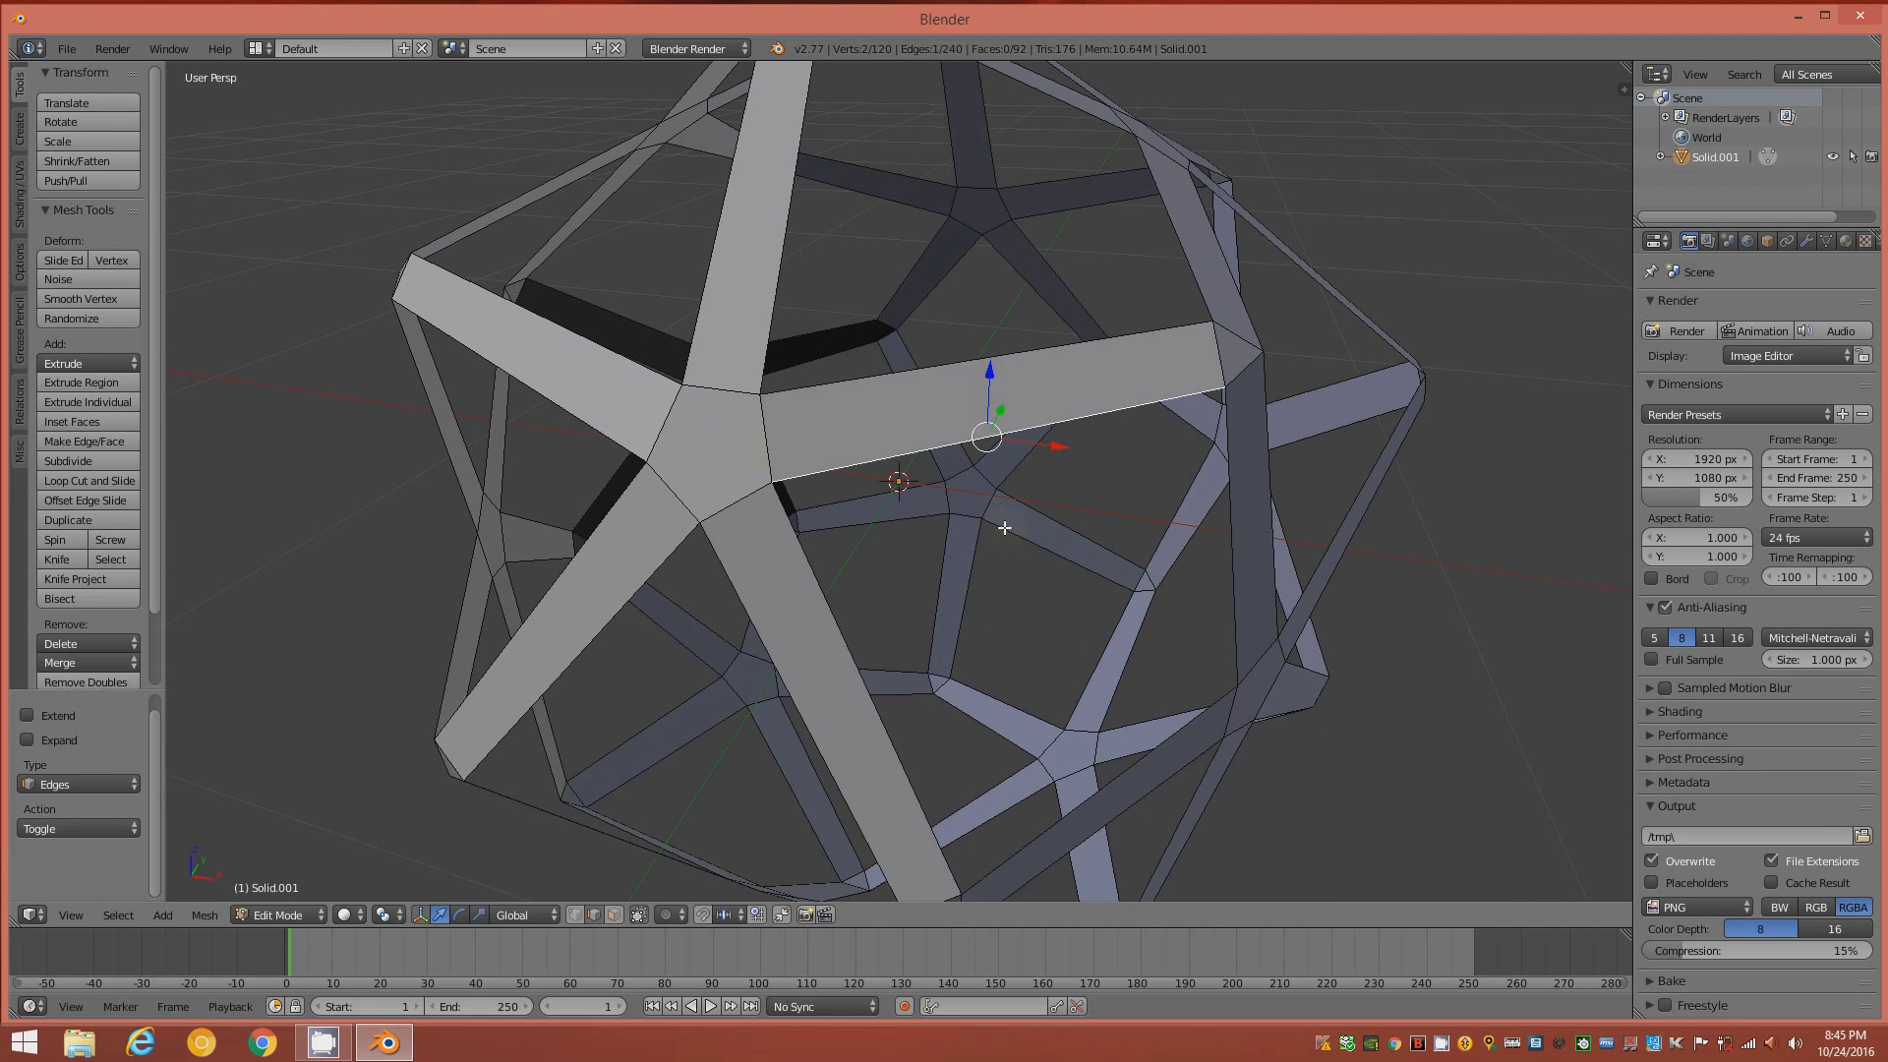
pyautogui.moveTo(1087, 482); pyautogui.dragTo(1075, 439, button='middle')
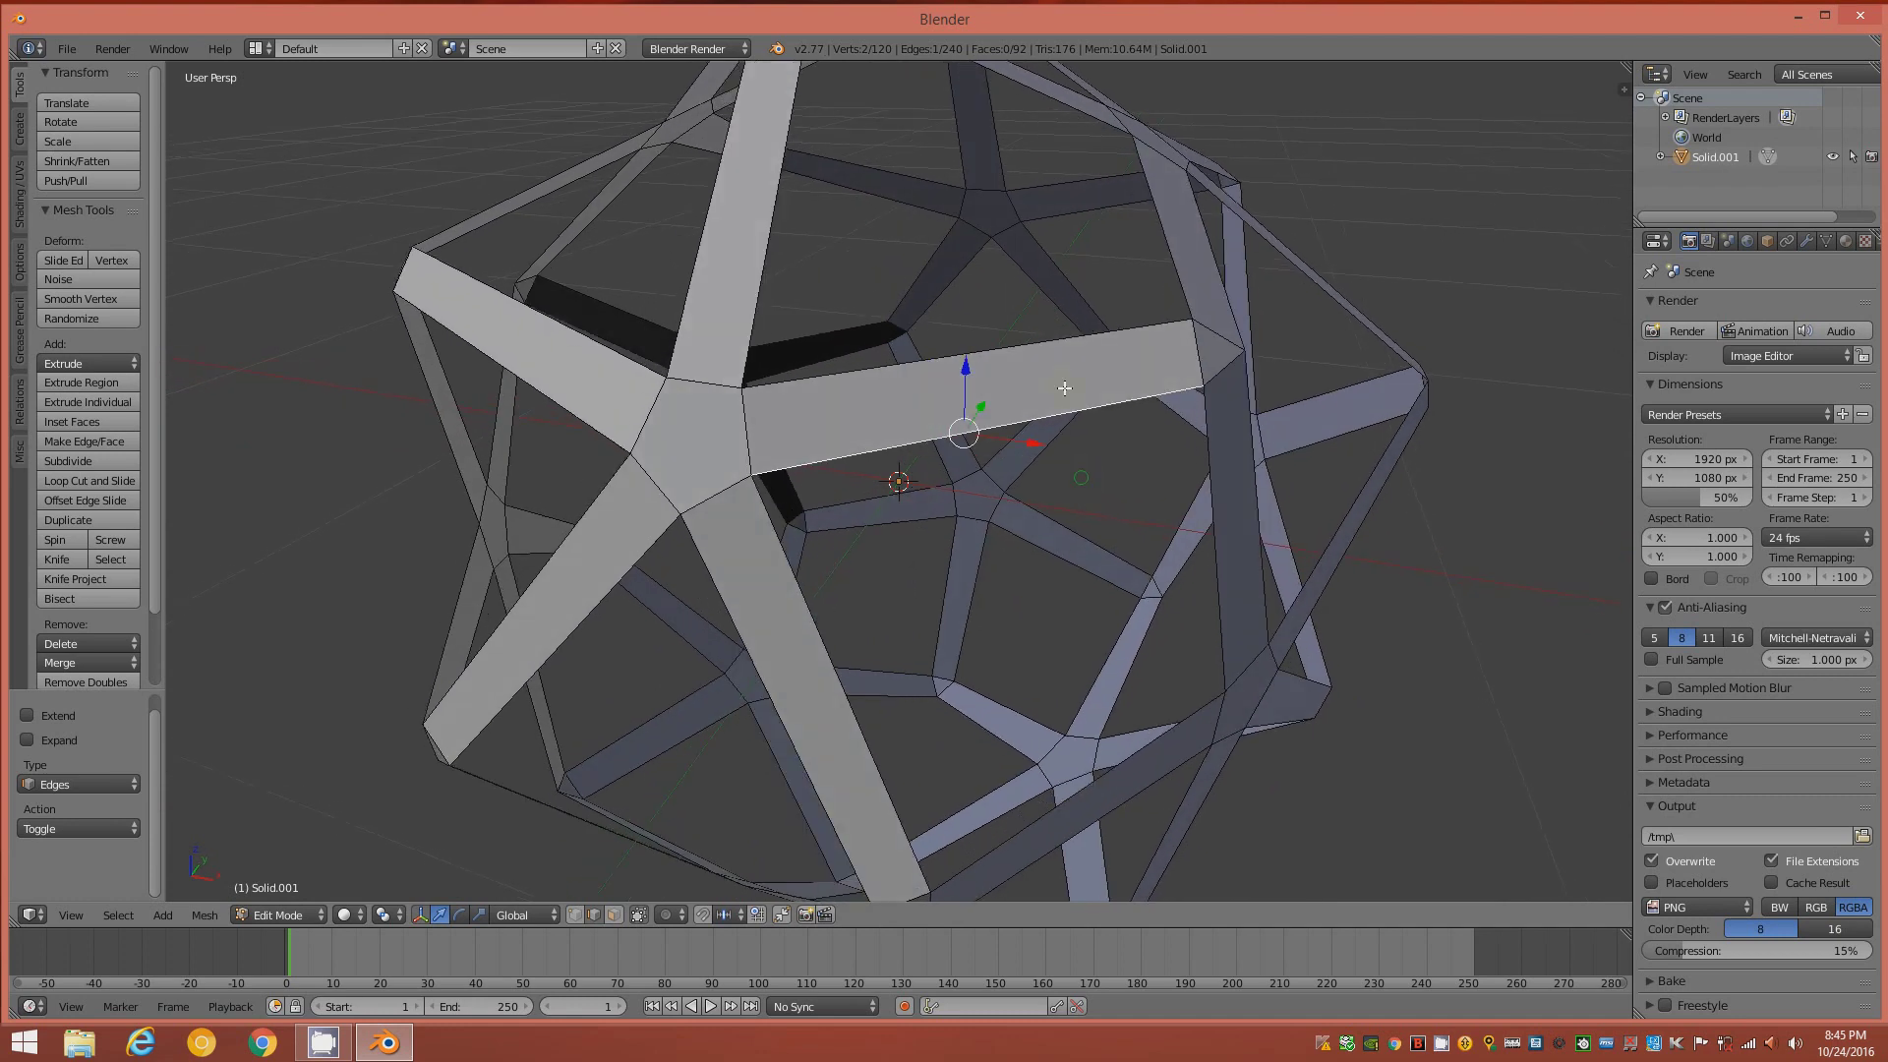
pyautogui.keyDown('shift'); pyautogui.rightClick(982, 355); pyautogui.keyUp('shift')
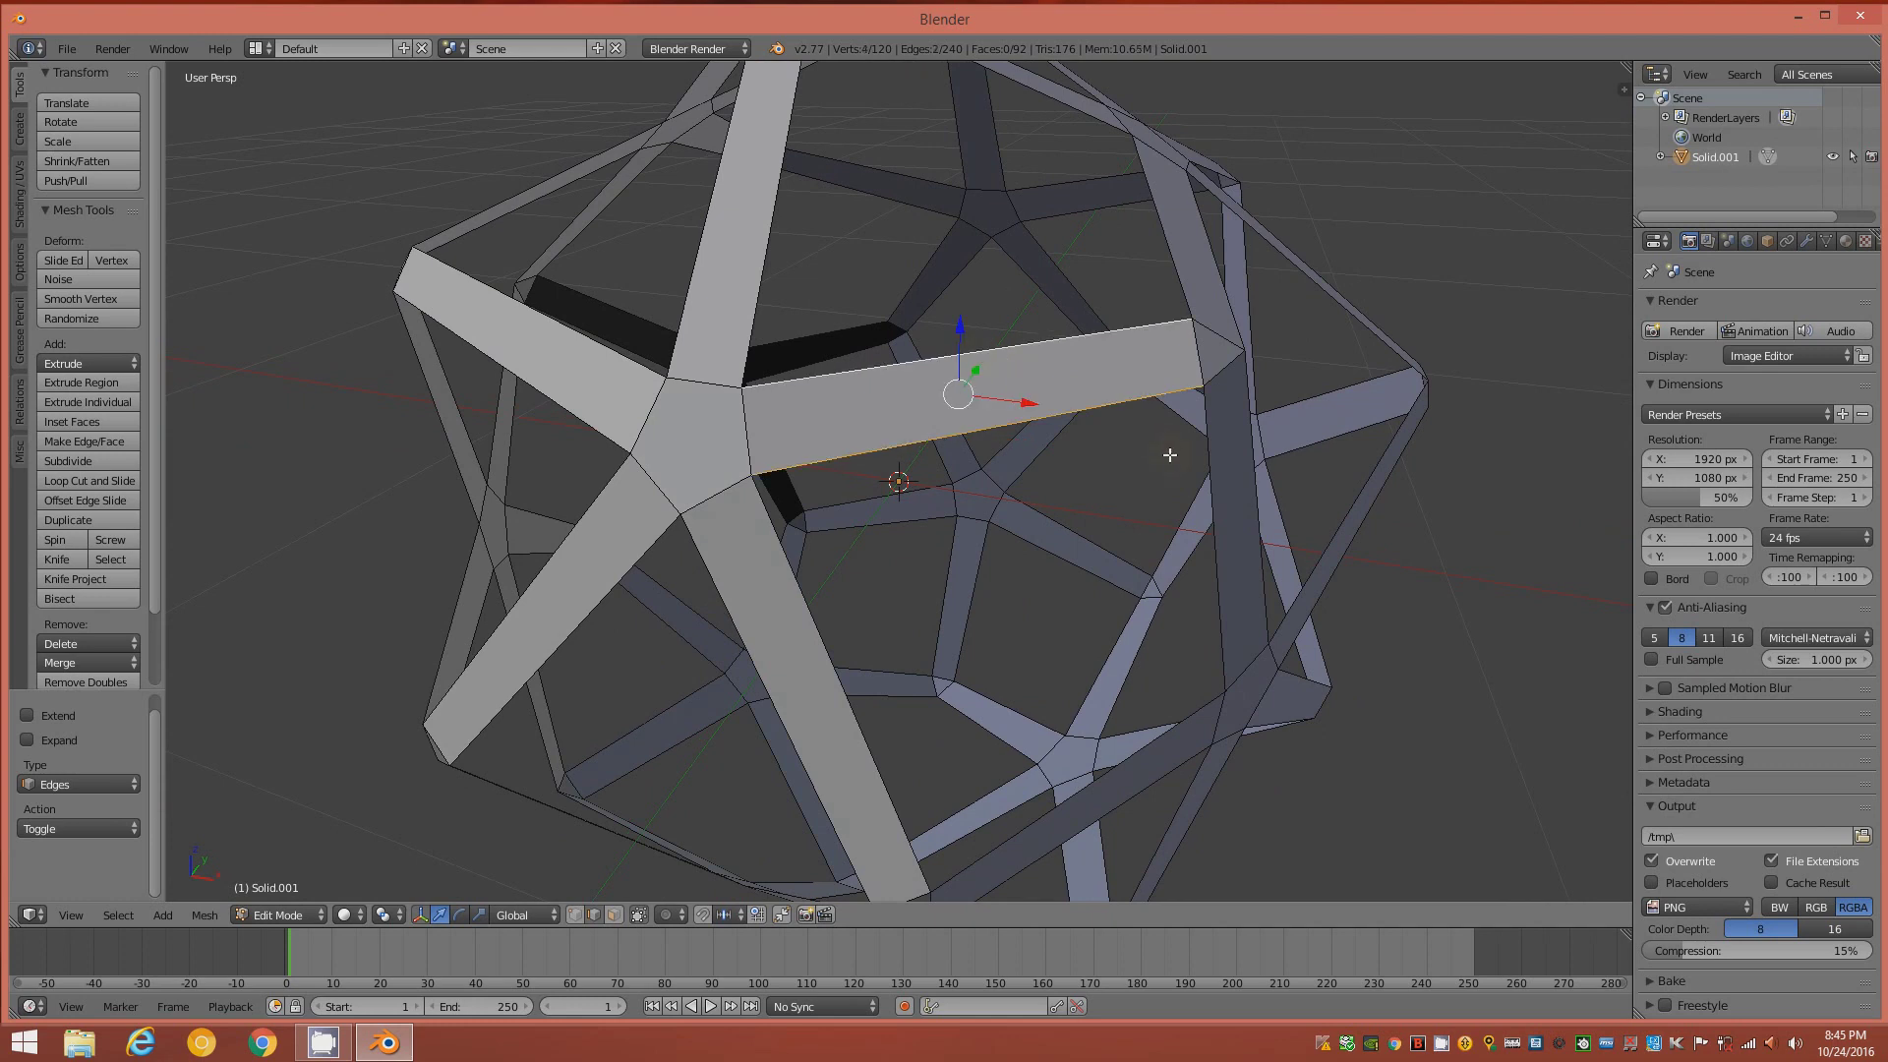
pyautogui.moveTo(1082, 468); pyautogui.dragTo(1027, 464, button='middle')
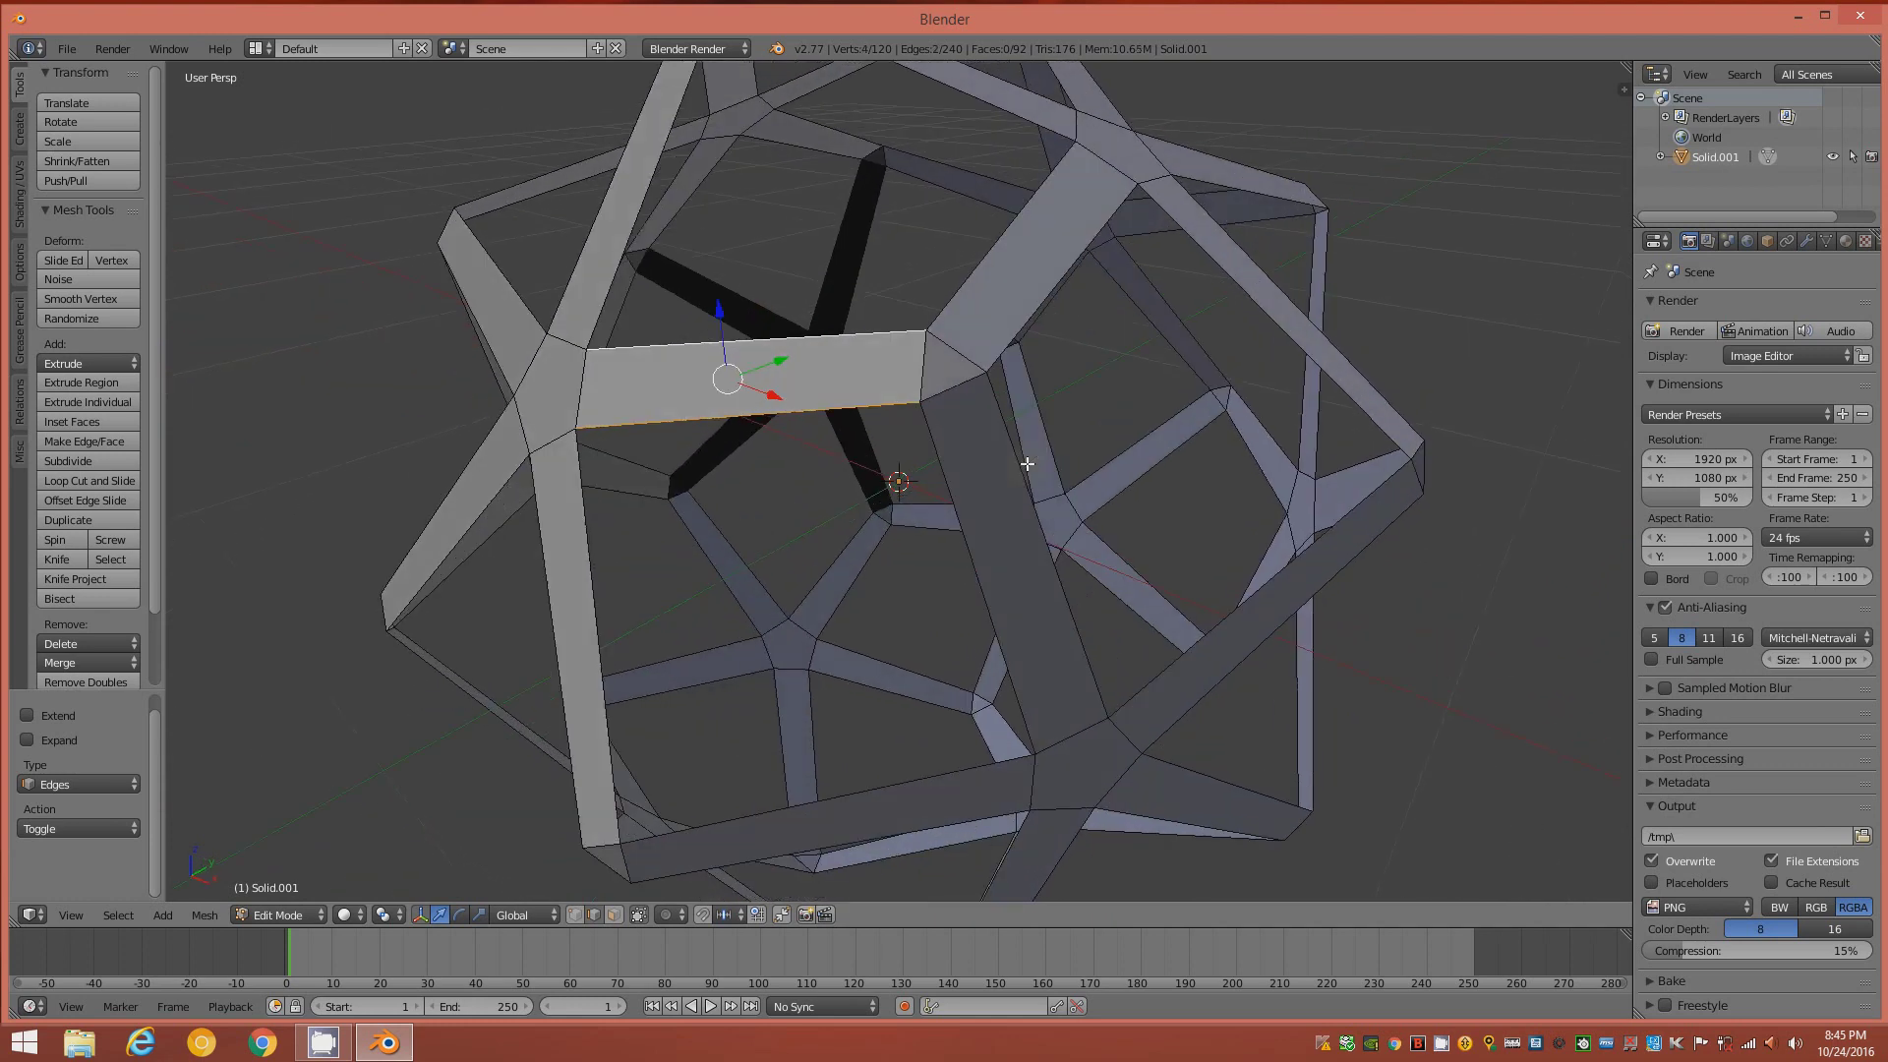
pyautogui.hotkey('shift', 'g')
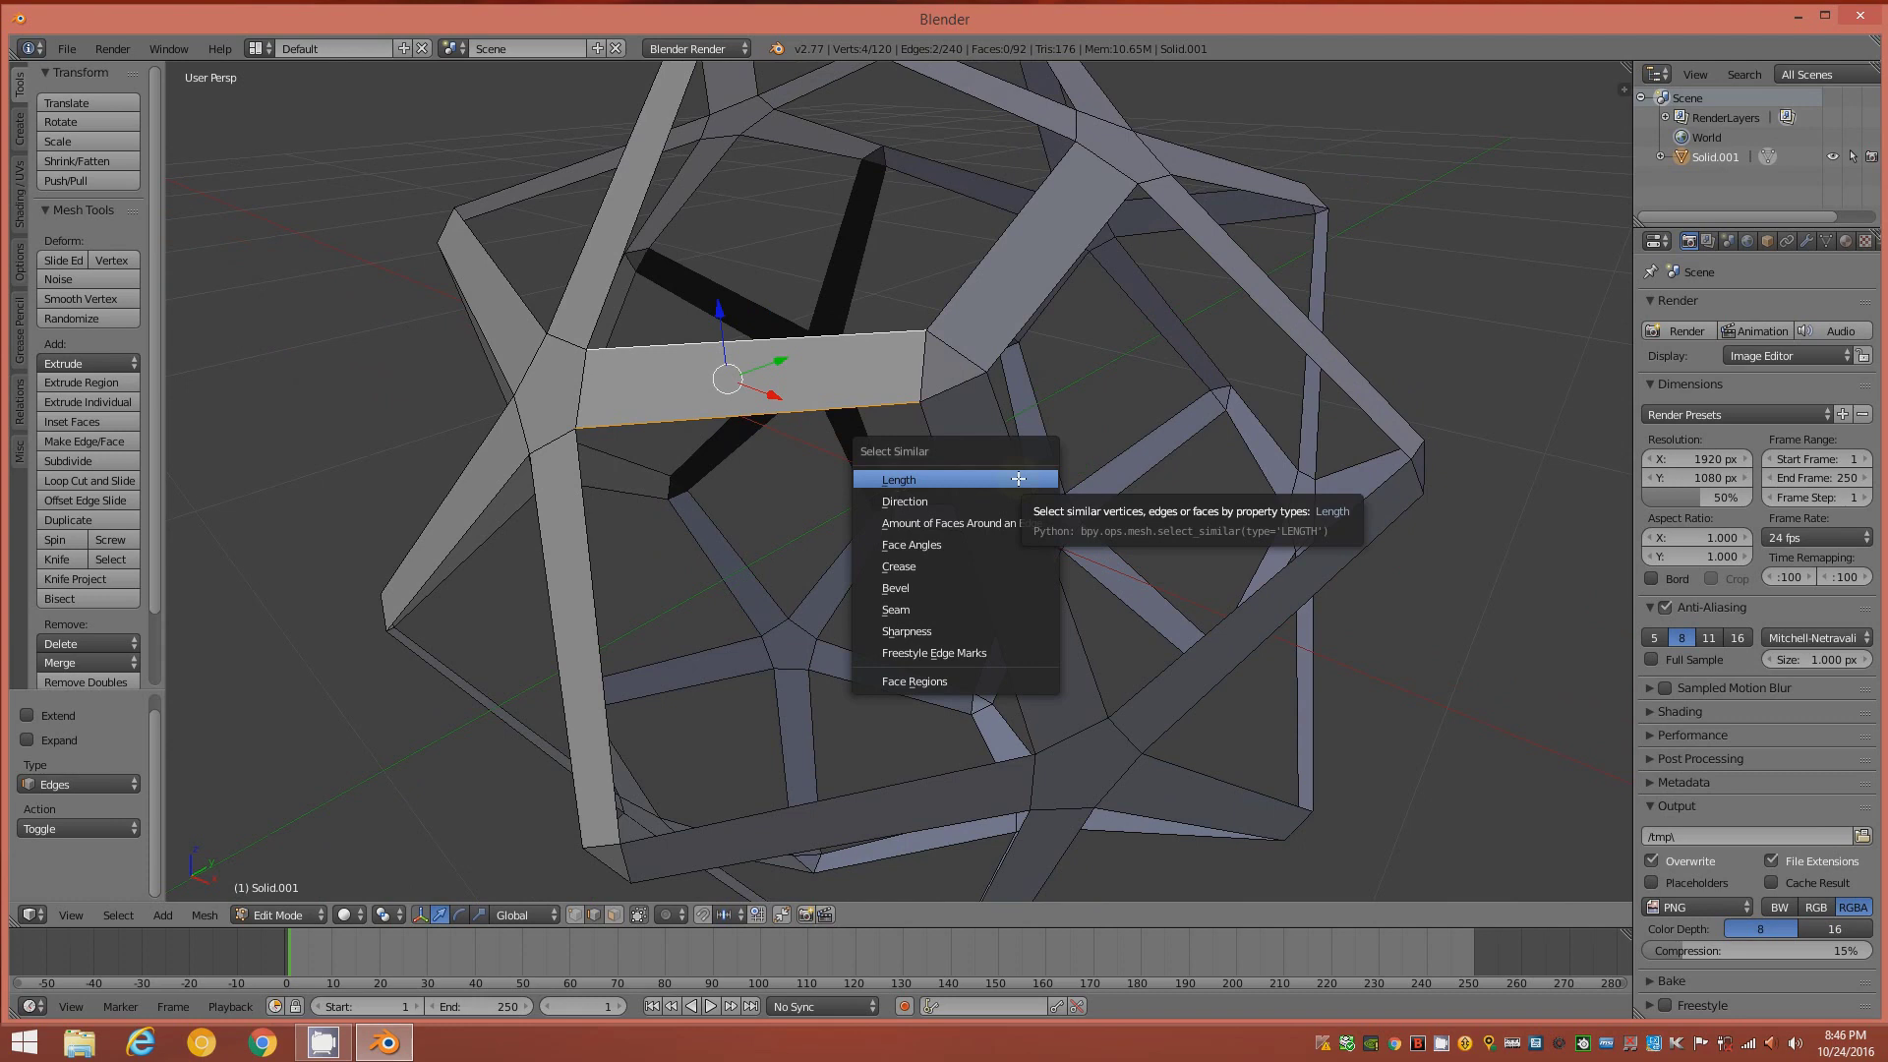
pyautogui.click(1018, 479)
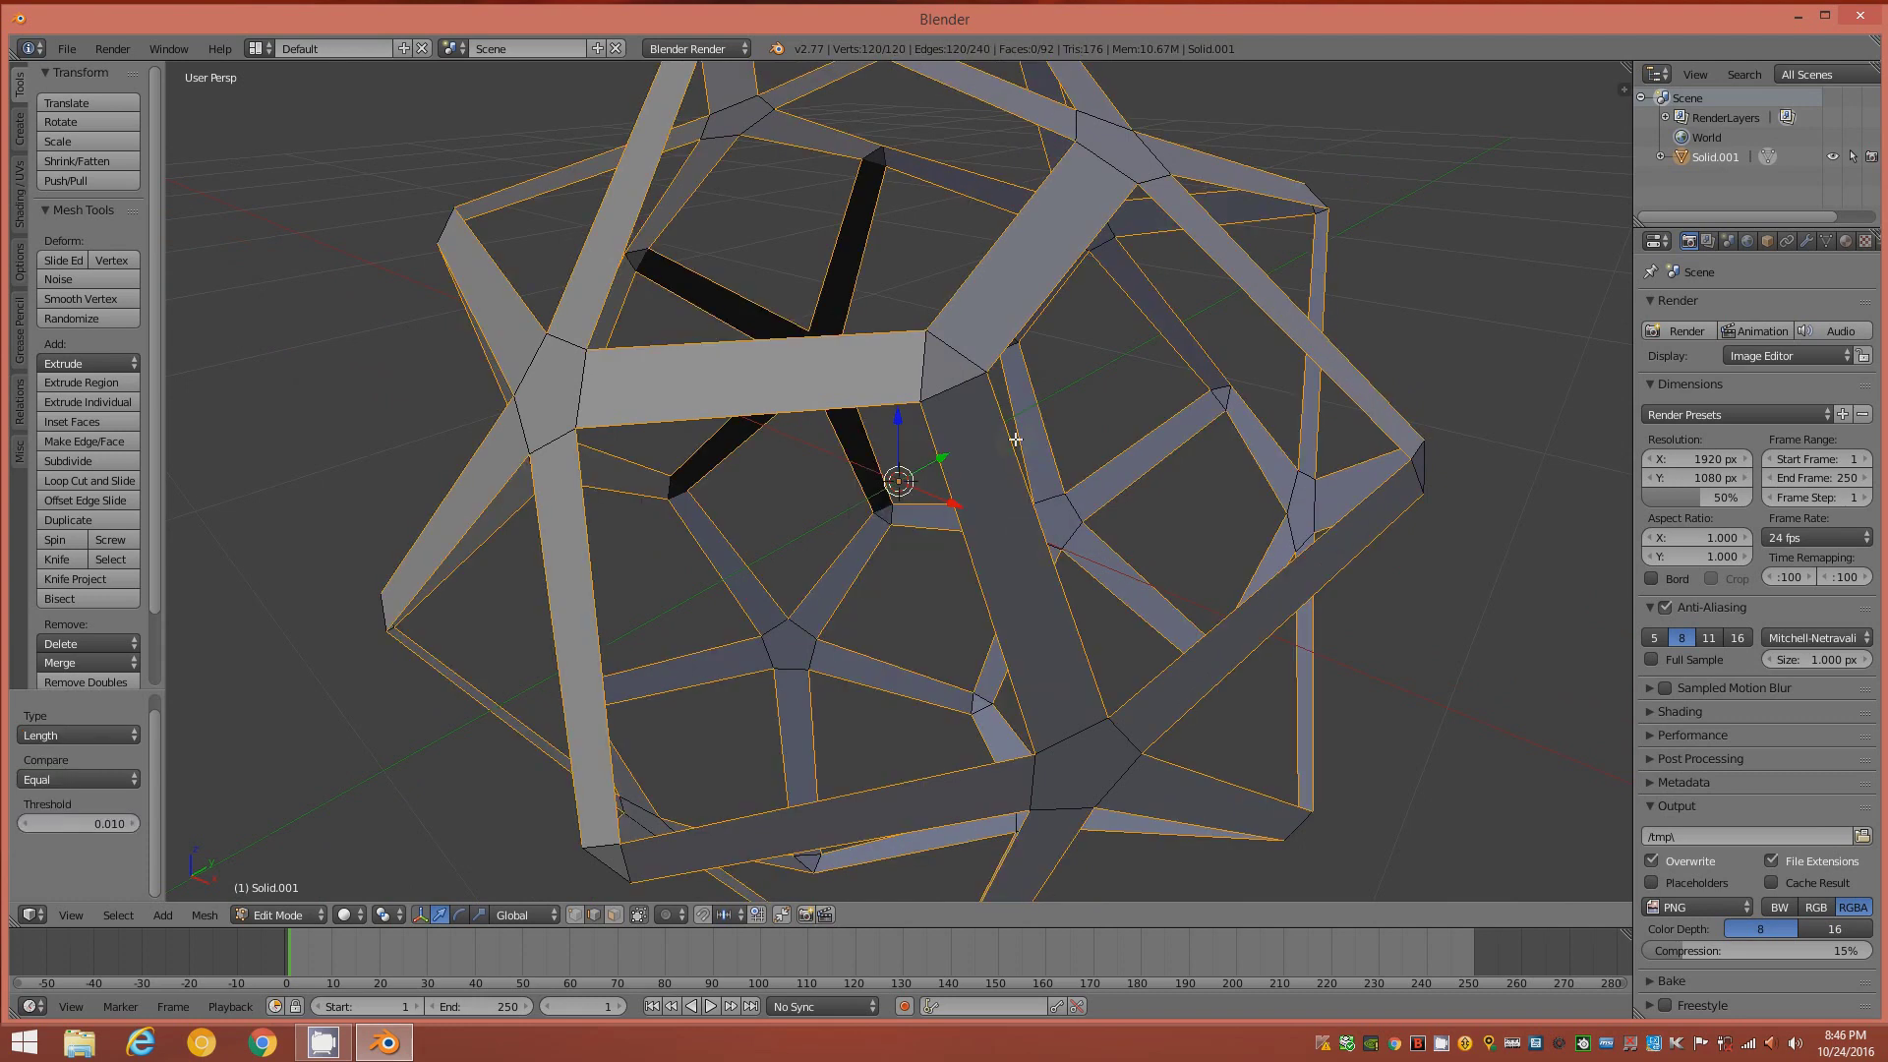
# - Subdivide the selected long strut edges with 5 cuts
pyautogui.moveTo(1206, 505); pyautogui.dragTo(1188, 471, button='middle')
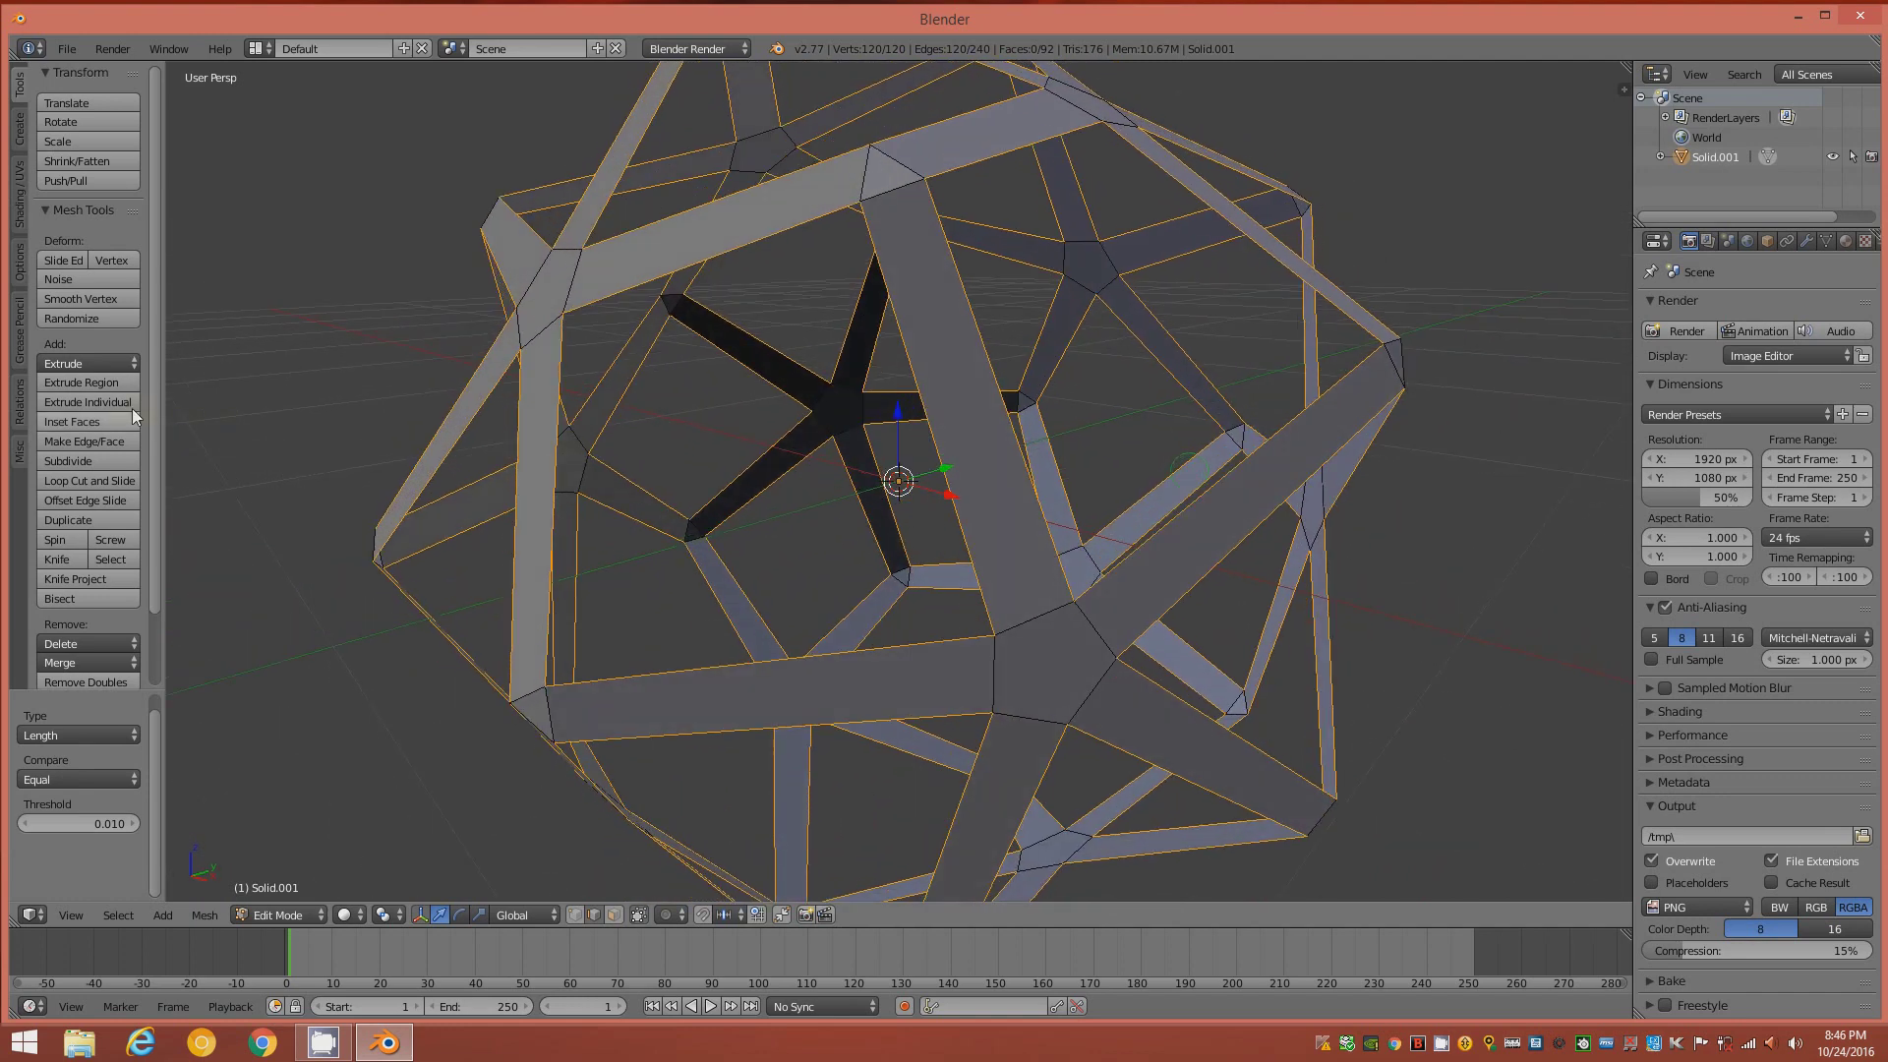
pyautogui.click(98, 463)
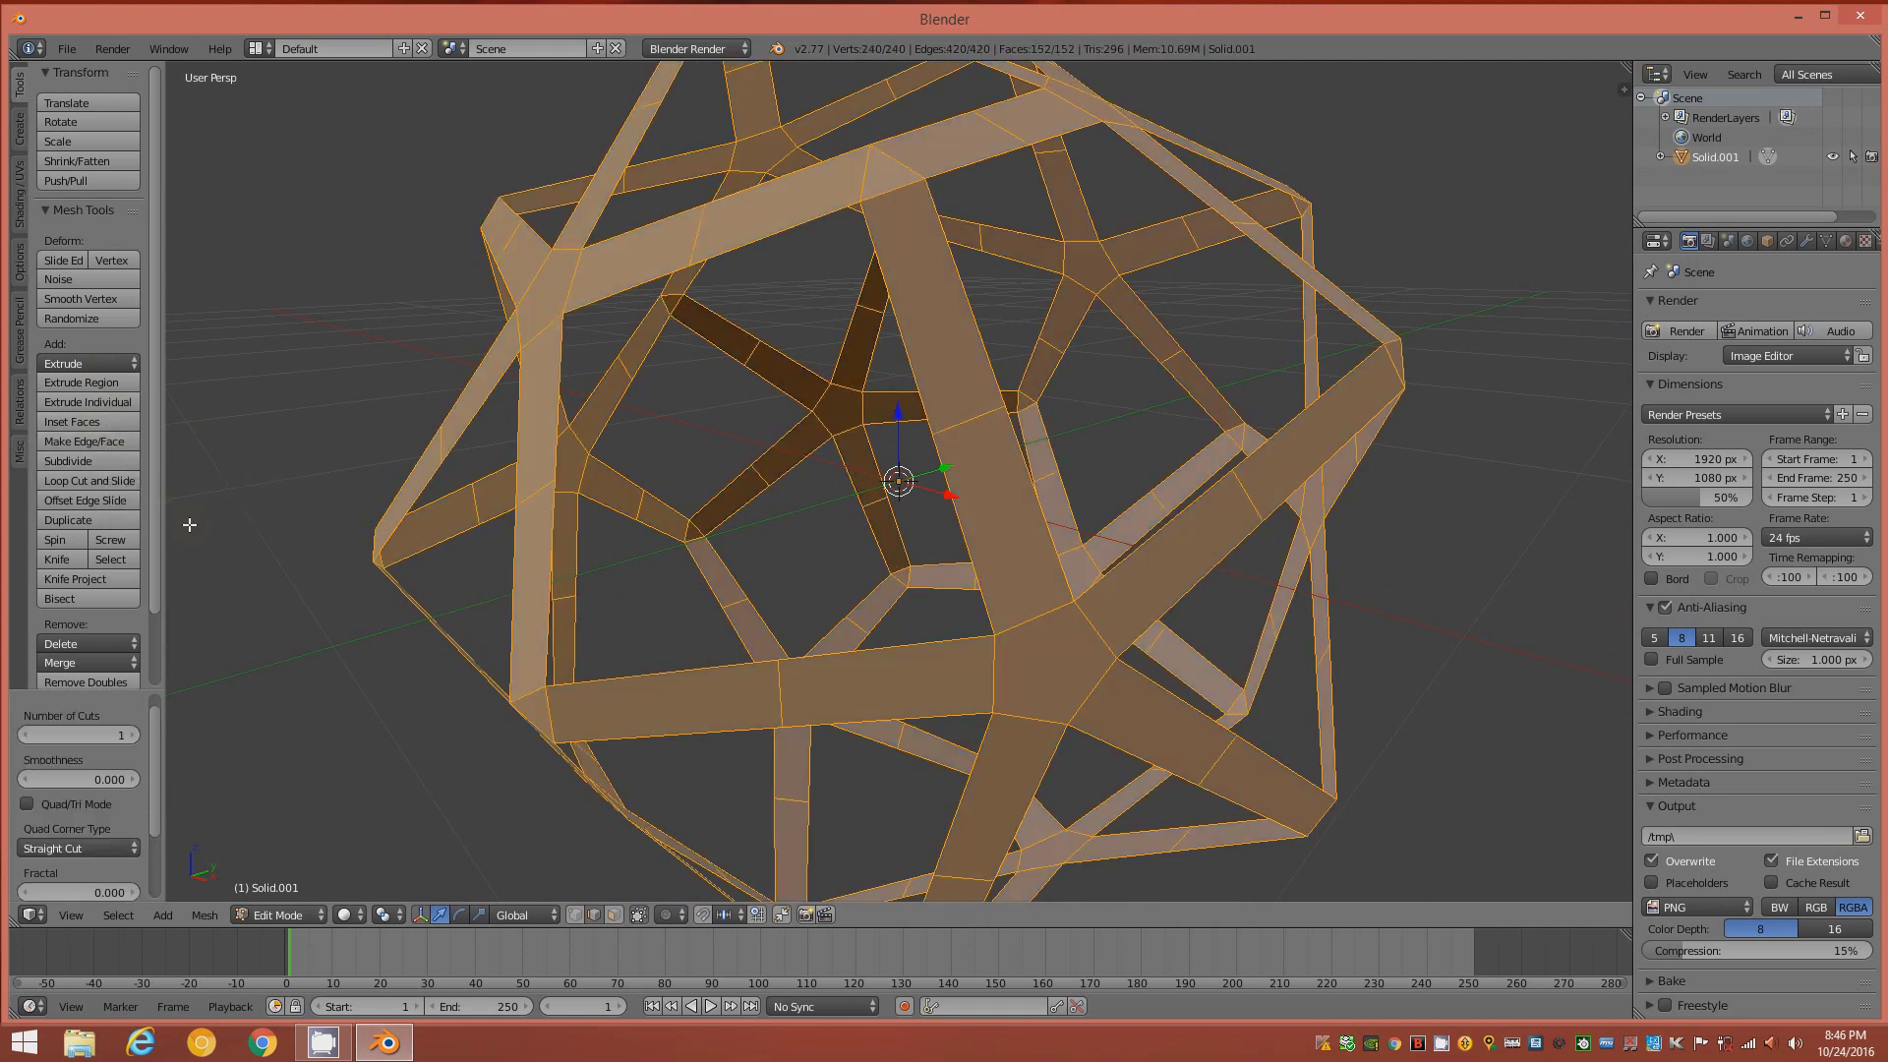
pyautogui.click(135, 734)
pyautogui.click(135, 735)
pyautogui.click(135, 734)
pyautogui.click(135, 735)
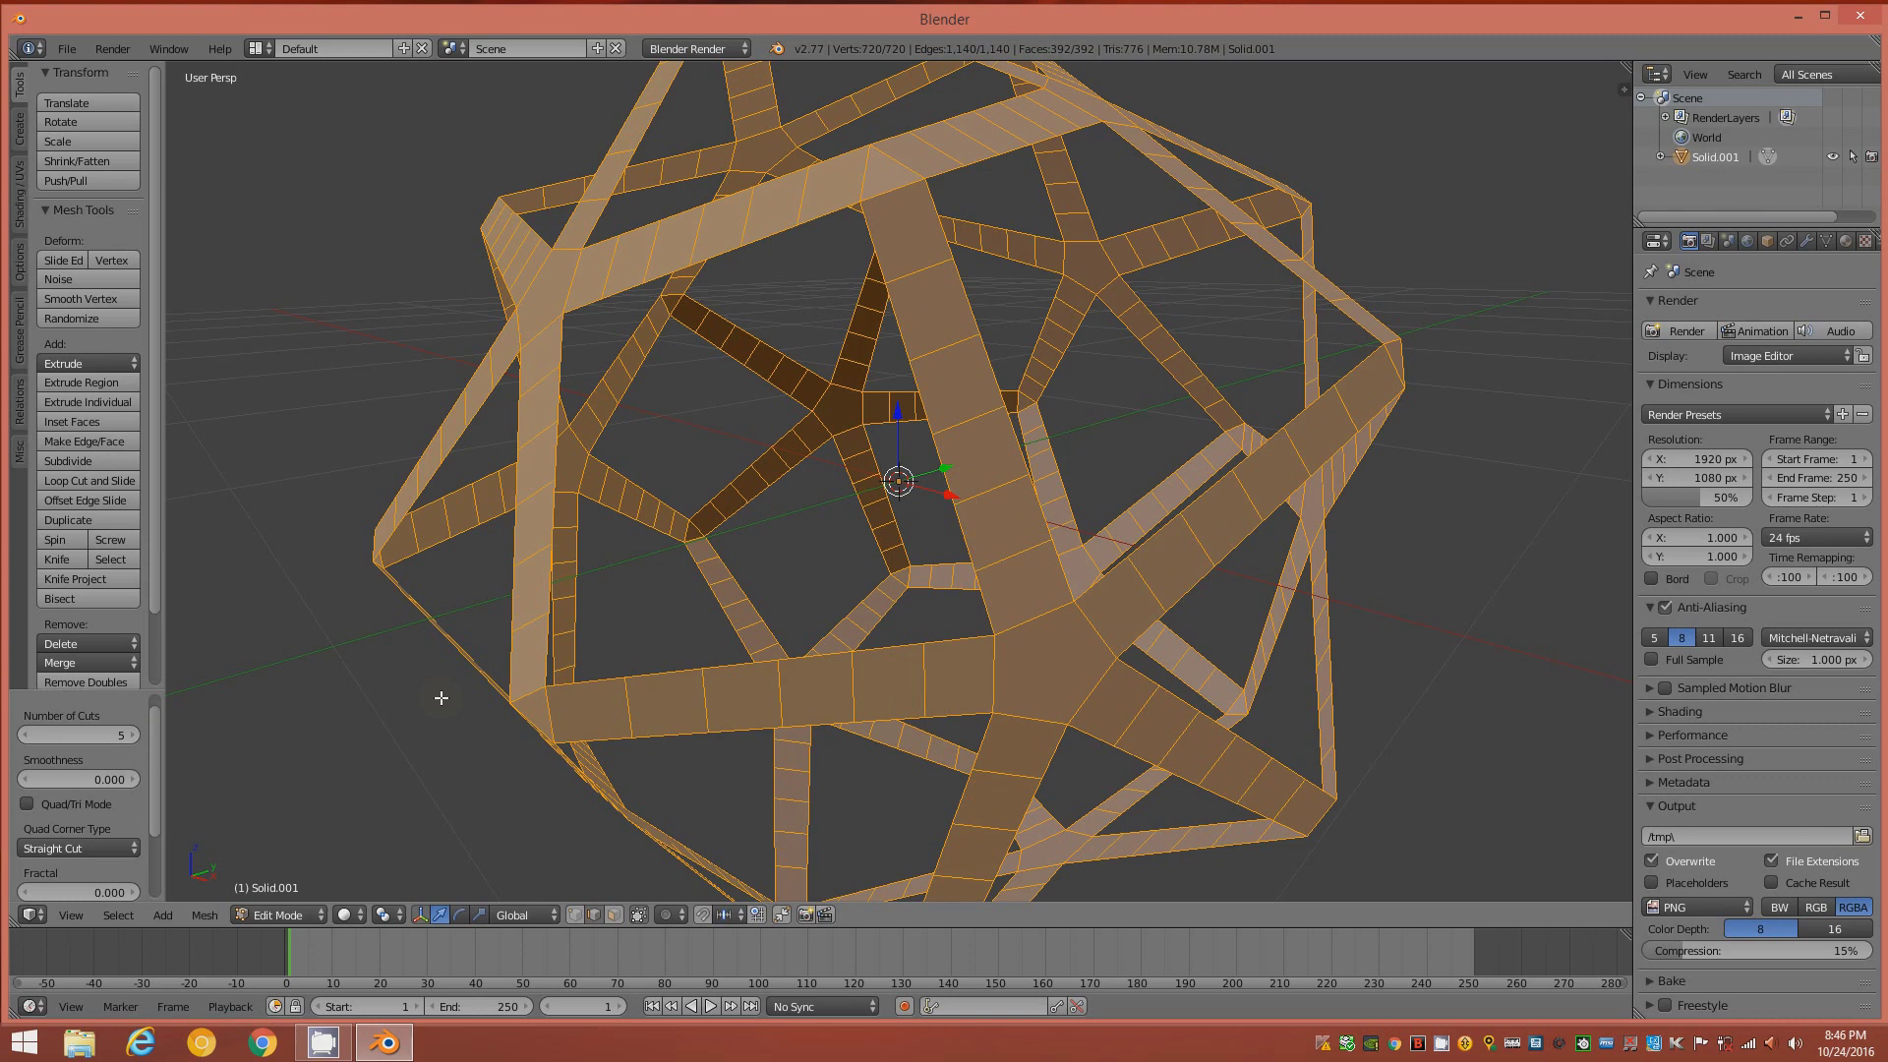
# - In face selection mode, select one pentagonal hub face and extend the selection to faces with the same number of polygon sides
pyautogui.press('3')
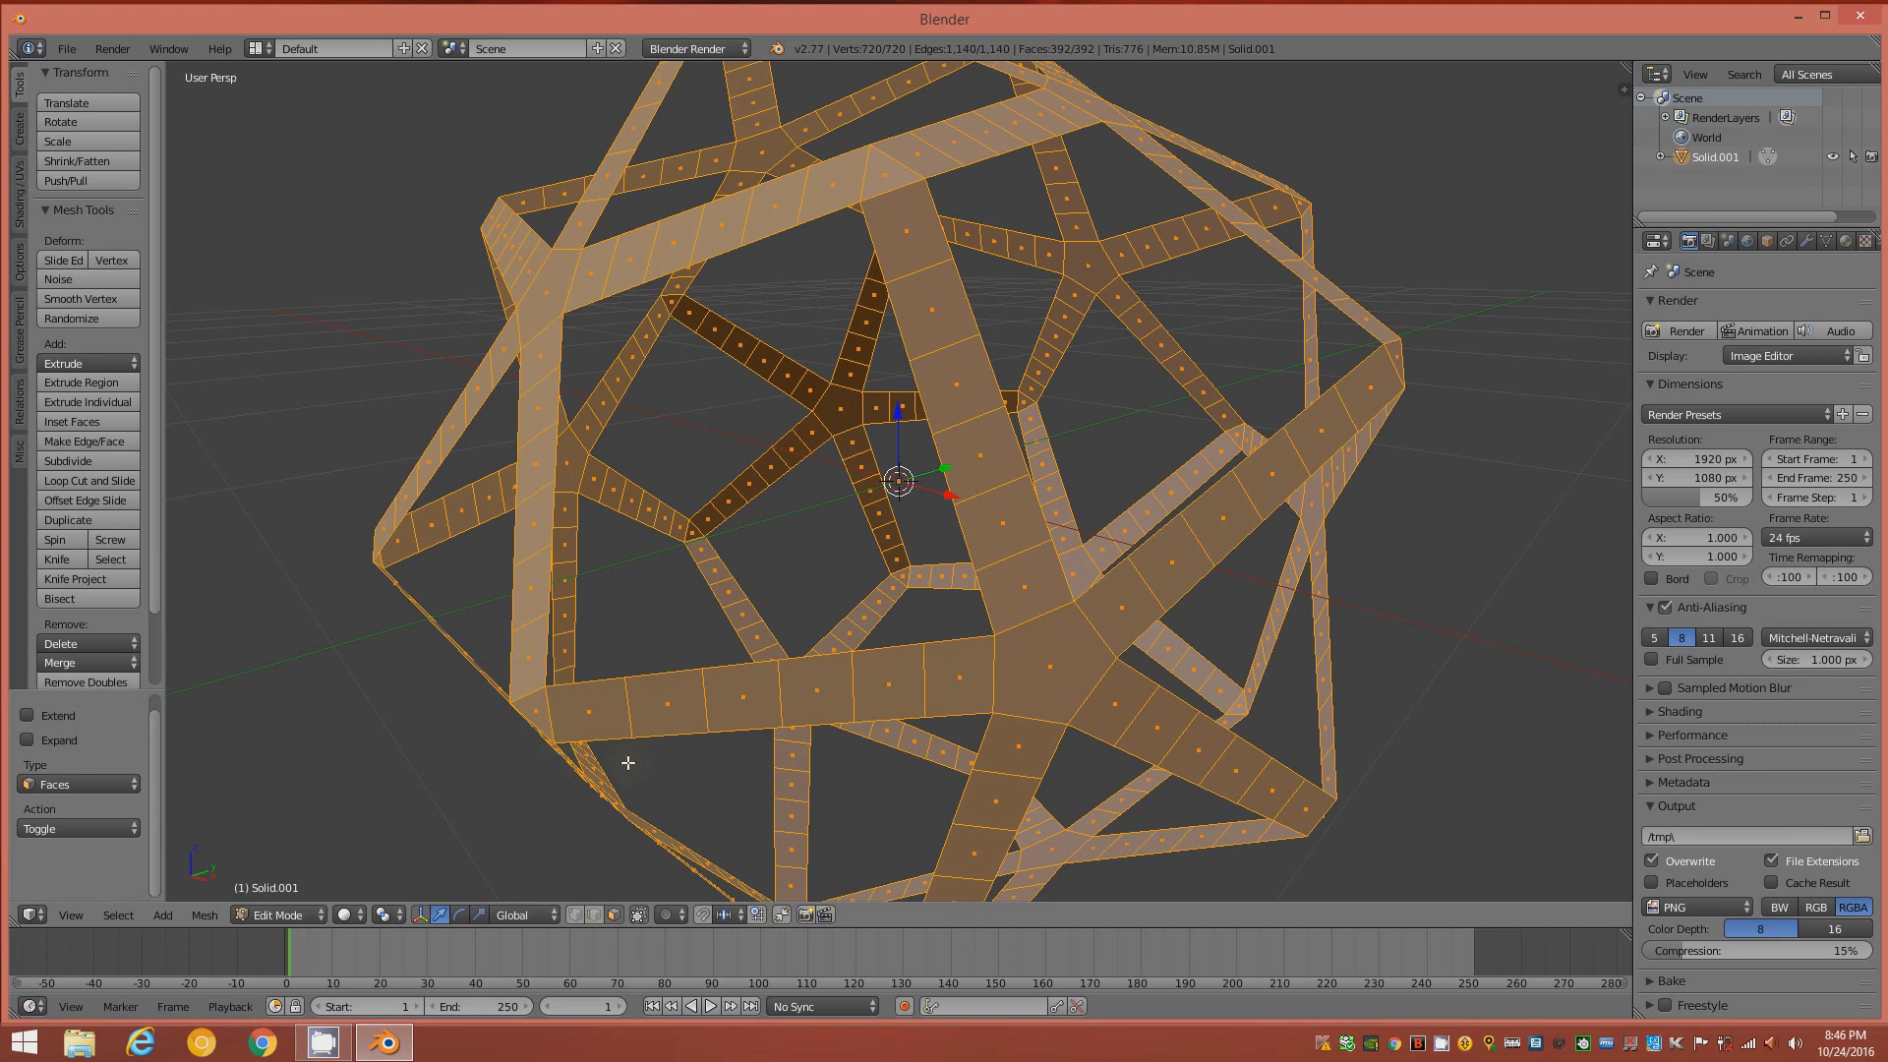
pyautogui.rightClick(1053, 667)
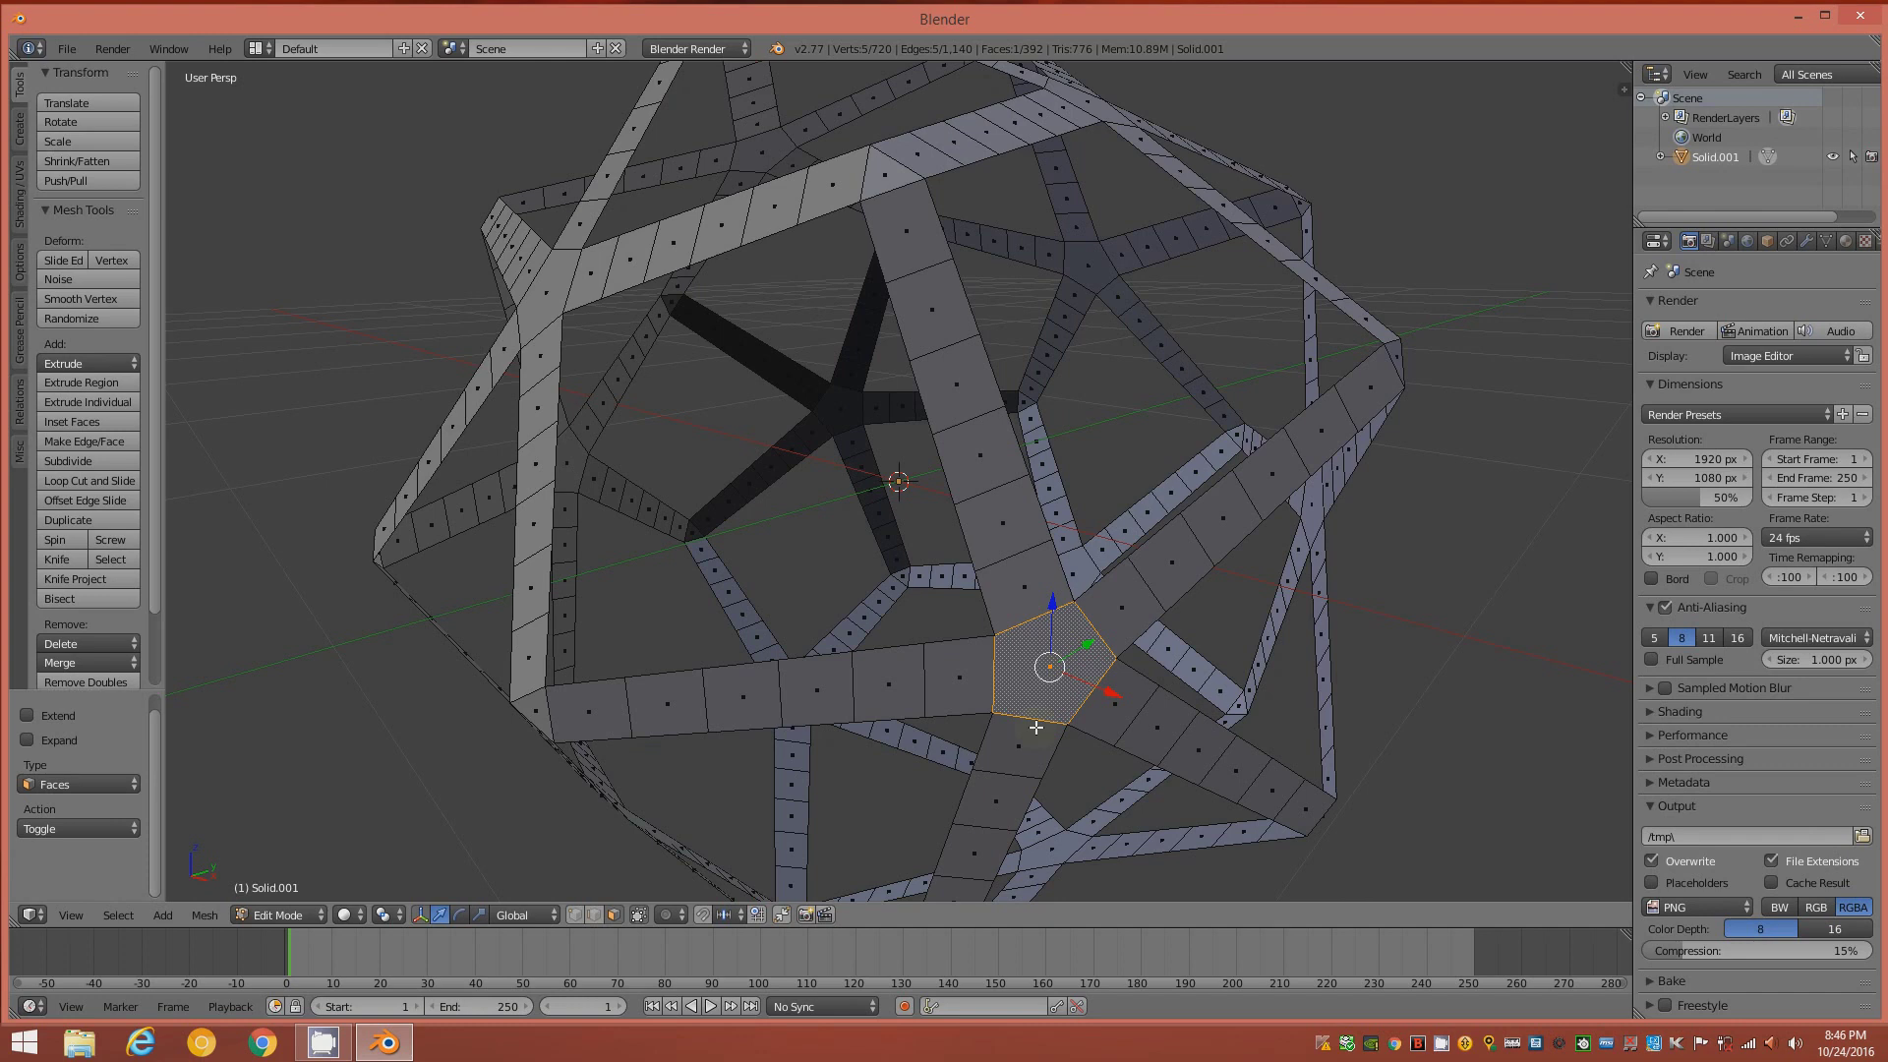
pyautogui.hotkey('shift', 'g')
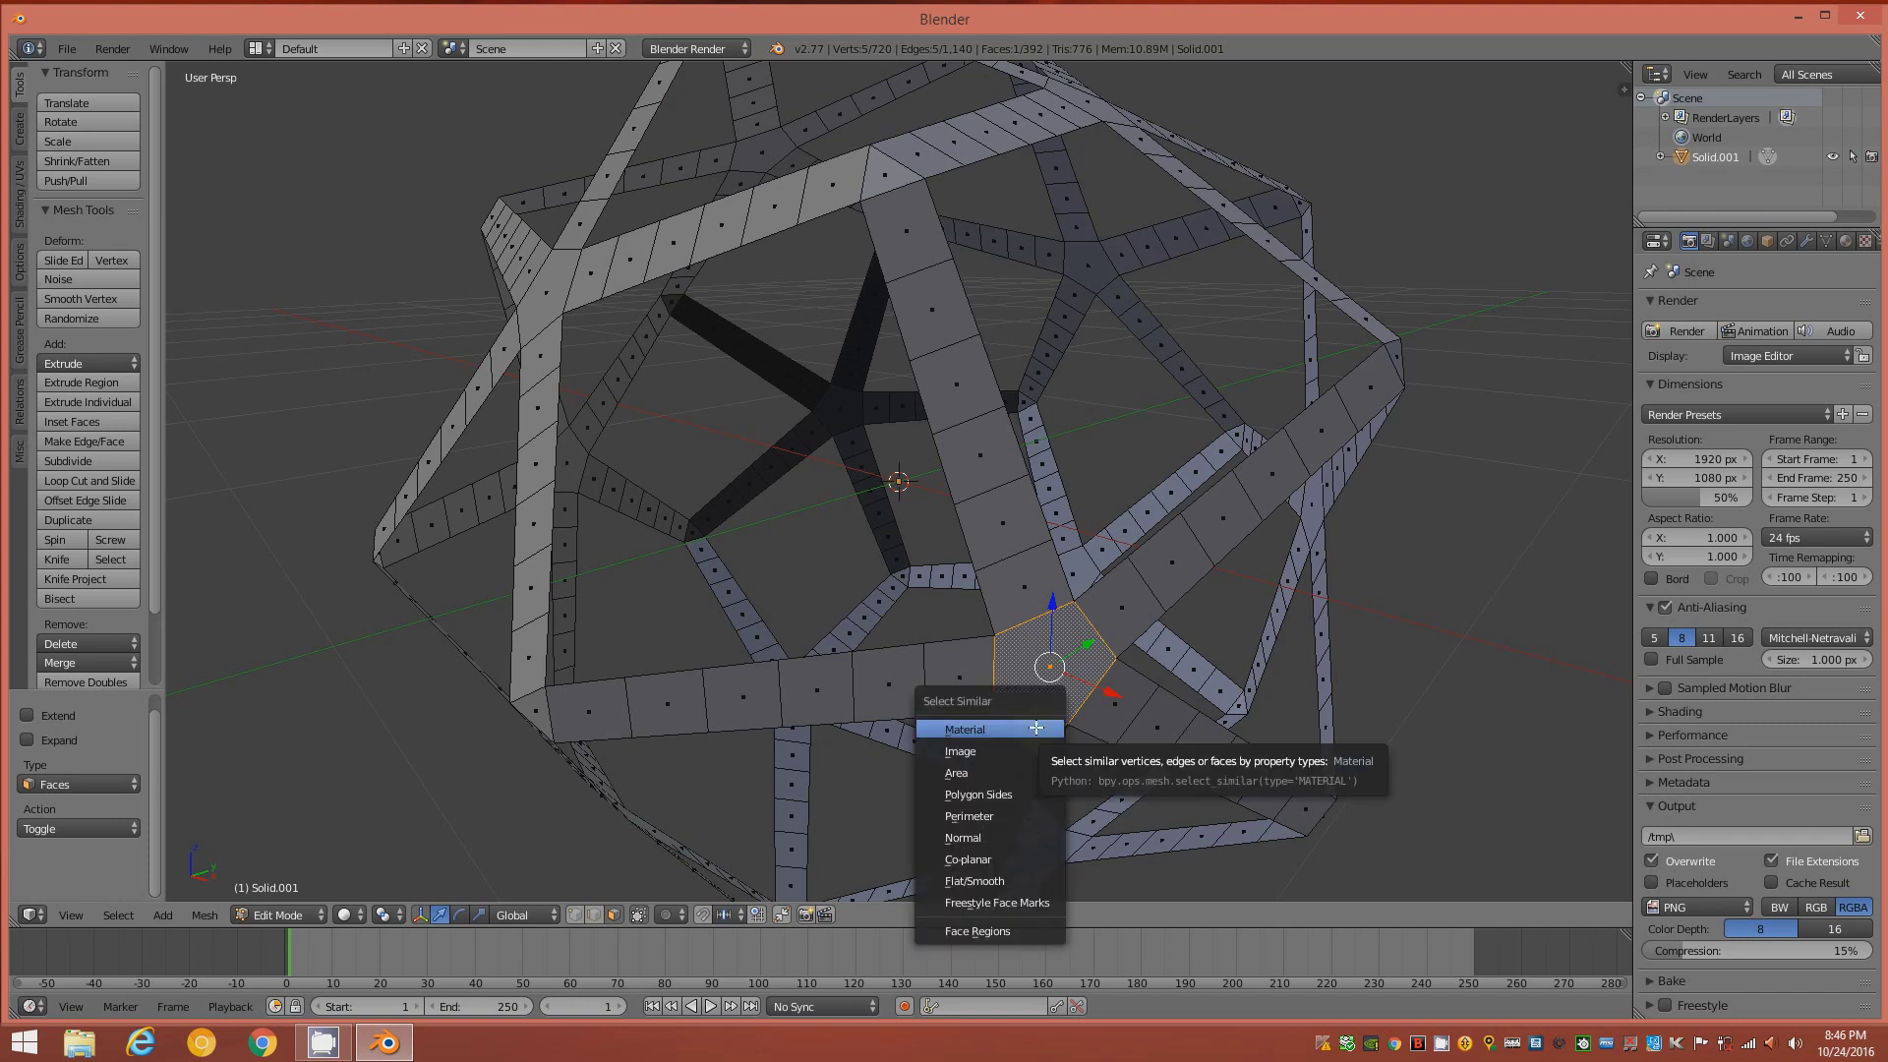
pyautogui.click(1032, 792)
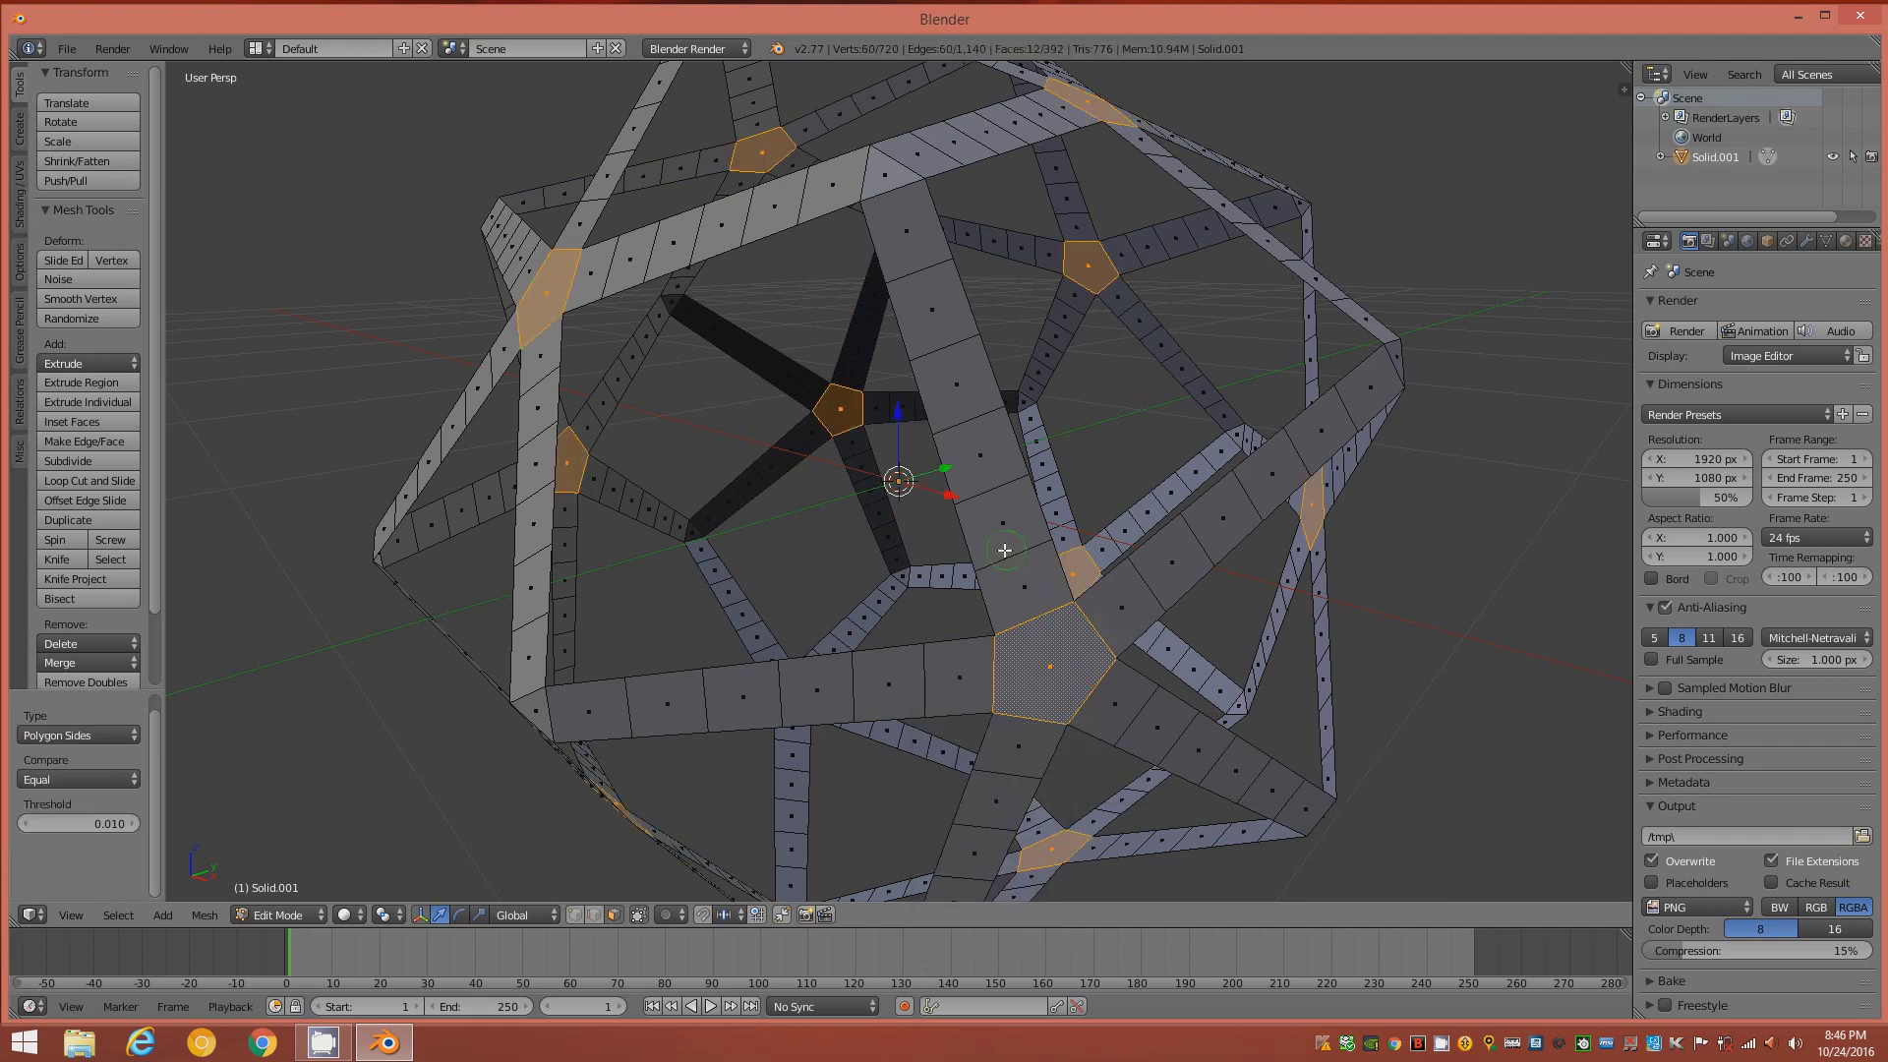
pyautogui.scroll(-3, 990, 569)
pyautogui.moveTo(990, 569); pyautogui.dragTo(927, 583, button='middle')
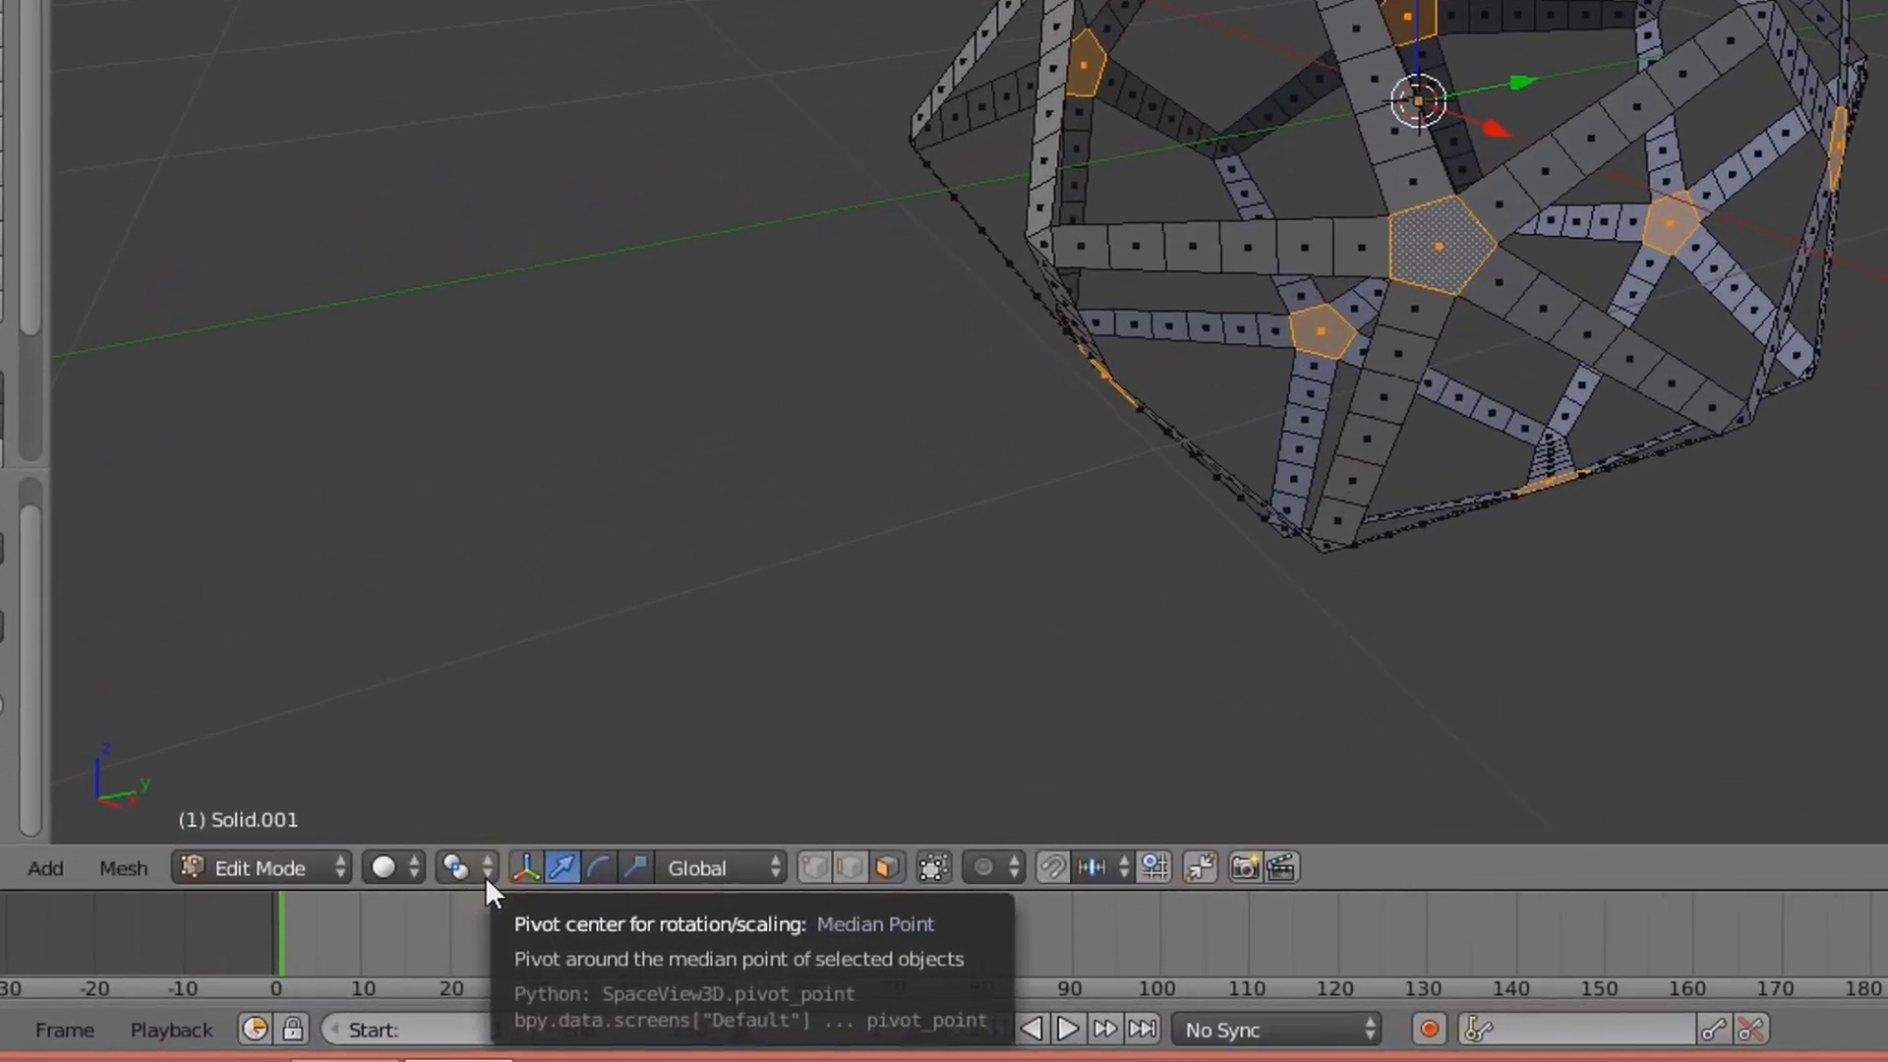
# - Configure transforms to use Individual Origins as pivot, Normal orientation and enabled proportional editing
pyautogui.click(484, 874)
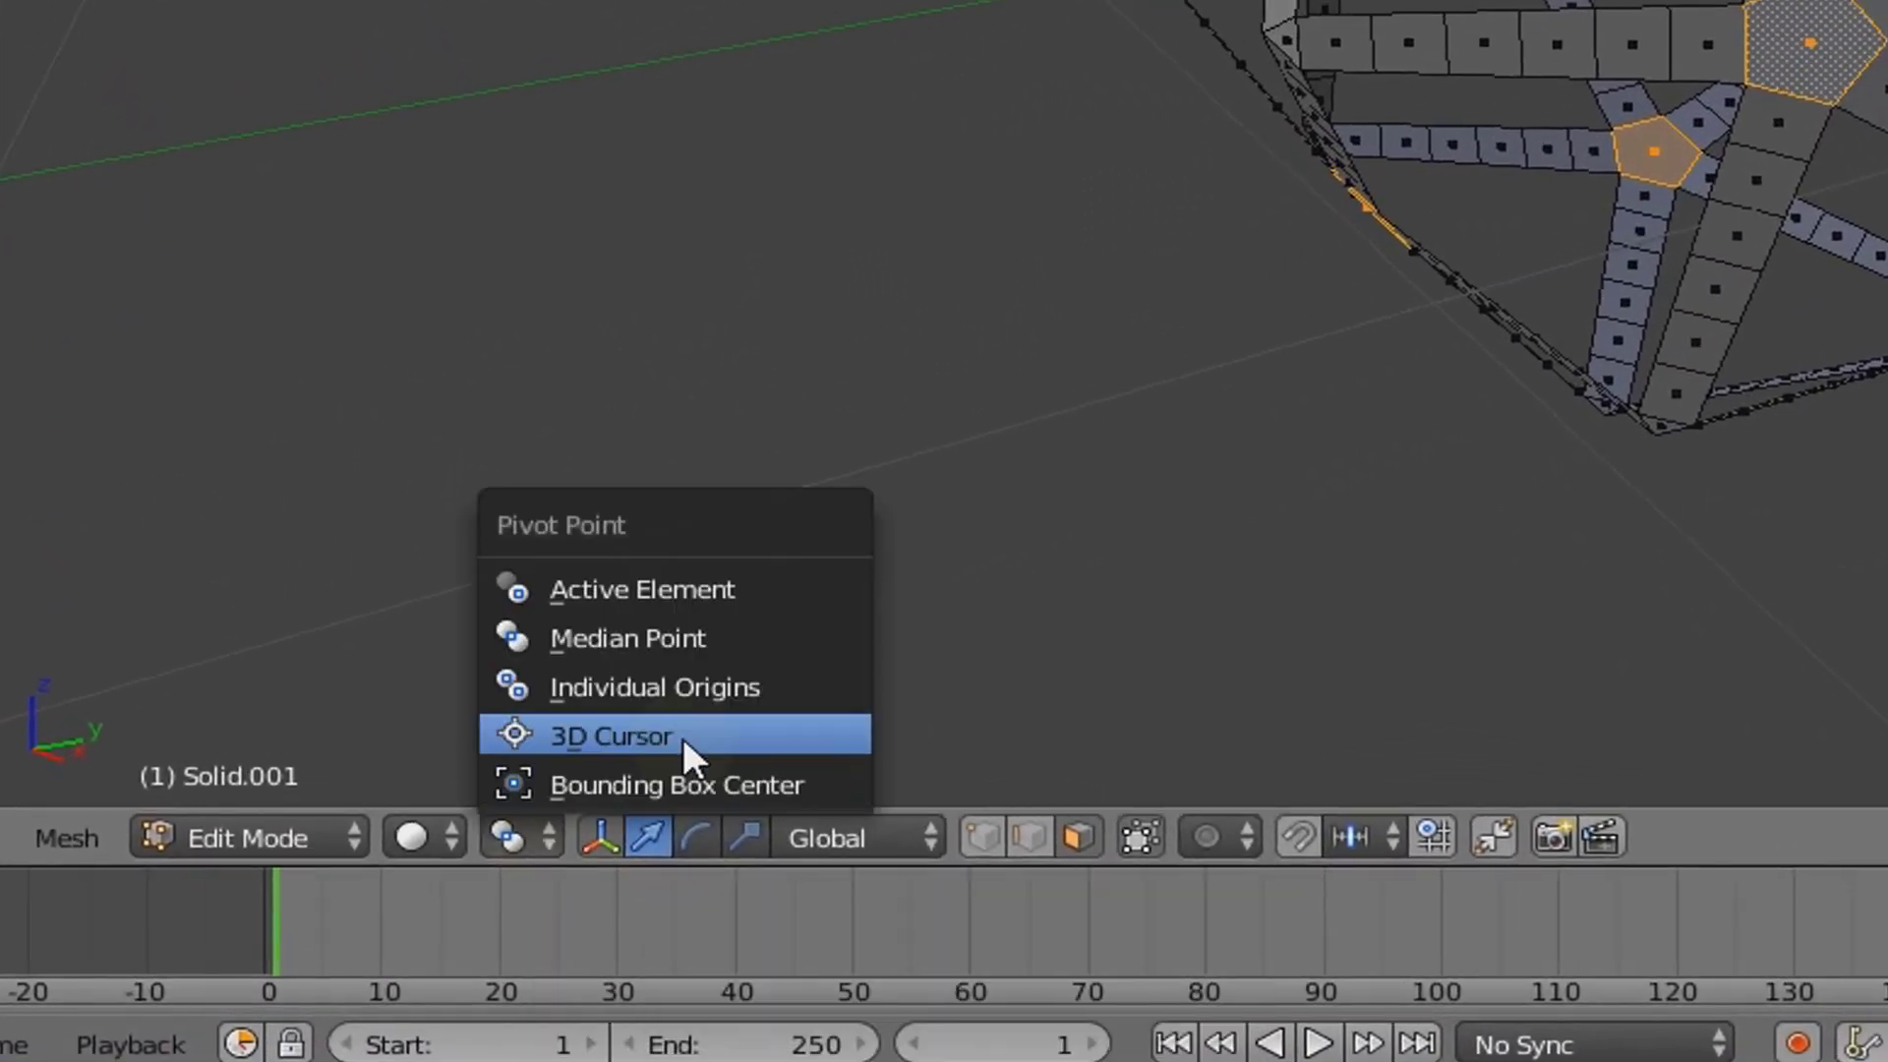
pyautogui.click(744, 686)
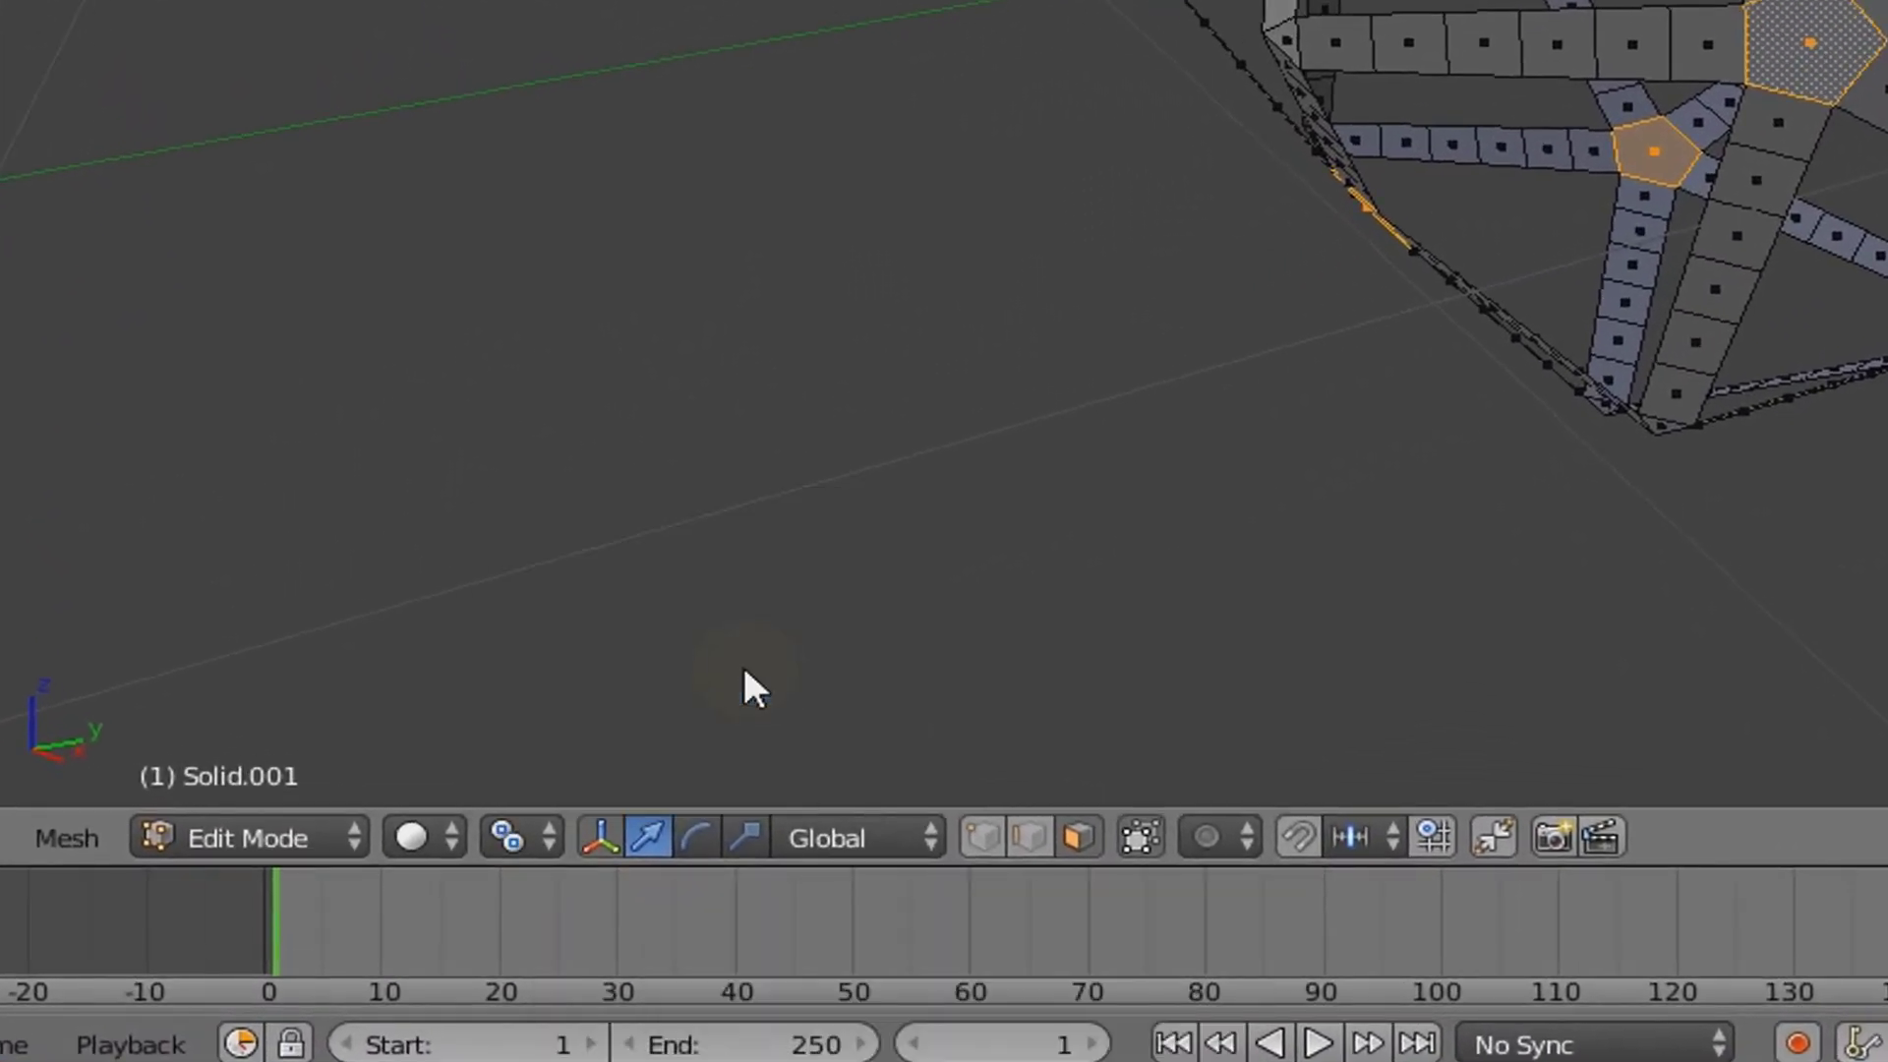
pyautogui.click(927, 847)
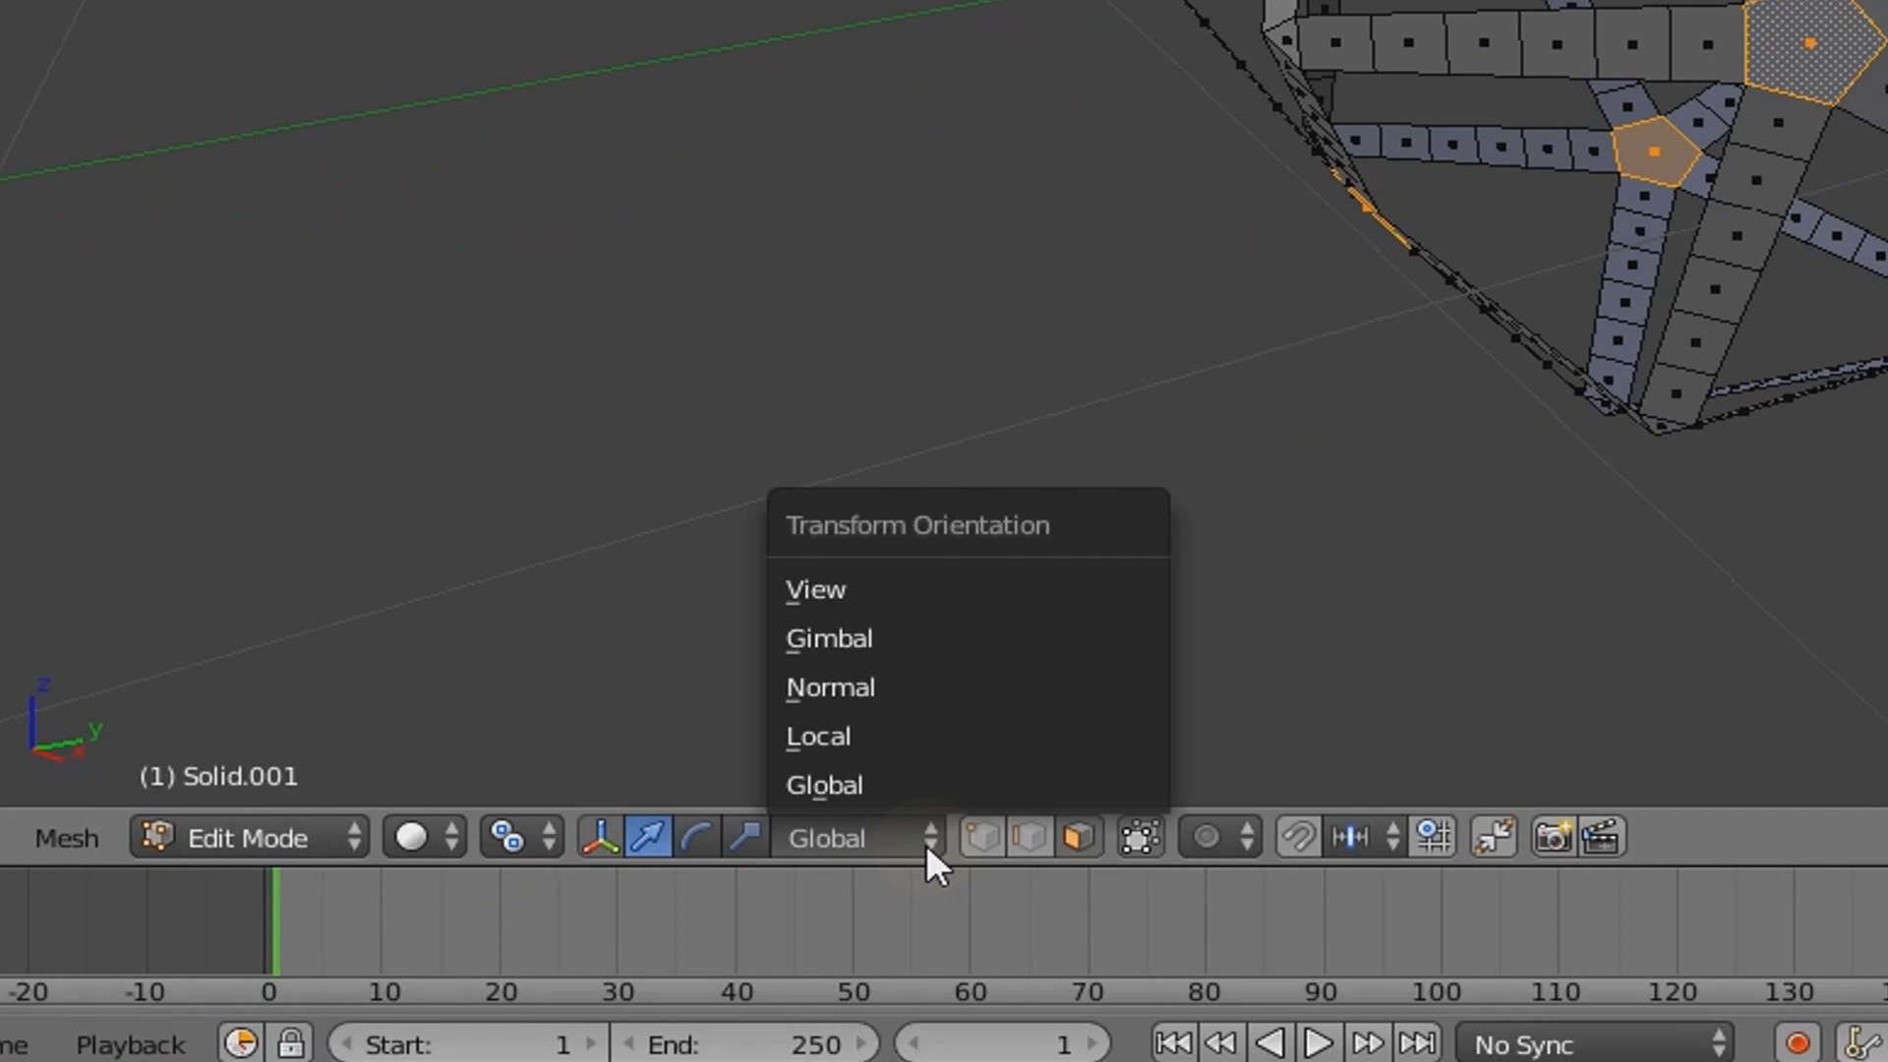
pyautogui.click(911, 686)
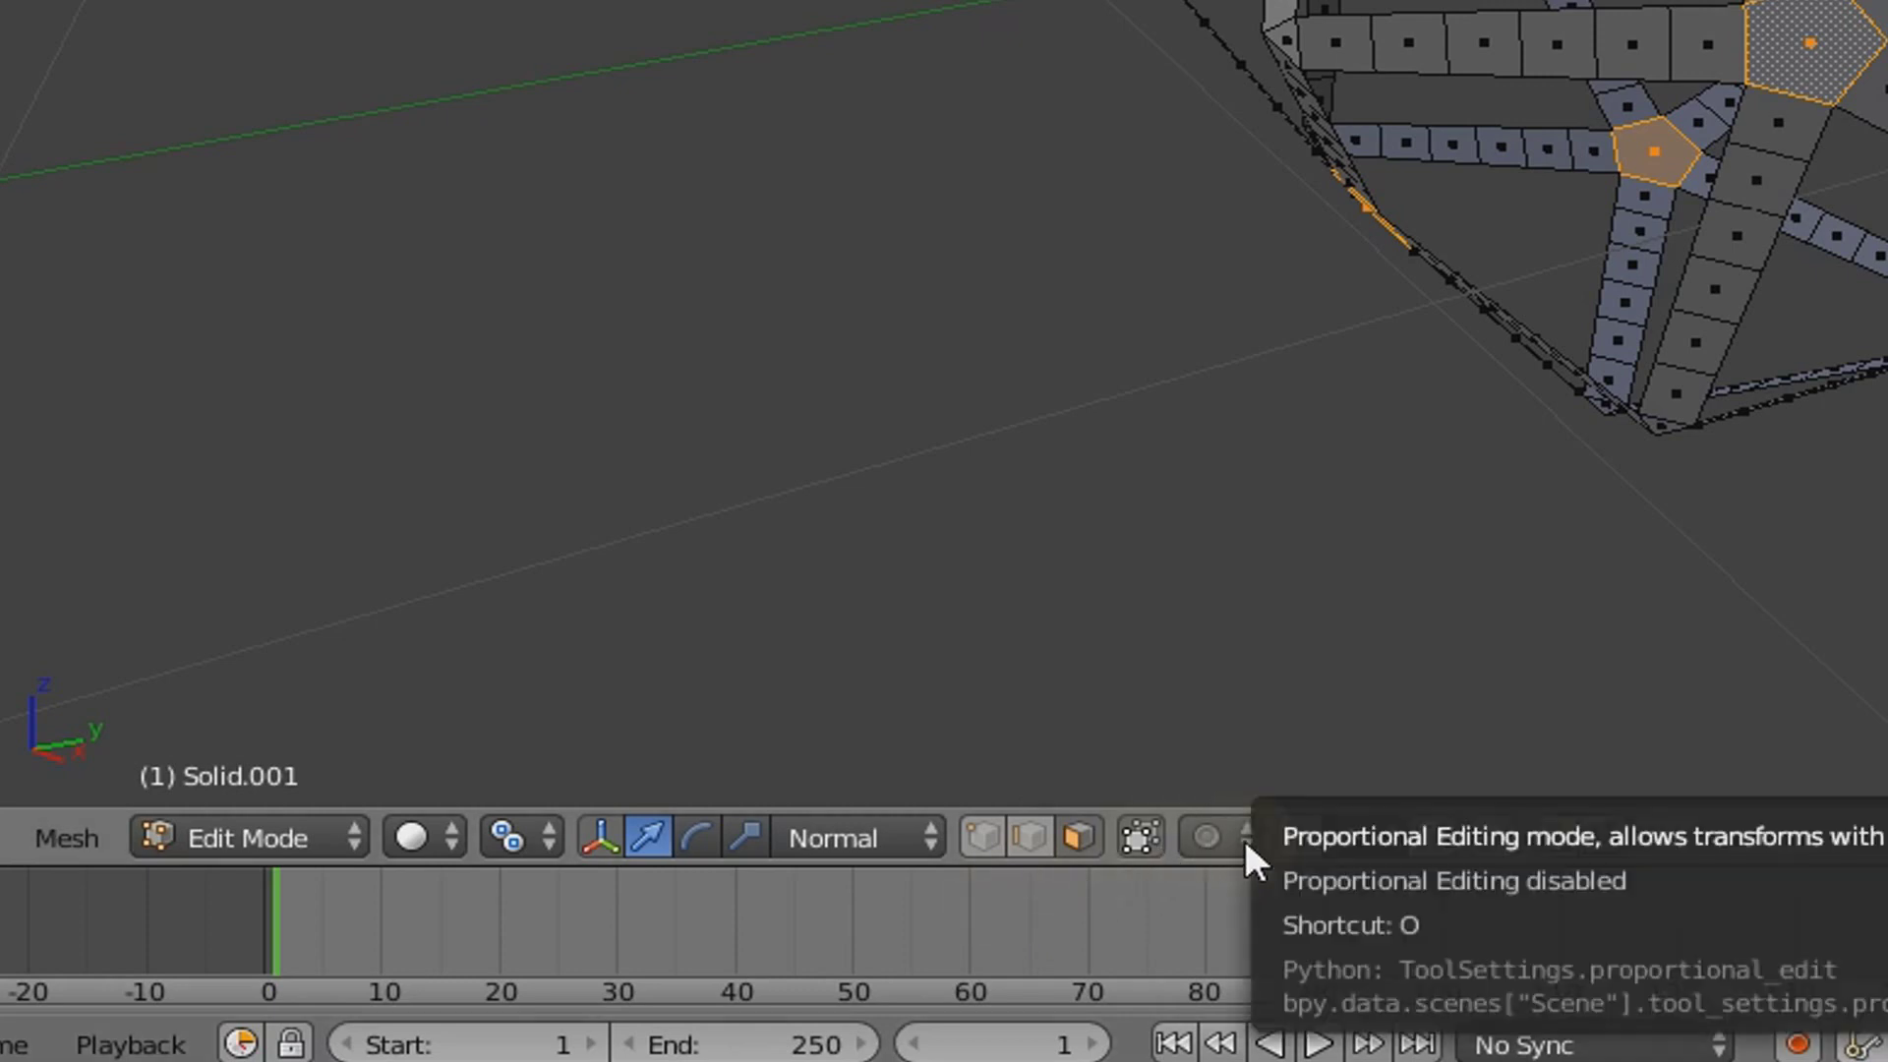
pyautogui.click(1245, 839)
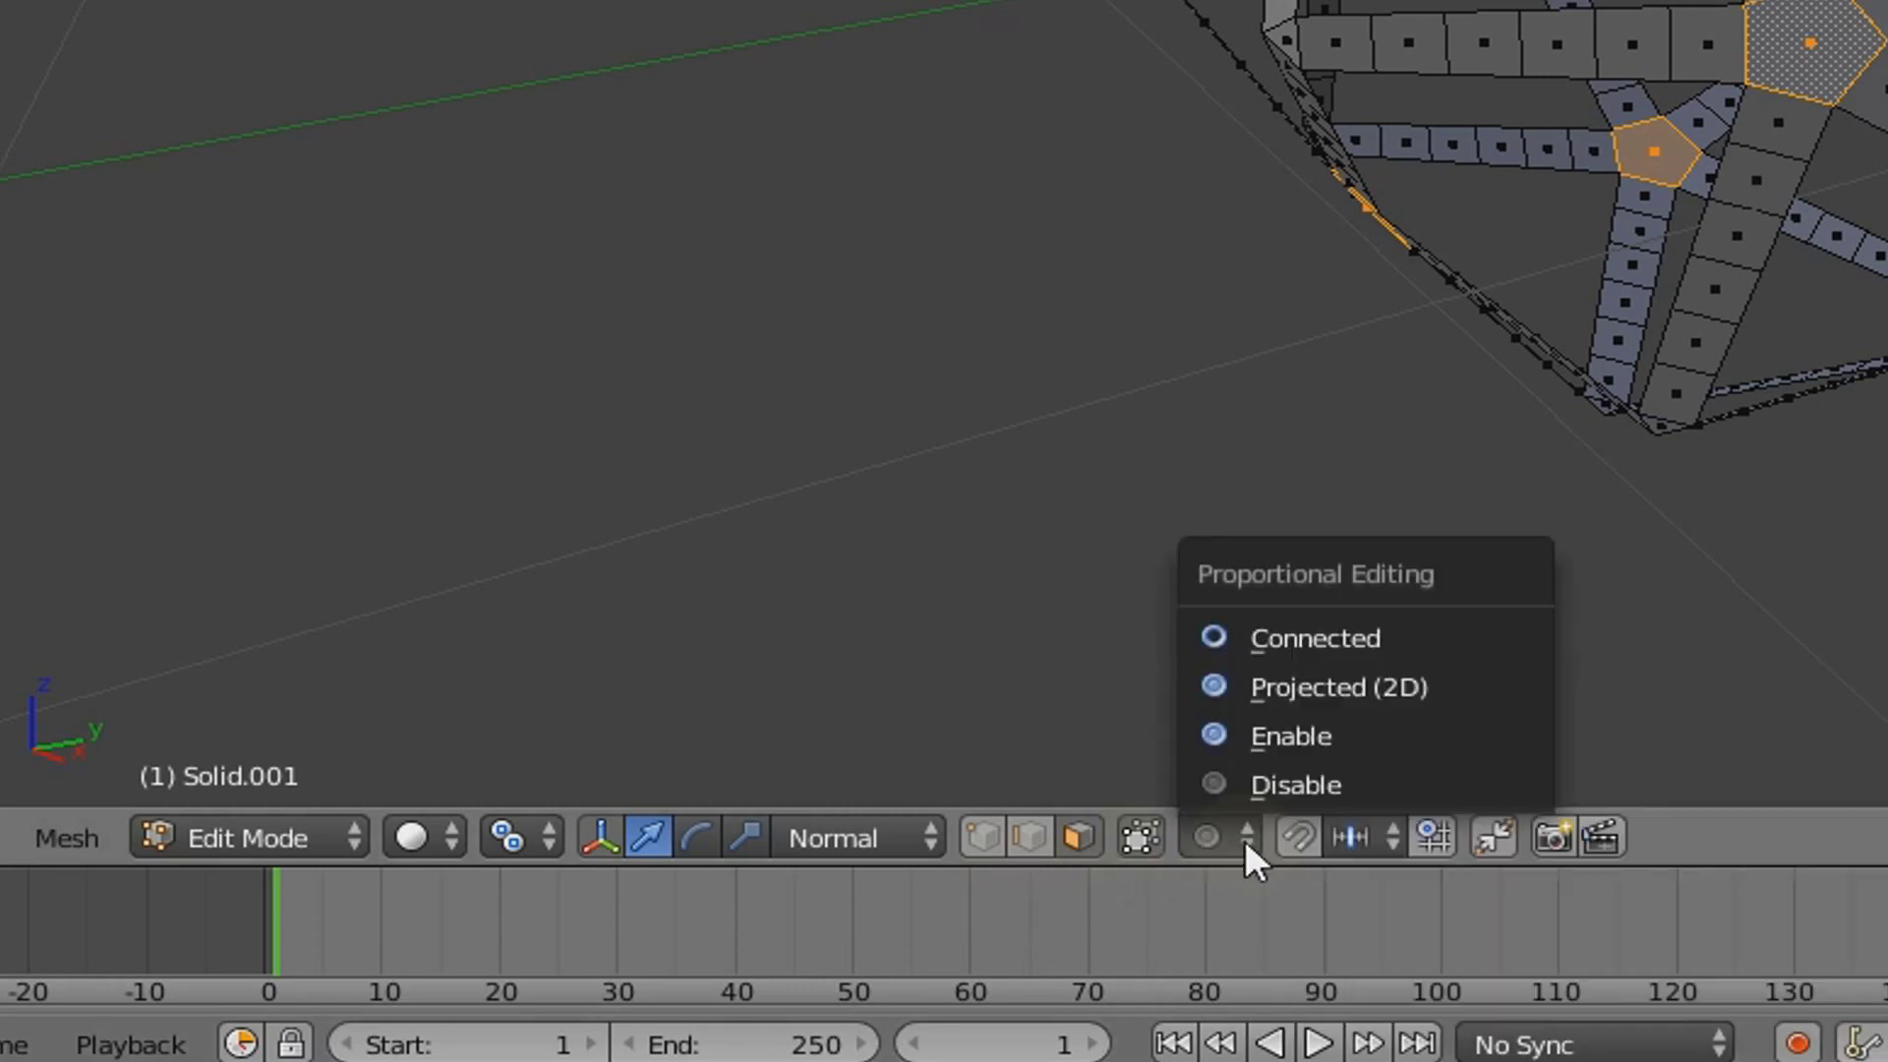
pyautogui.click(1297, 748)
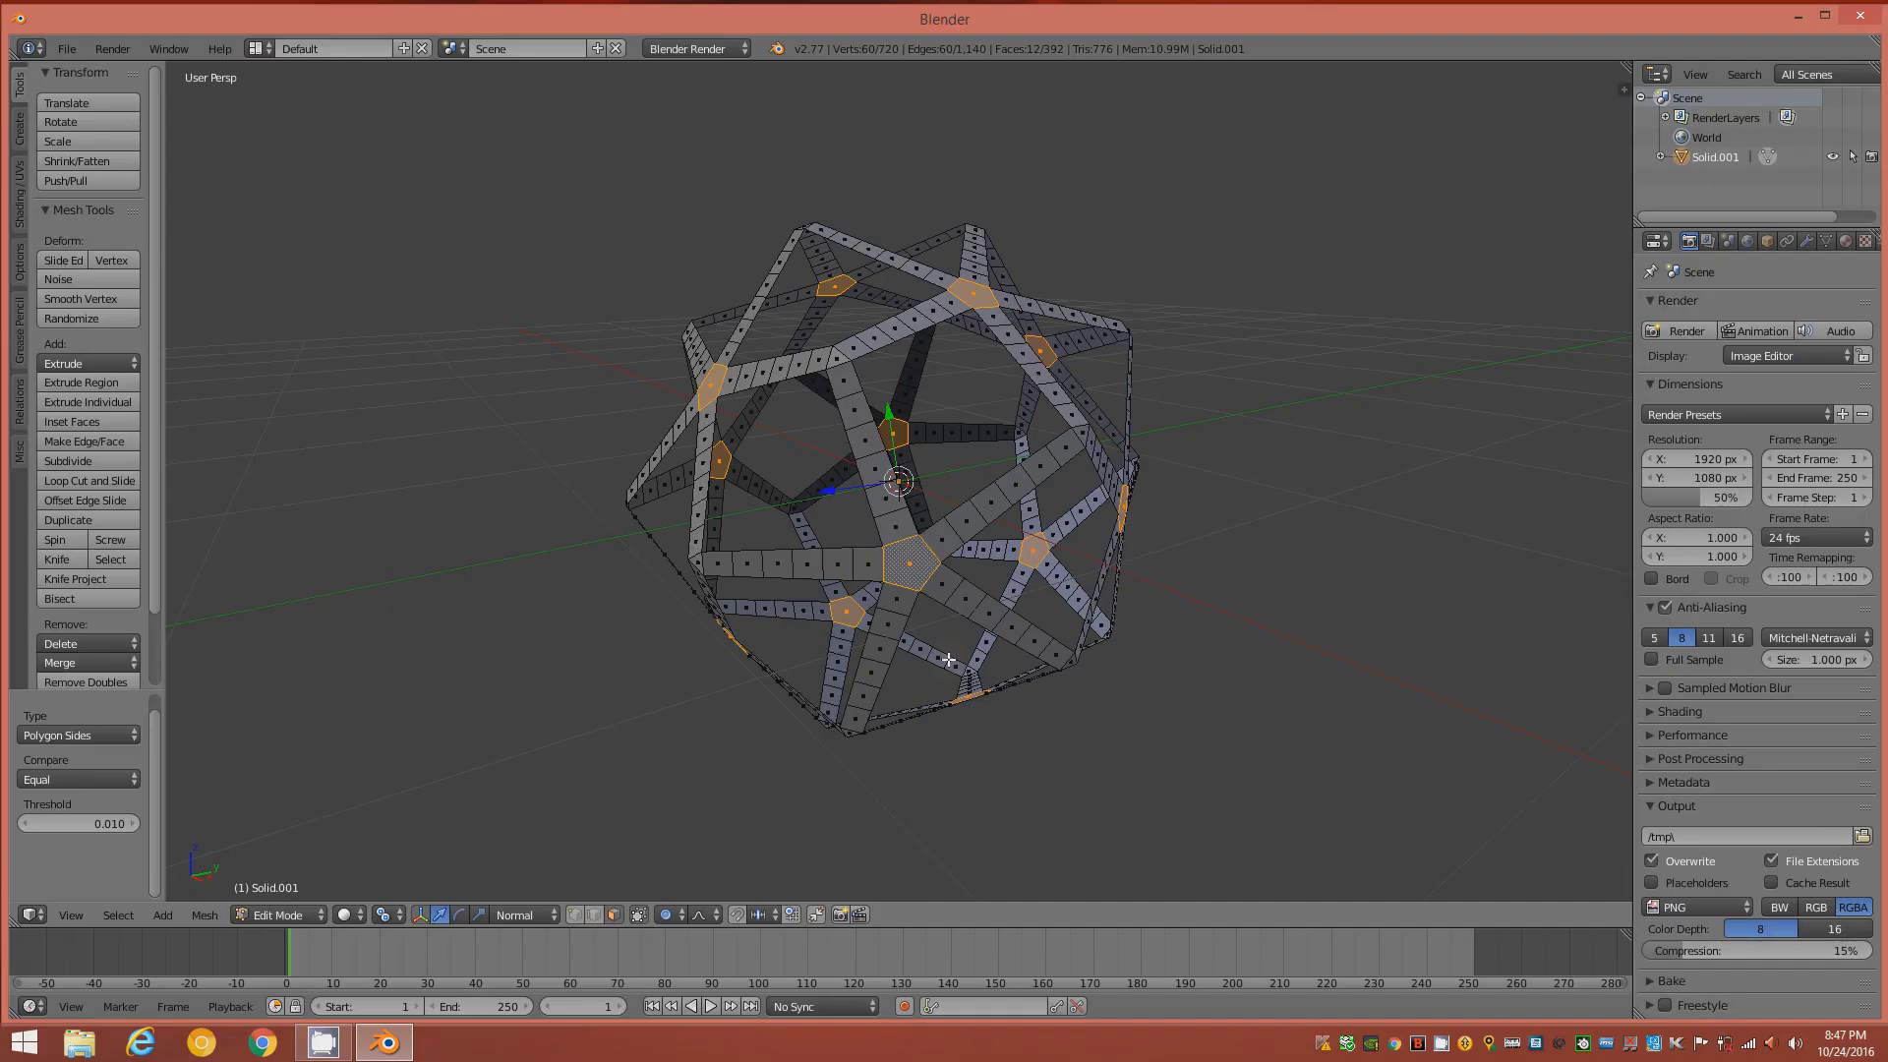
pyautogui.moveTo(963, 627); pyautogui.dragTo(1014, 491, button='middle')
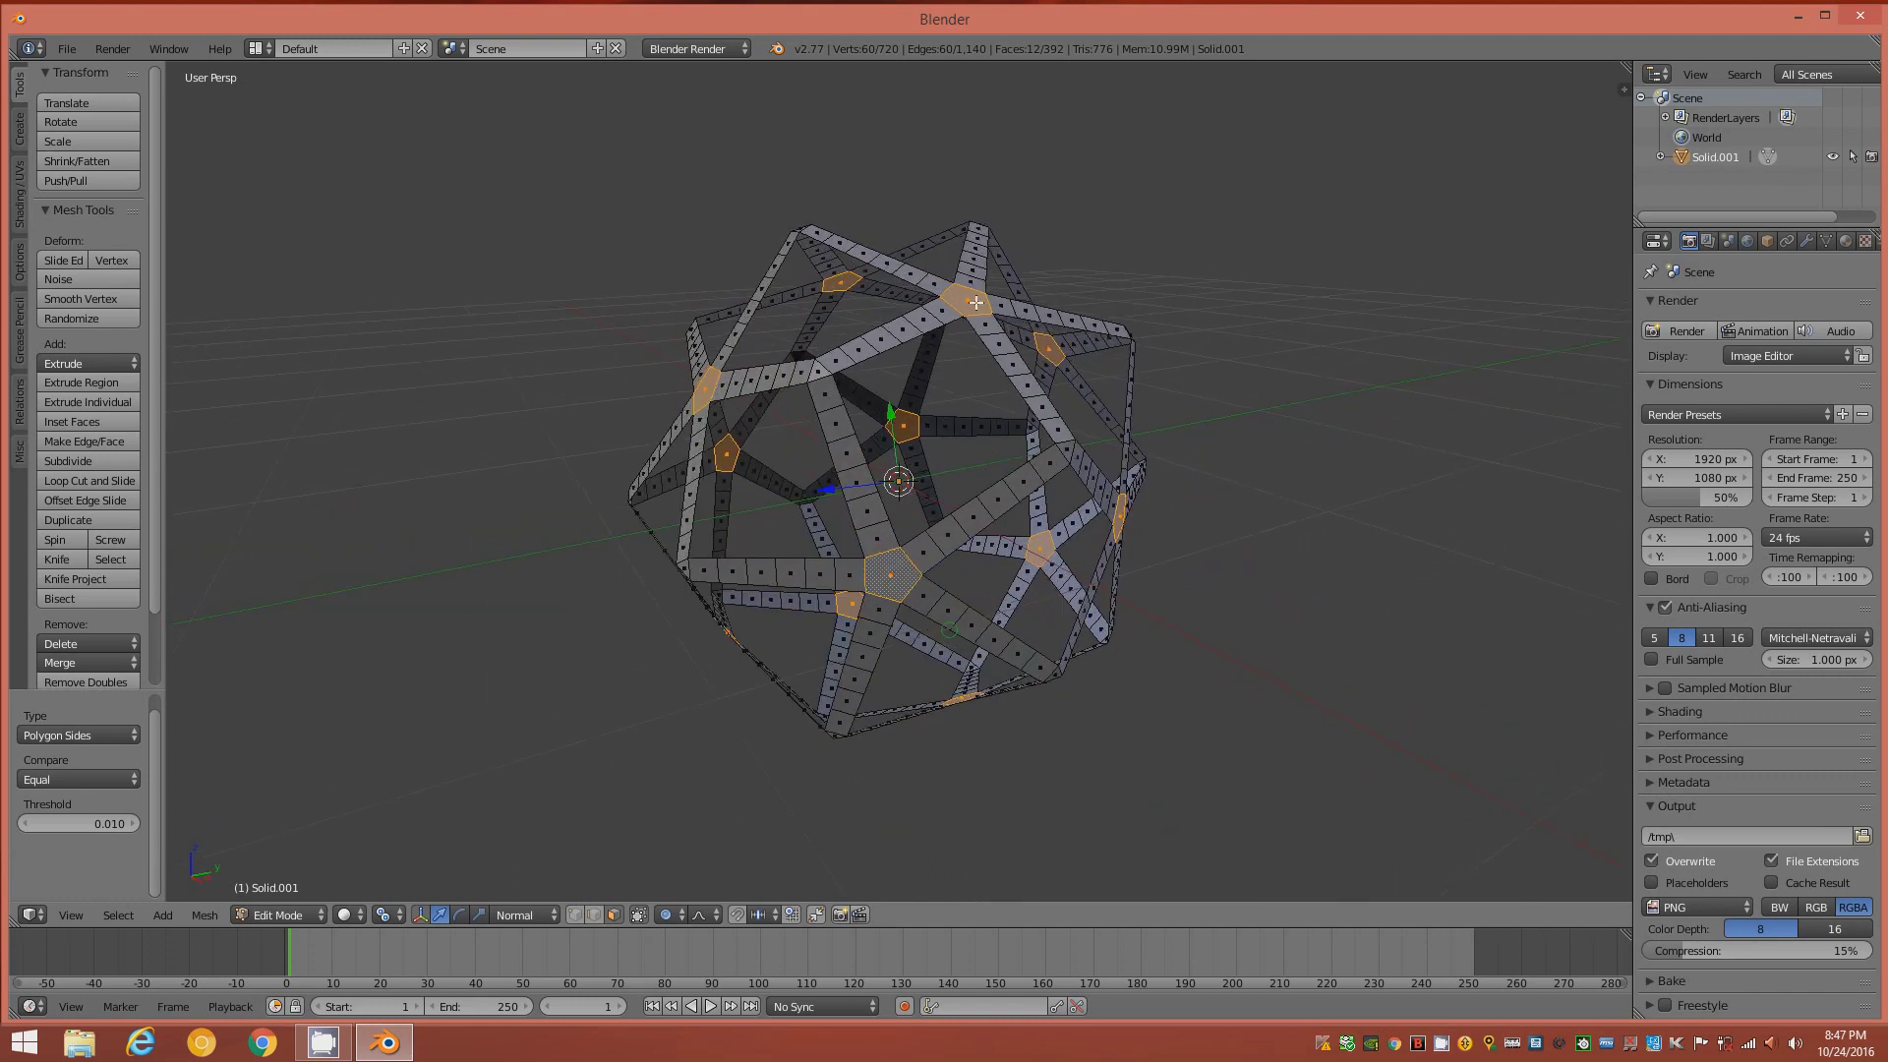
pyautogui.moveTo(933, 546); pyautogui.dragTo(935, 544, button='middle')
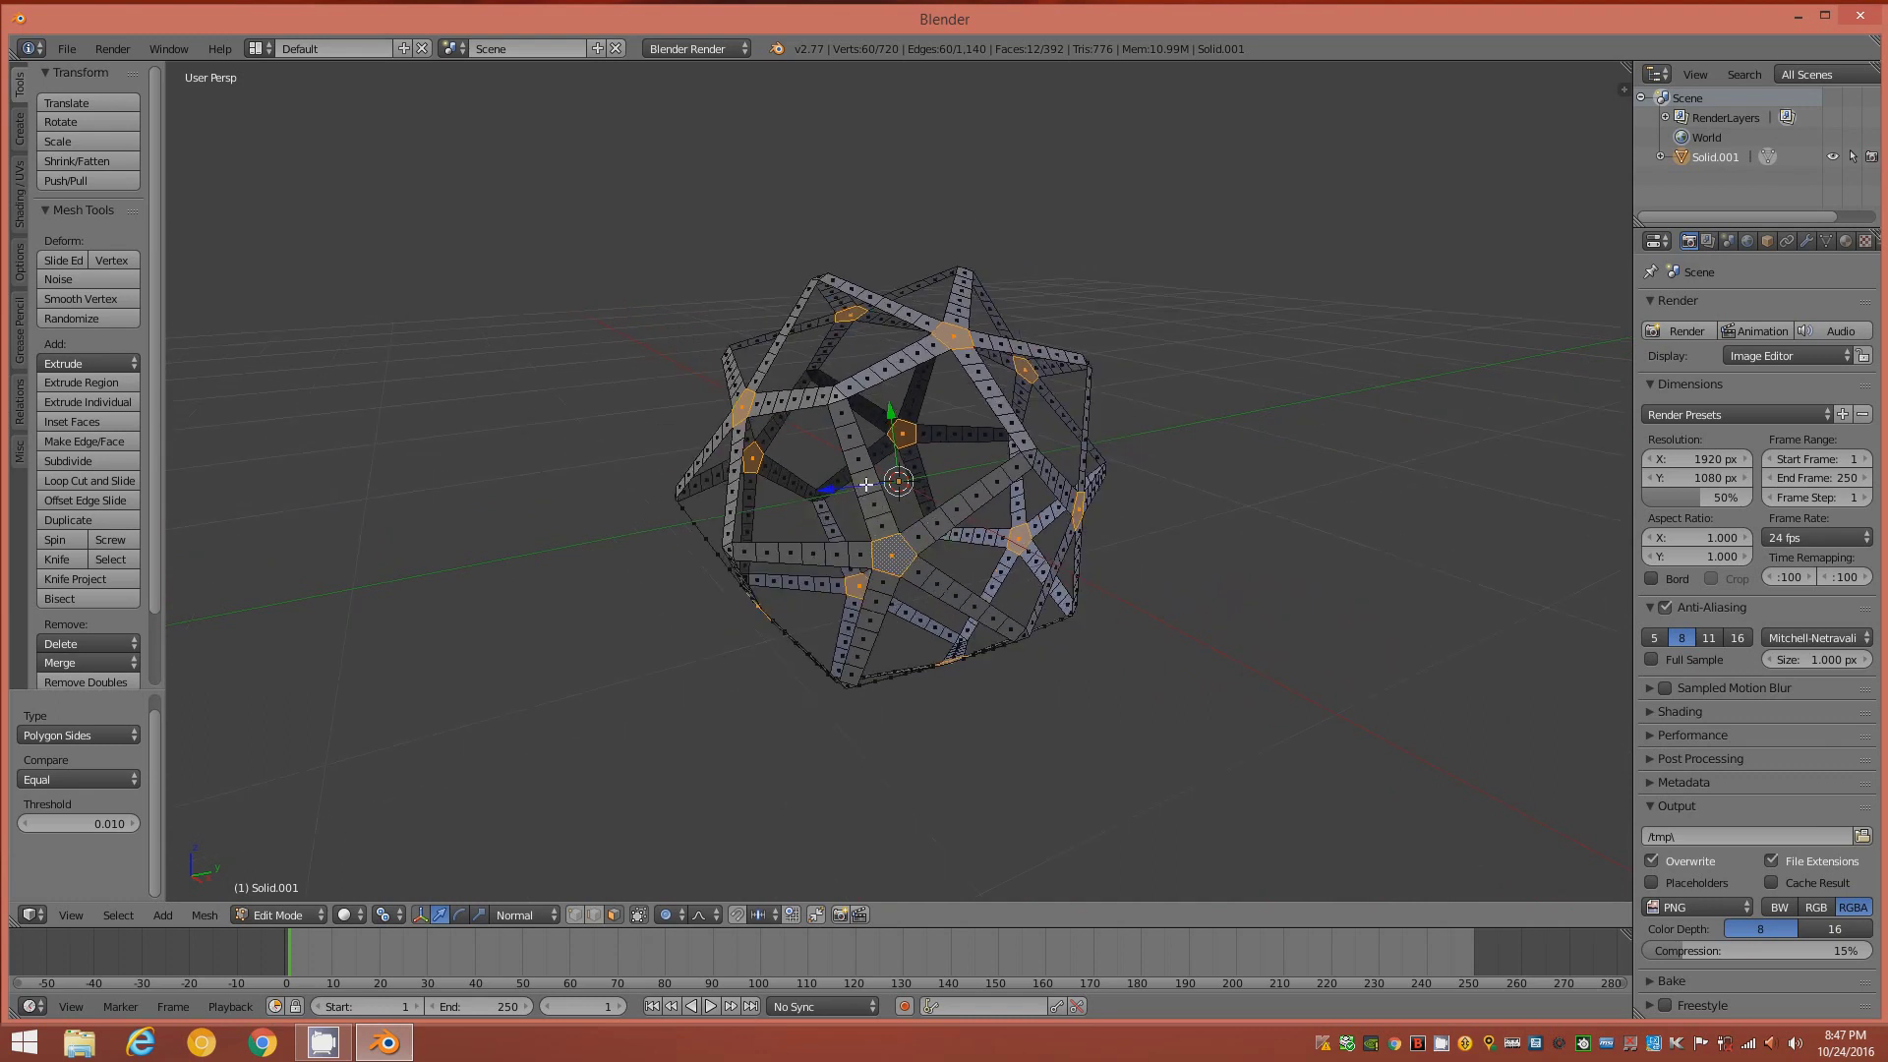
pyautogui.moveTo(1039, 496); pyautogui.dragTo(1004, 528, button='middle')
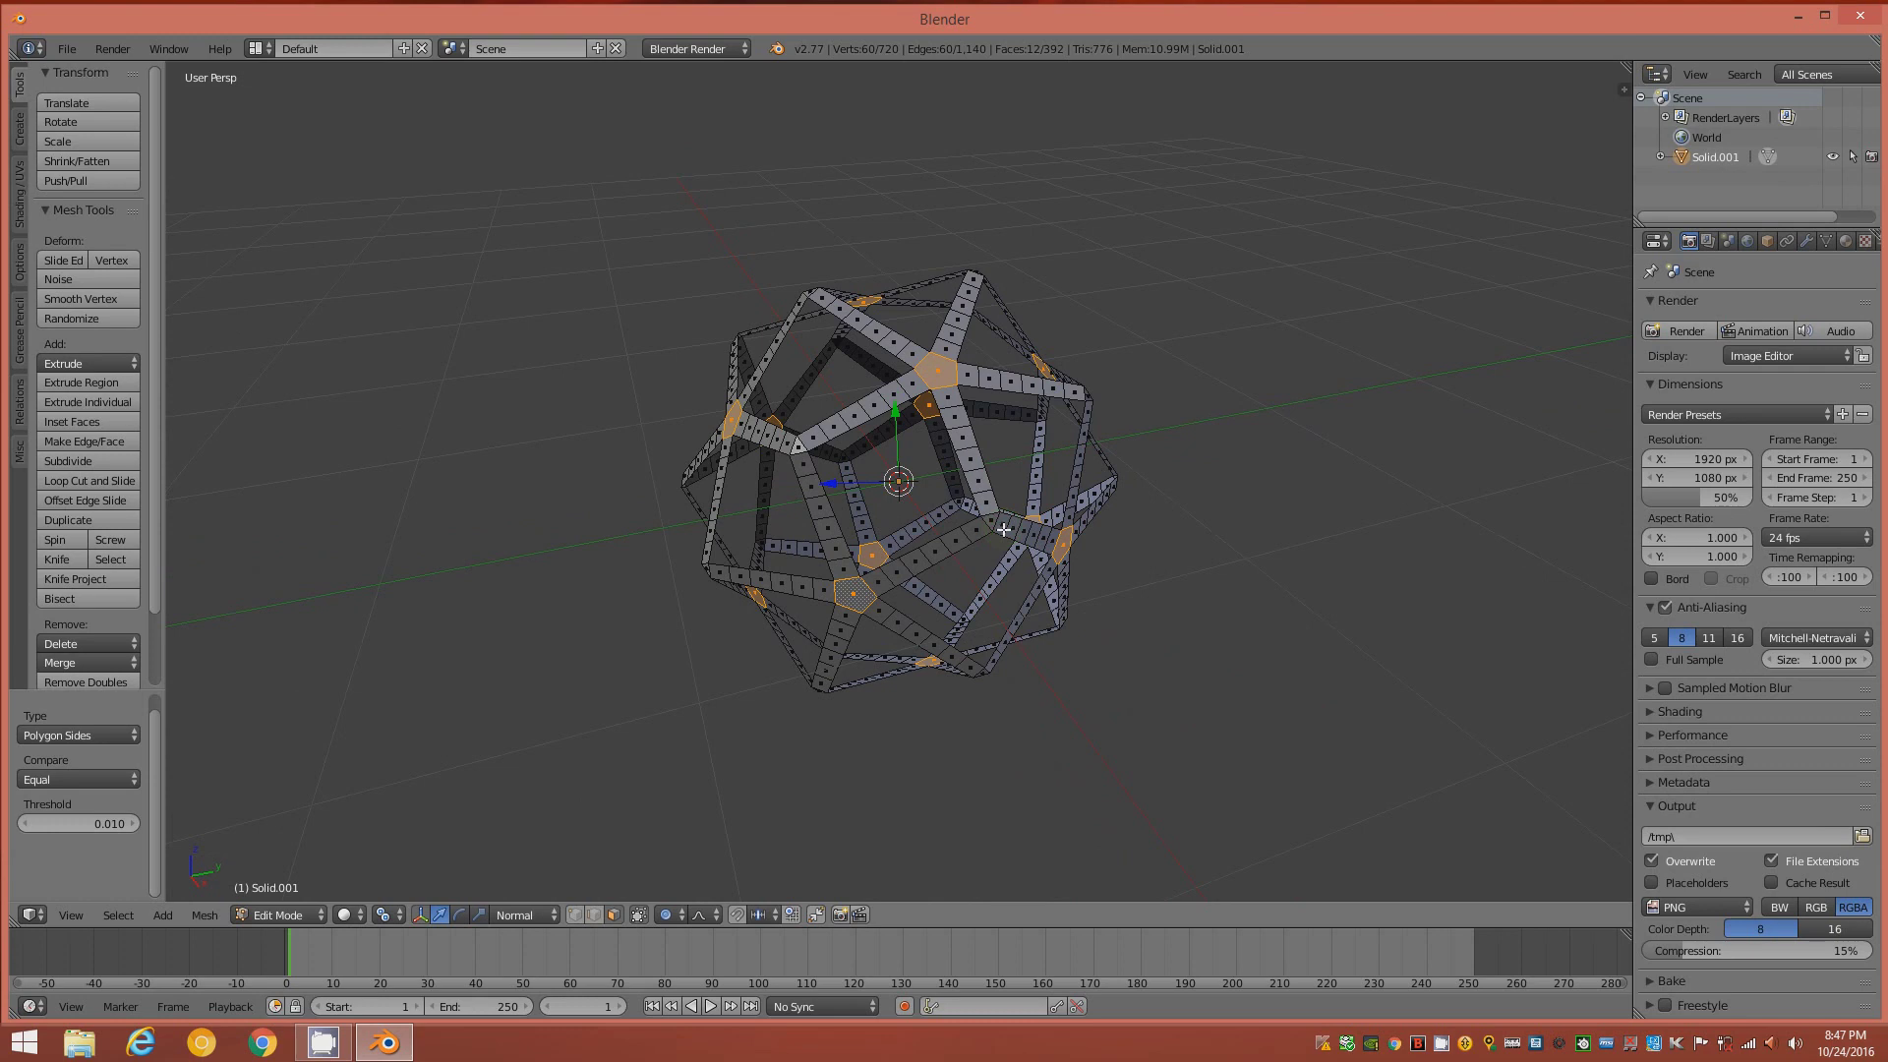
pyautogui.moveTo(899, 544)
pyautogui.mouseDown(button='middle')
pyautogui.moveTo(905, 629)
pyautogui.moveTo(899, 544)
pyautogui.mouseUp(button='middle')
pyautogui.moveTo(1003, 516); pyautogui.dragTo(1048, 497, button='middle')
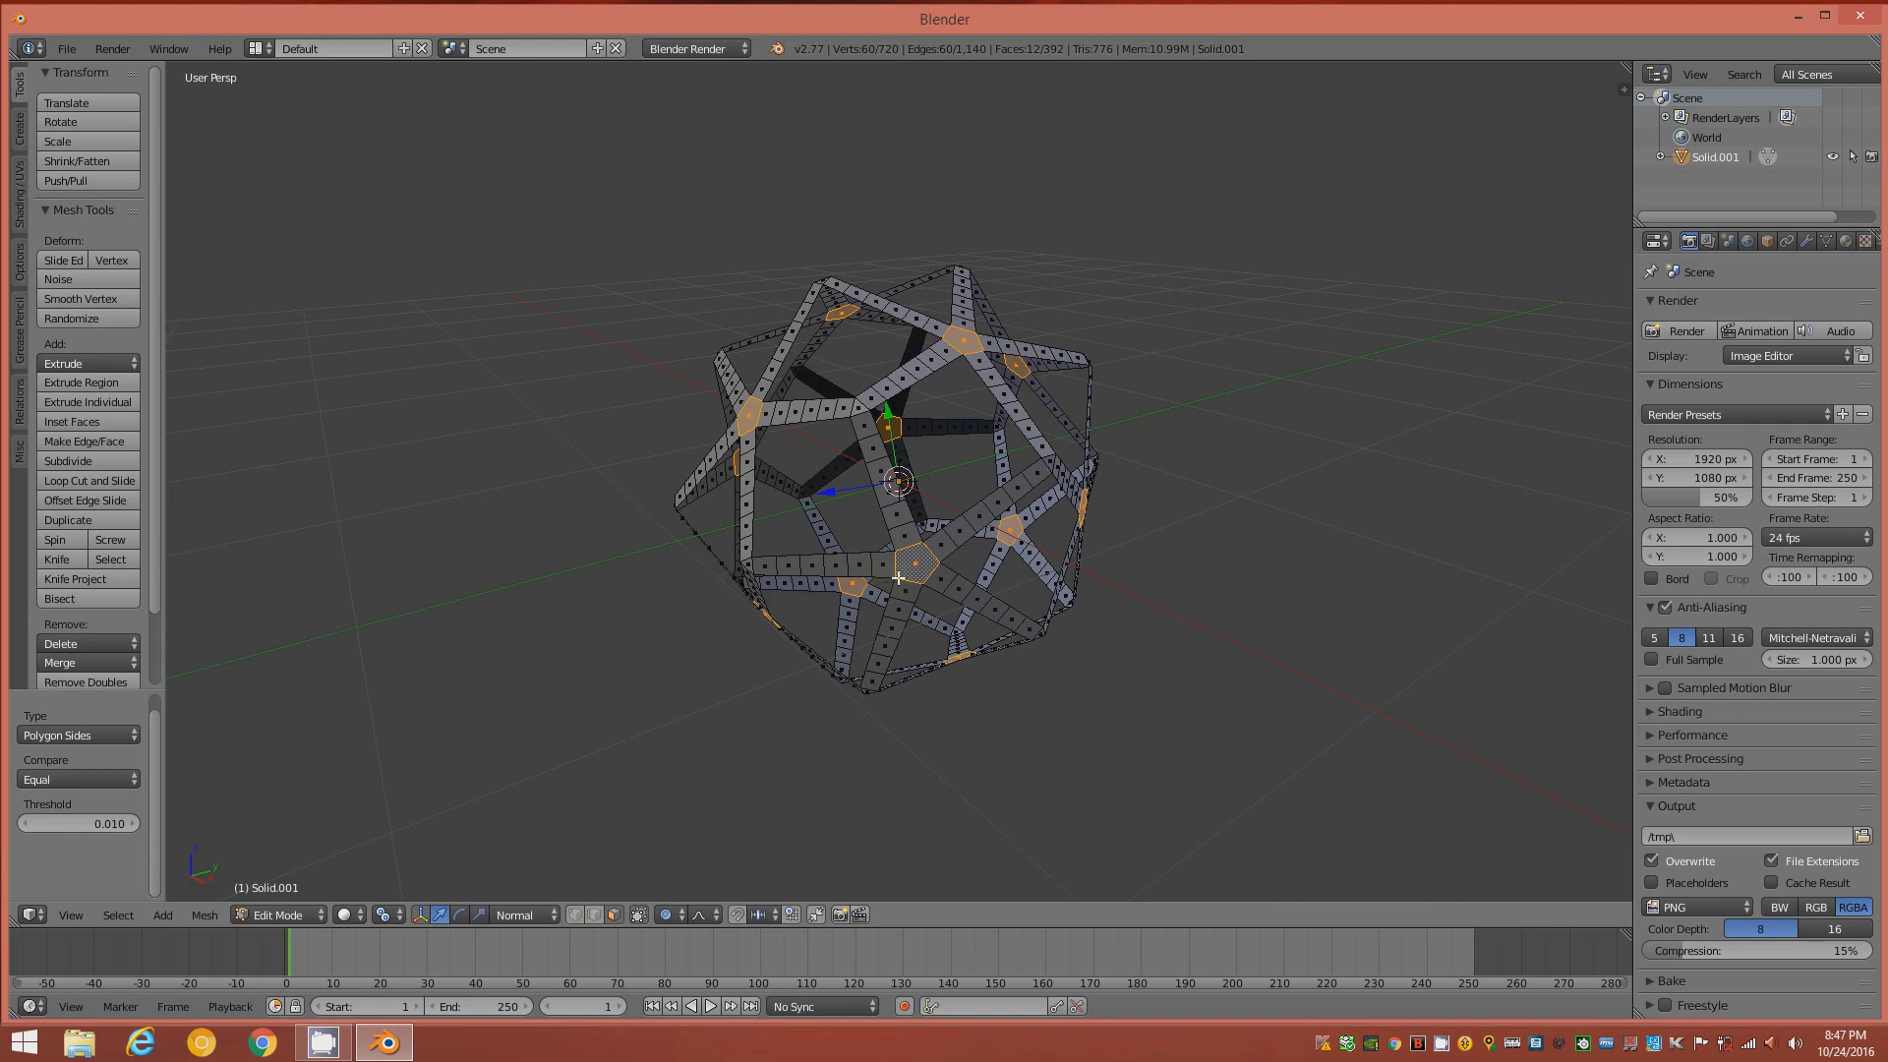
# - Rotate the selected pentagons 45° around their normal Z axes with a proportional size of 0.47, bending the struts into curves
pyautogui.press('r')
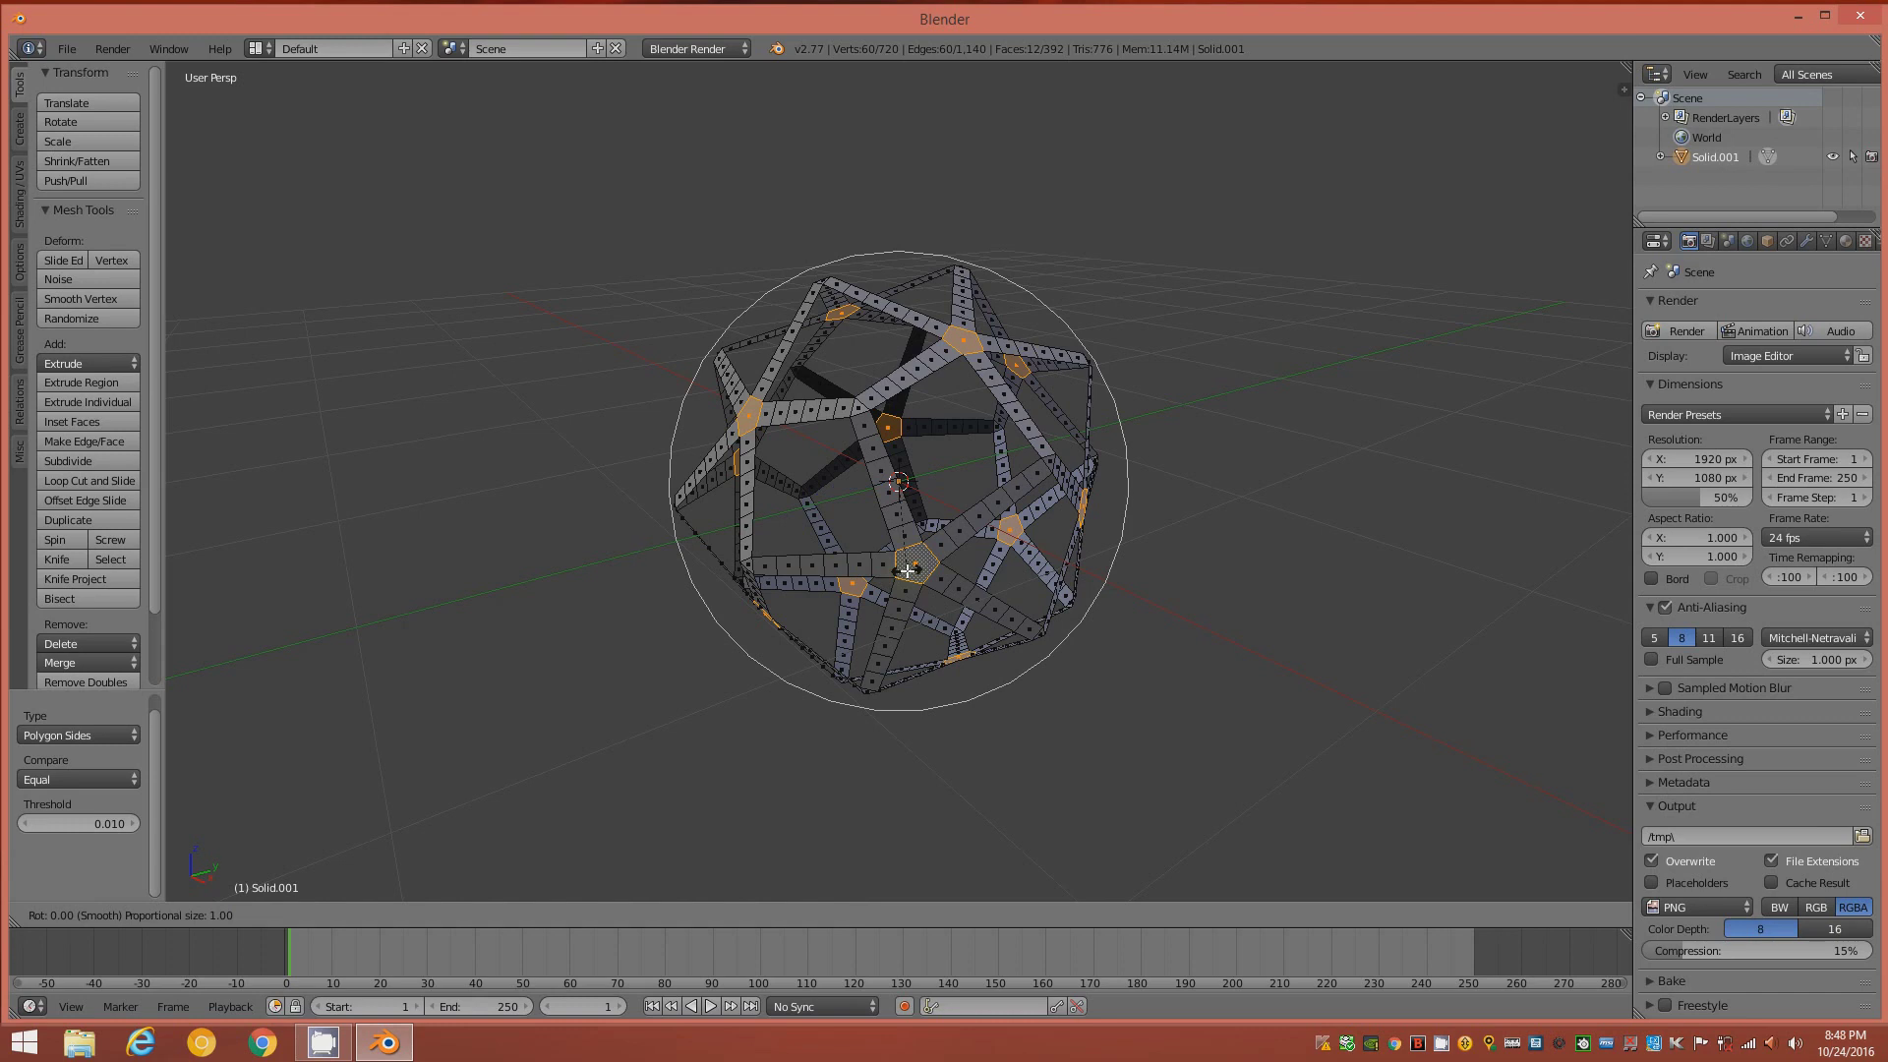
pyautogui.press('z')
pyautogui.press('z')
pyautogui.scroll(-1, 907, 571)
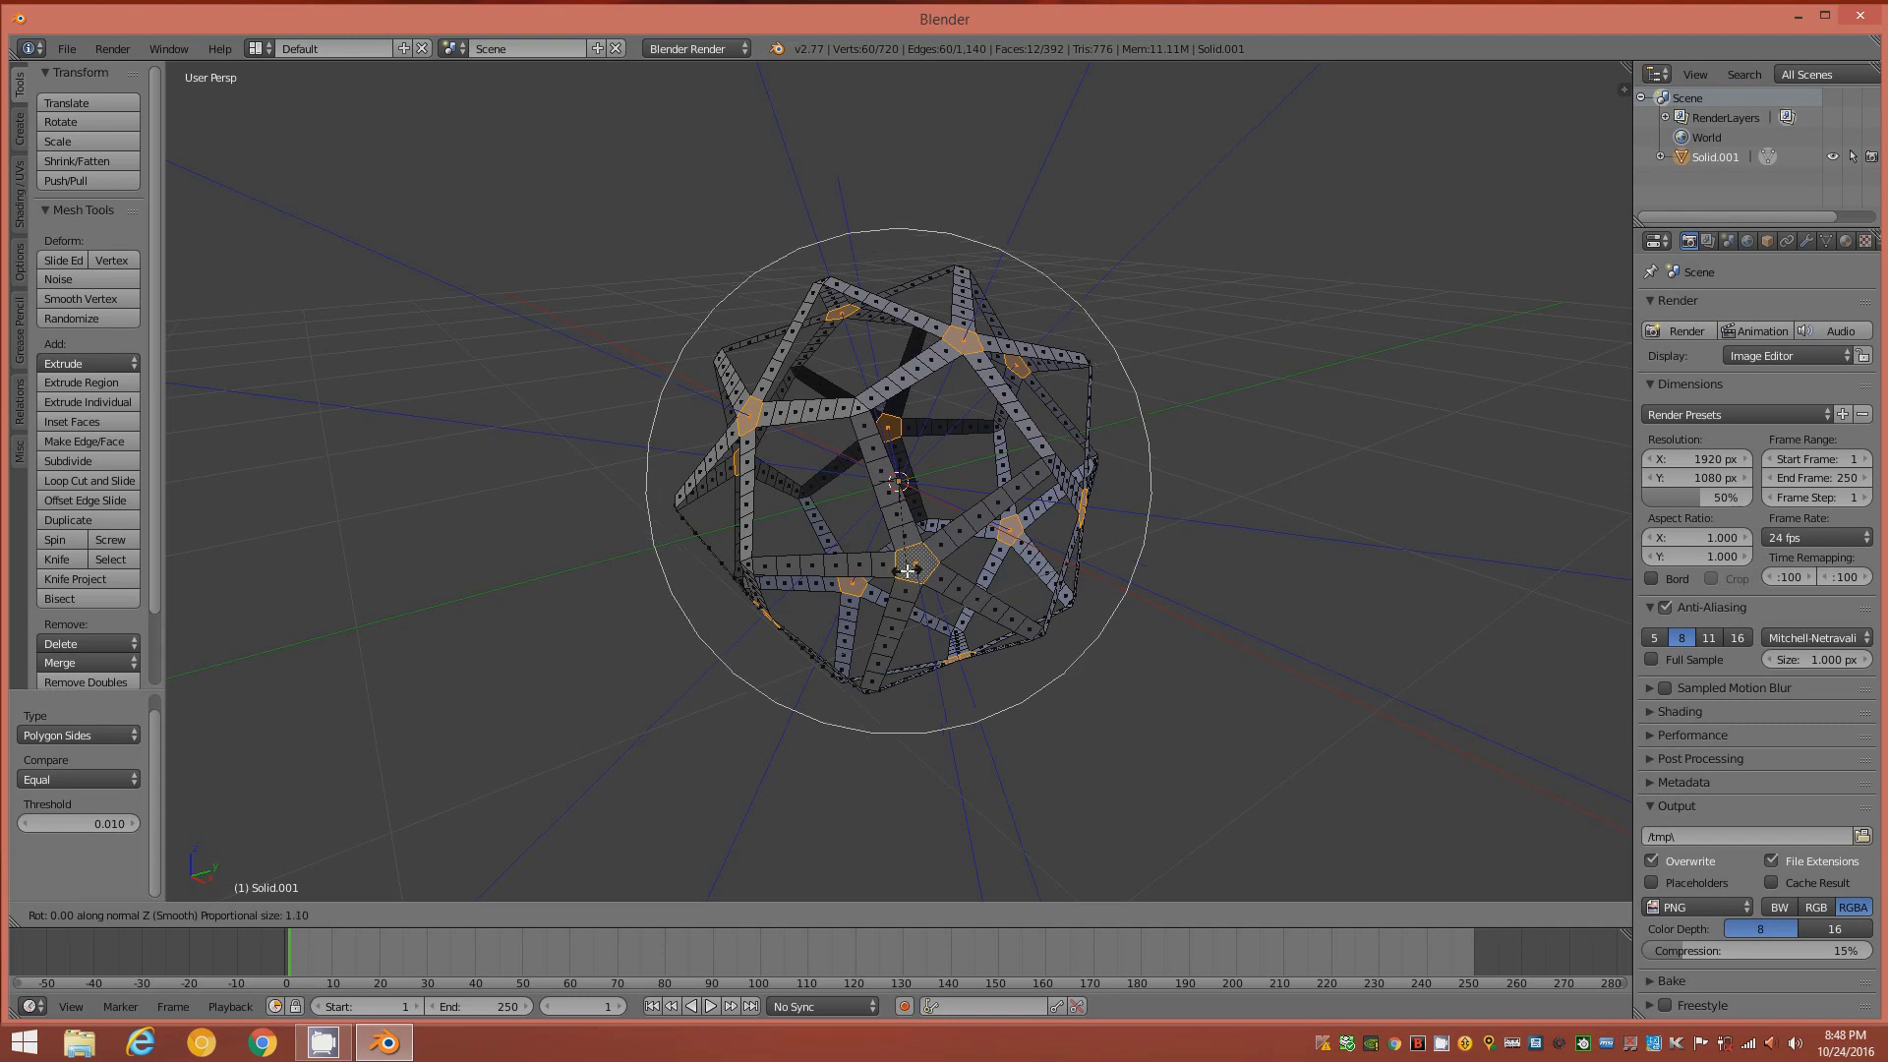
pyautogui.scroll(1, 907, 570)
pyautogui.scroll(1, 907, 571)
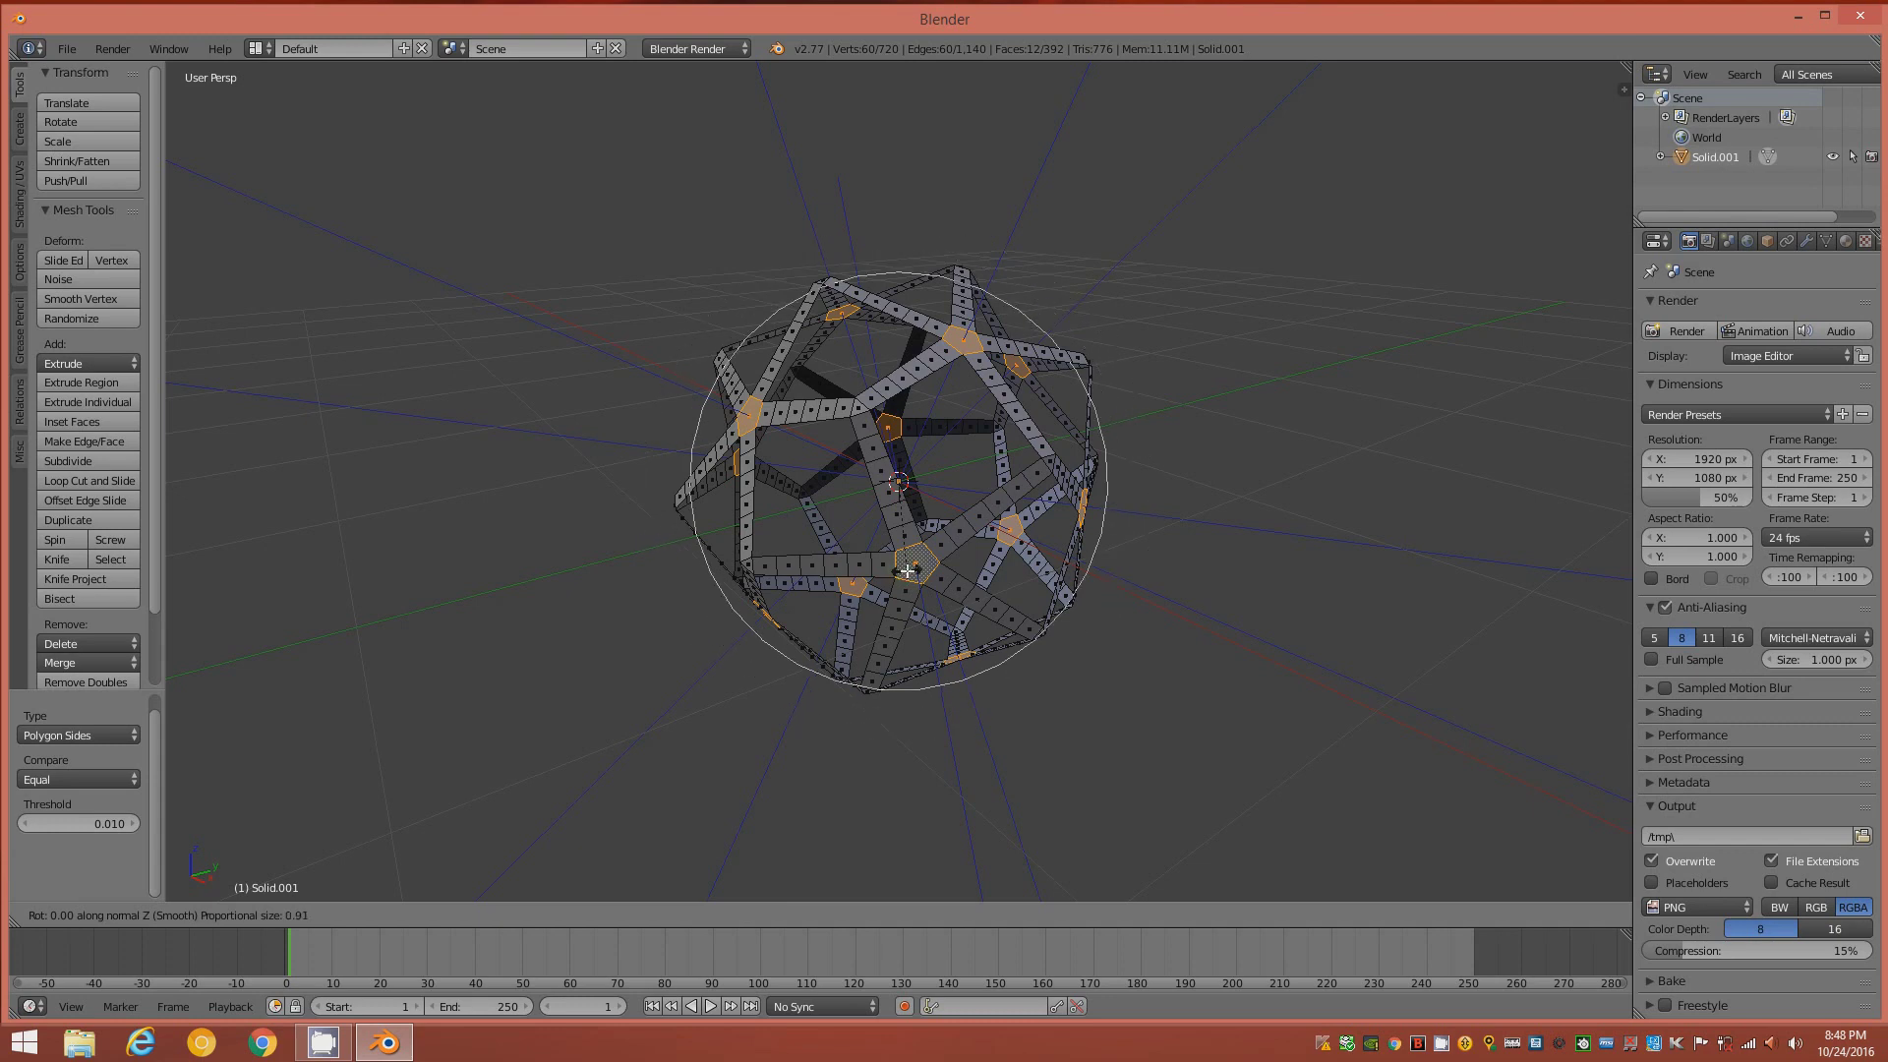
pyautogui.scroll(1, 907, 570)
pyautogui.scroll(1, 907, 570)
pyautogui.scroll(4, 907, 570)
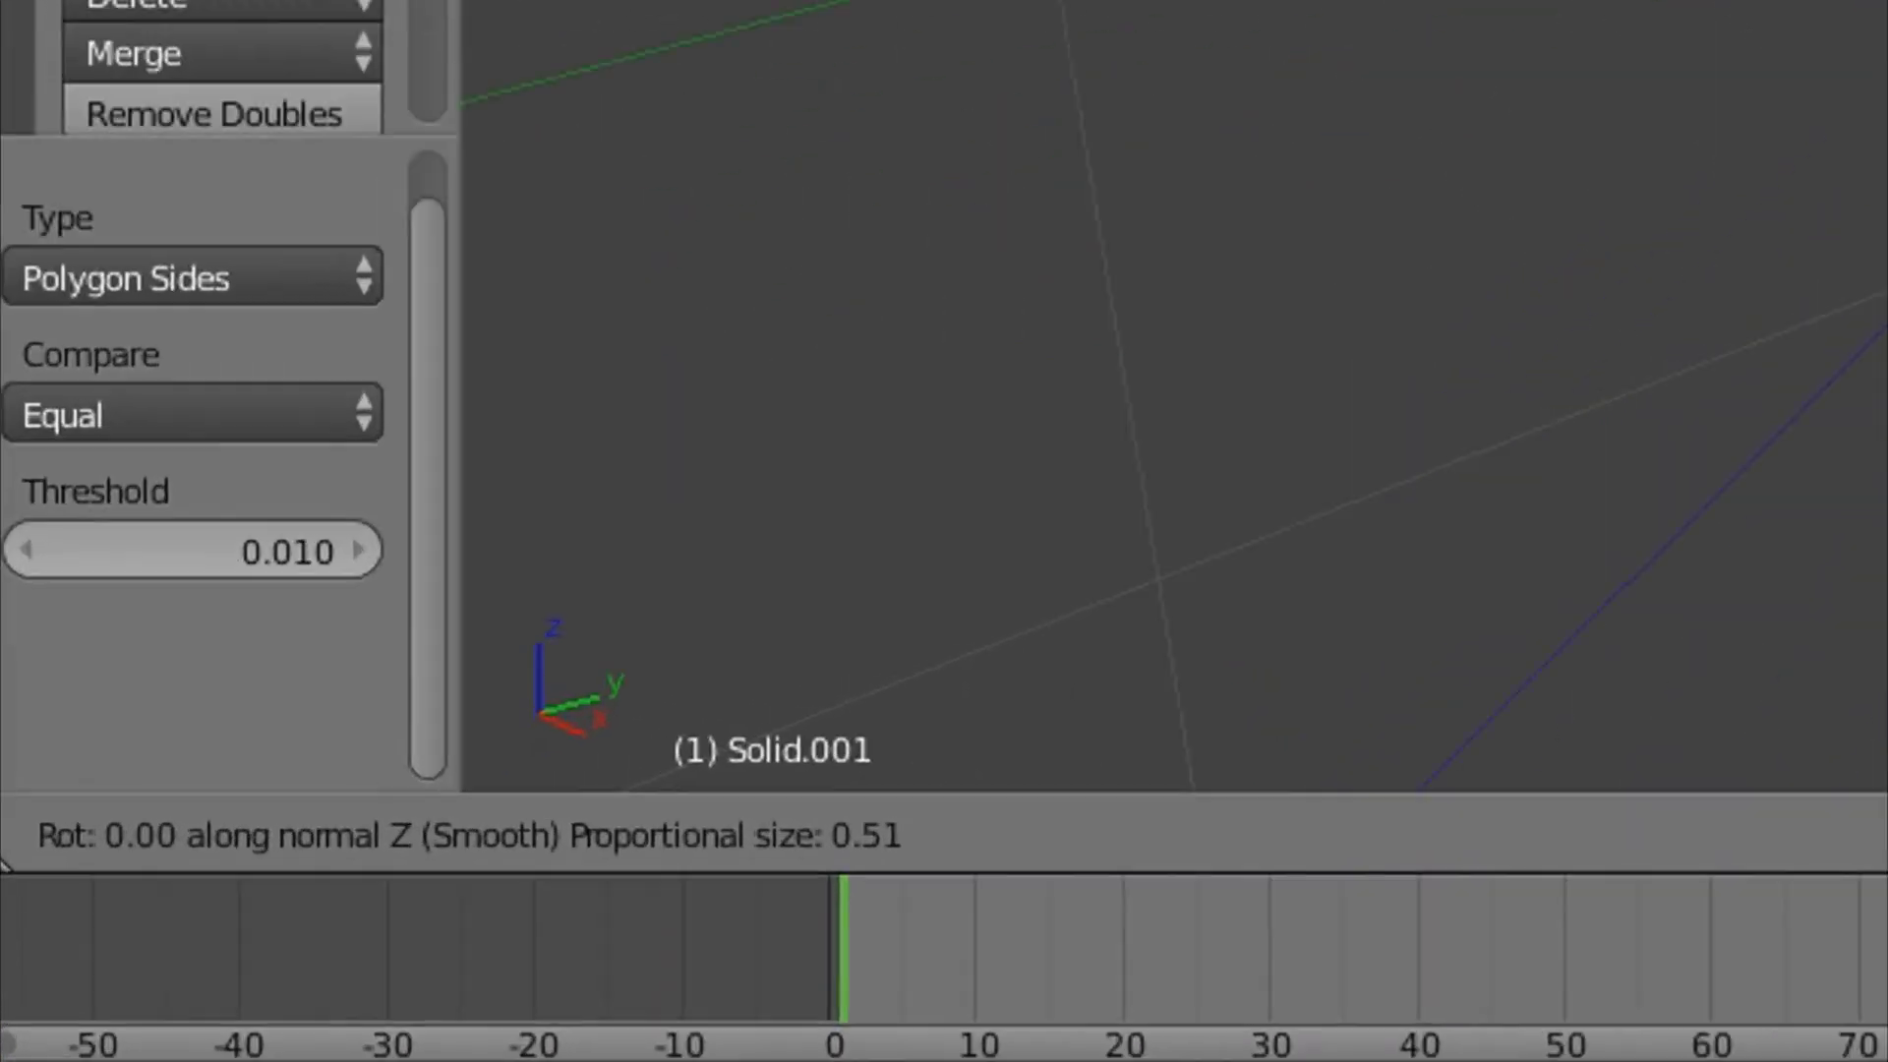
pyautogui.scroll(1, 1171, 394)
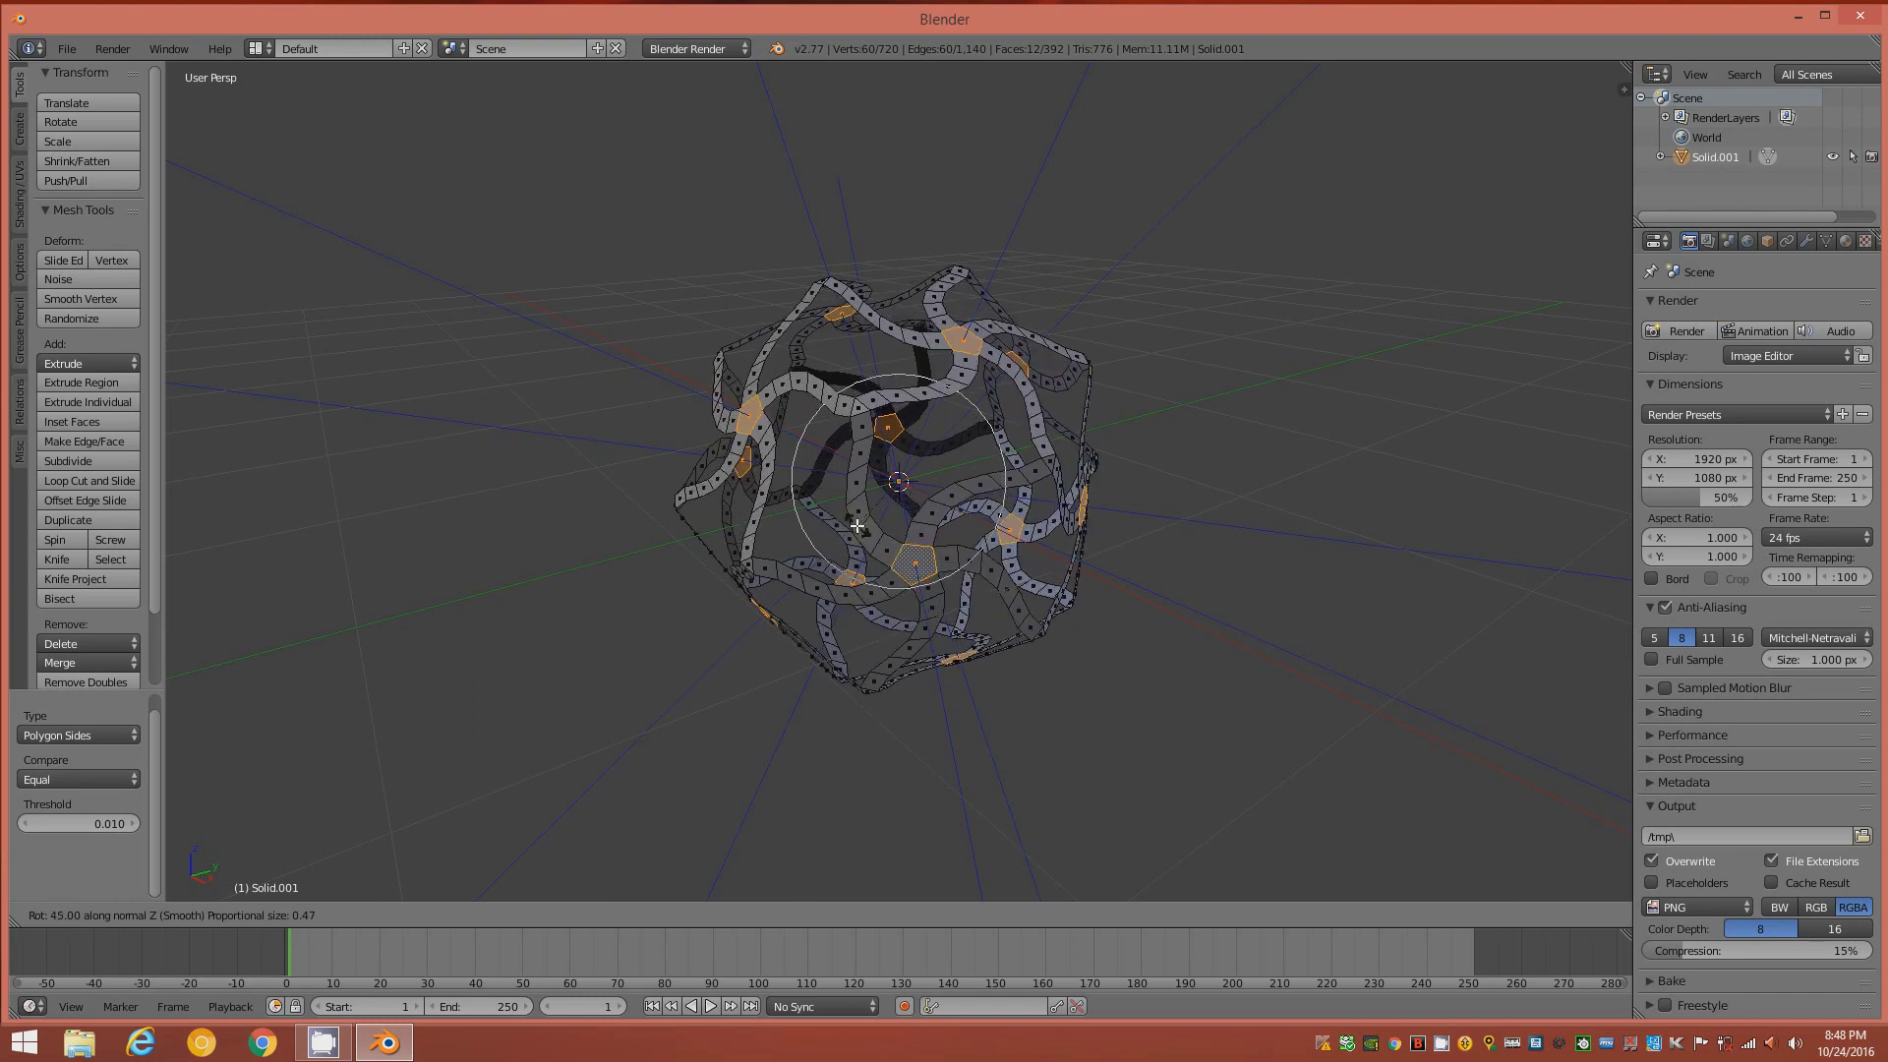
pyautogui.click(857, 526)
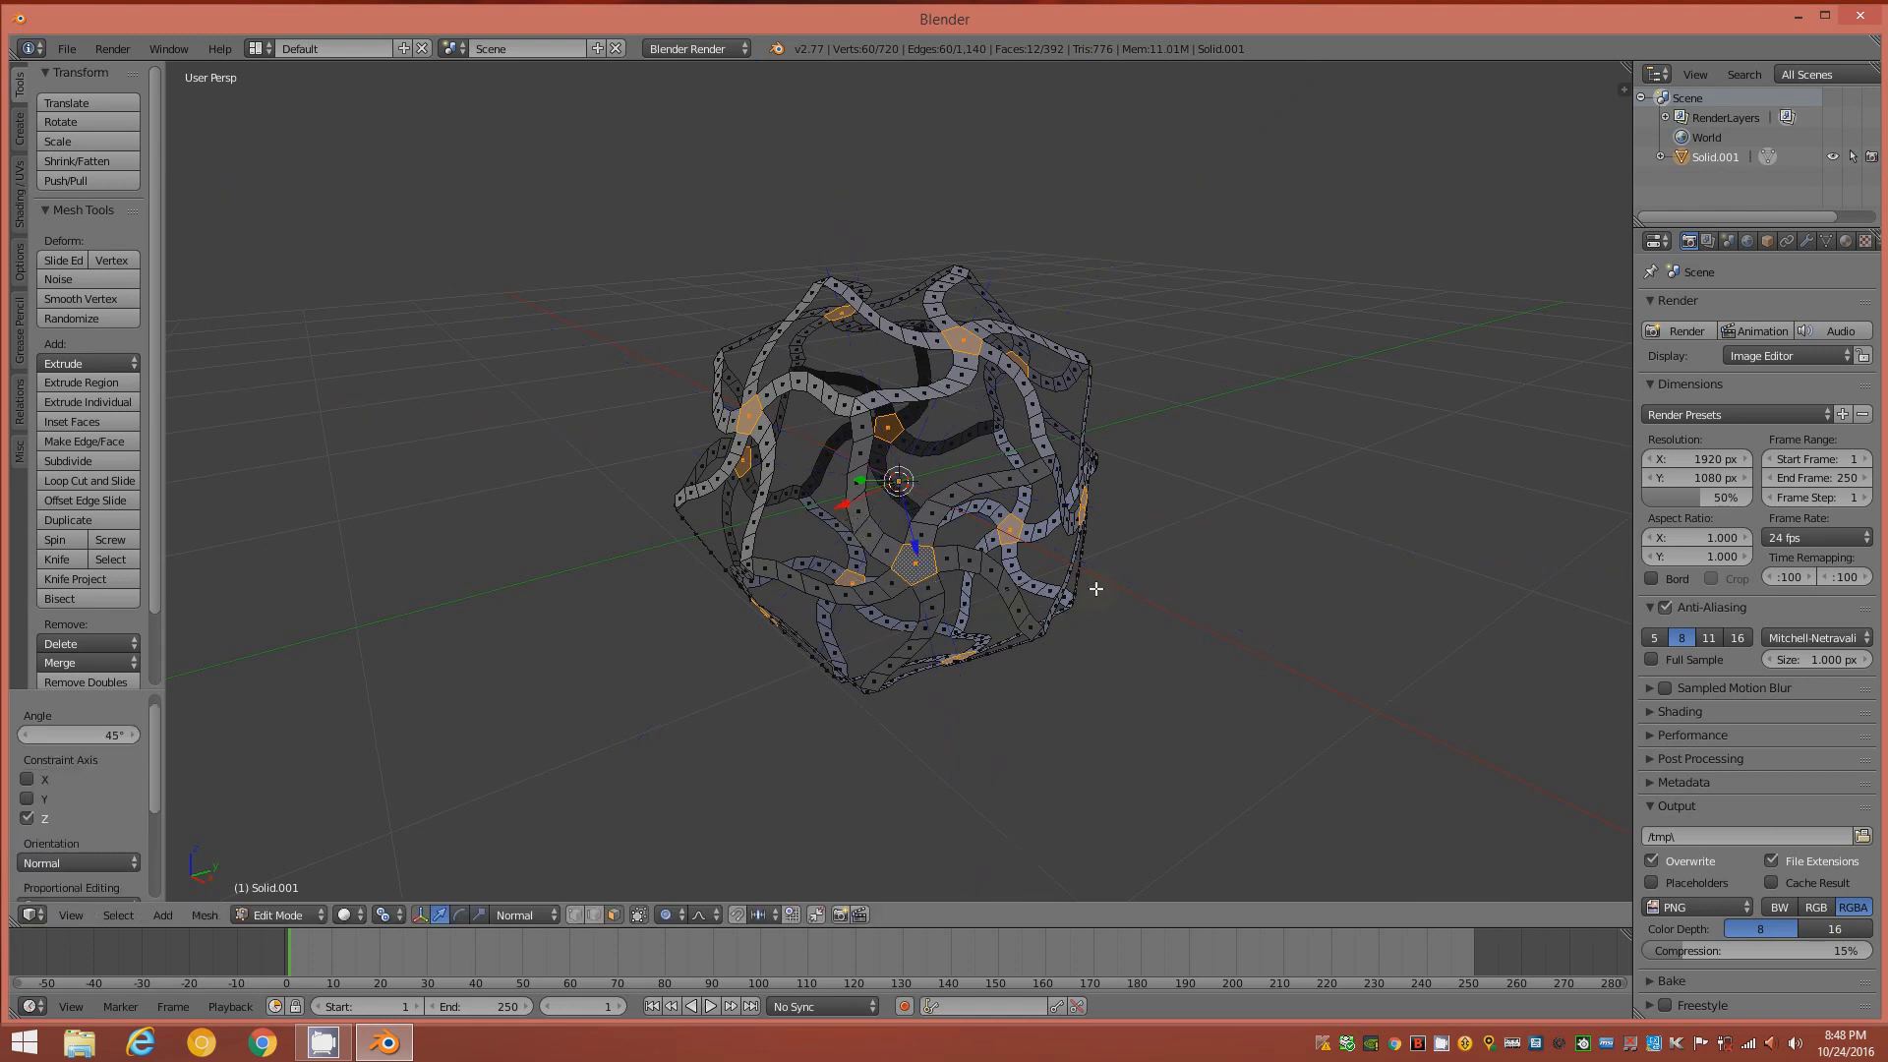
# - Set the pivot point back to Median Point
pyautogui.moveTo(1095, 588)
pyautogui.mouseDown(button='middle')
pyautogui.moveTo(986, 588)
pyautogui.moveTo(1115, 586)
pyautogui.mouseUp(button='middle')
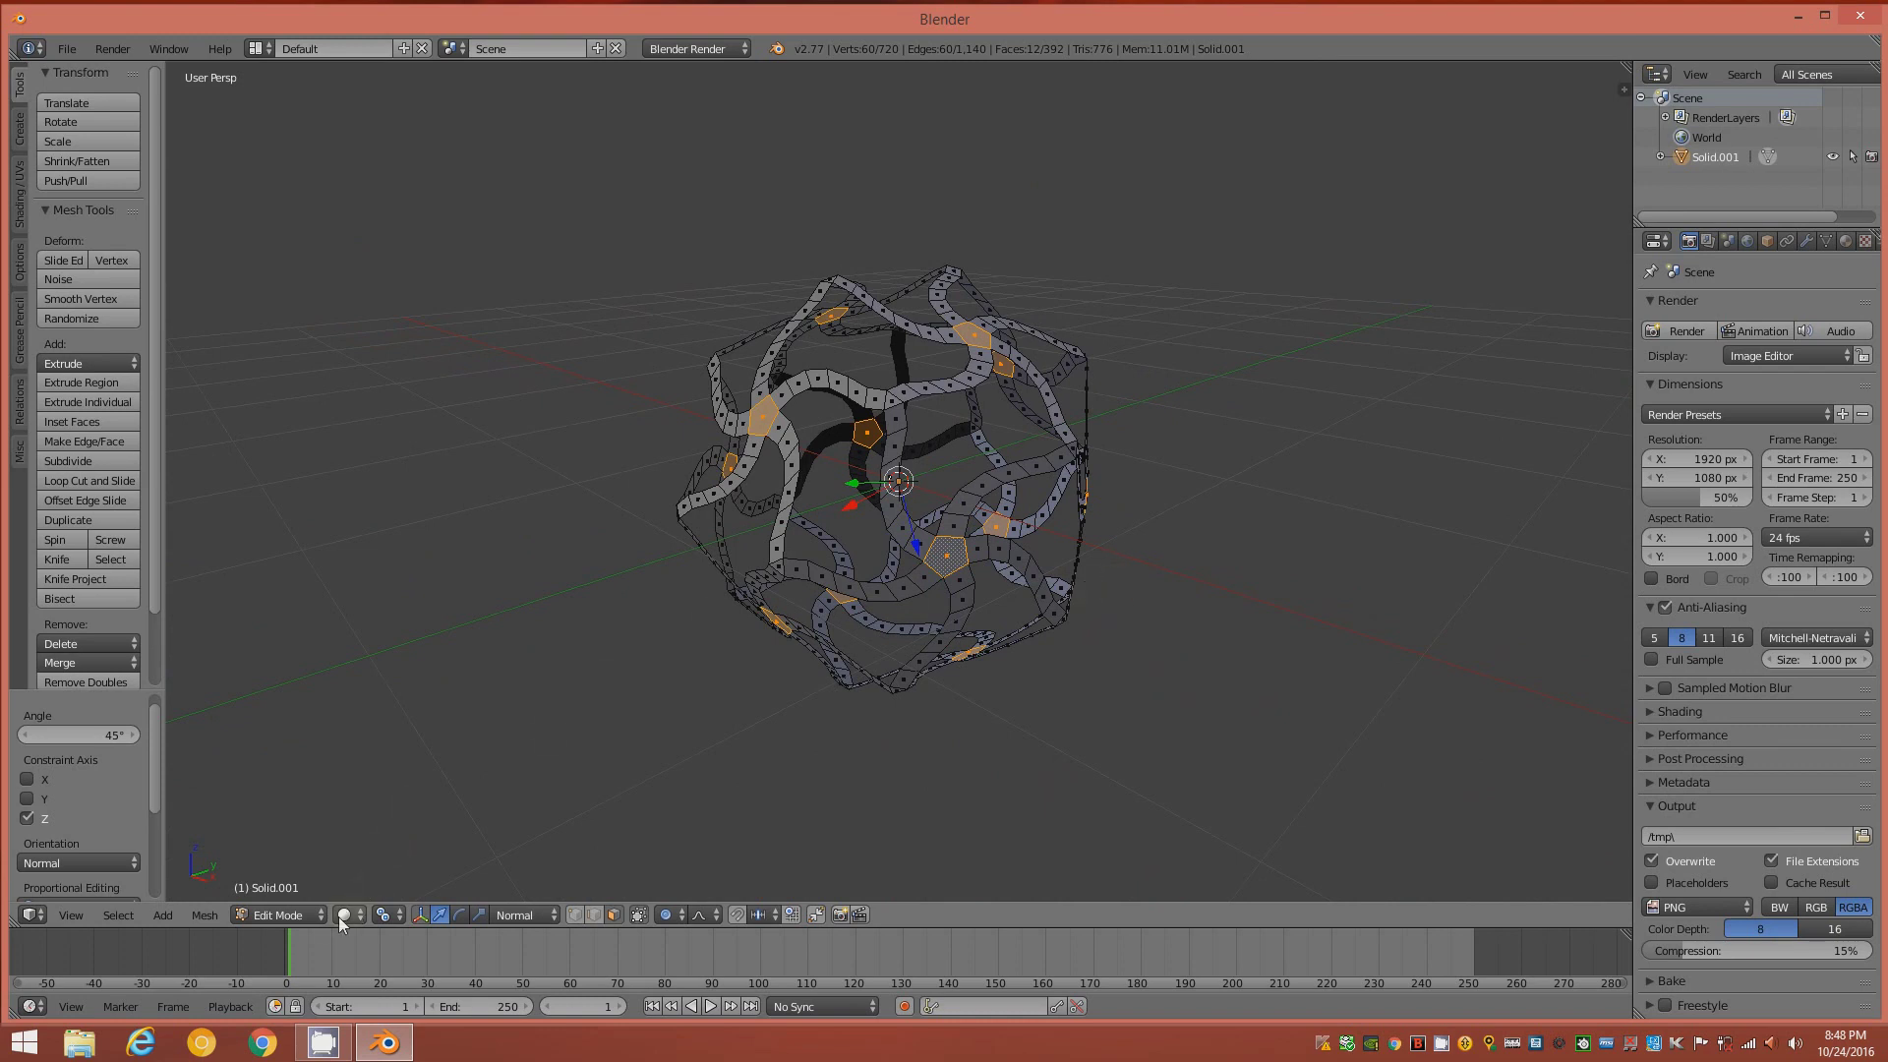
pyautogui.click(400, 918)
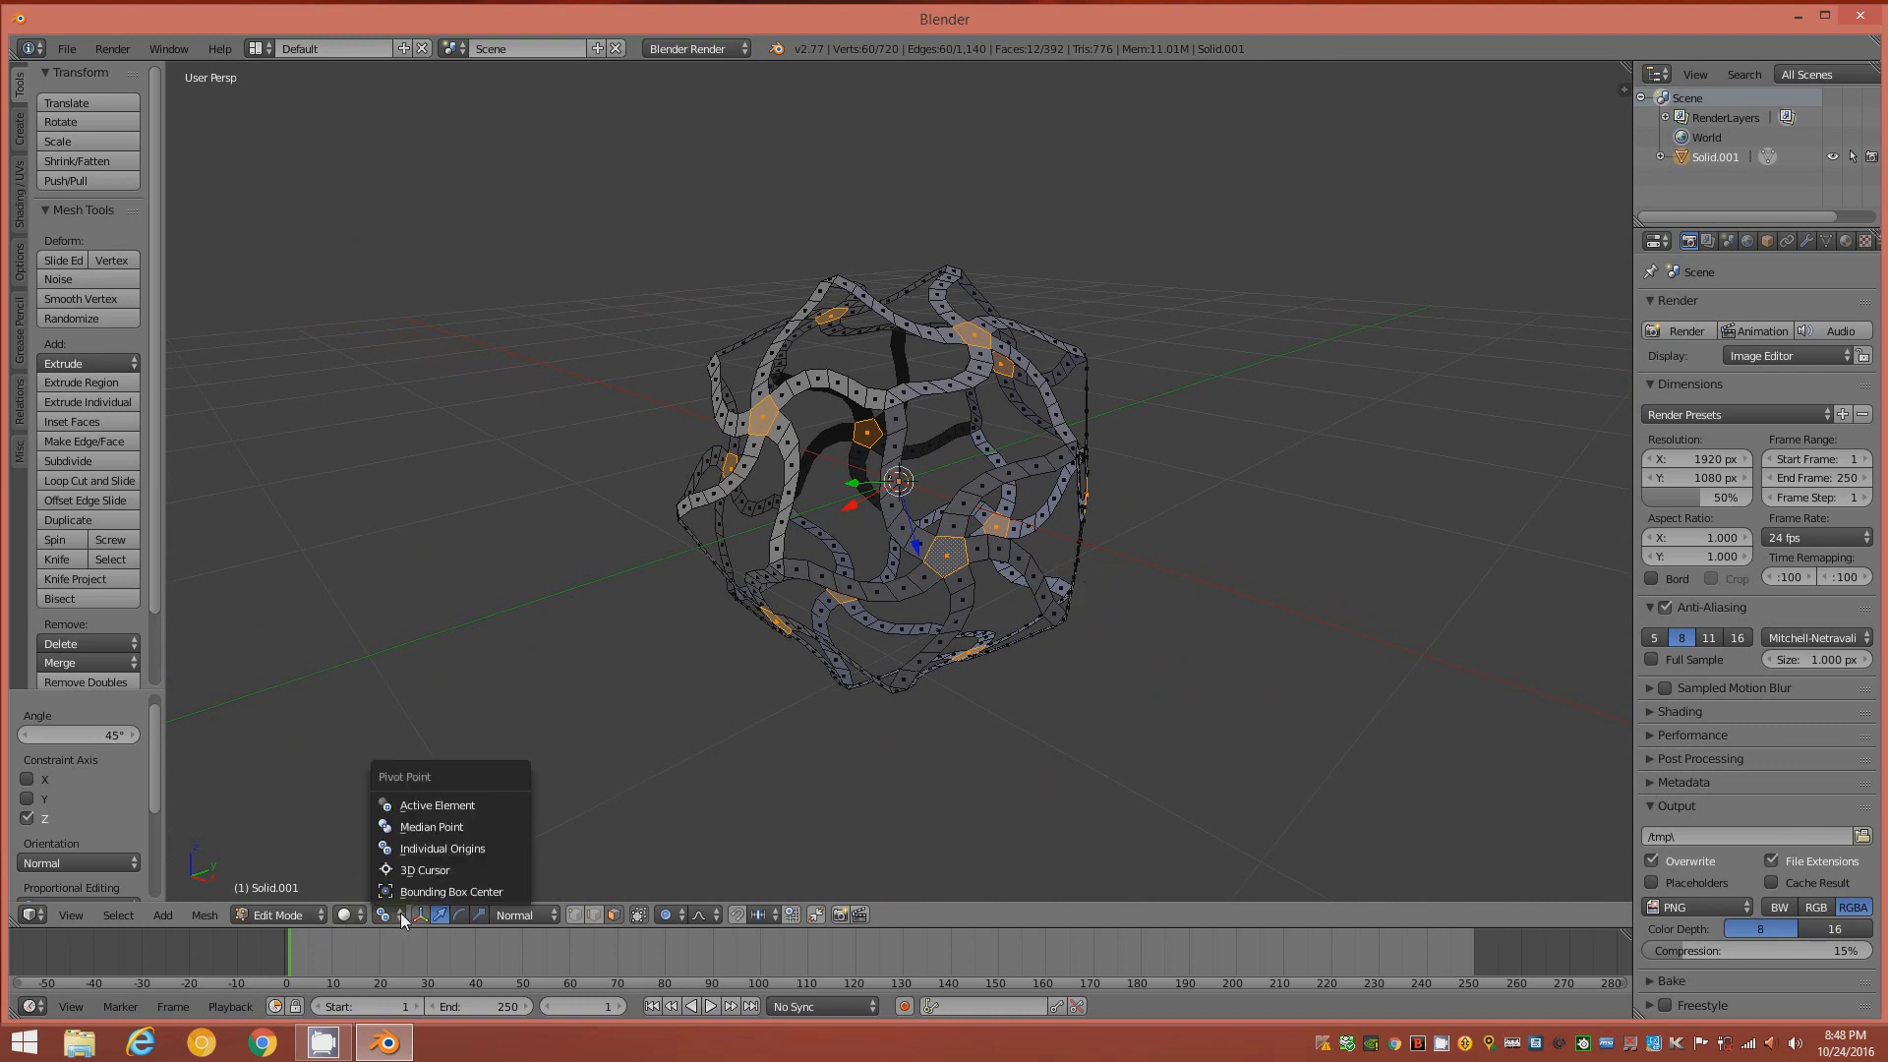
pyautogui.click(440, 828)
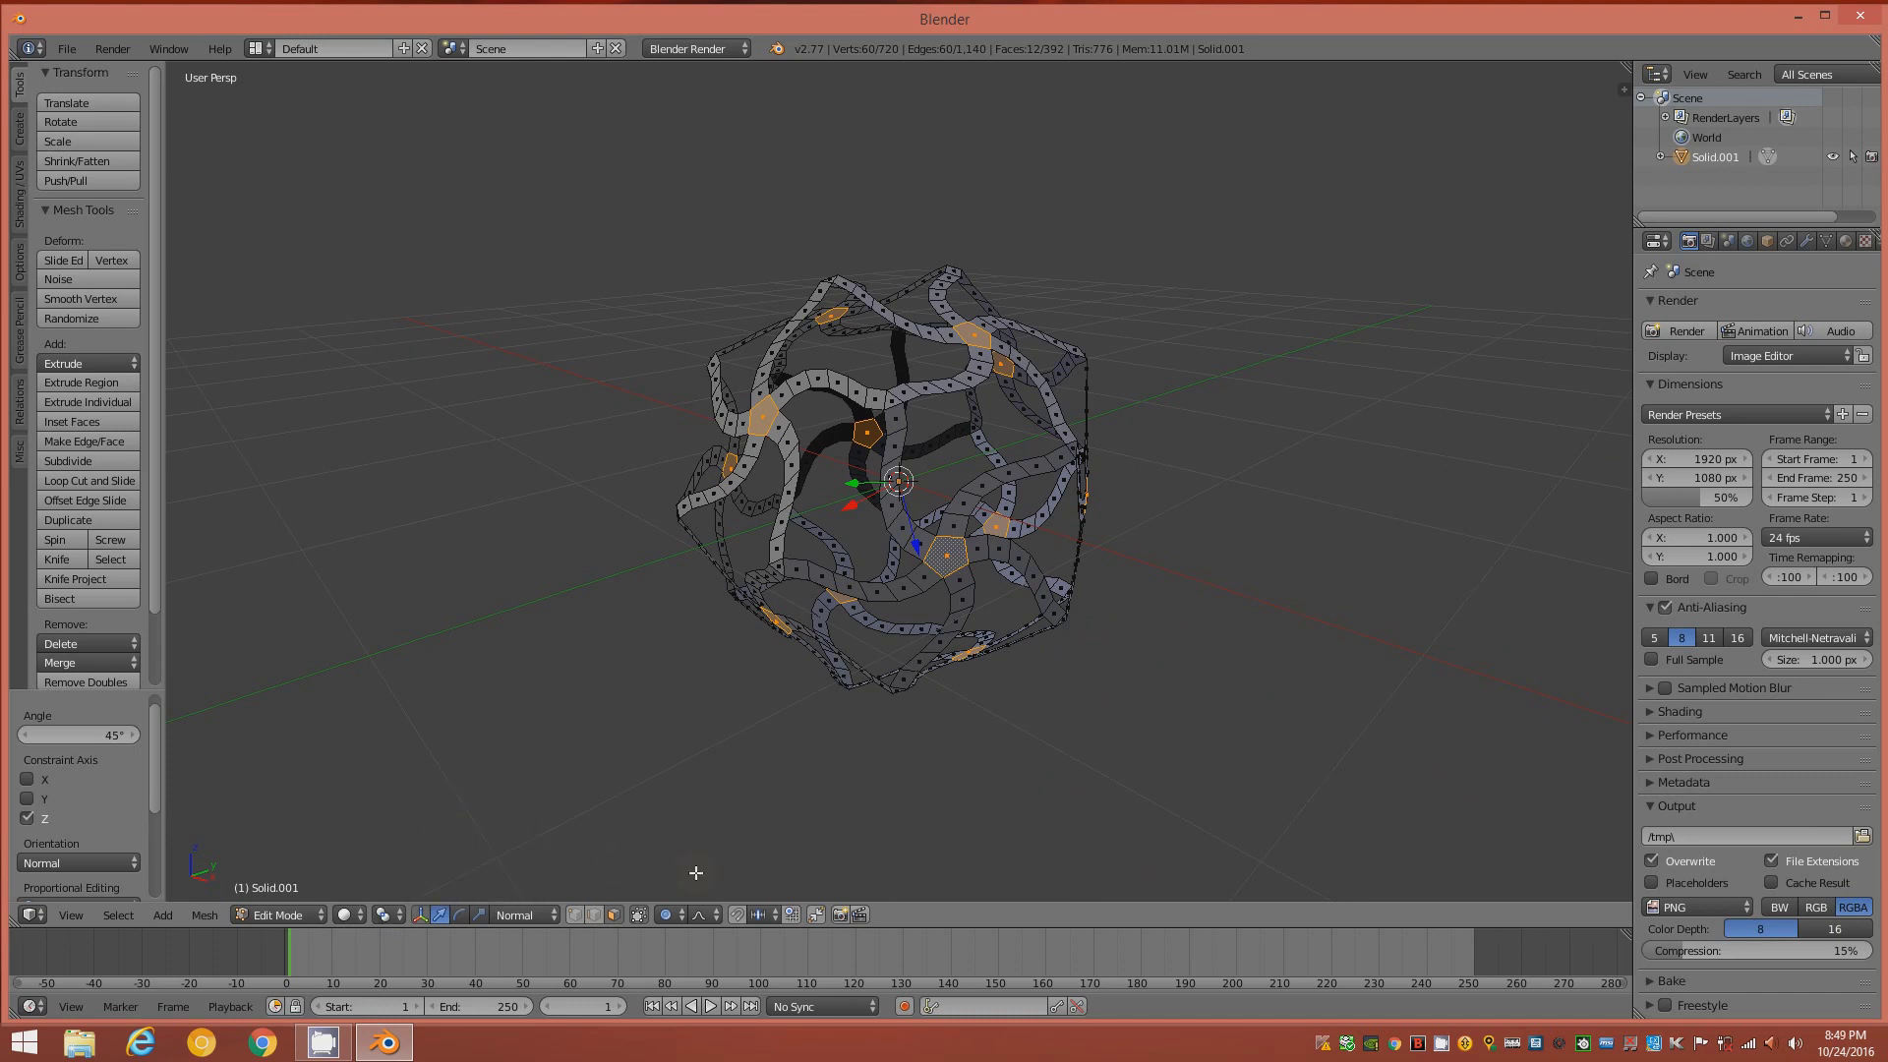
# - Scale the selected pentagonal hubs inward to 0.6 with a proportional size of 0.51
pyautogui.press('s')
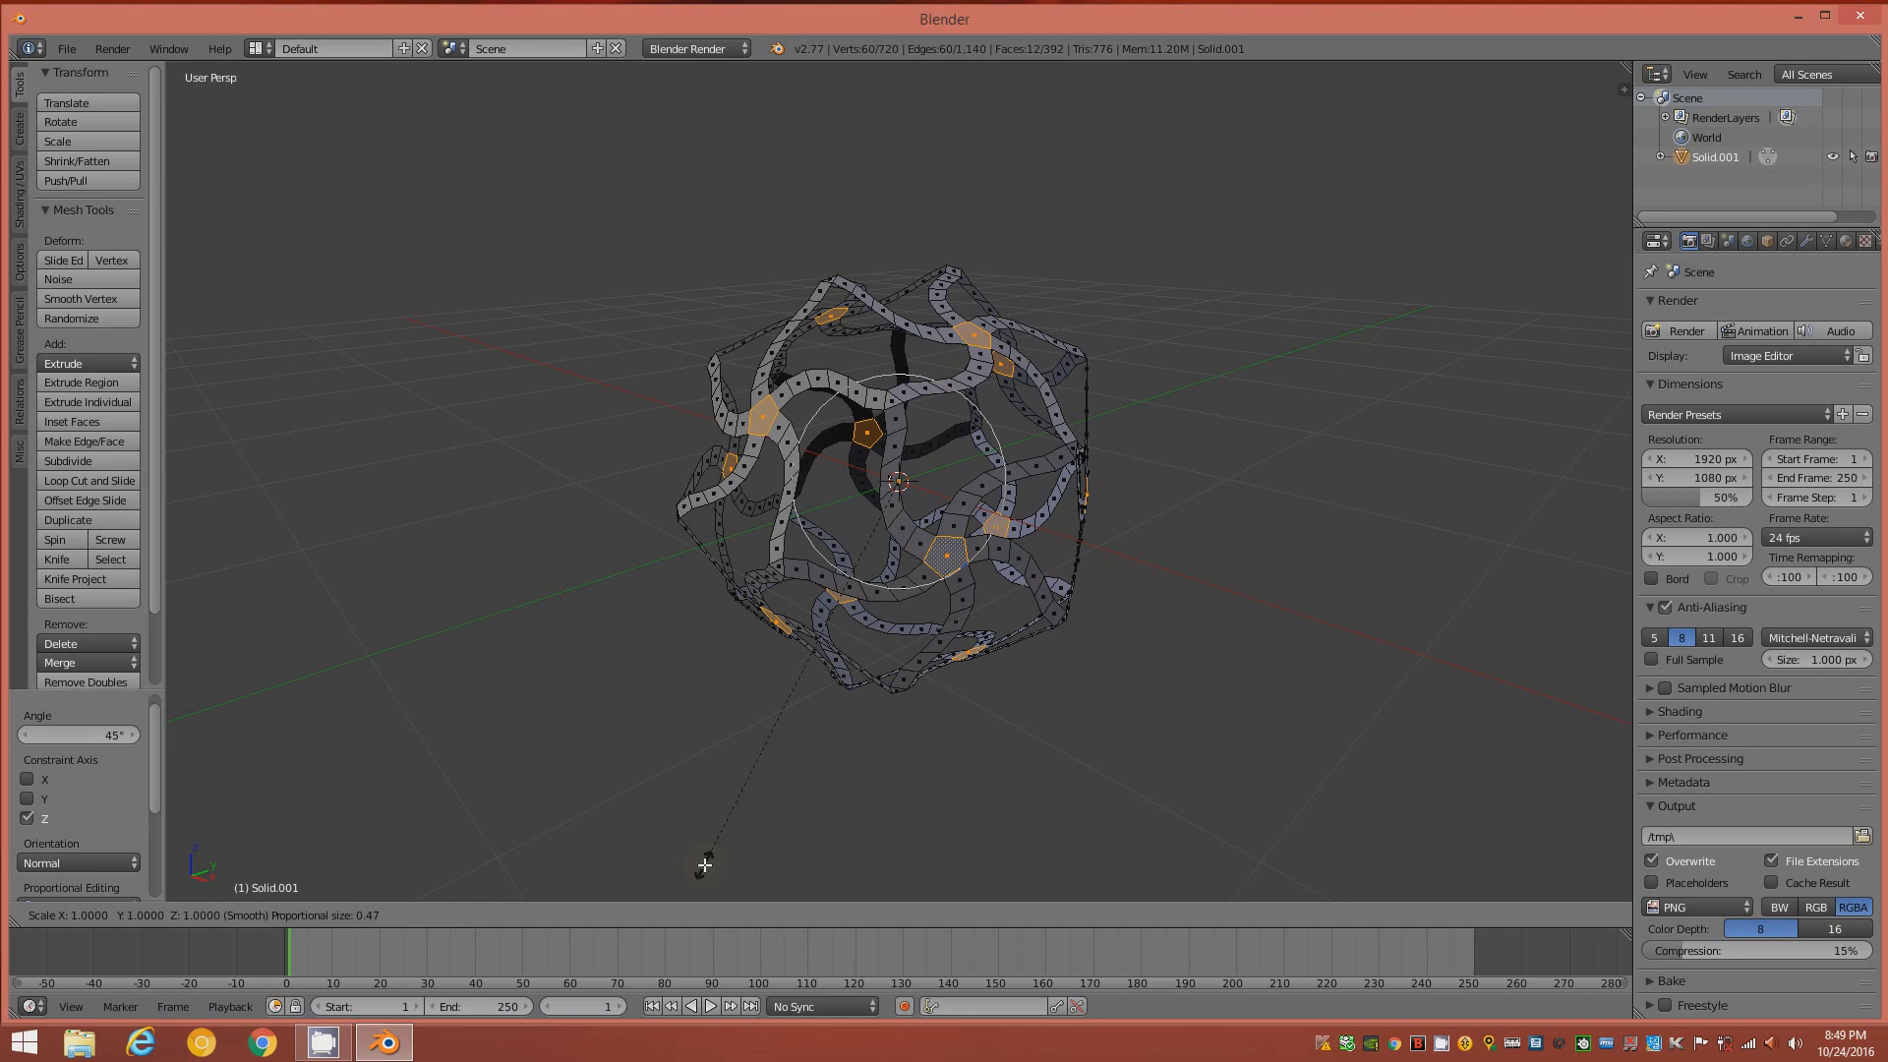
pyautogui.scroll(-1, 704, 866)
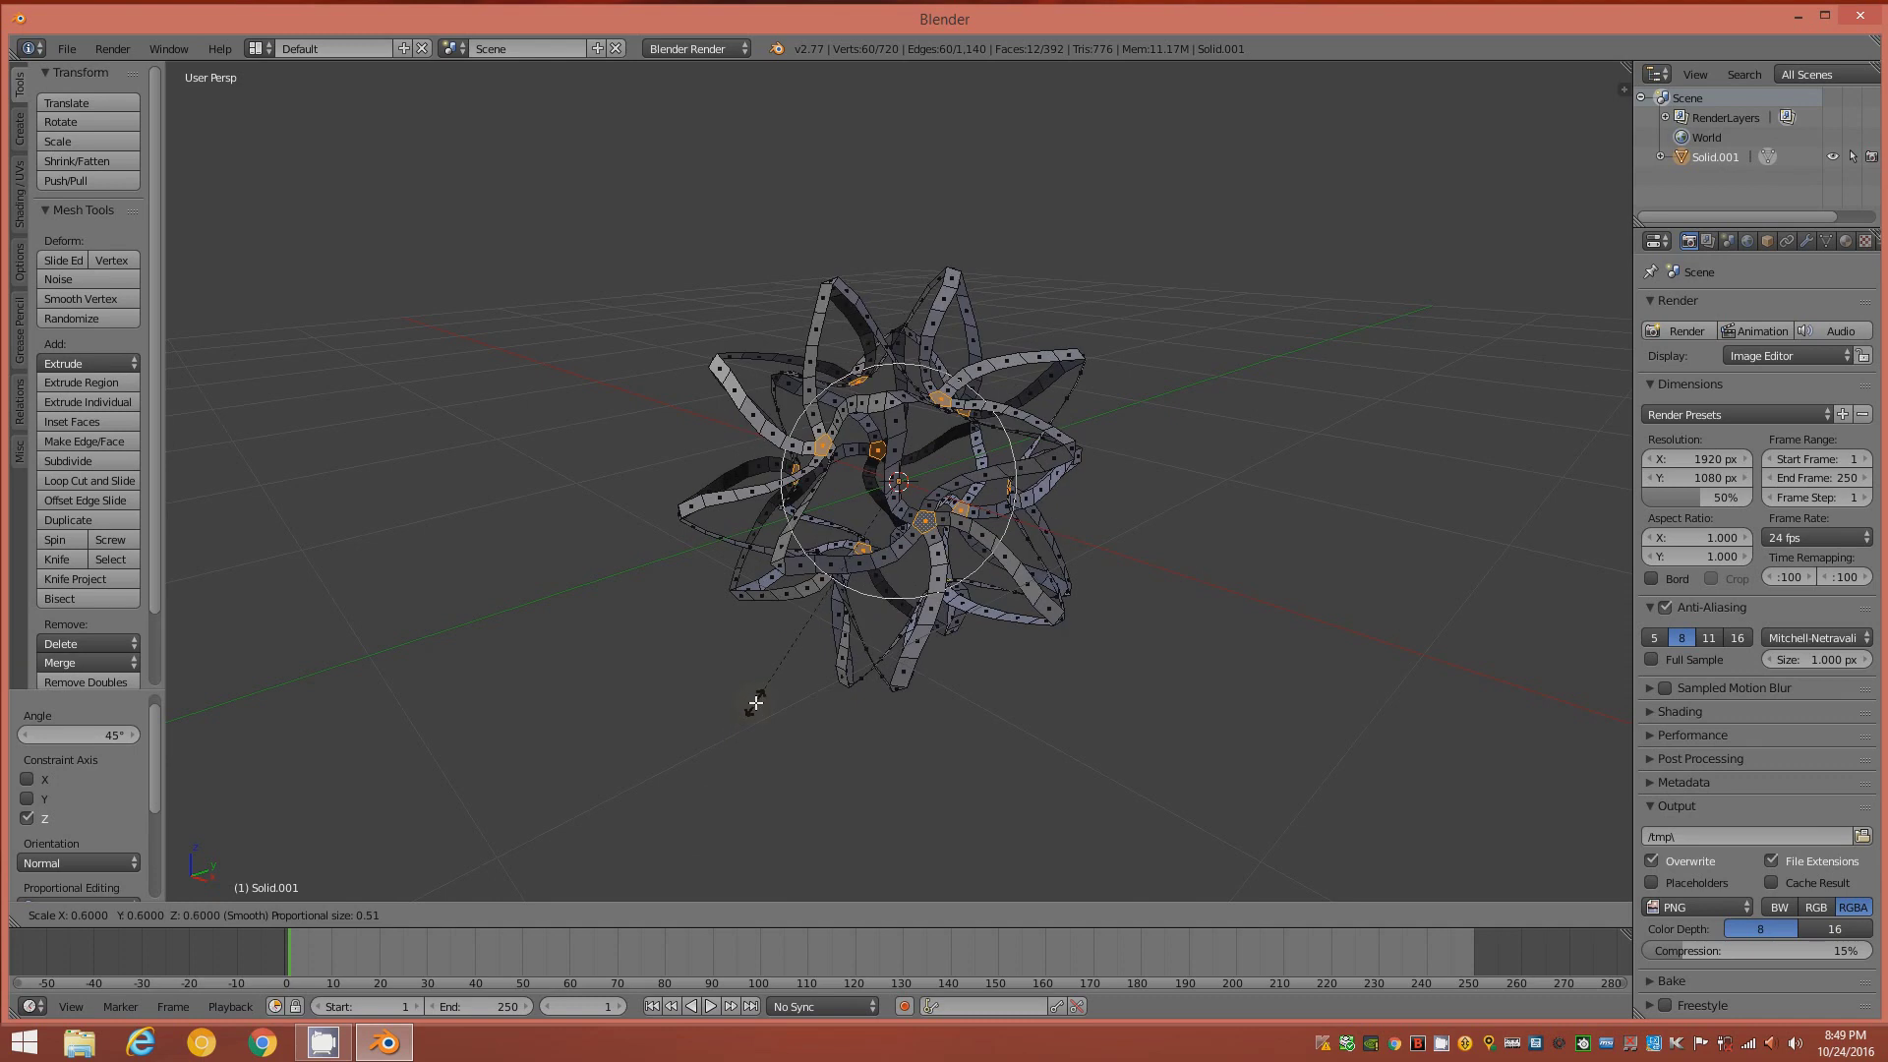
pyautogui.click(755, 702)
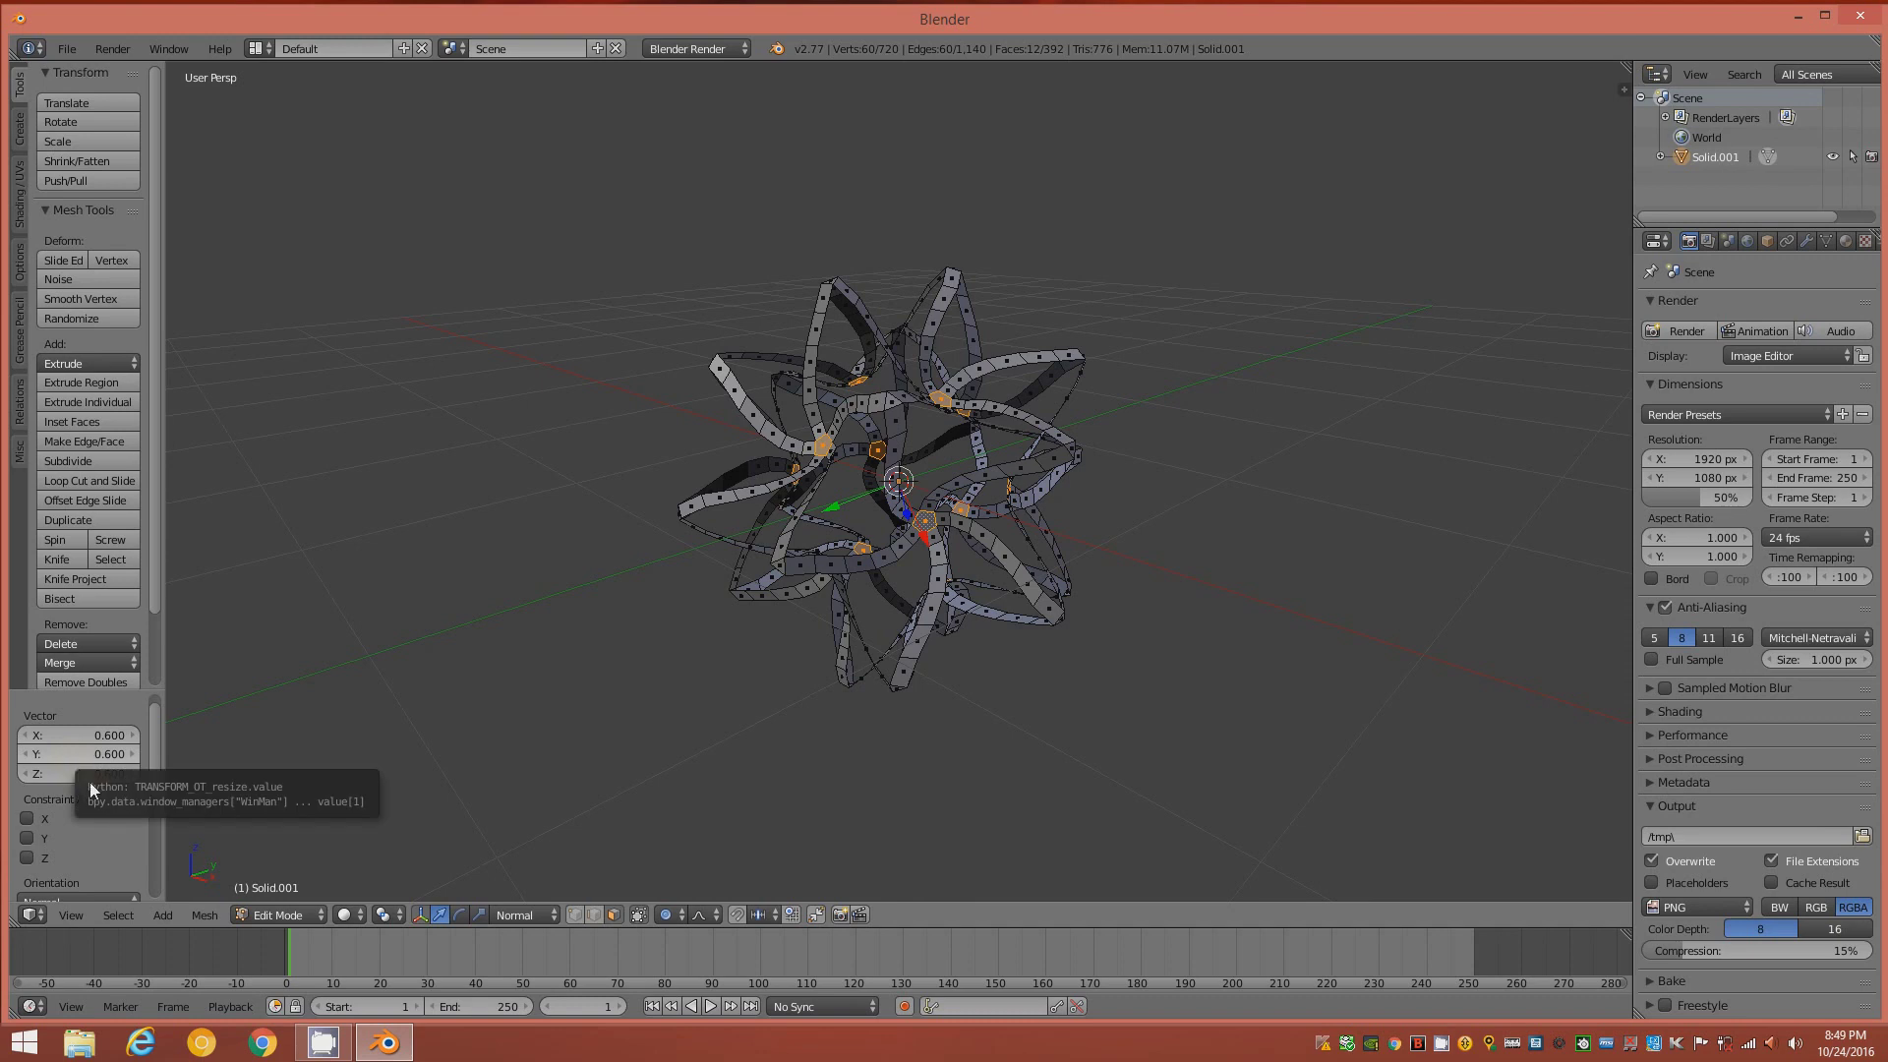
# - Grow the selection around the pentagonal hubs by one ring of faces and invert it to select the remaining strut faces
pyautogui.moveTo(947, 721); pyautogui.dragTo(942, 718, button='middle')
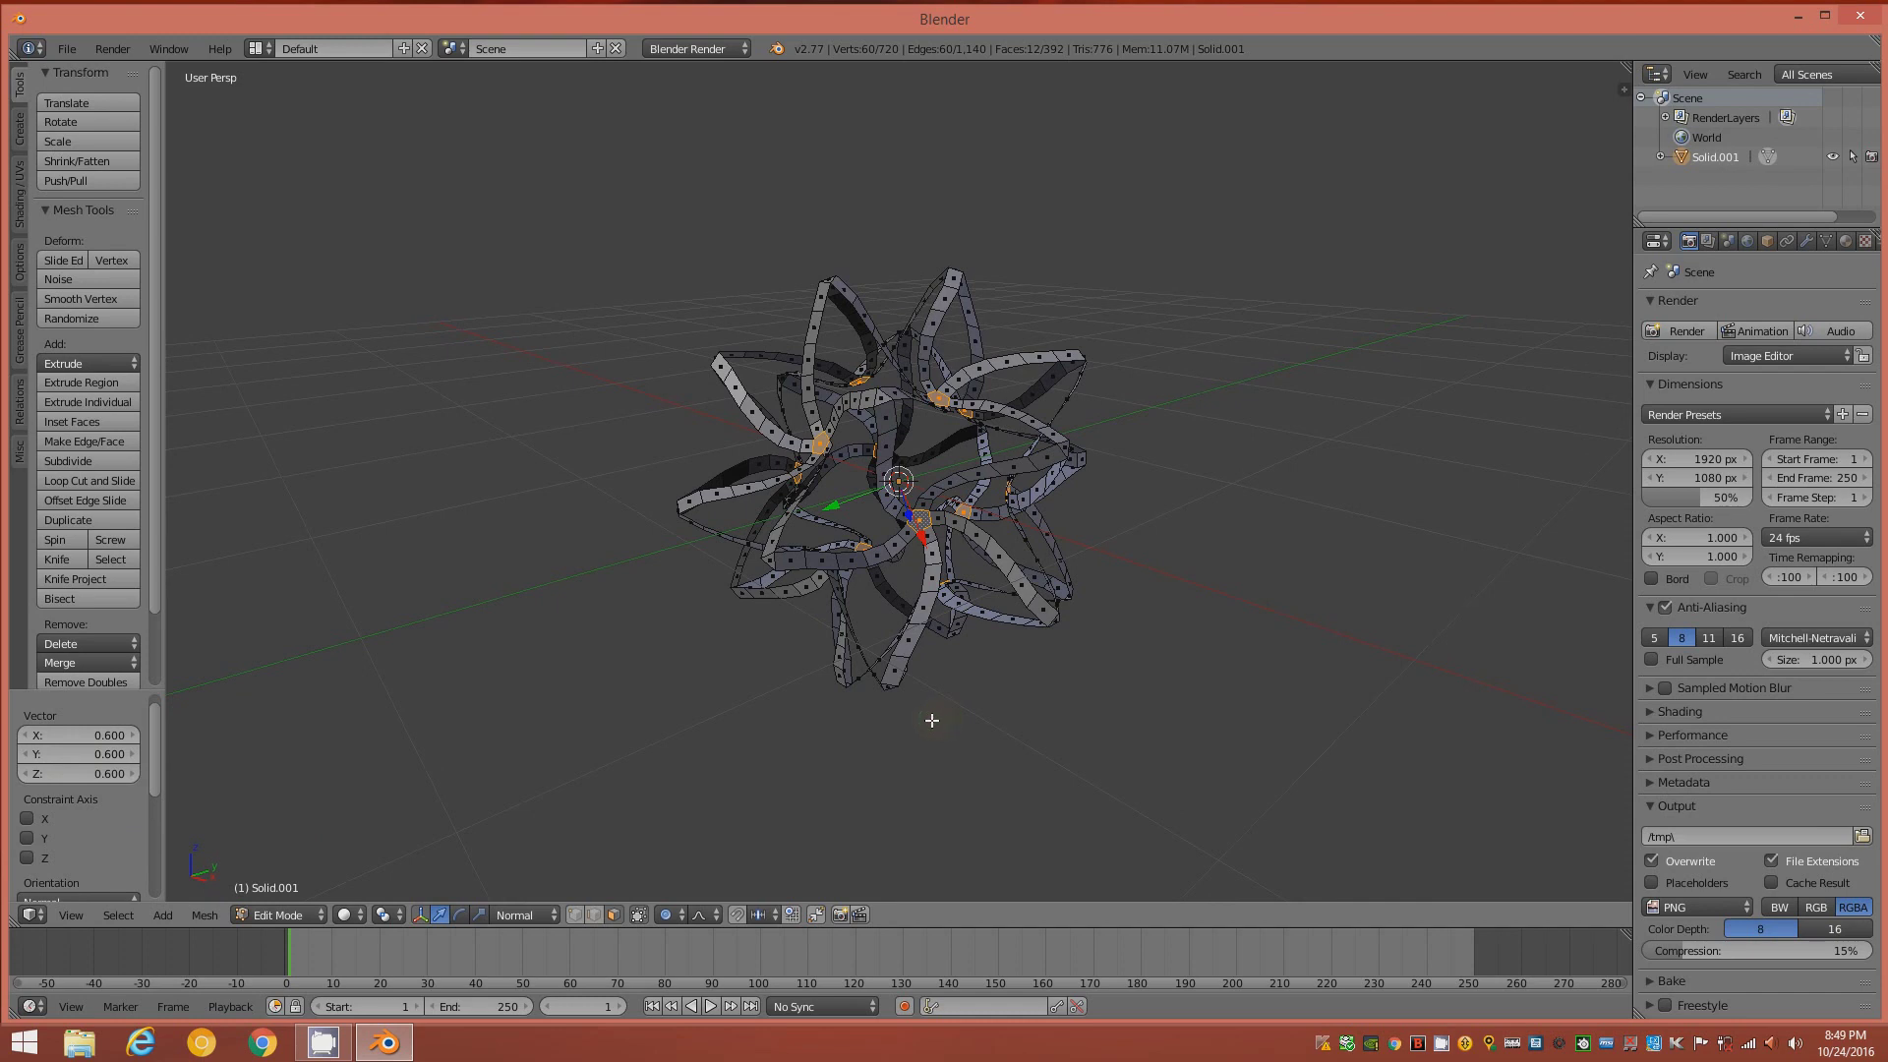
pyautogui.scroll(1, 905, 522)
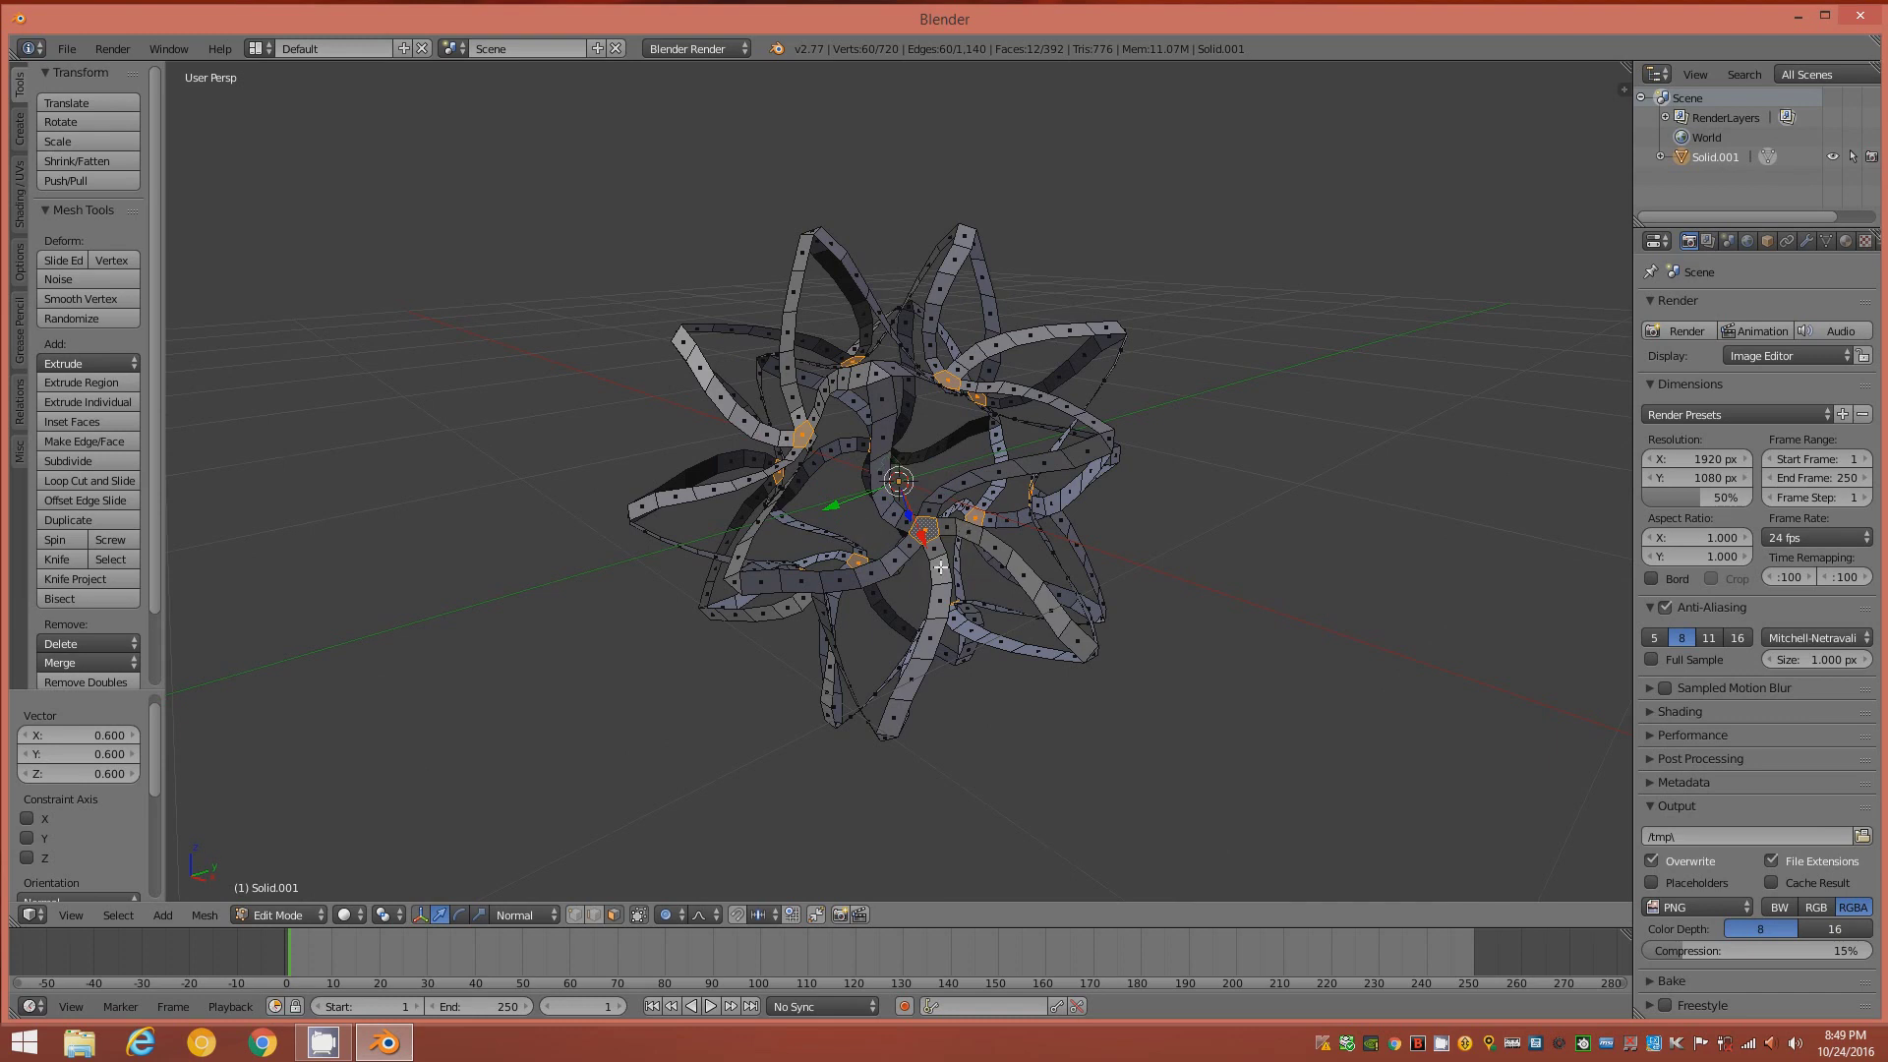
pyautogui.moveTo(903, 548); pyautogui.dragTo(929, 547, button='middle')
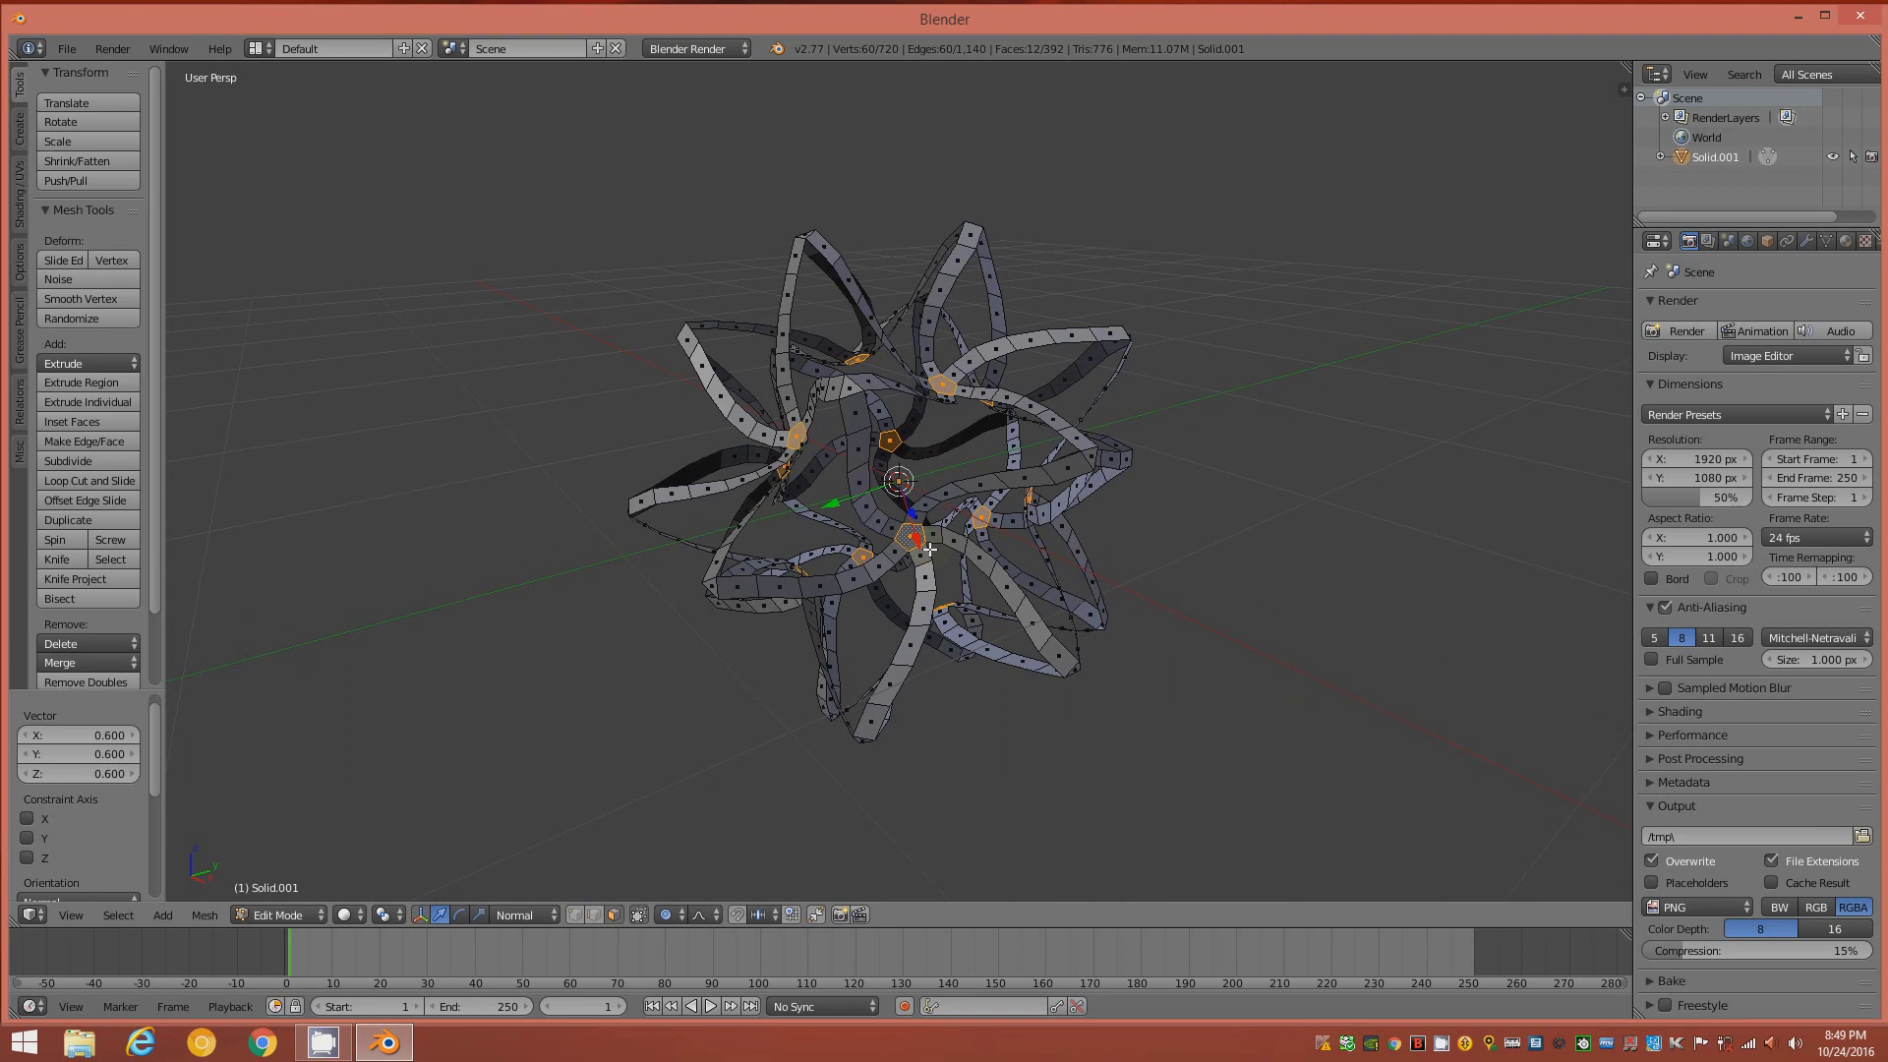
pyautogui.press('ctrl+KP_Add')
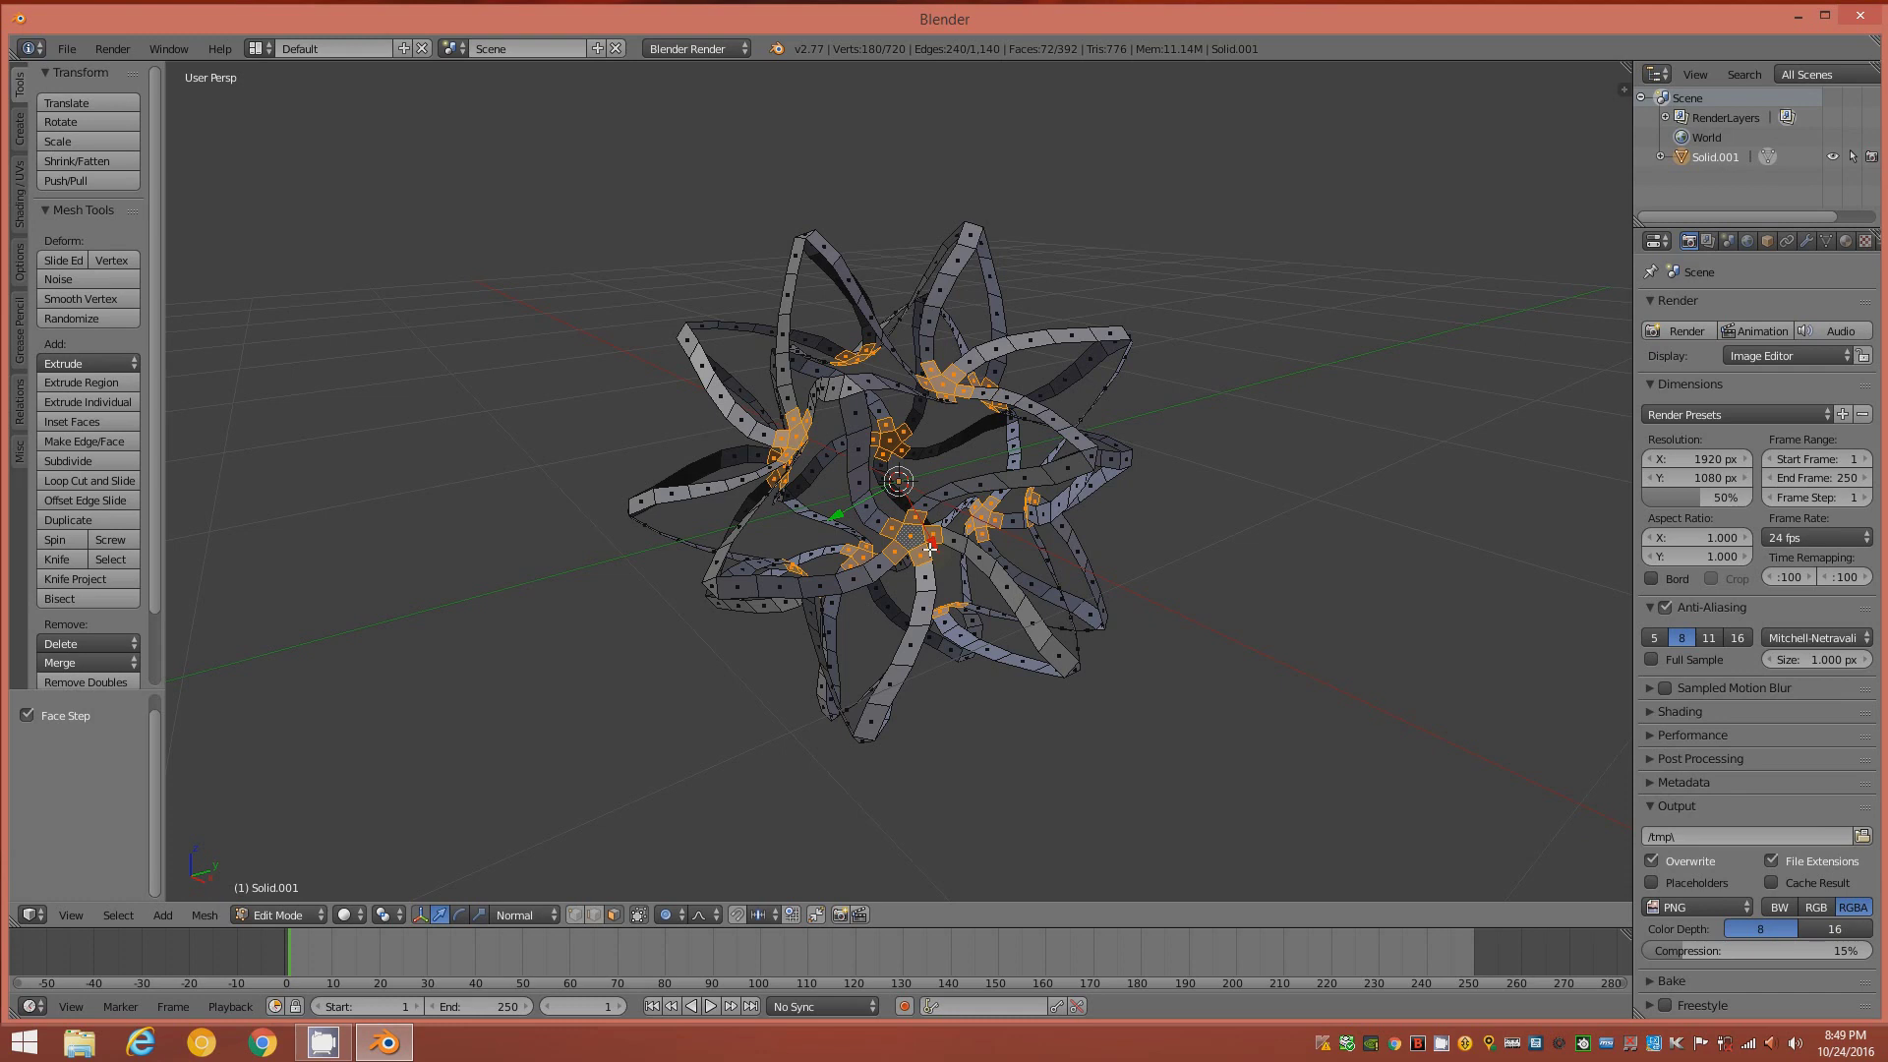
pyautogui.hotkey('ctrl', 'i')
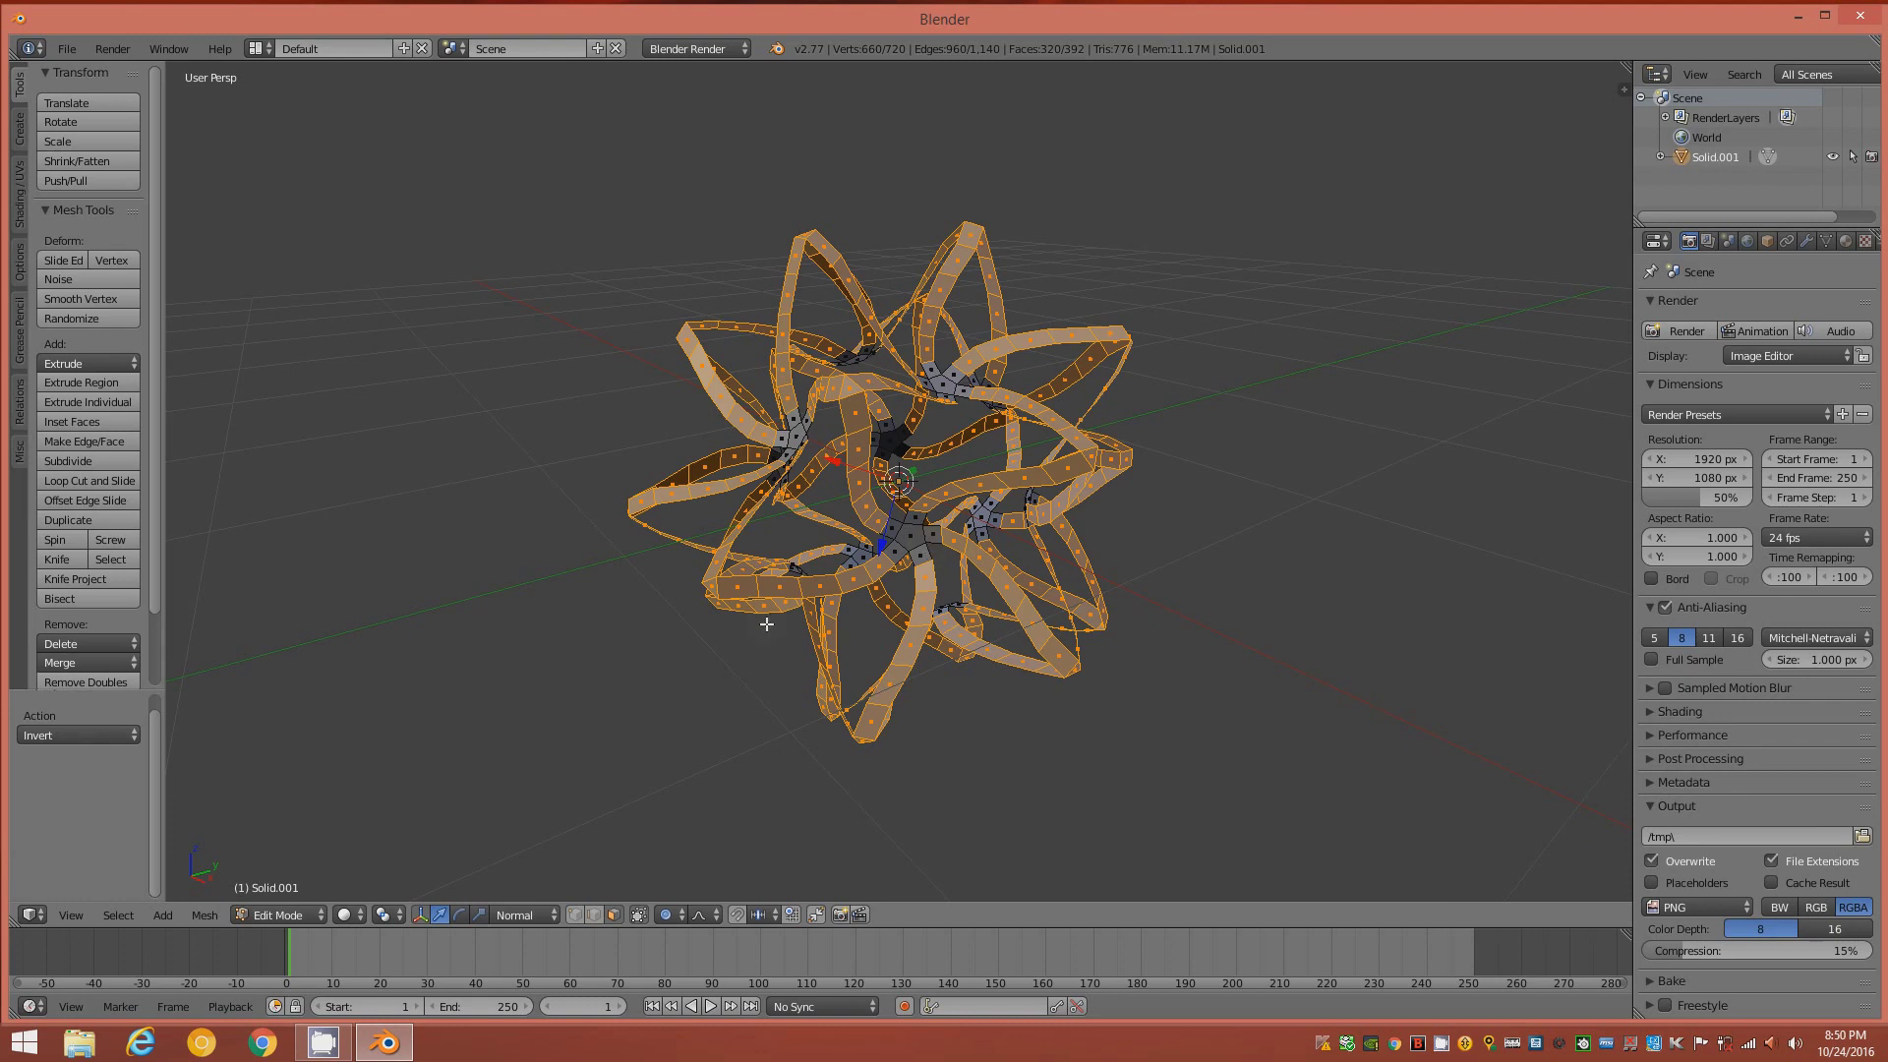
# - Disable proportional editing and set the pivot point to Individual Origins
pyautogui.click(682, 913)
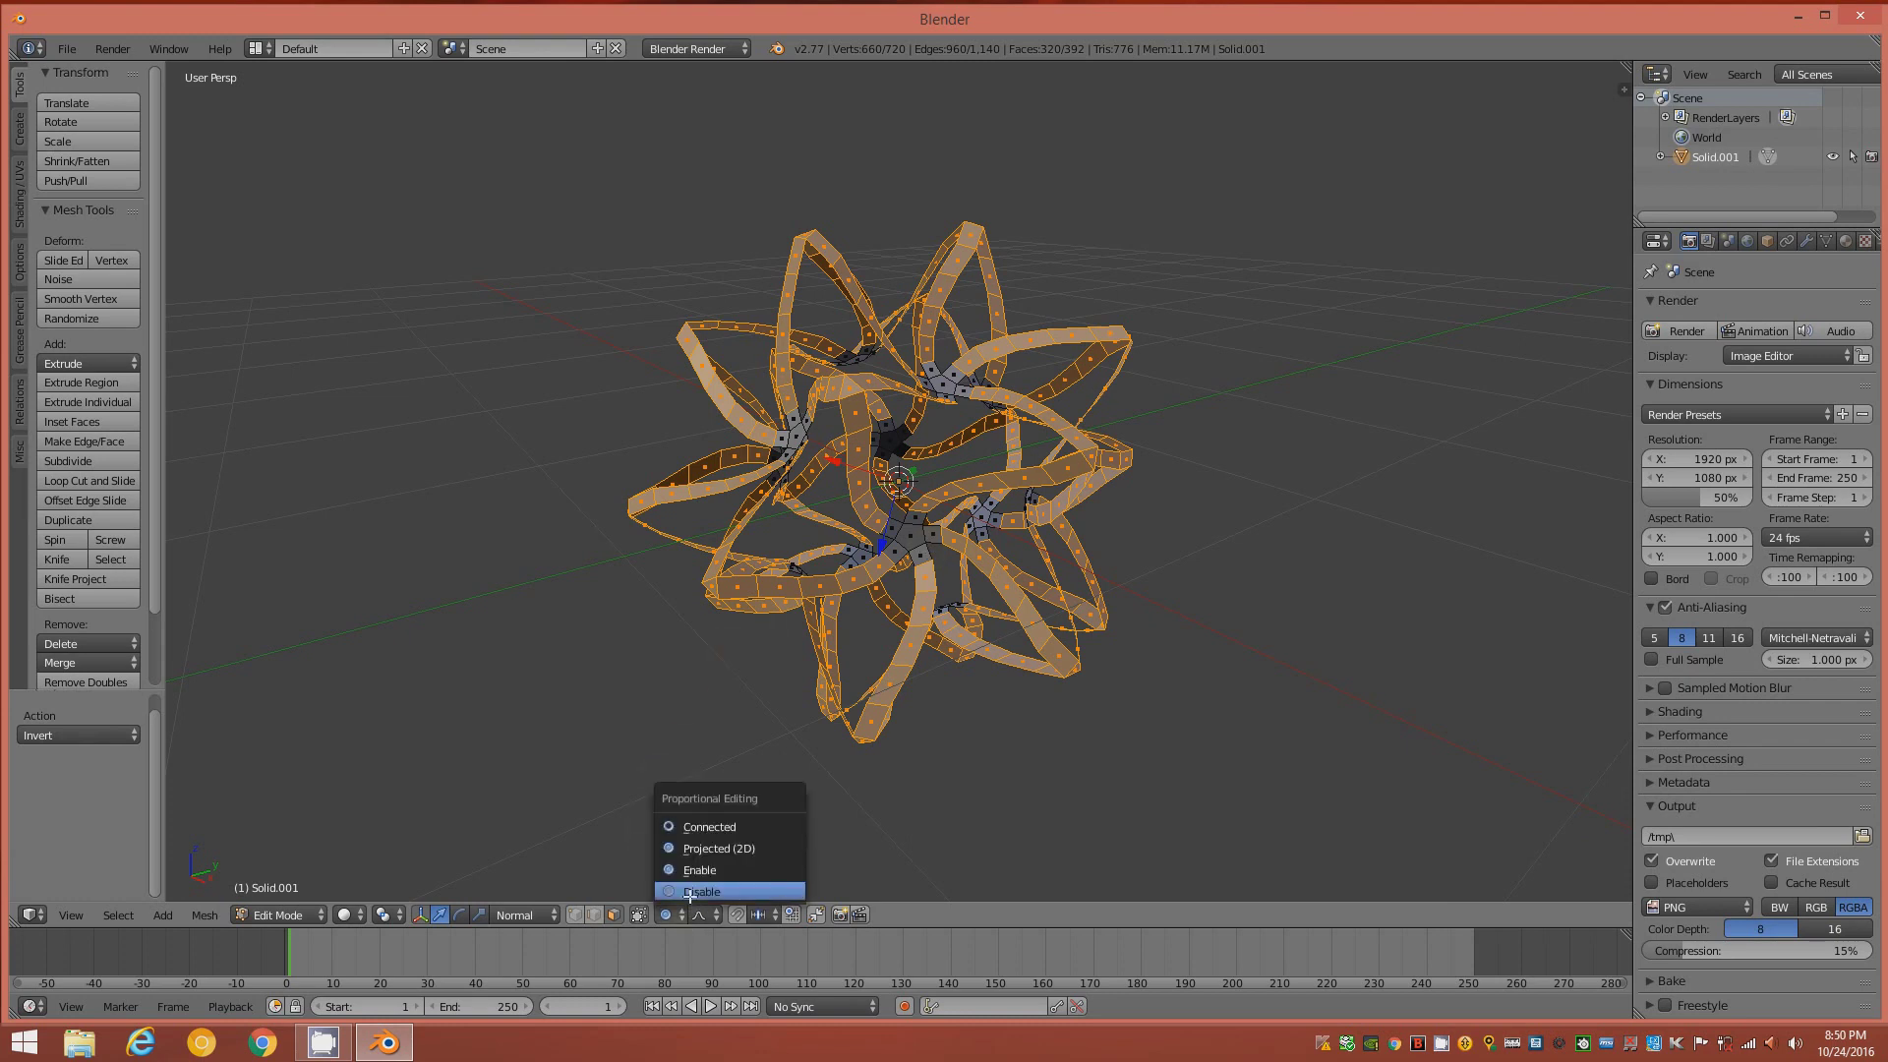
pyautogui.click(688, 895)
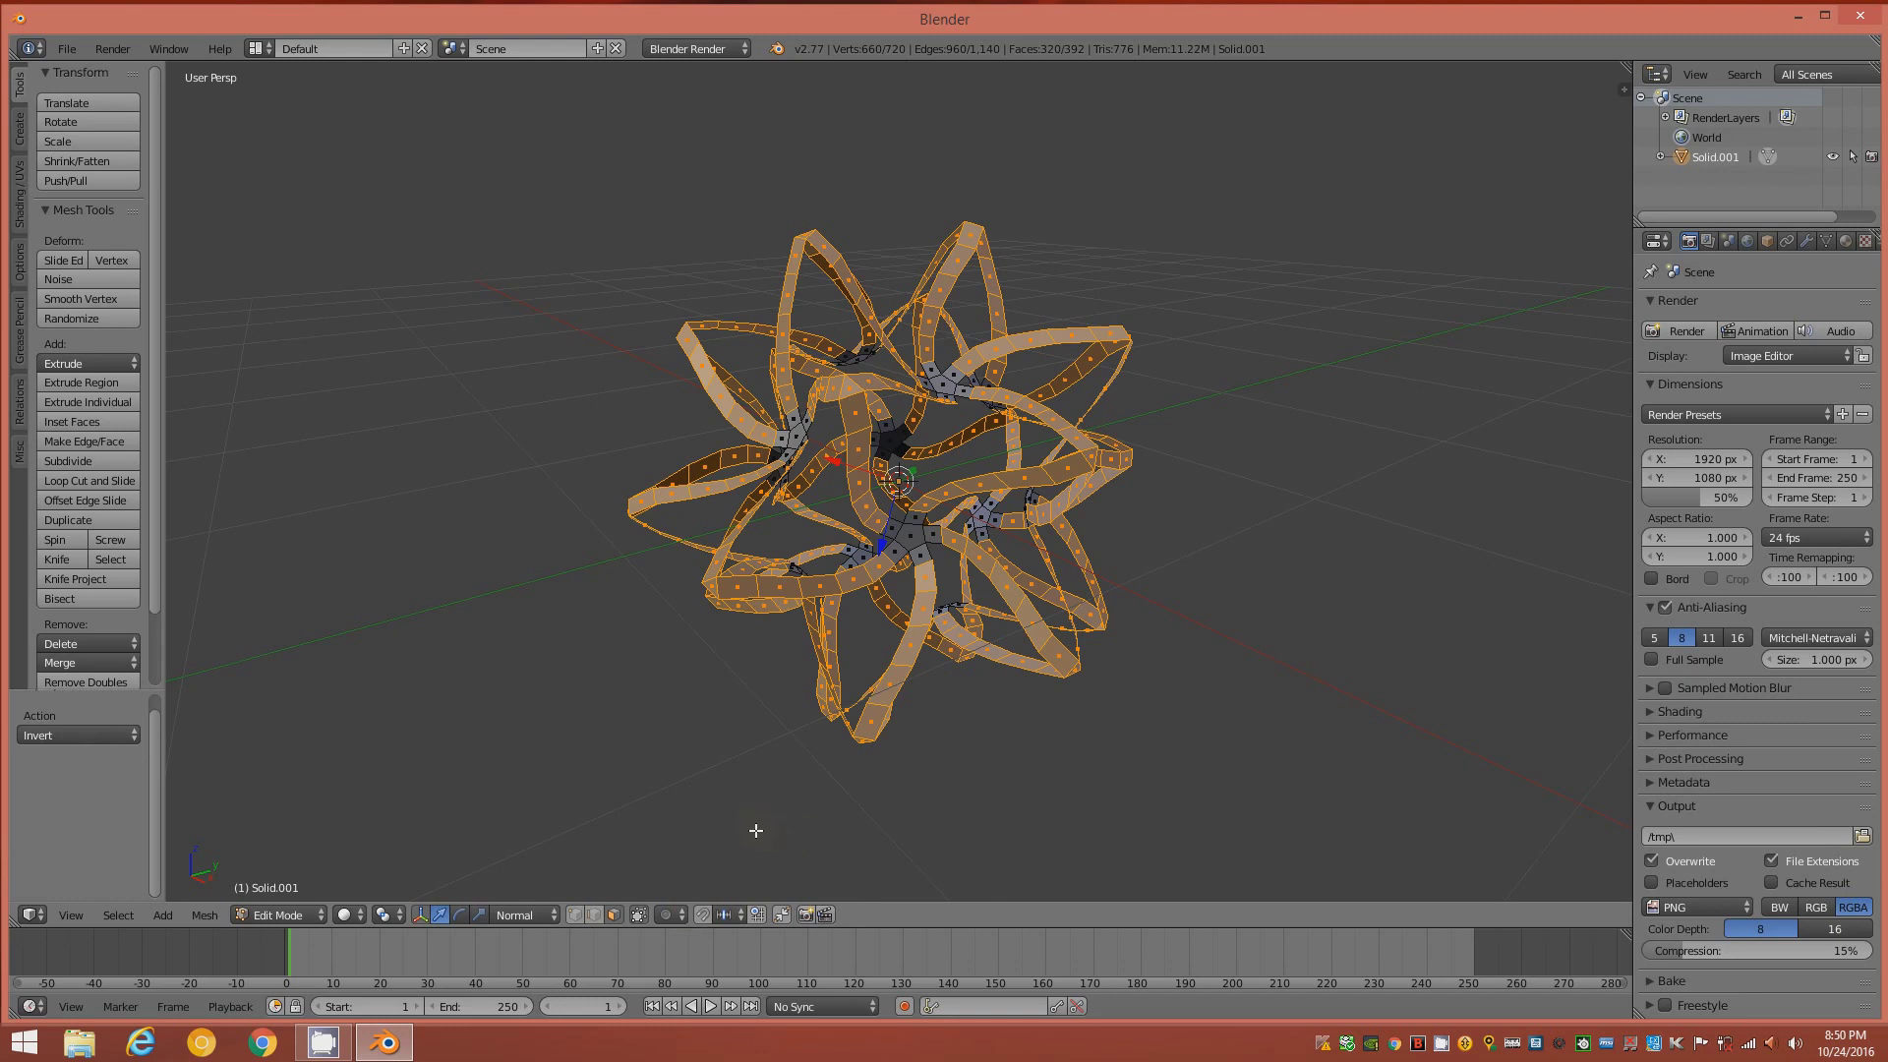
pyautogui.click(402, 917)
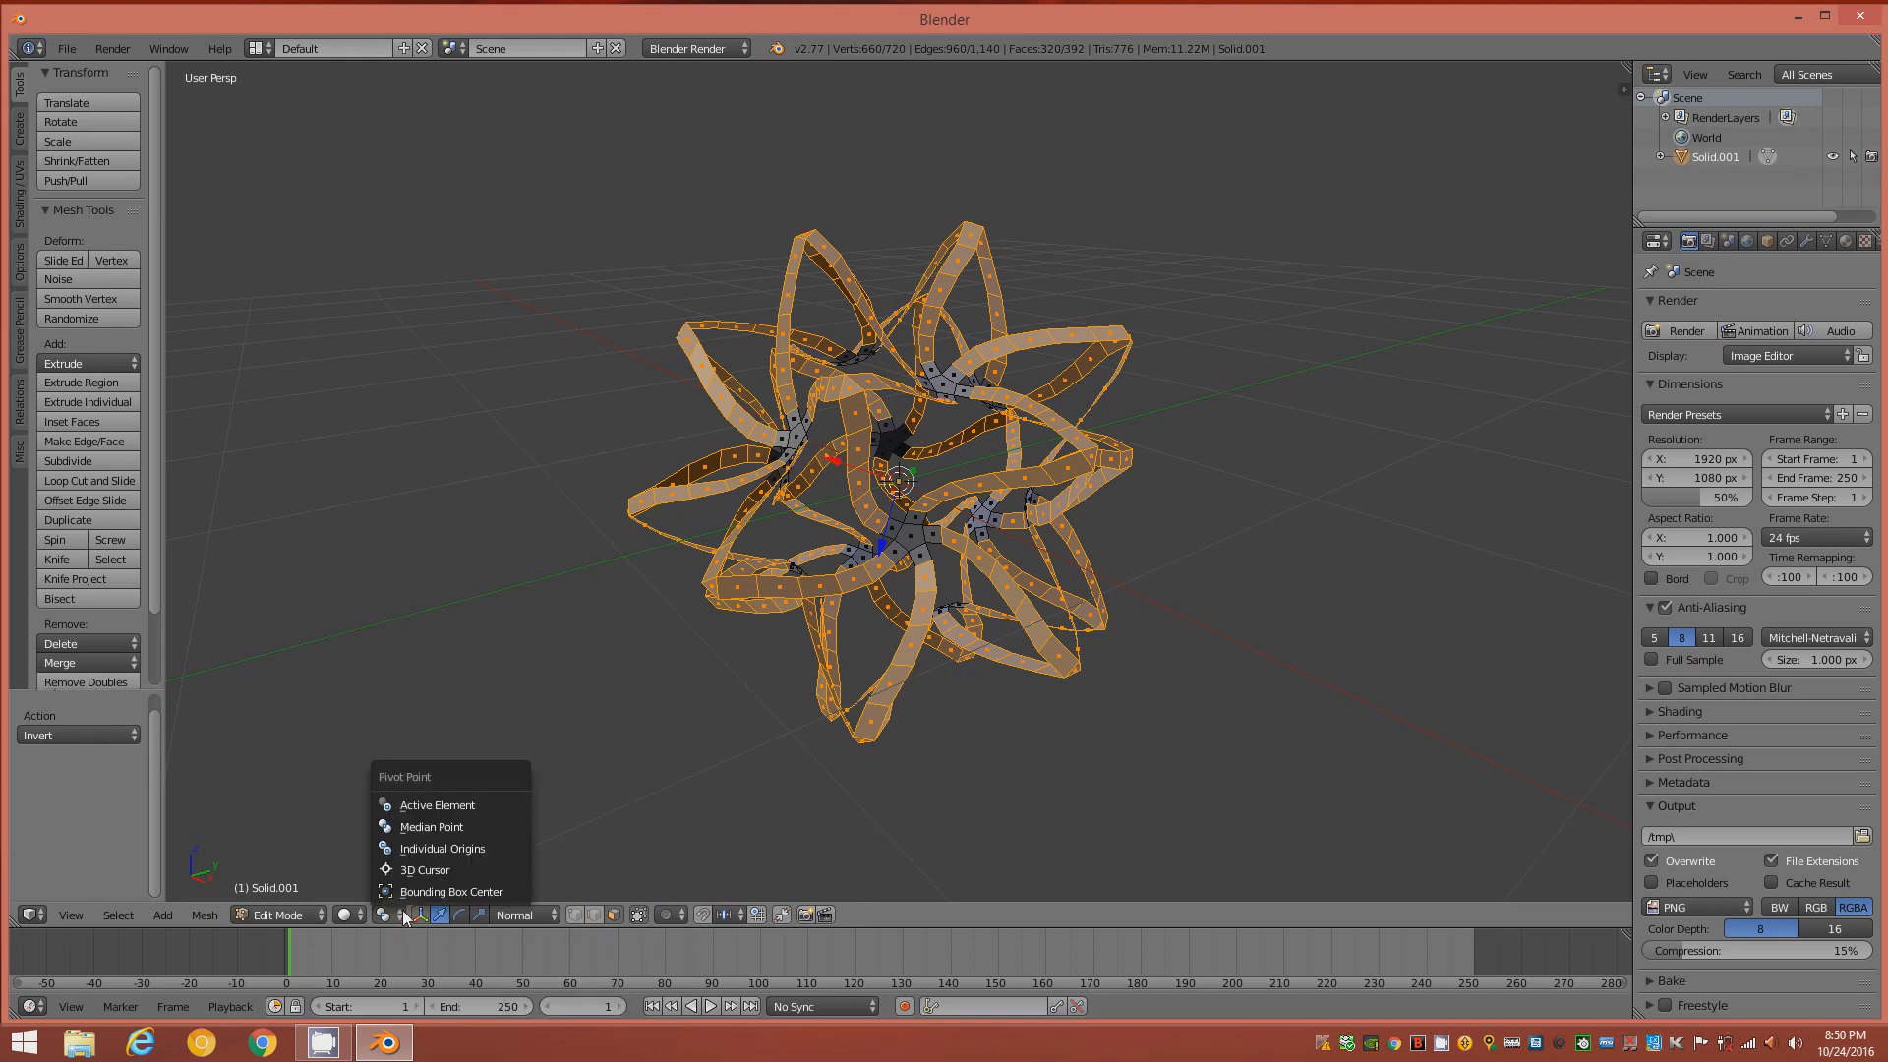
pyautogui.click(462, 848)
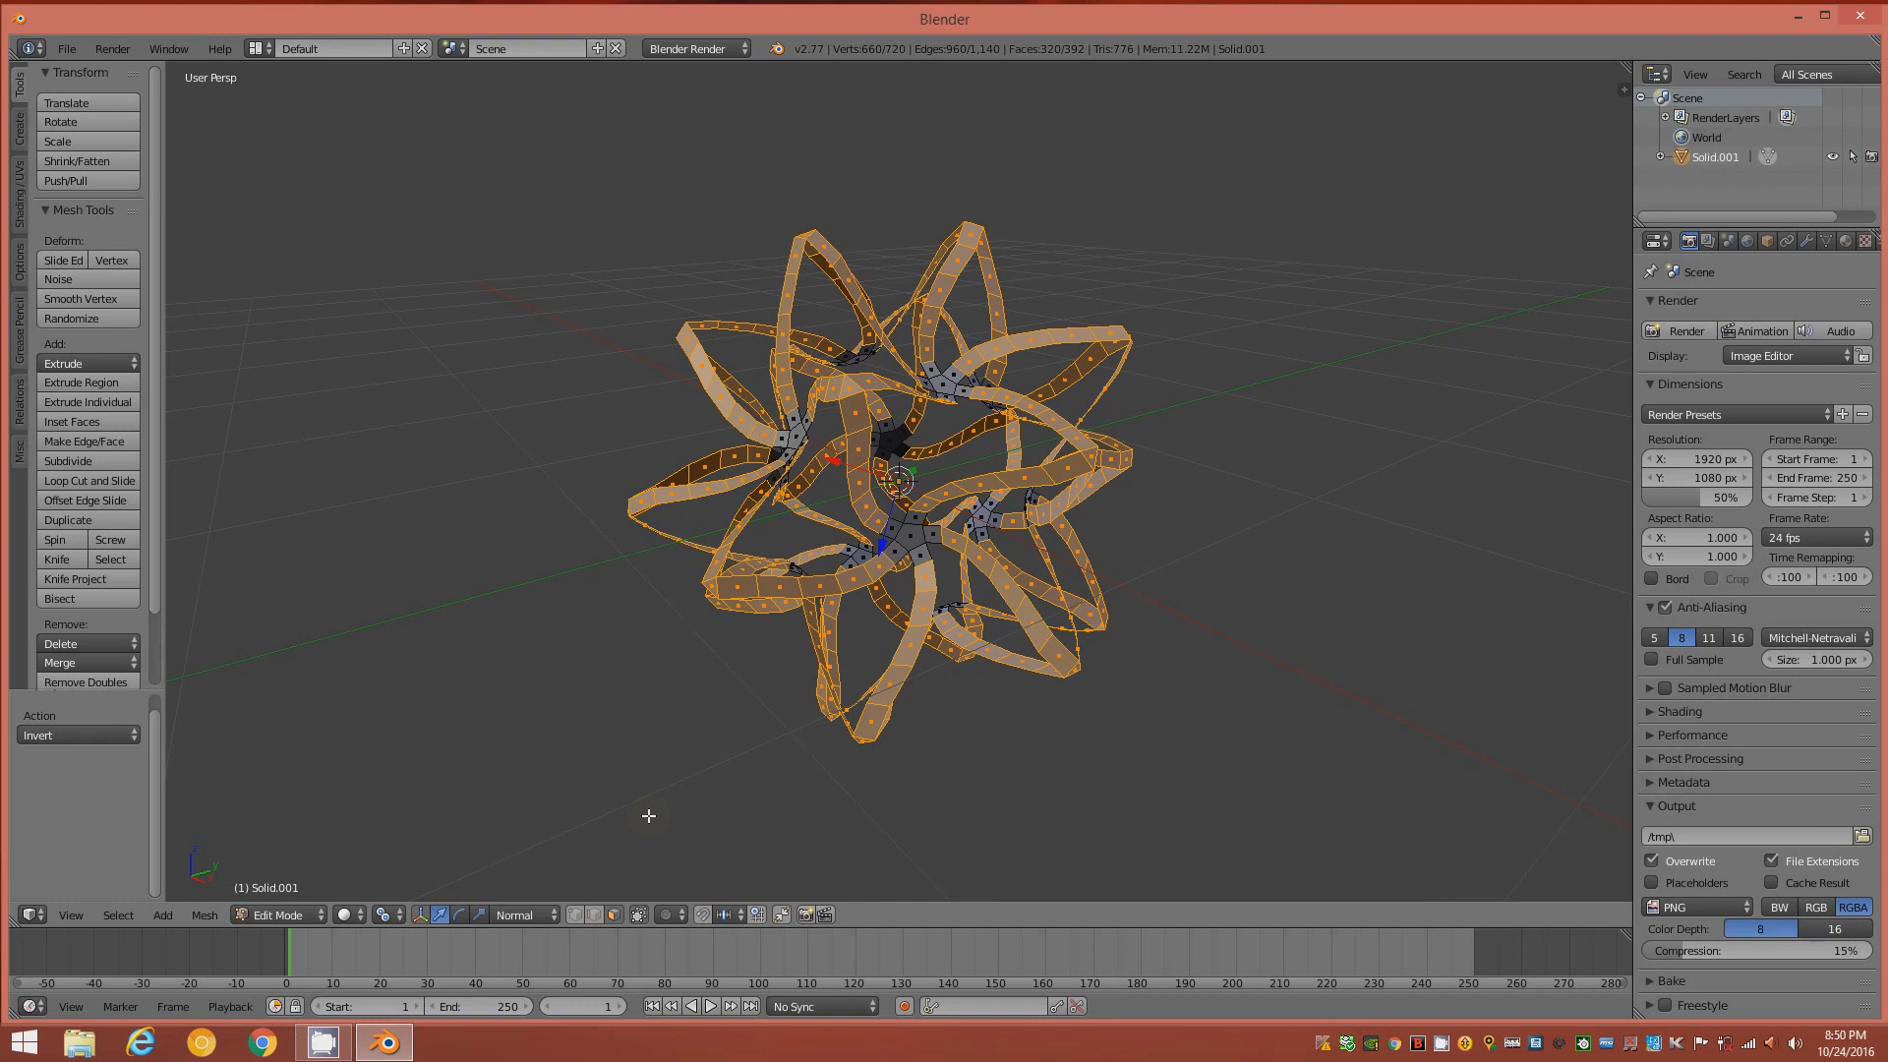
# - Rotate the selected strut sections -60° around their normal Z axes
pyautogui.press('r')
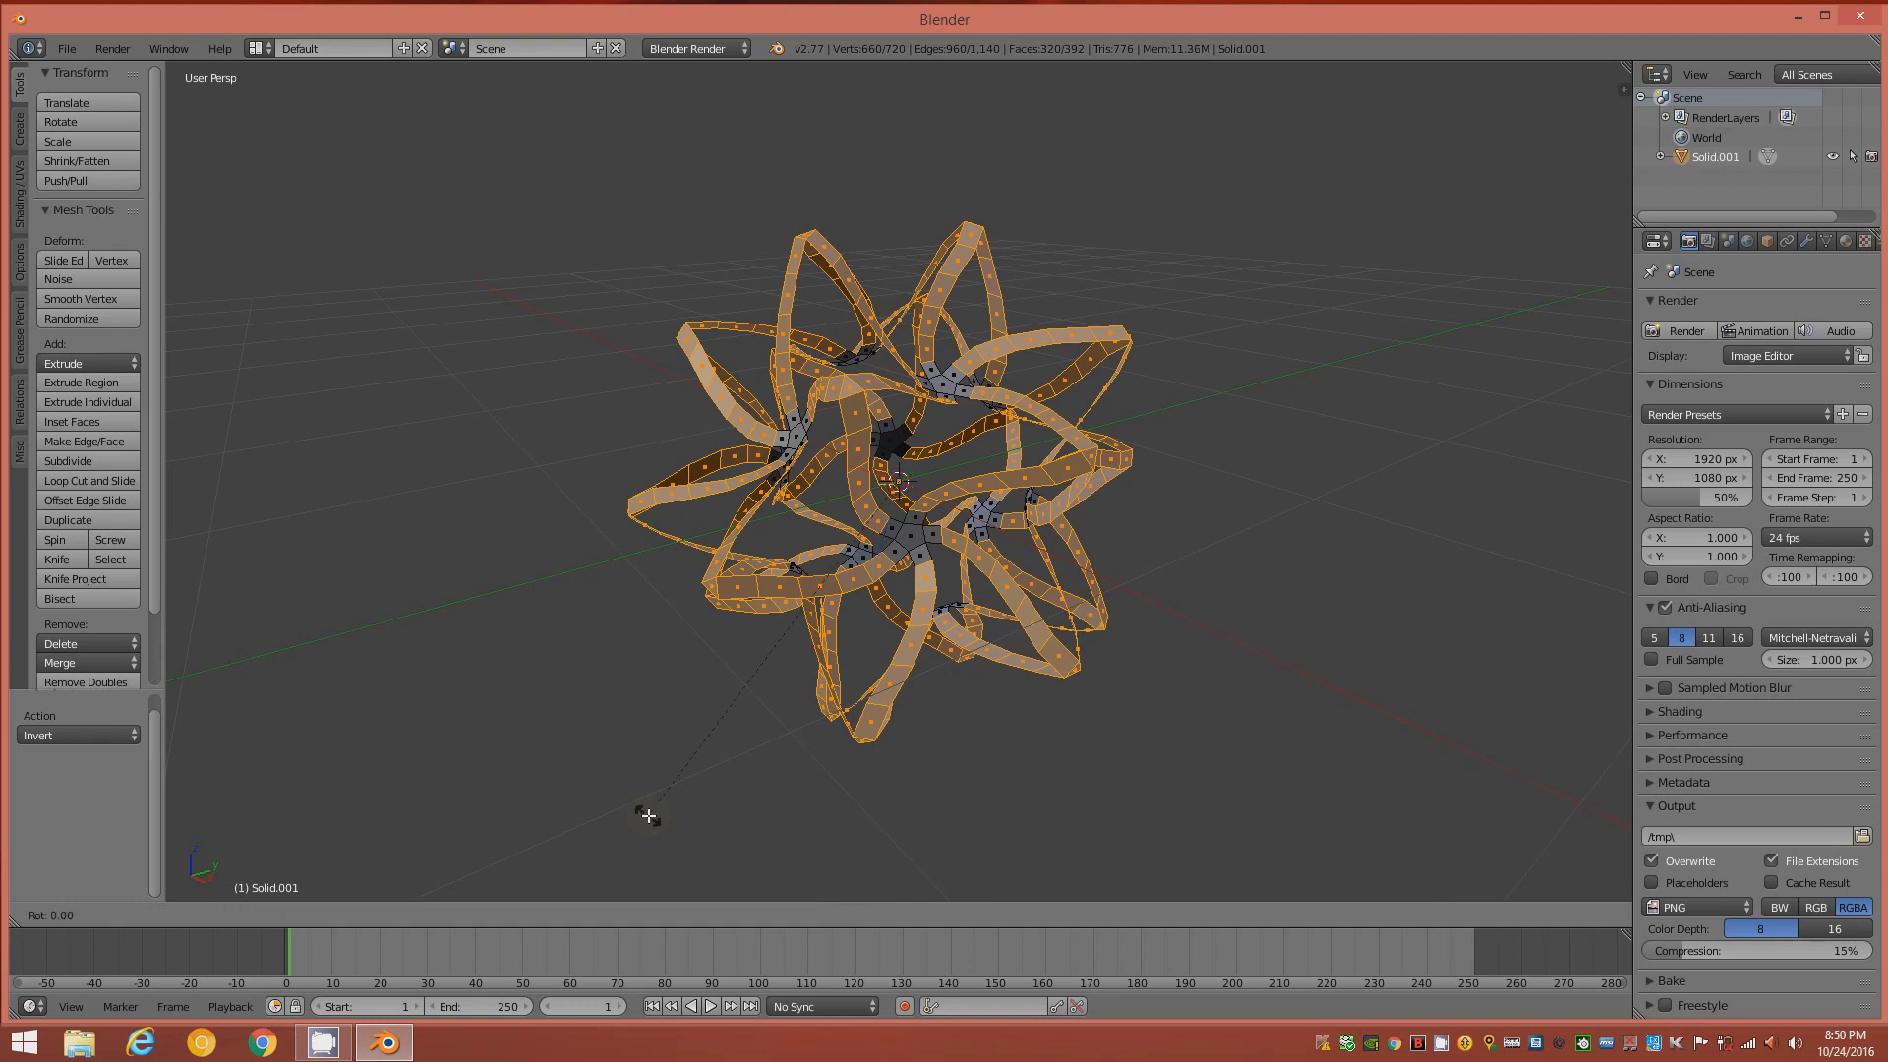
pyautogui.press('z')
pyautogui.press('z')
pyautogui.press('z')
pyautogui.press('z')
pyautogui.press('z')
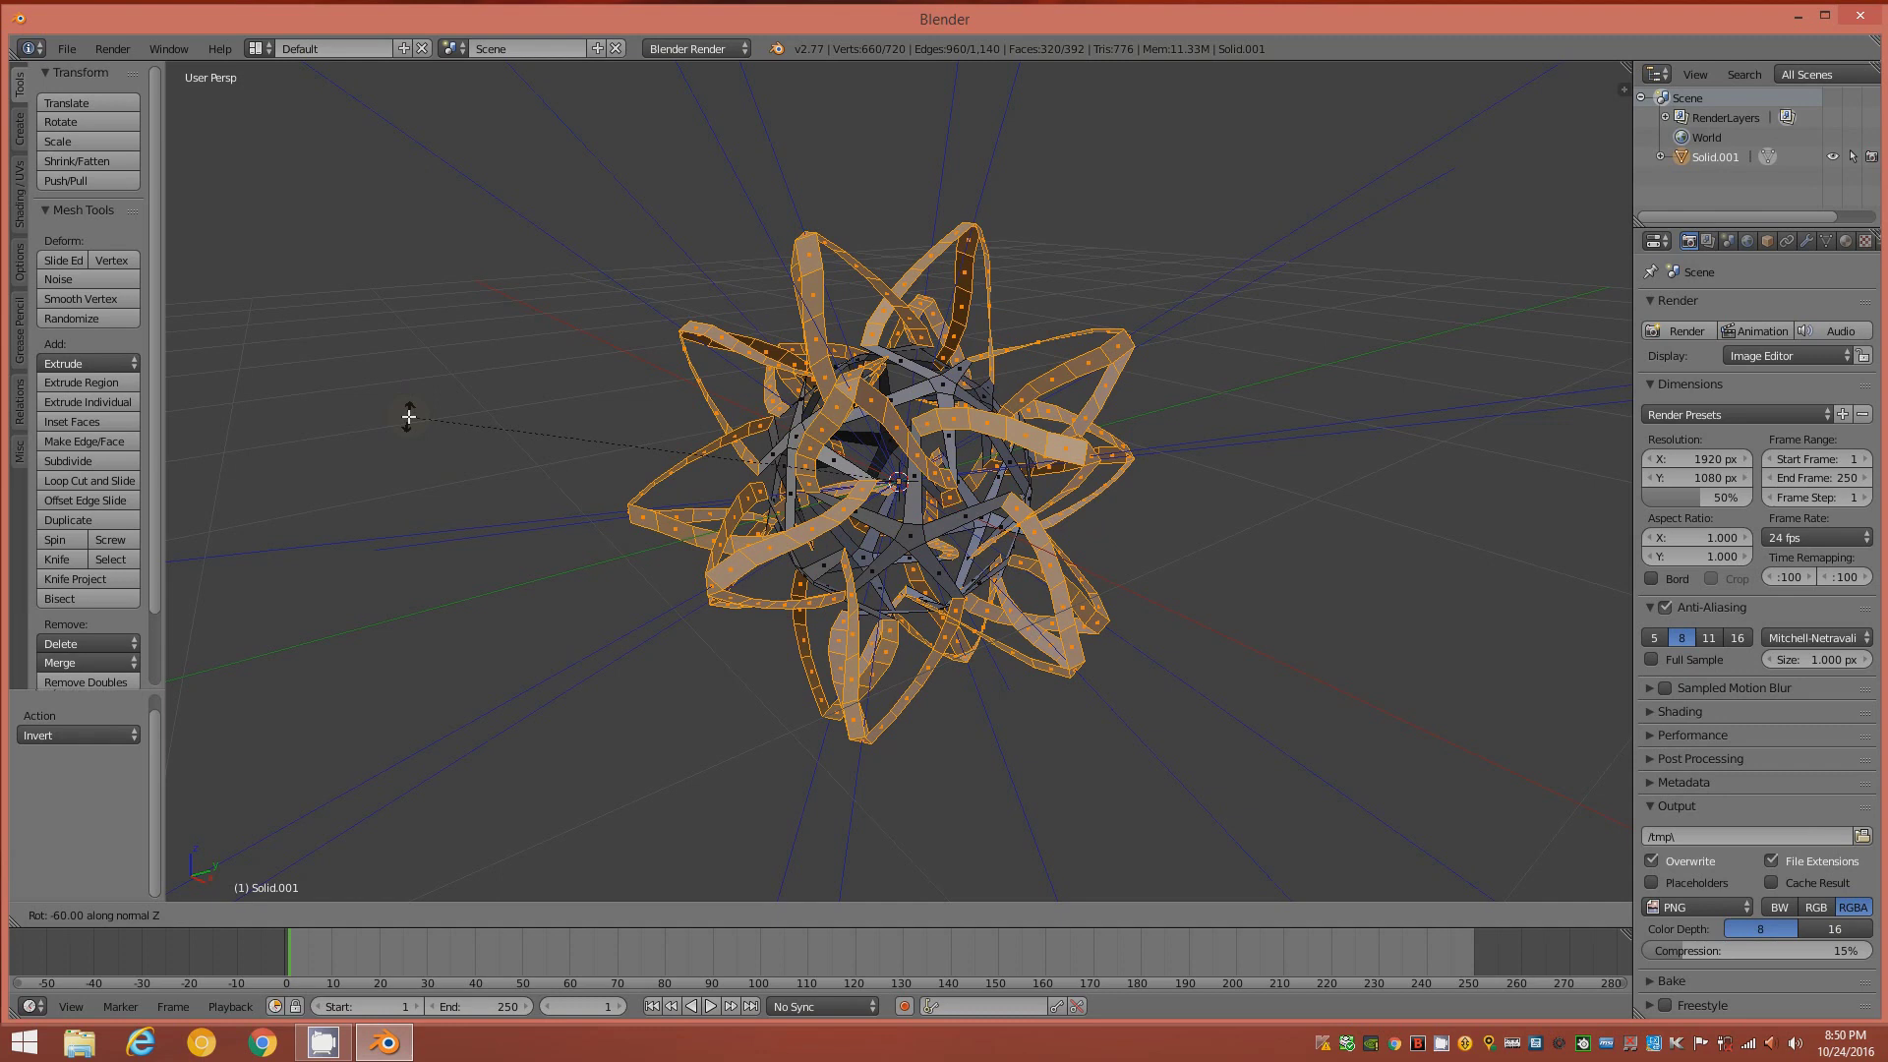
pyautogui.click(409, 417)
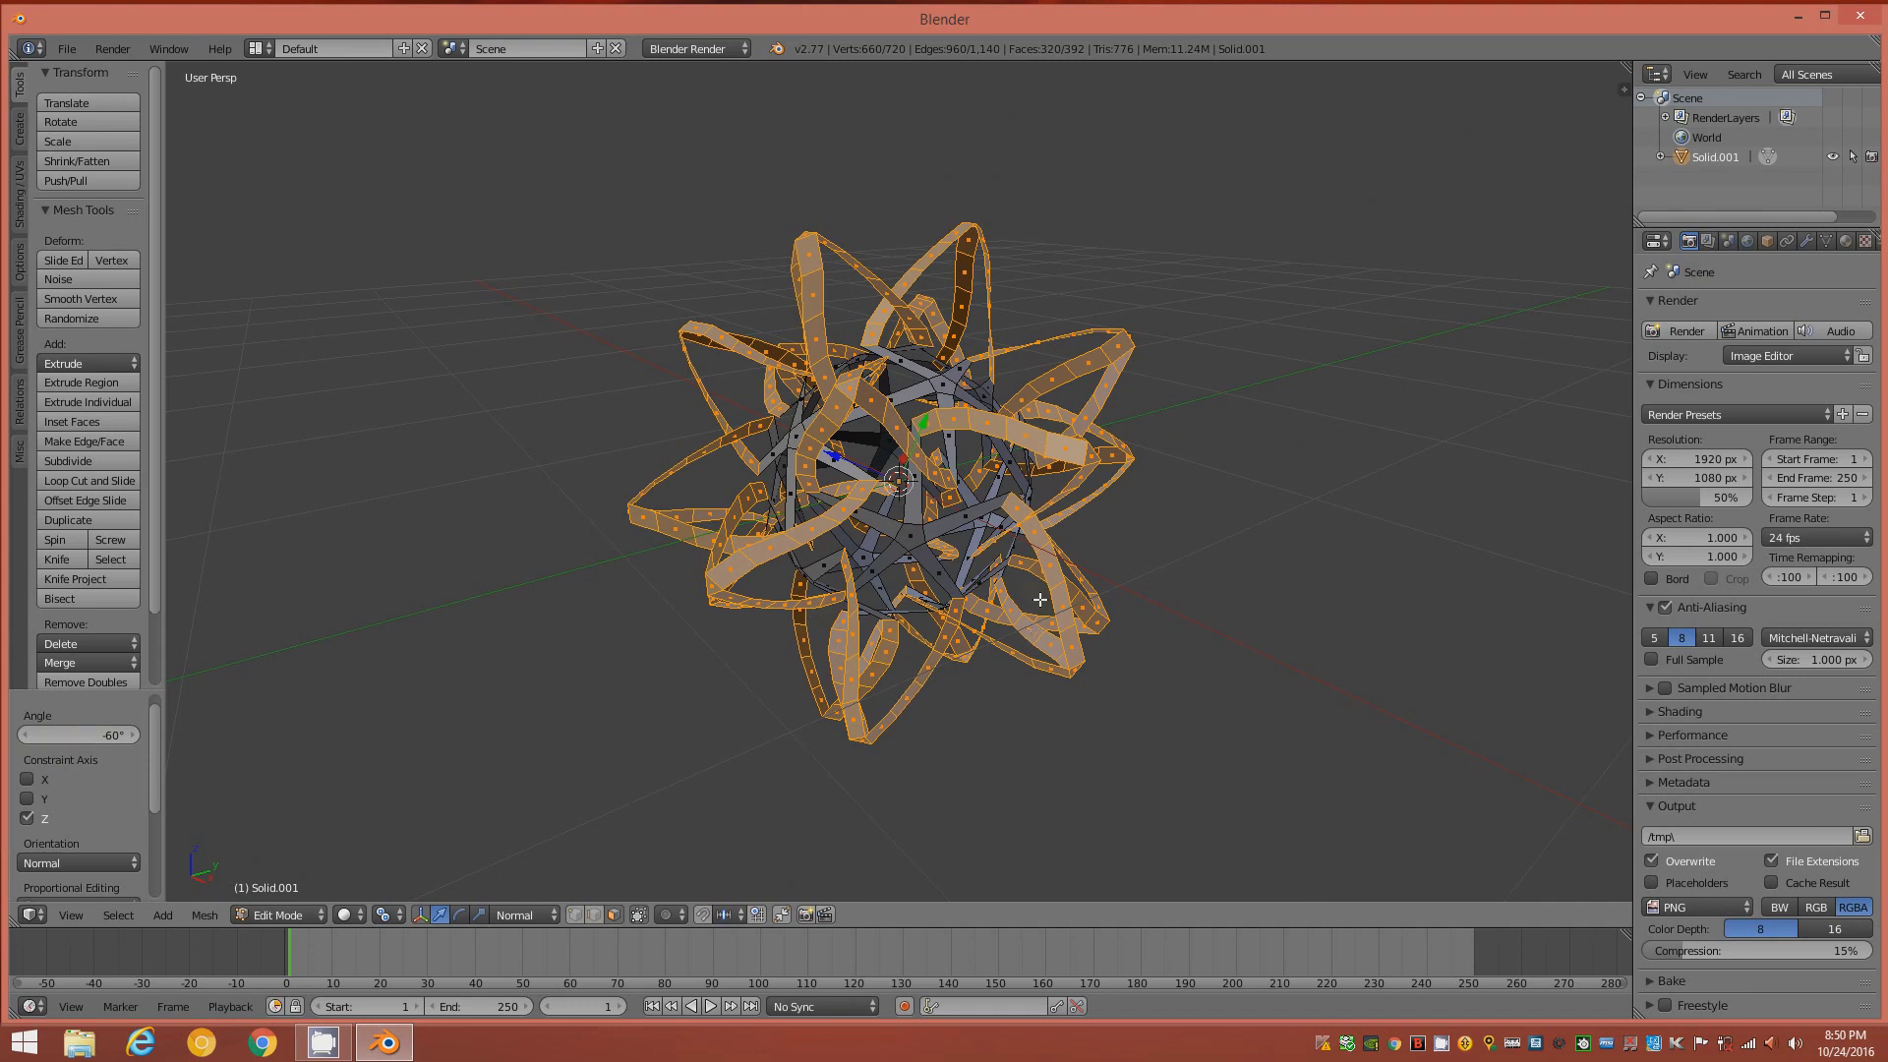
# - In edge selection mode, select the long edges of one stretched strut beside a hub and extend the selection to edges of similar length
pyautogui.moveTo(1036, 587); pyautogui.dragTo(1065, 543, button='middle')
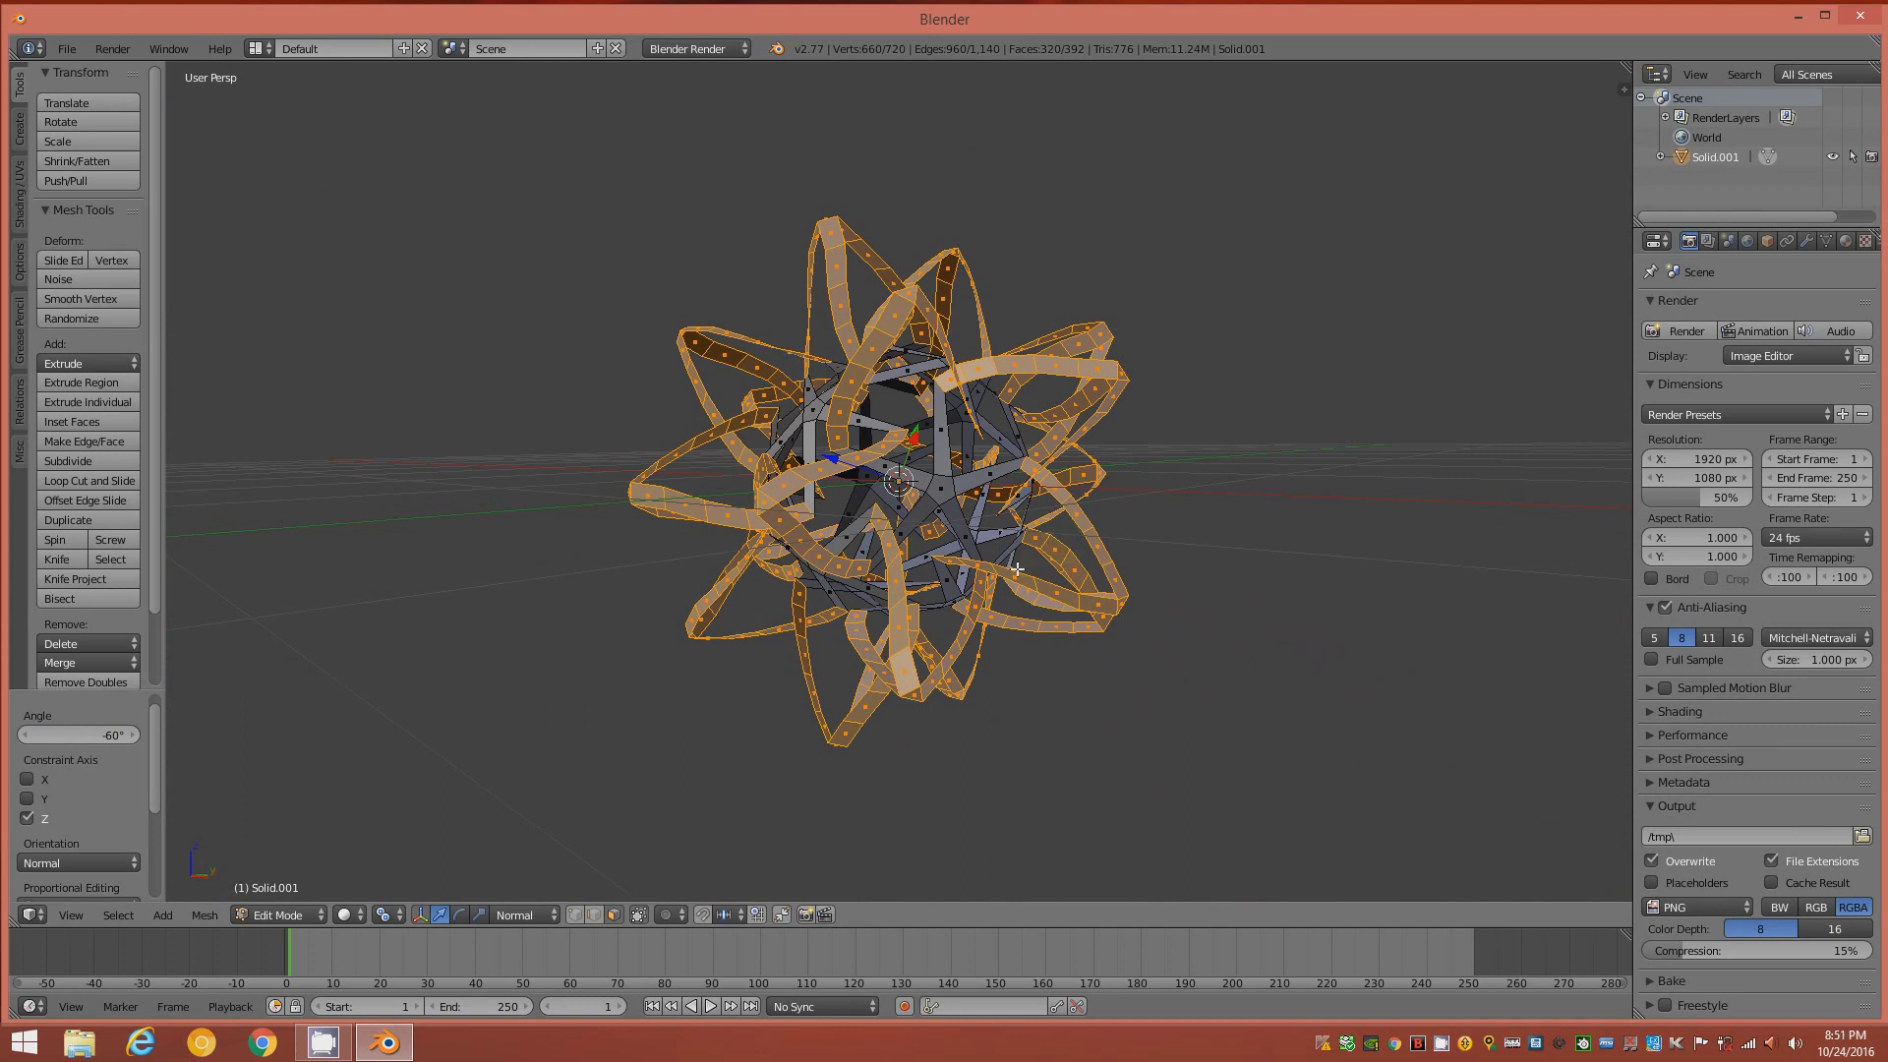
pyautogui.press('2')
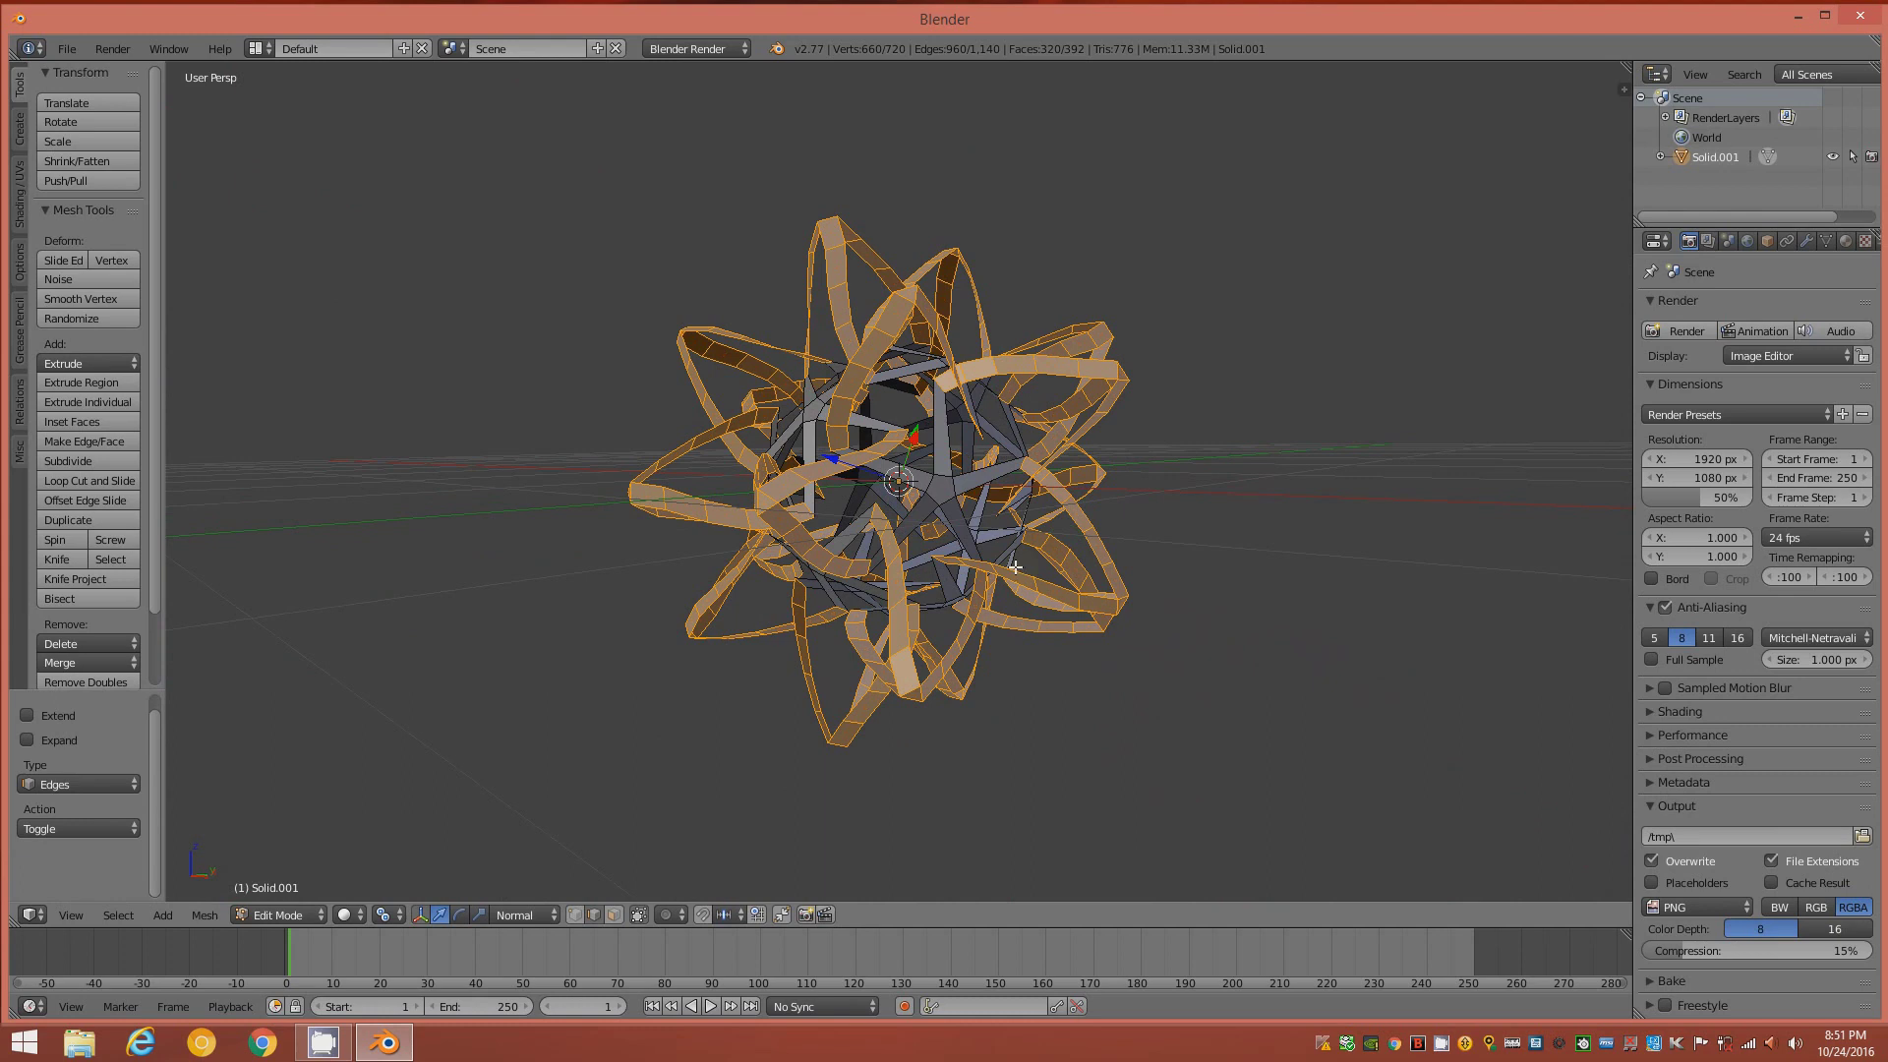
pyautogui.press('a')
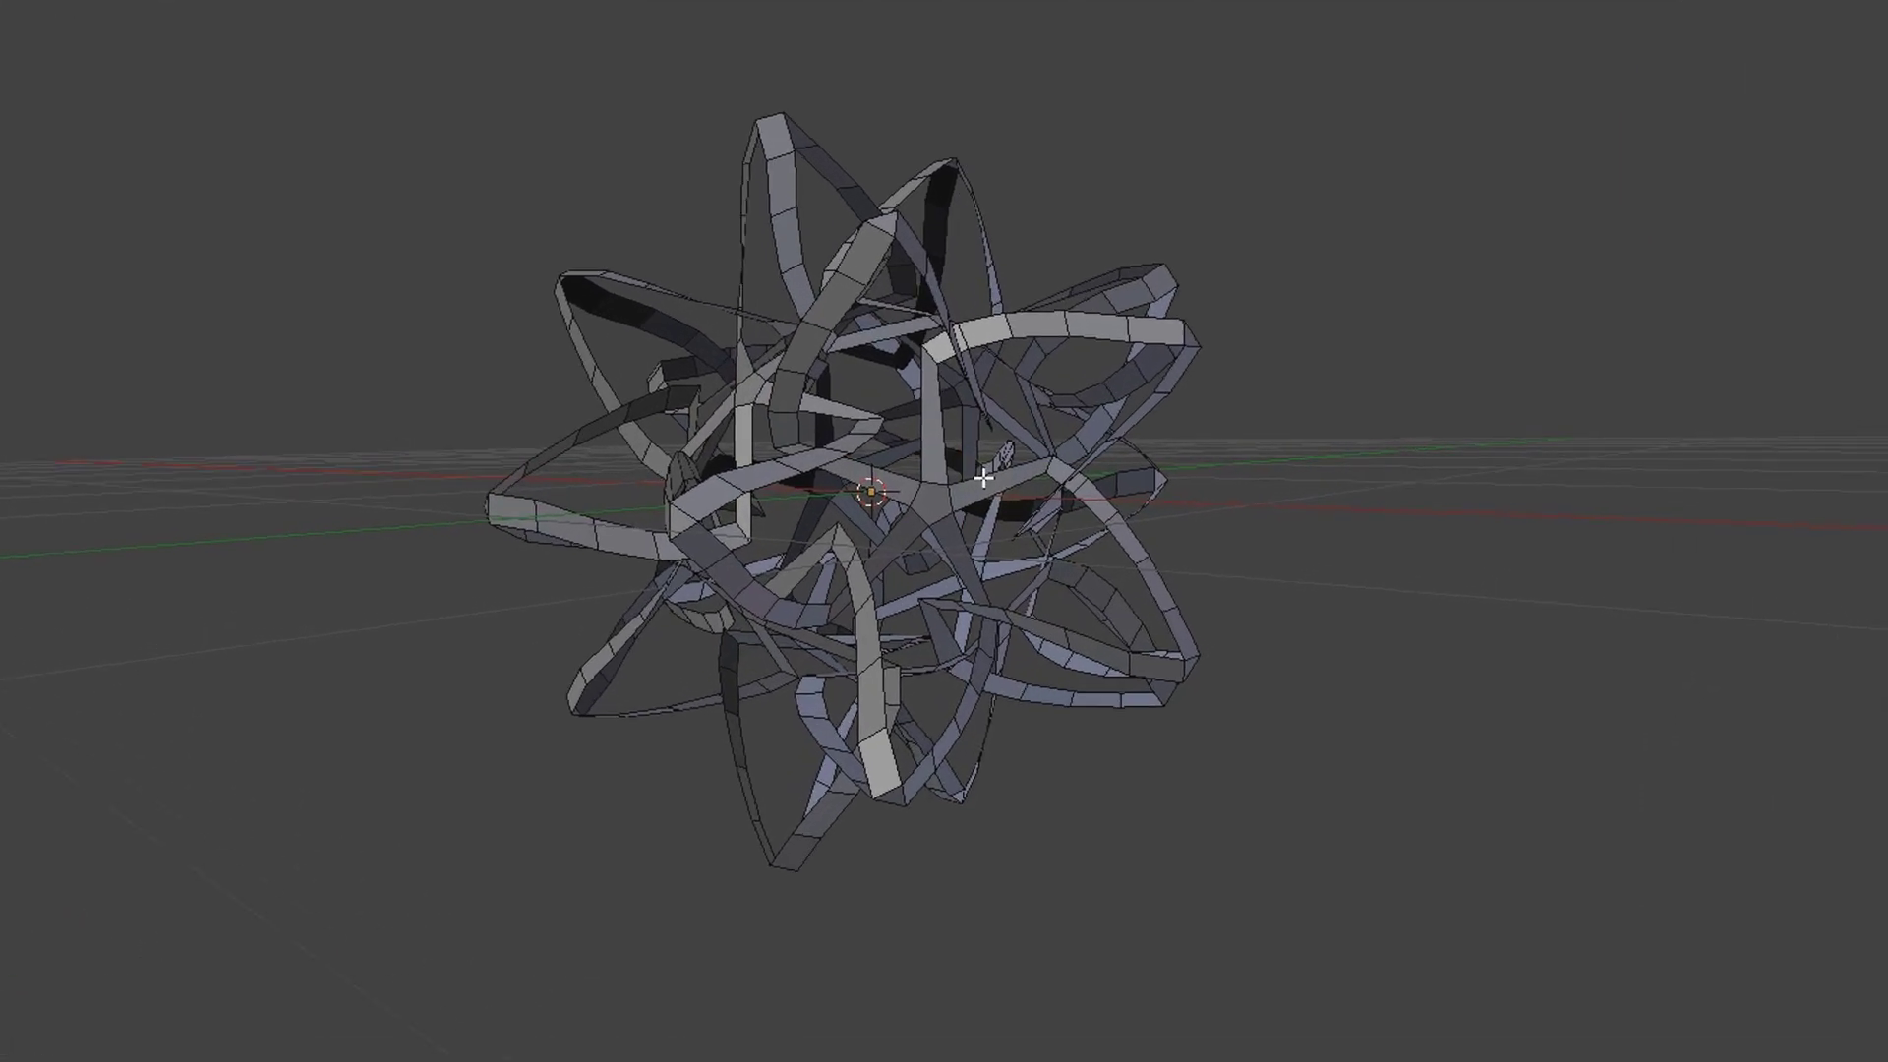
pyautogui.rightClick(983, 478)
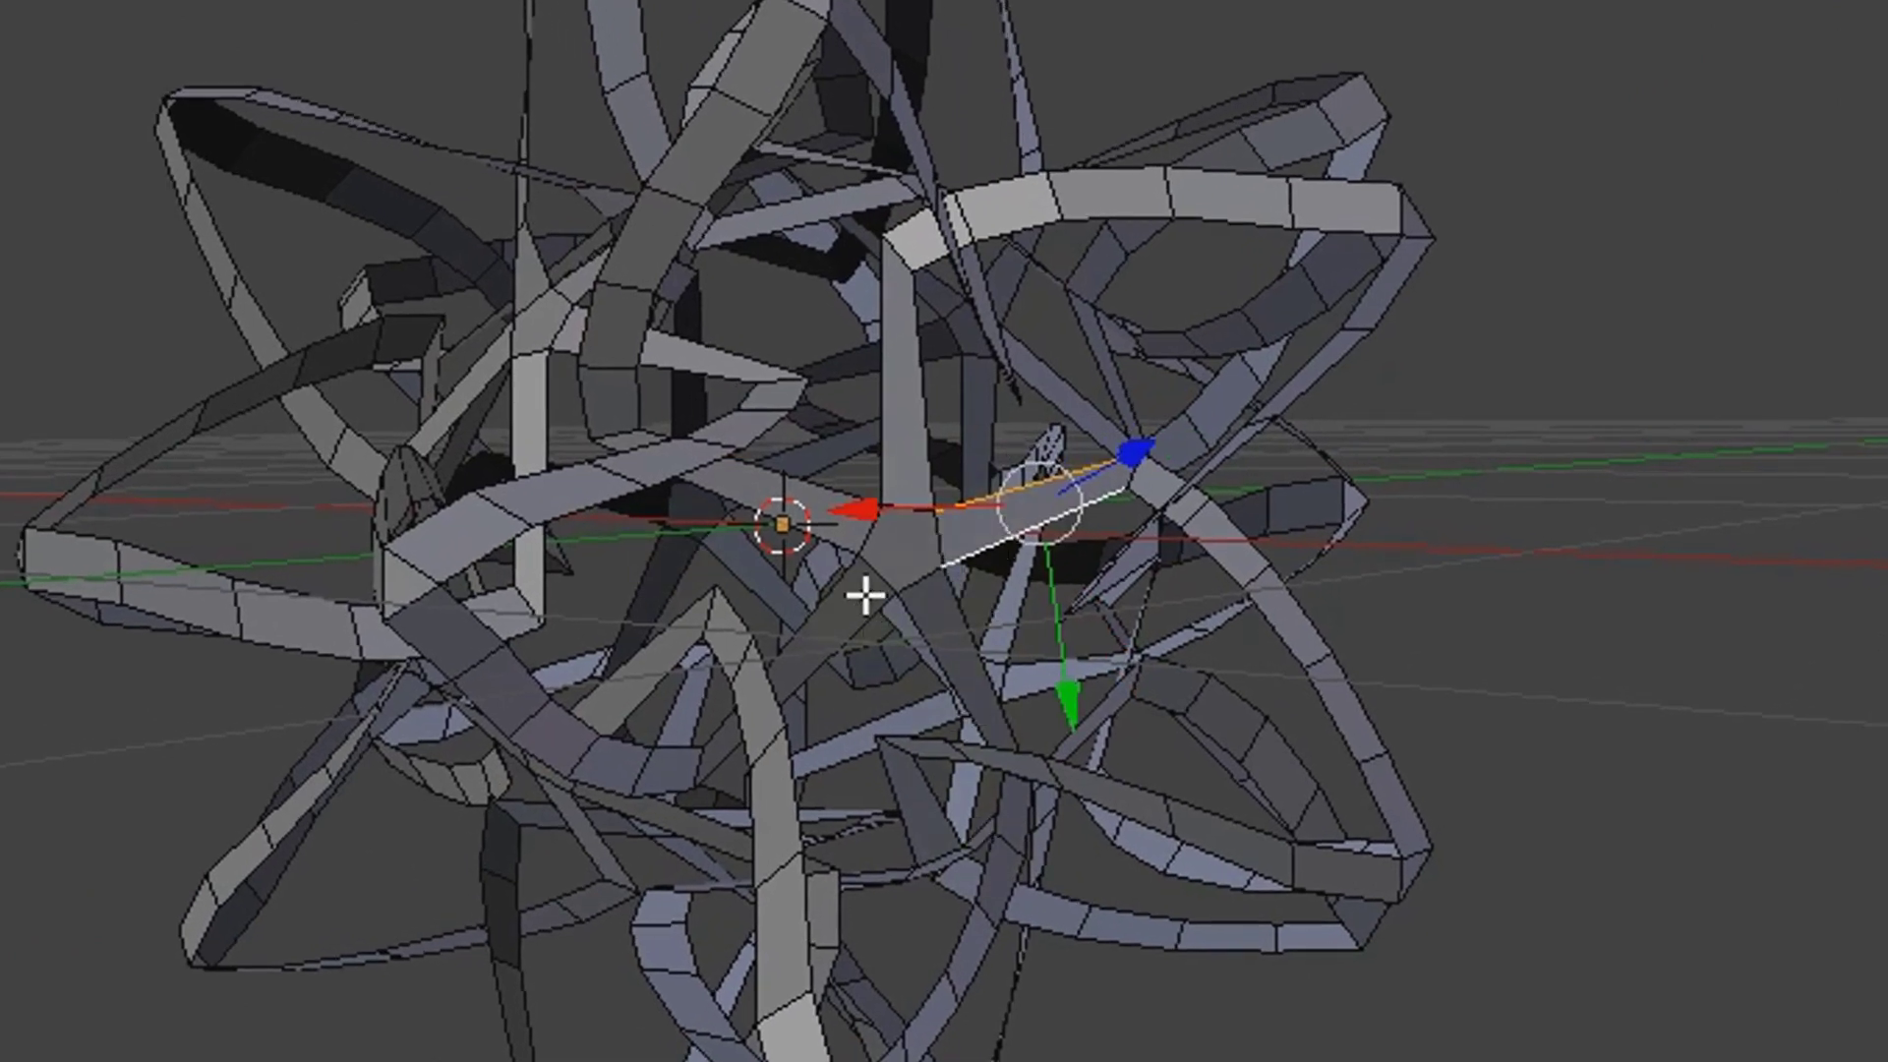
pyautogui.moveTo(965, 640); pyautogui.dragTo(868, 645, button='middle')
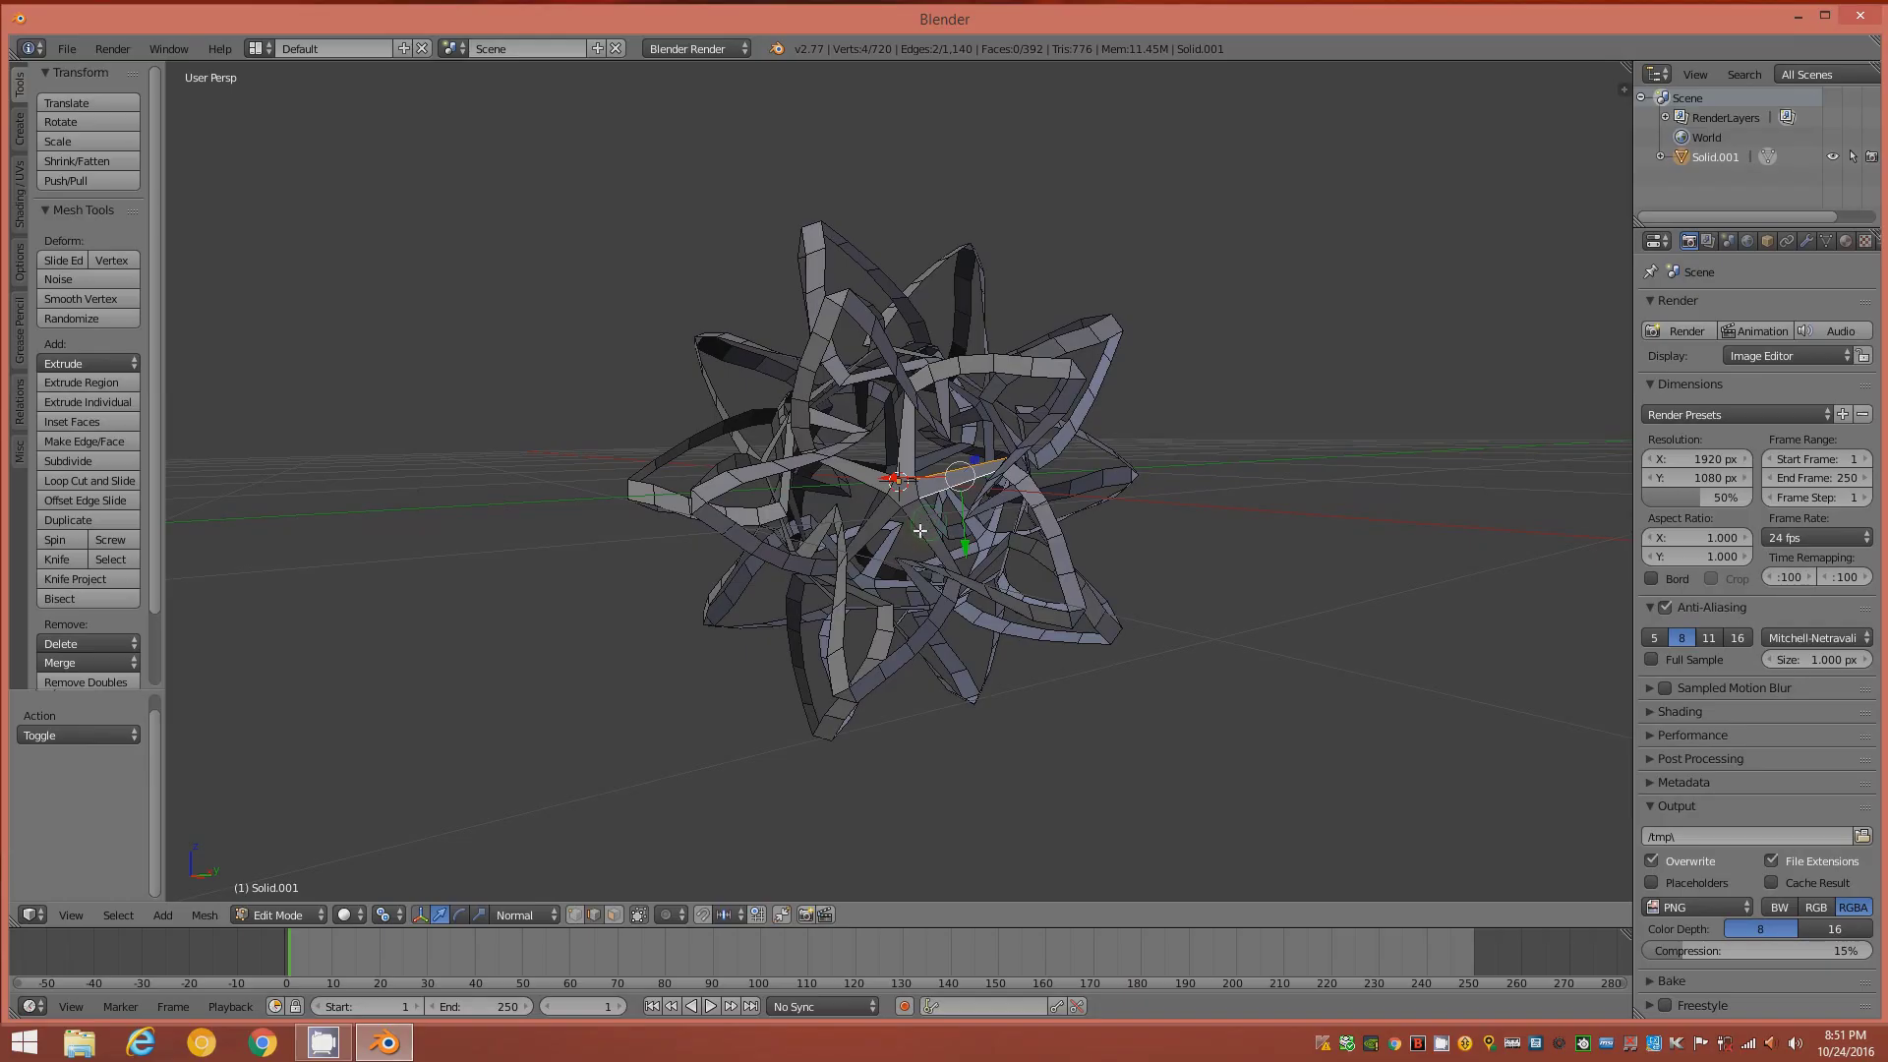
pyautogui.hotkey('shift', 'g')
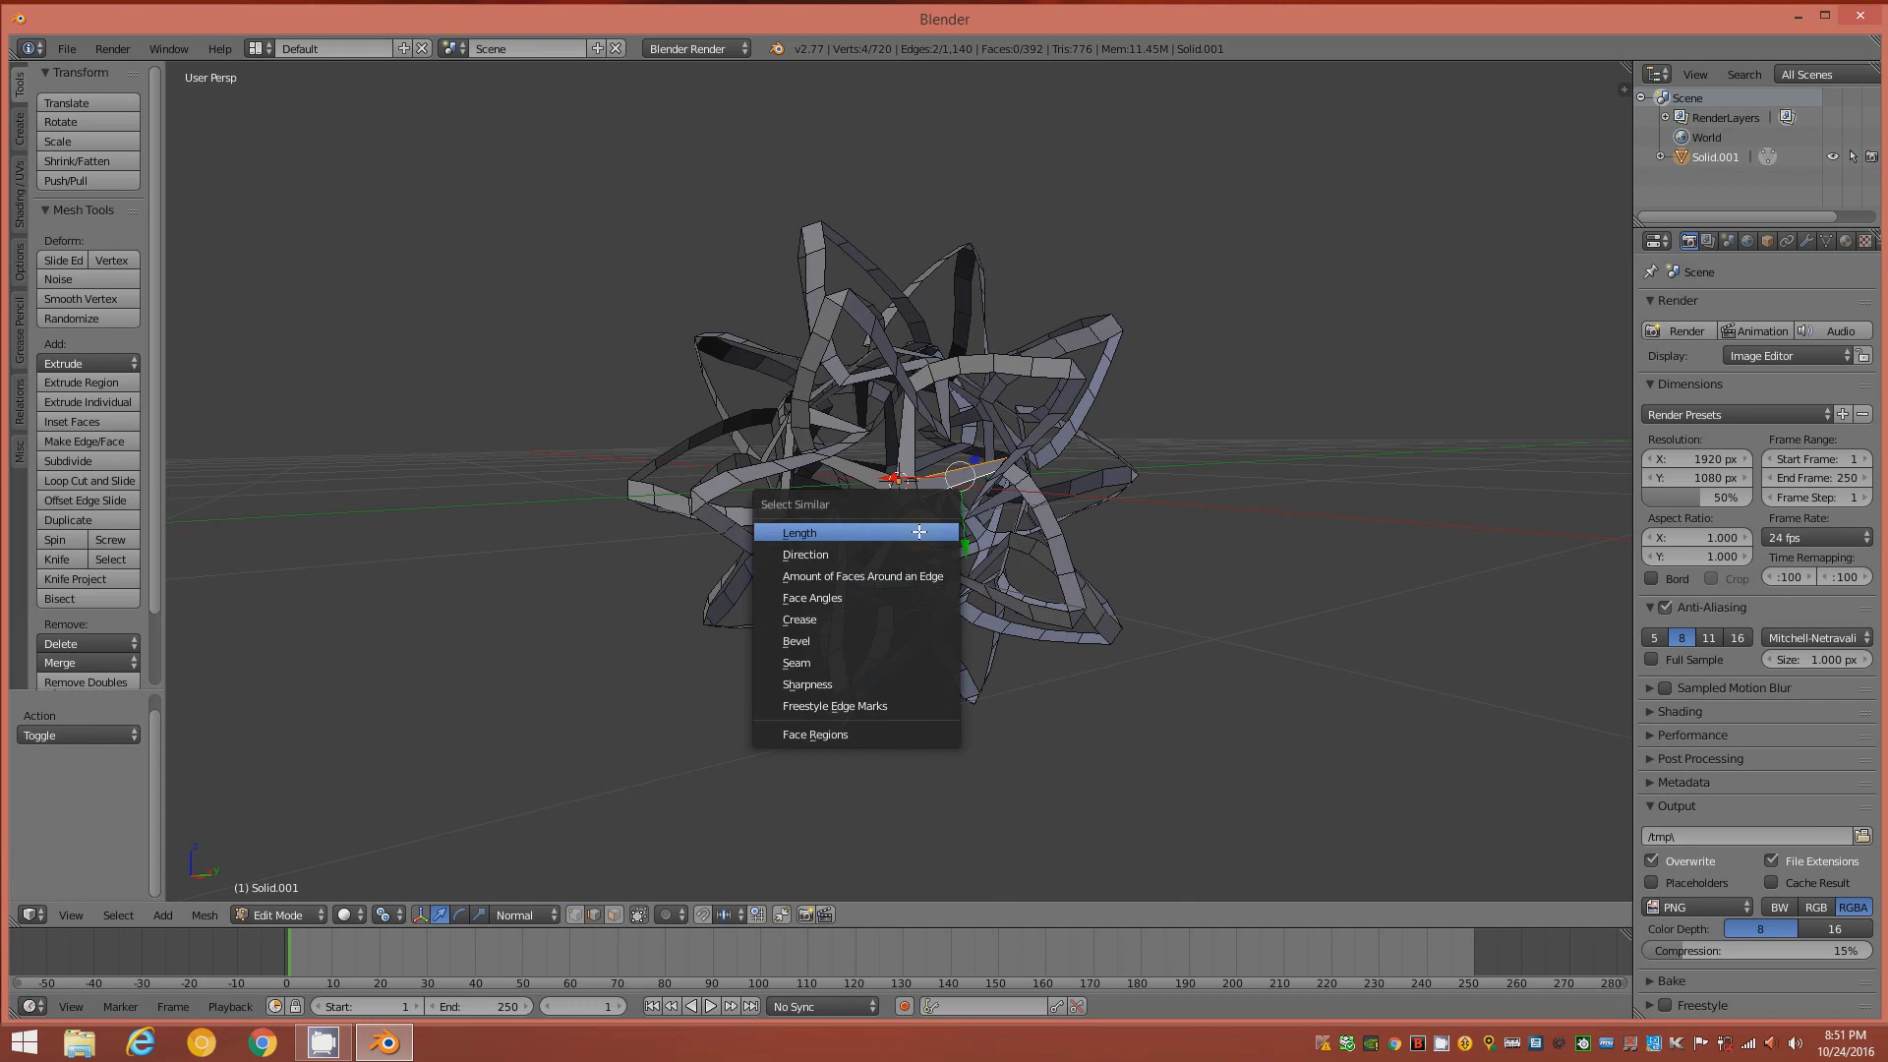
pyautogui.click(919, 532)
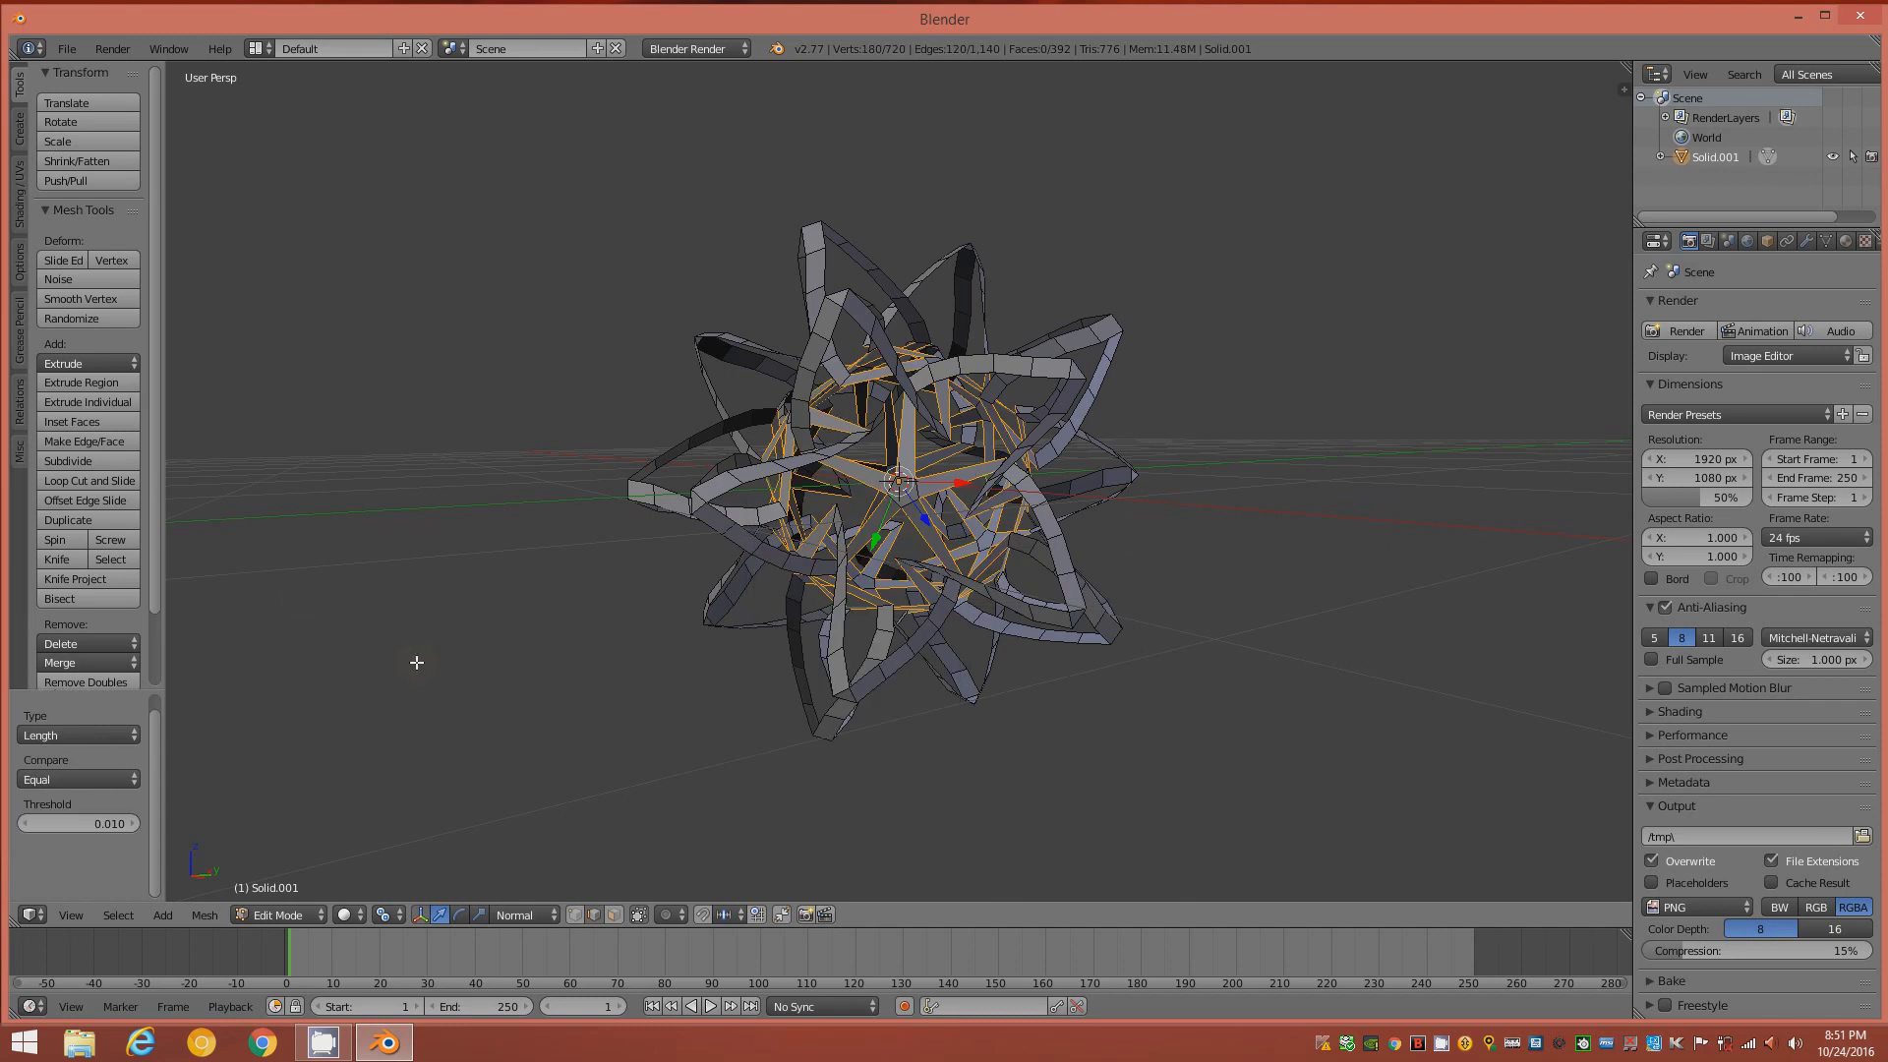
# - Subdivide the selected long strut edges with 3 cuts
pyautogui.click(110, 462)
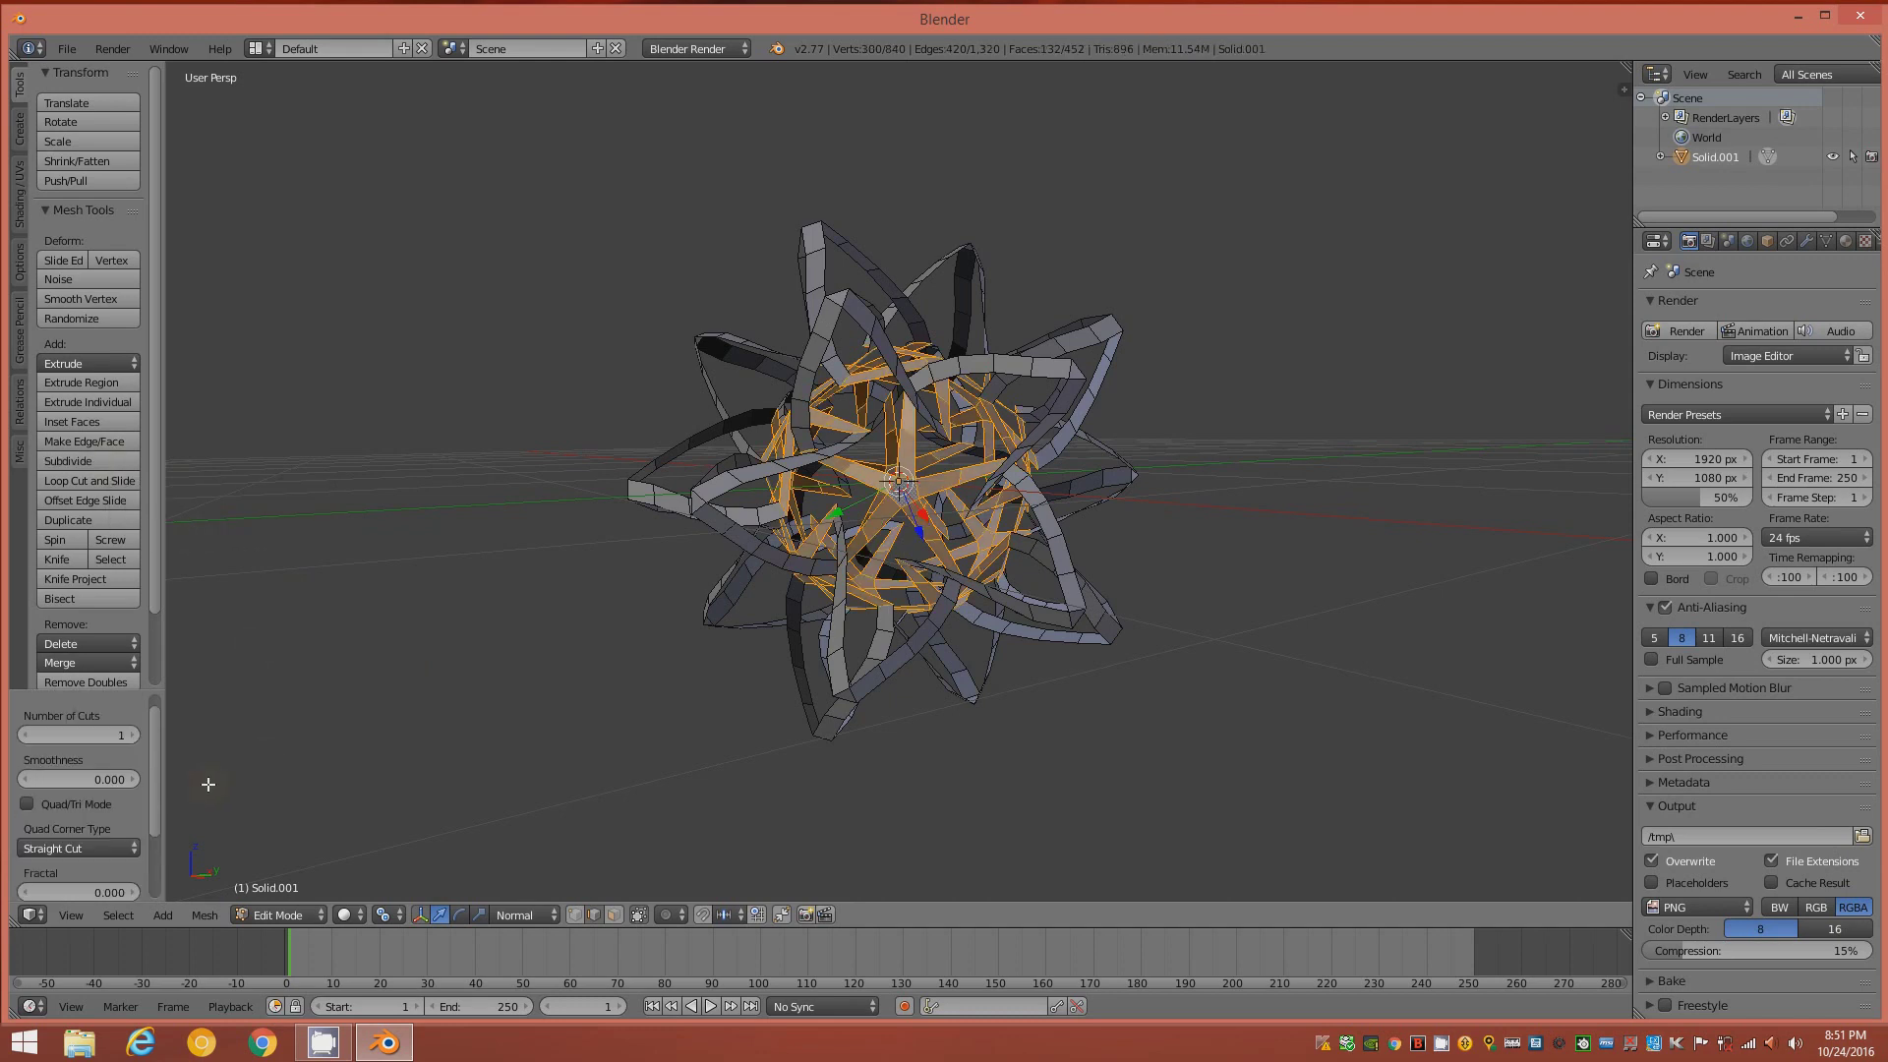
pyautogui.click(132, 734)
pyautogui.click(131, 734)
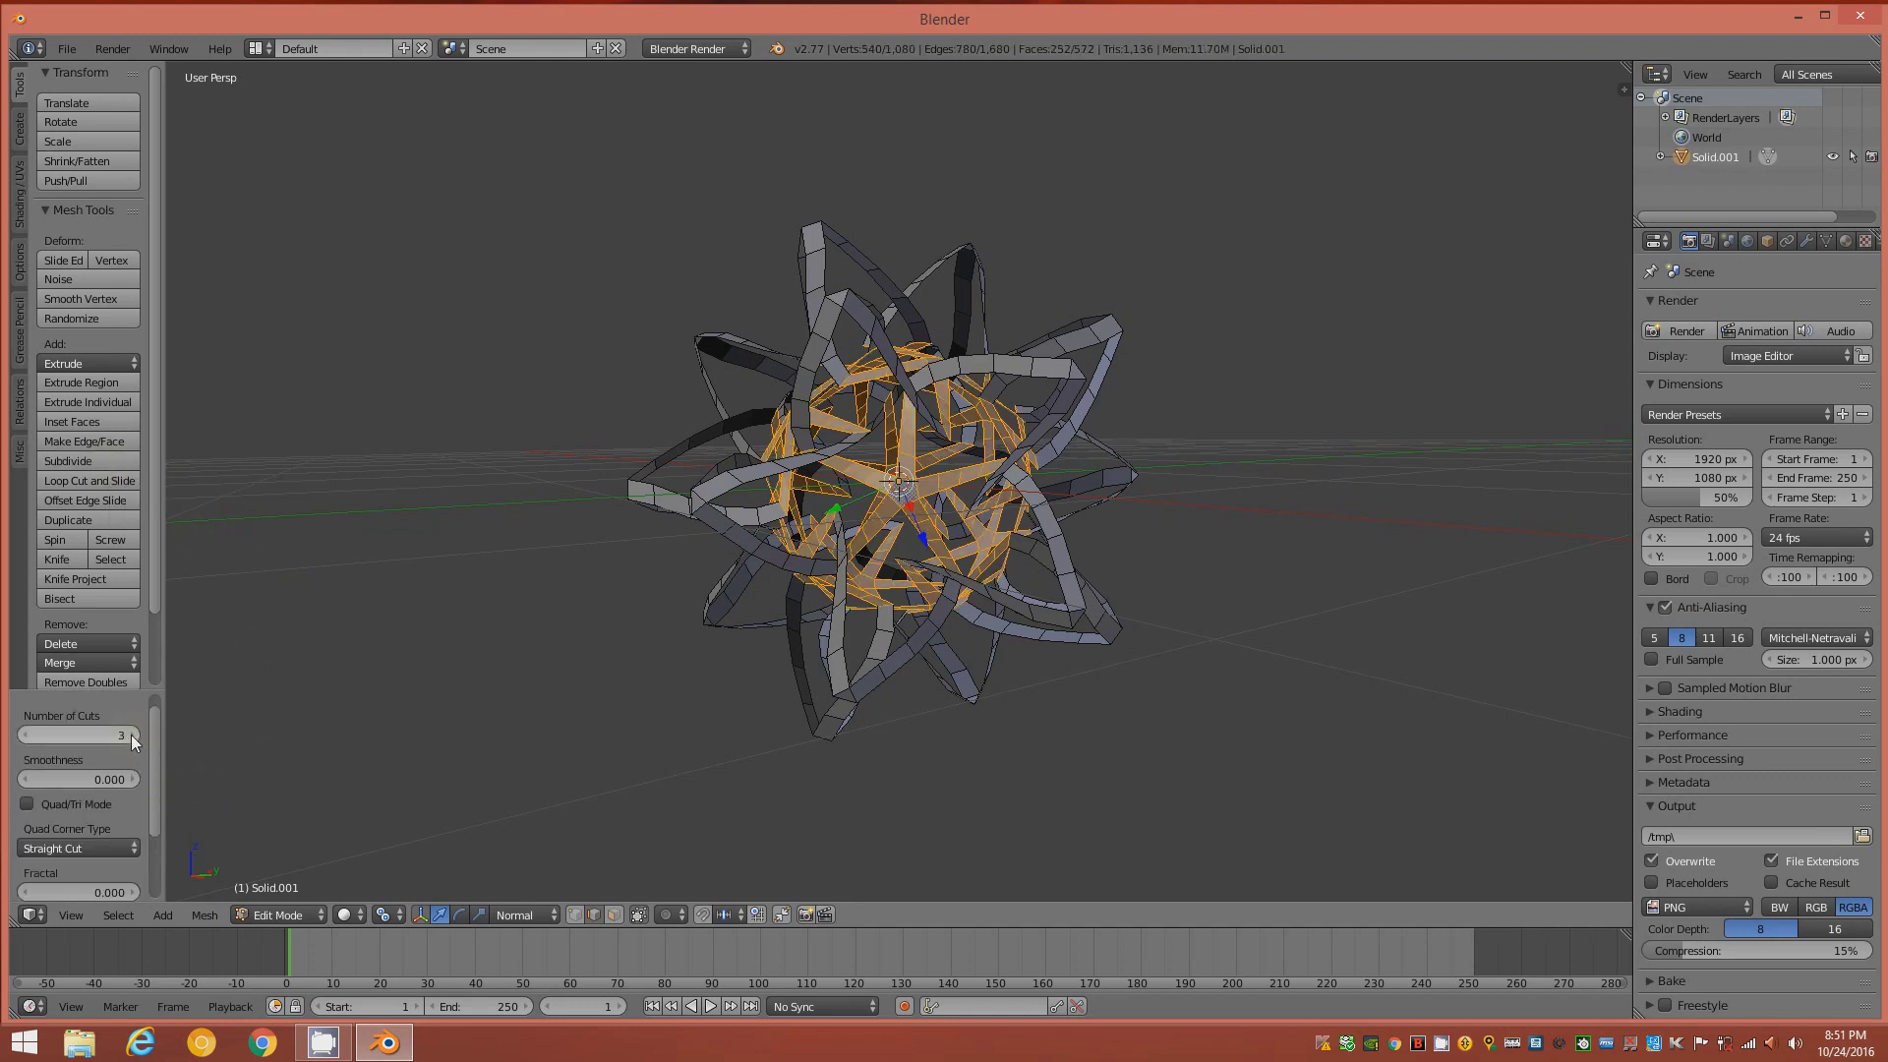
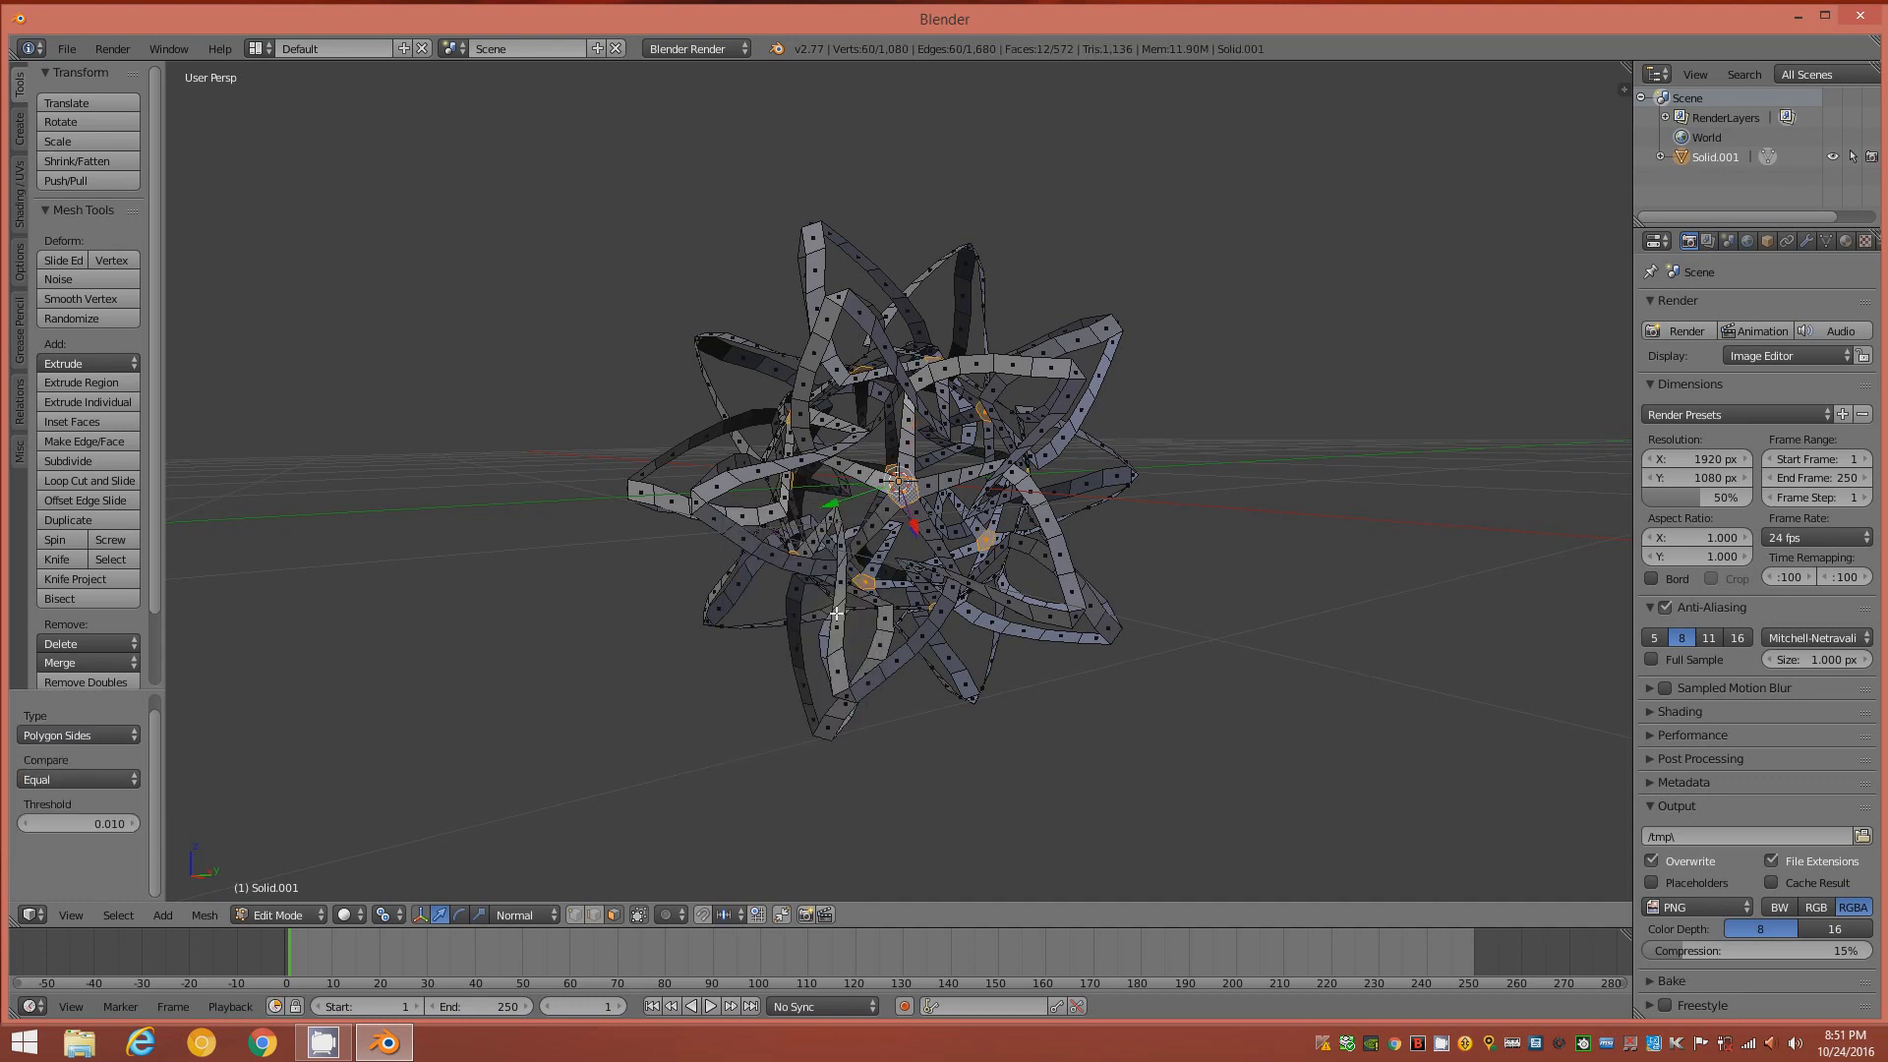
# - Enable proportional editing and rotate the selected pentagonal hubs 45° around their normal Z axes with a proportional size of 0.24
pyautogui.moveTo(916, 529); pyautogui.dragTo(948, 560, button='middle')
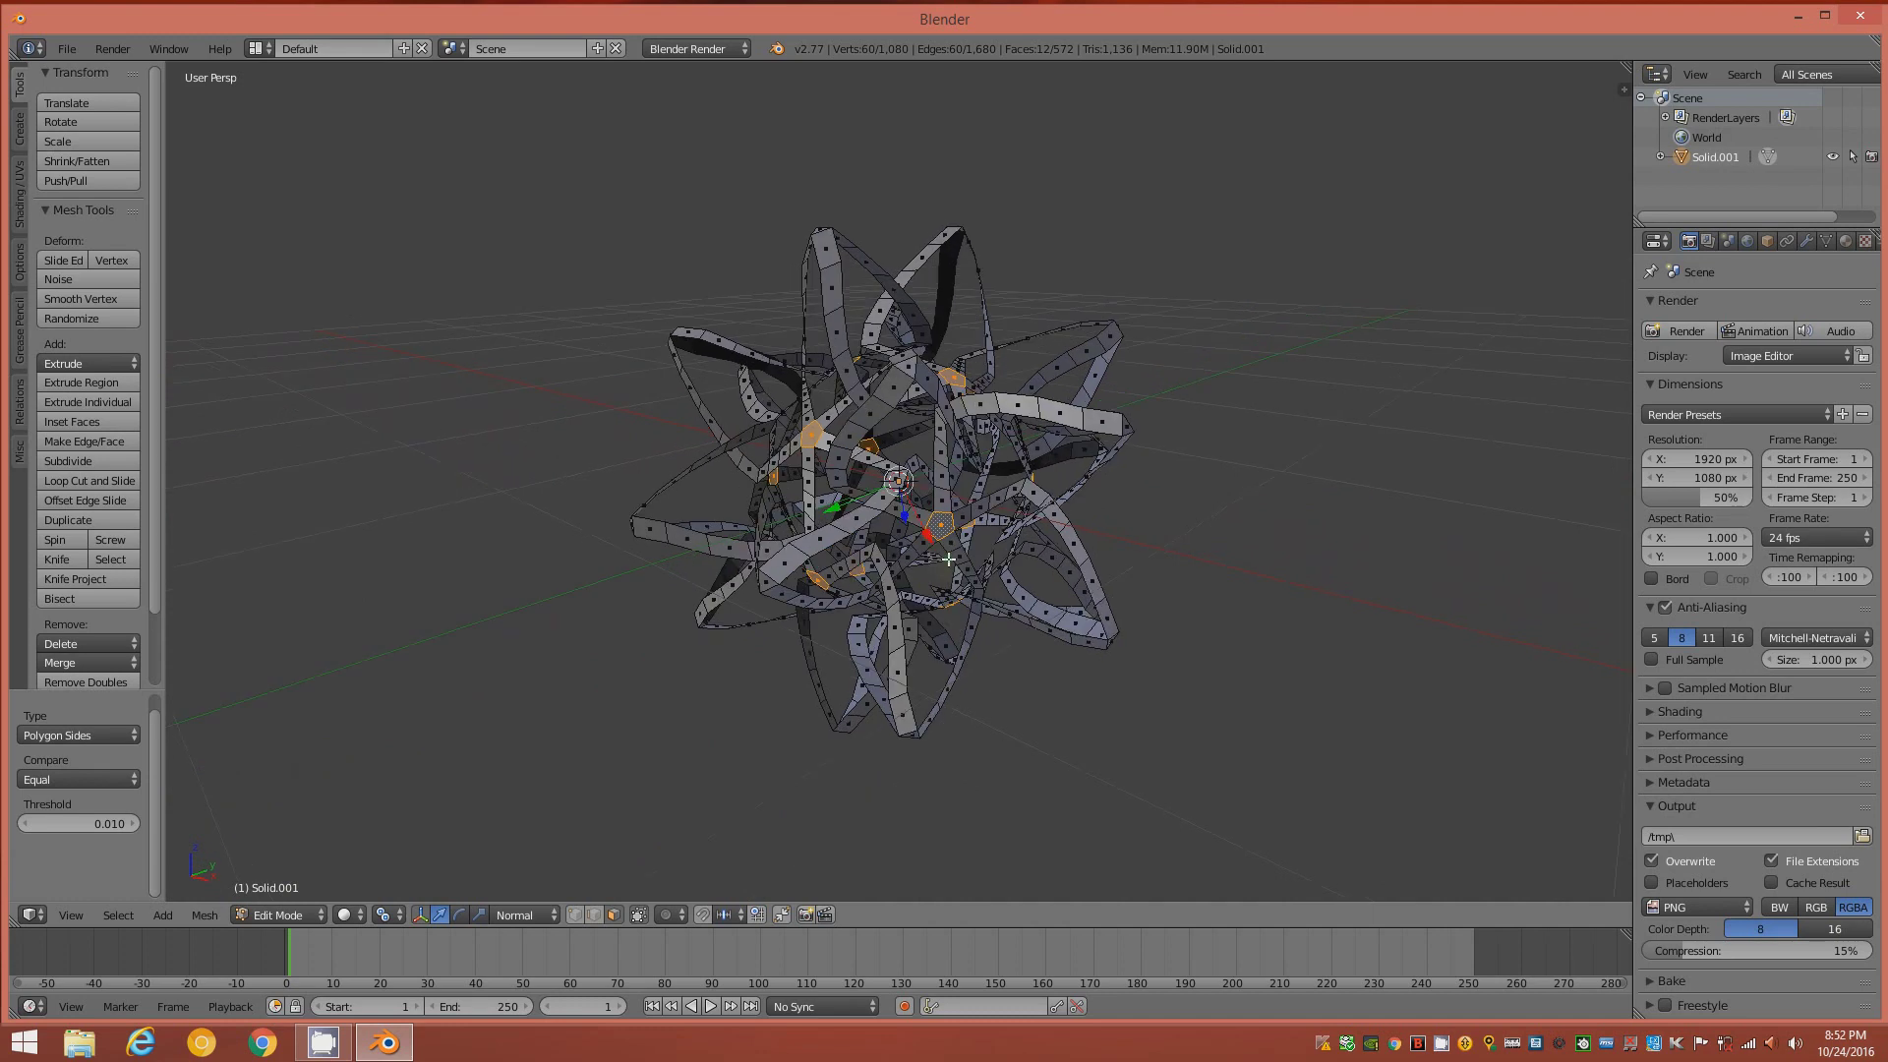
pyautogui.click(680, 912)
pyautogui.click(694, 871)
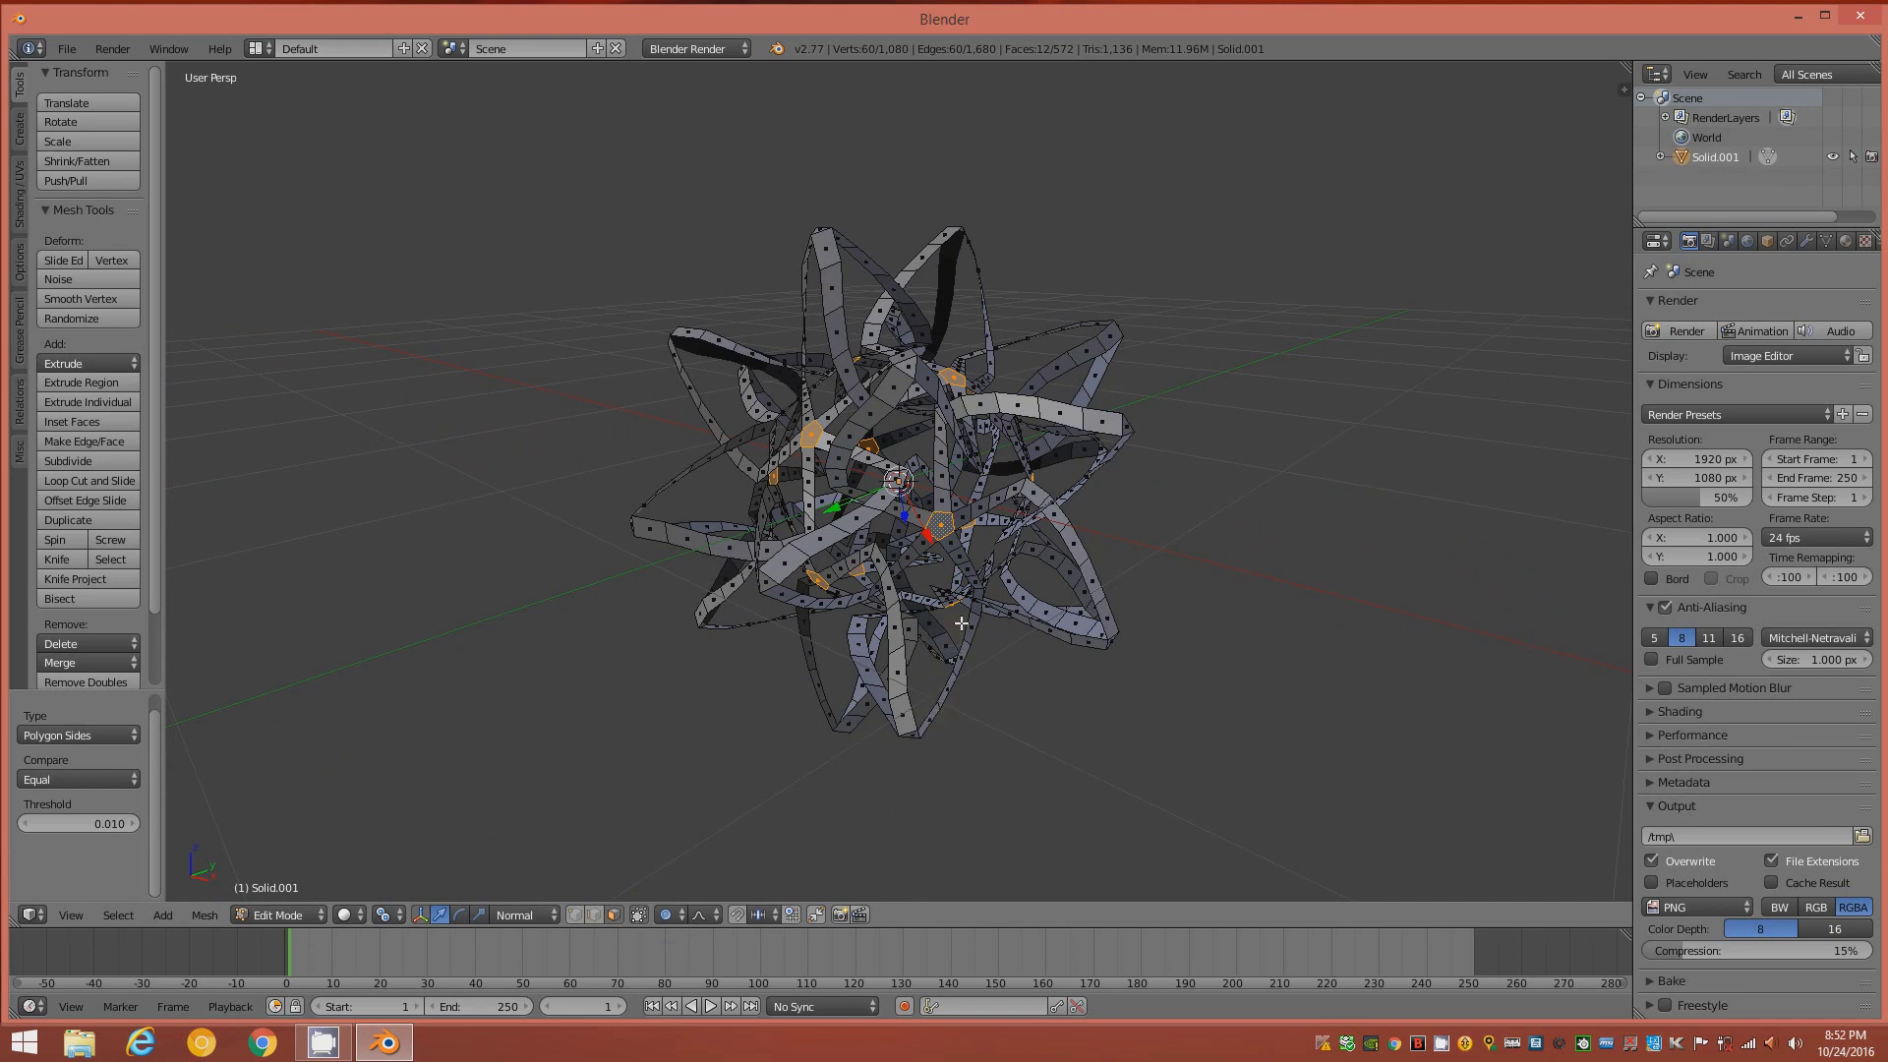
pyautogui.press('r')
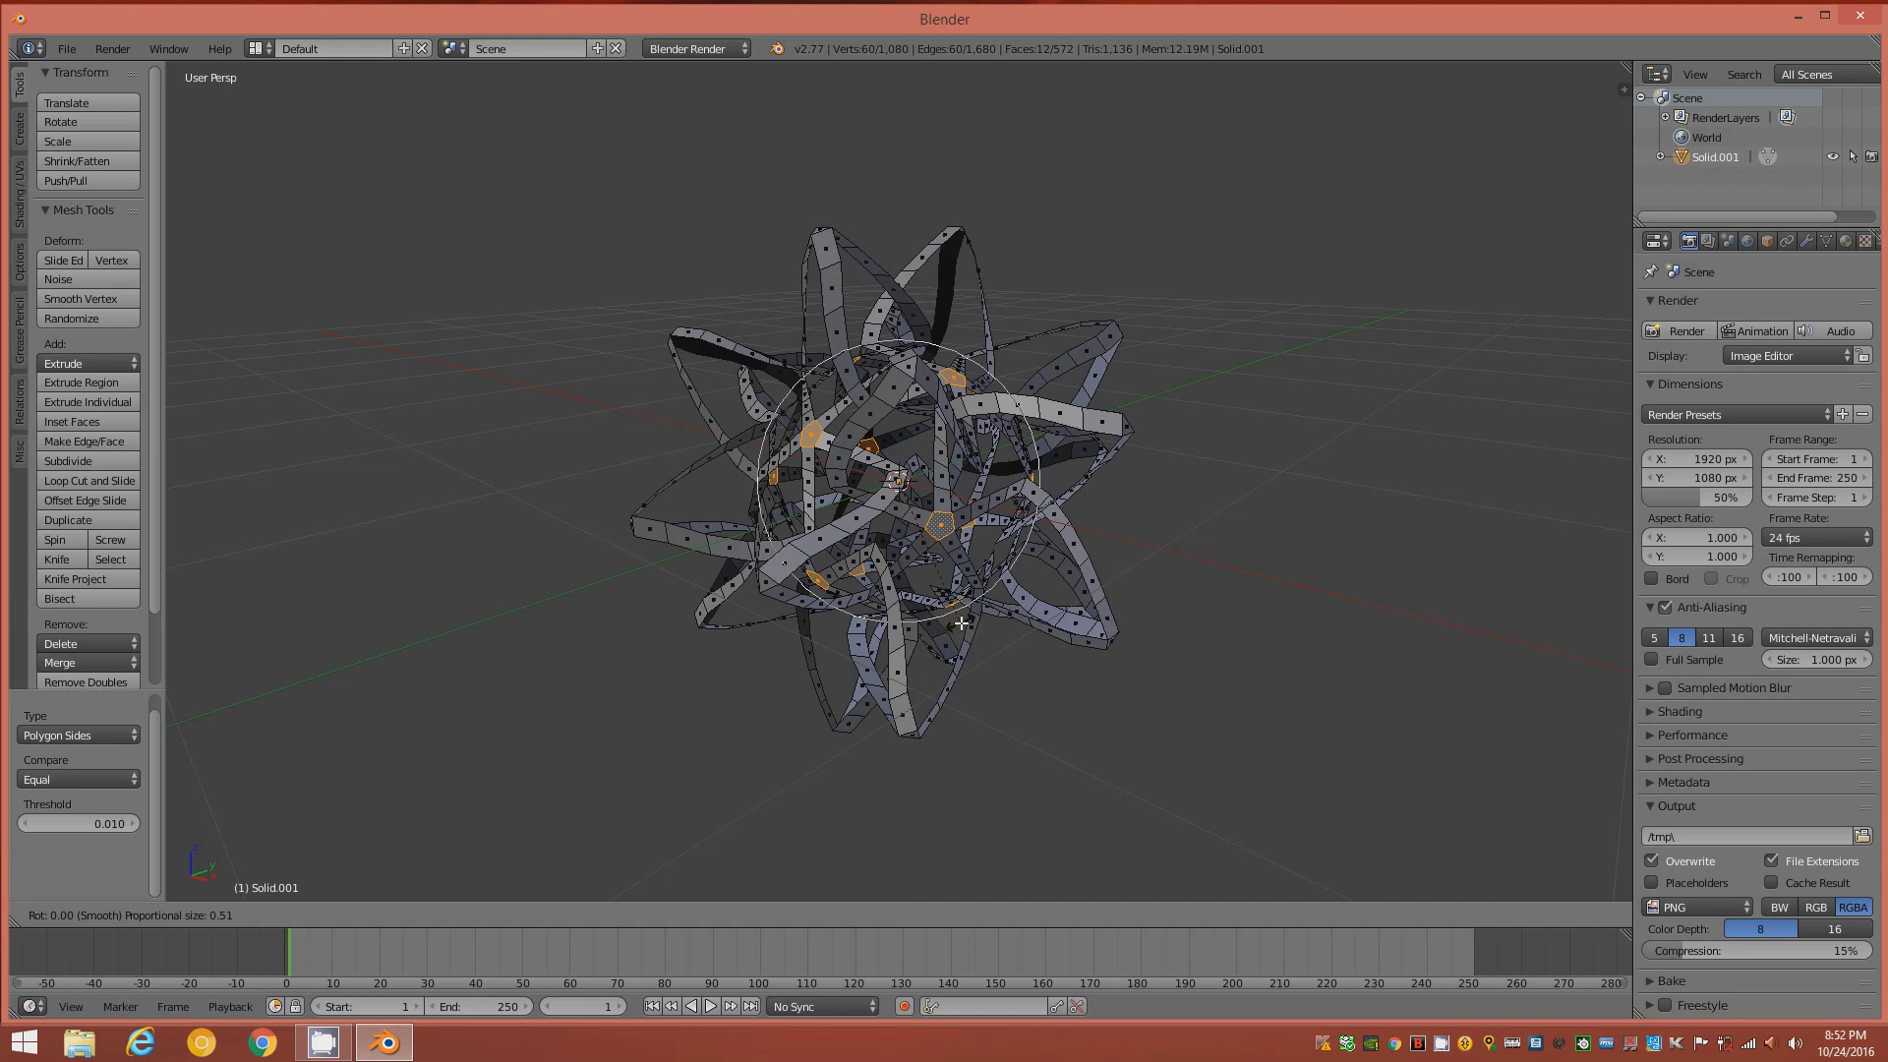
pyautogui.press('z')
pyautogui.press('z')
pyautogui.scroll(1, 959, 620)
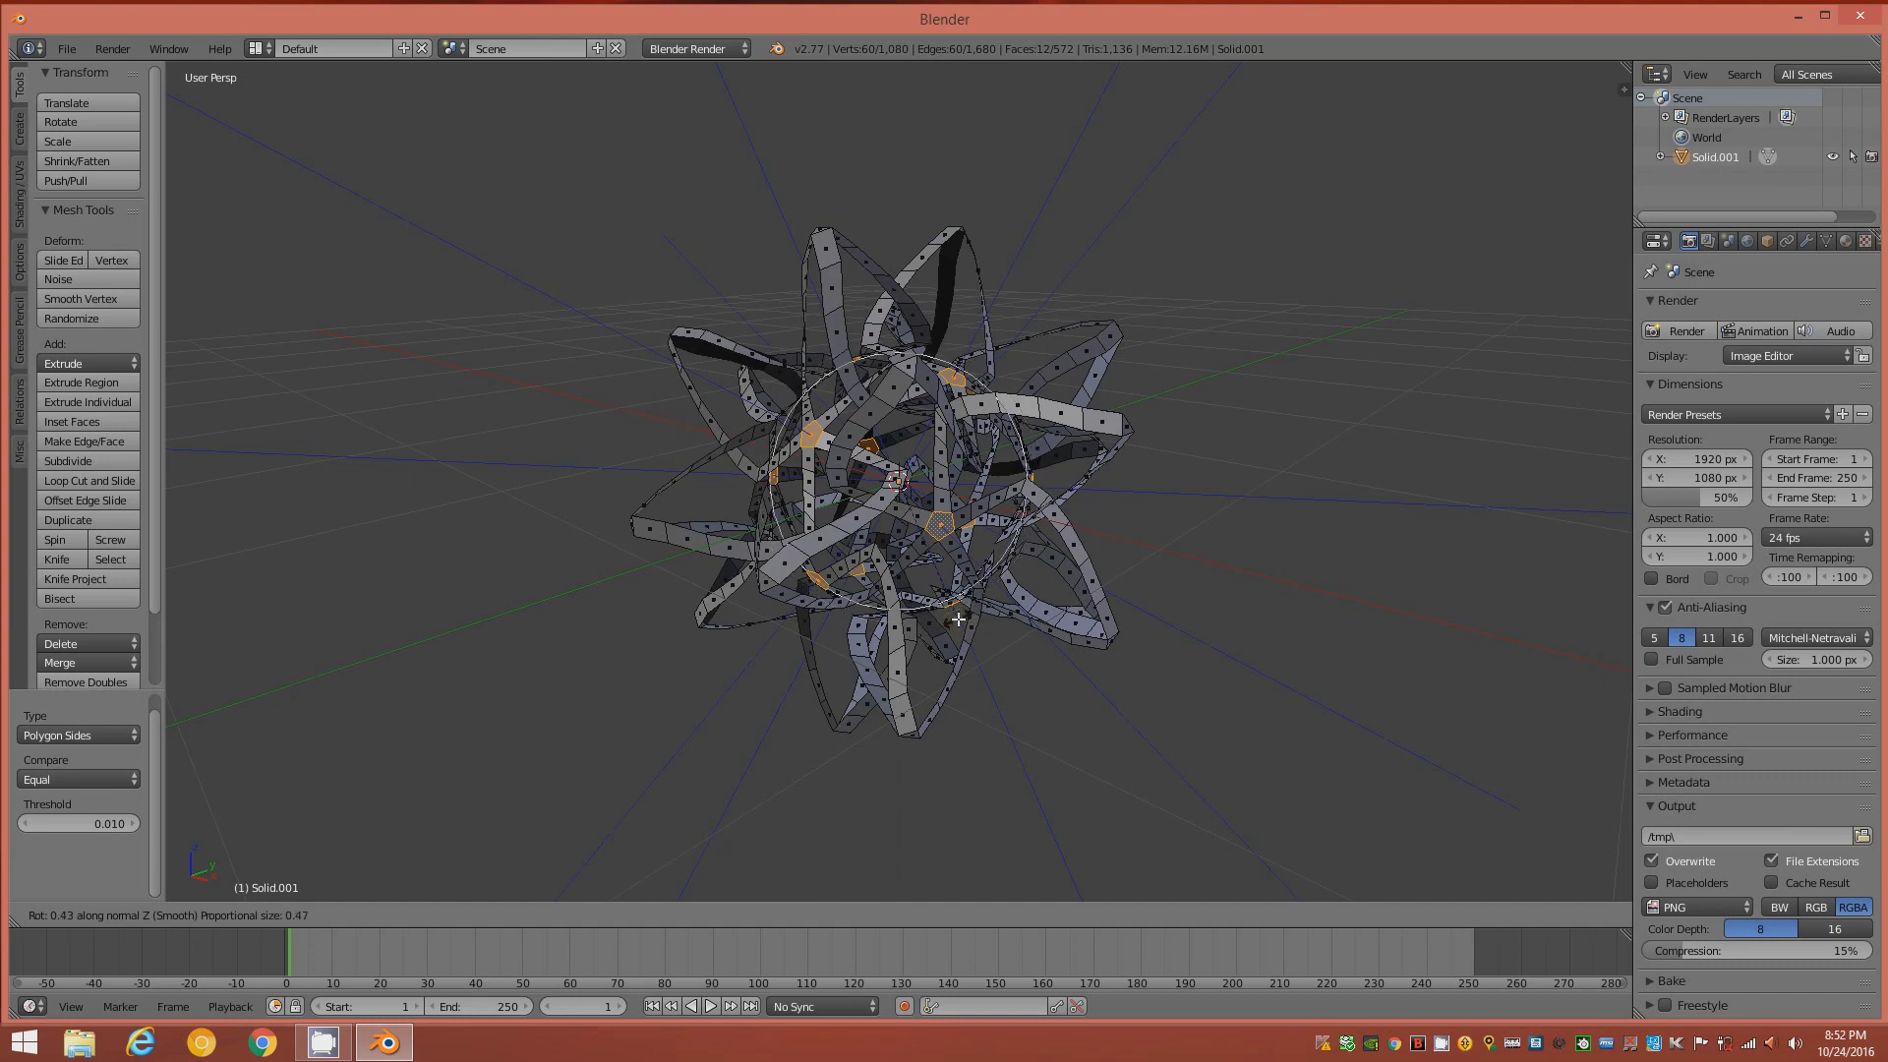
pyautogui.scroll(1, 959, 620)
pyautogui.scroll(2, 959, 619)
pyautogui.scroll(2, 959, 620)
pyautogui.scroll(2, 959, 619)
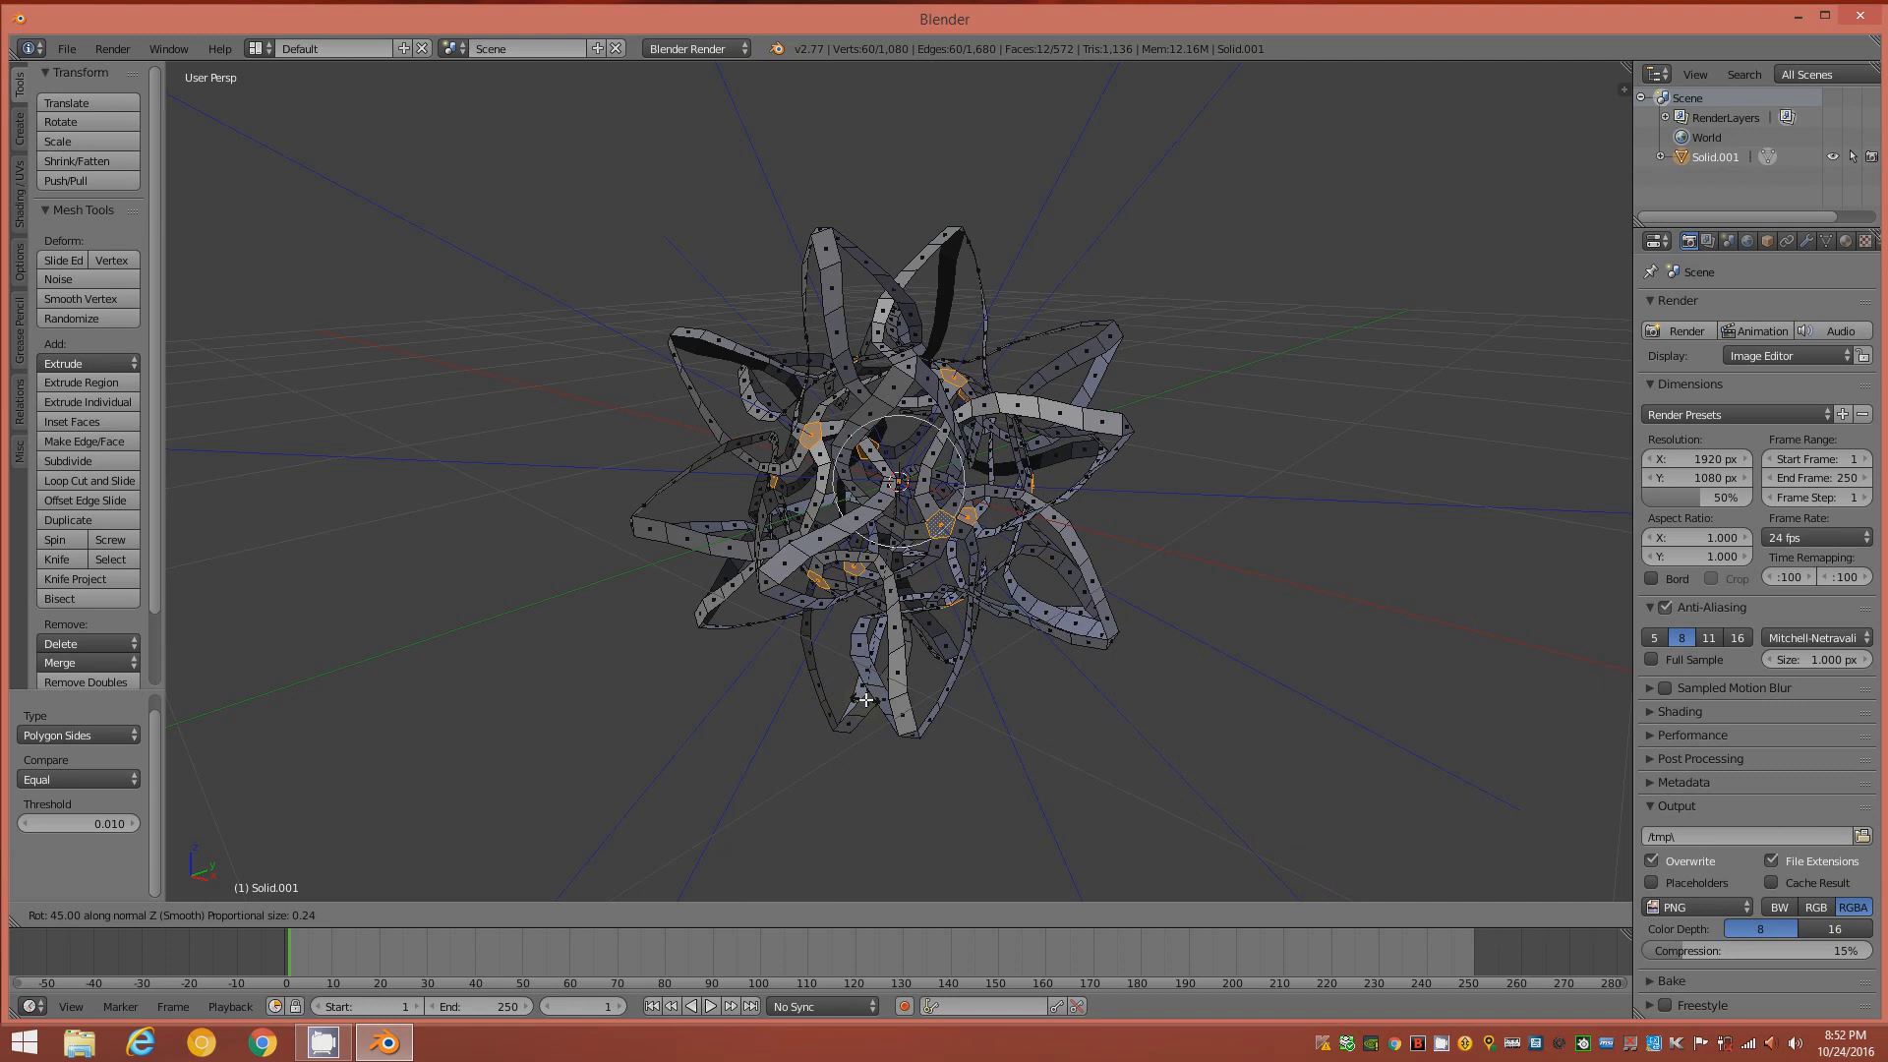
pyautogui.click(866, 699)
# - Set the transform pivot point to Median Point
pyautogui.moveTo(1128, 654); pyautogui.dragTo(1091, 631, button='middle')
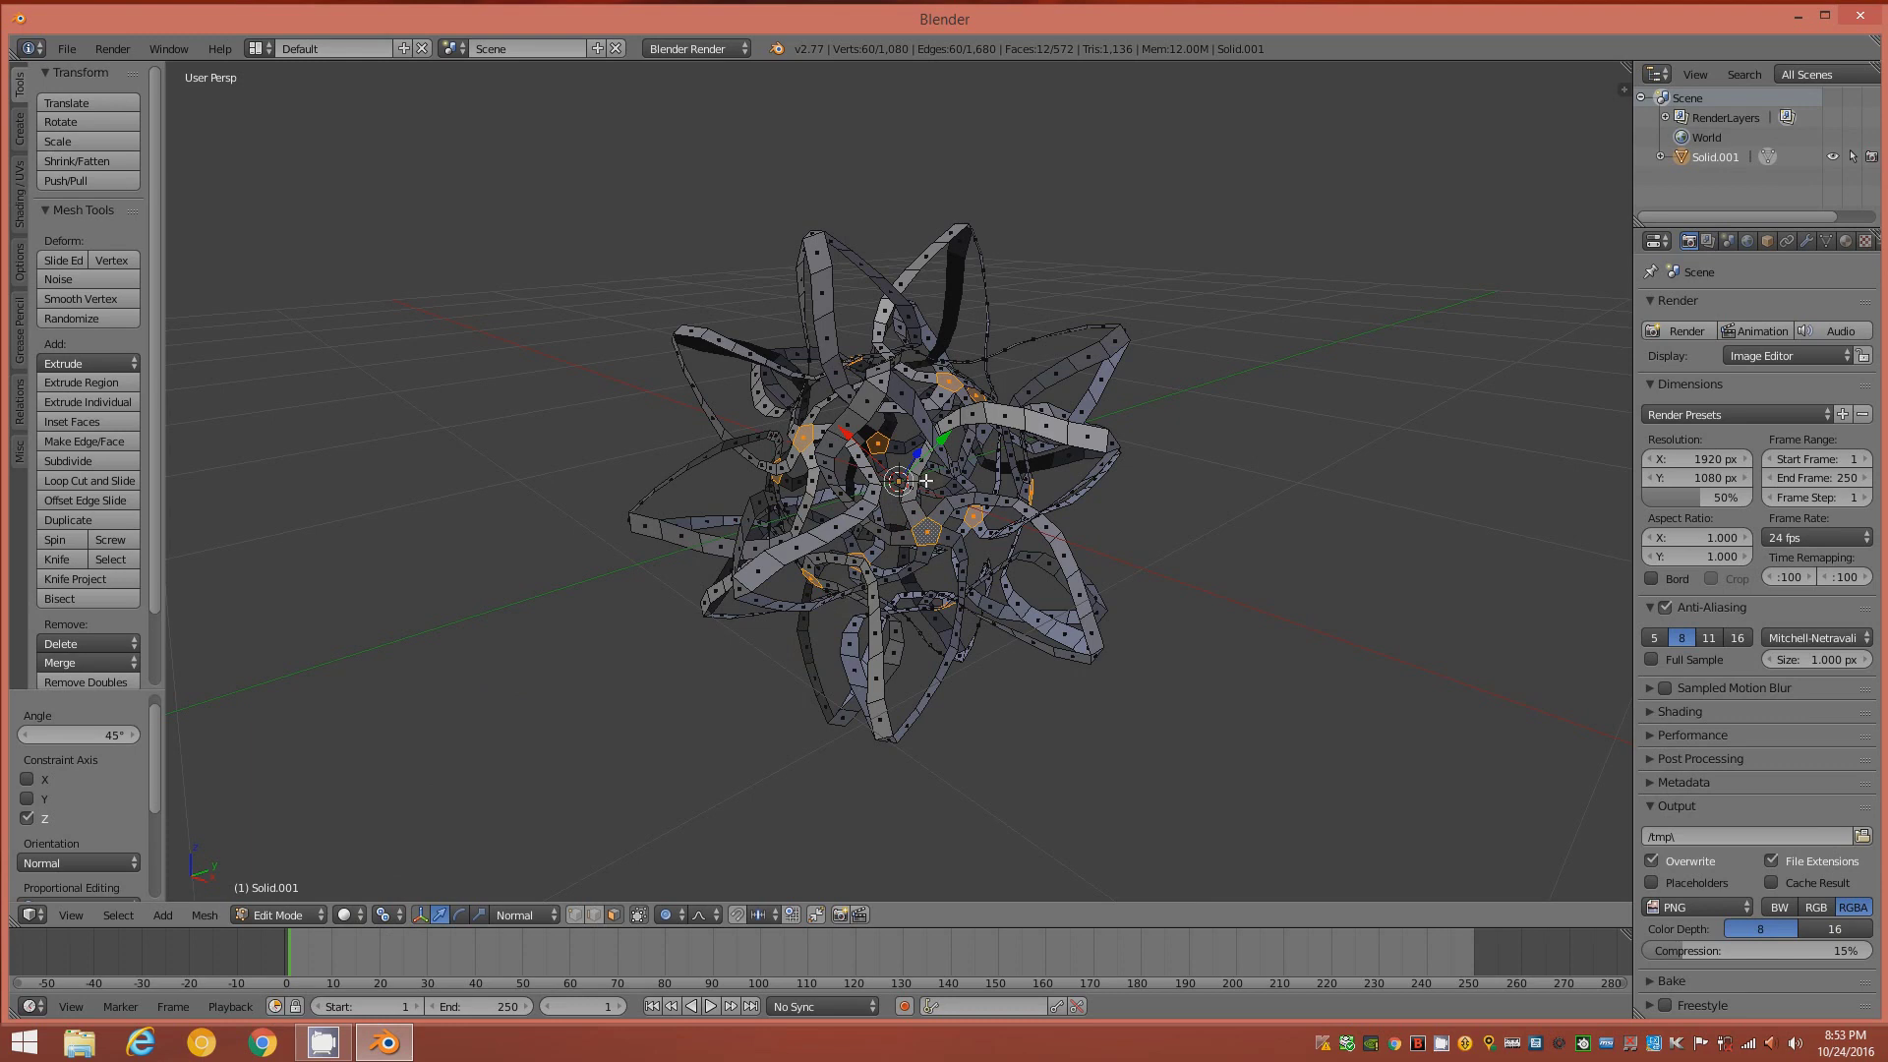
pyautogui.moveTo(938, 531)
pyautogui.mouseDown(button='middle')
pyautogui.moveTo(1004, 546)
pyautogui.moveTo(974, 537)
pyautogui.mouseUp(button='middle')
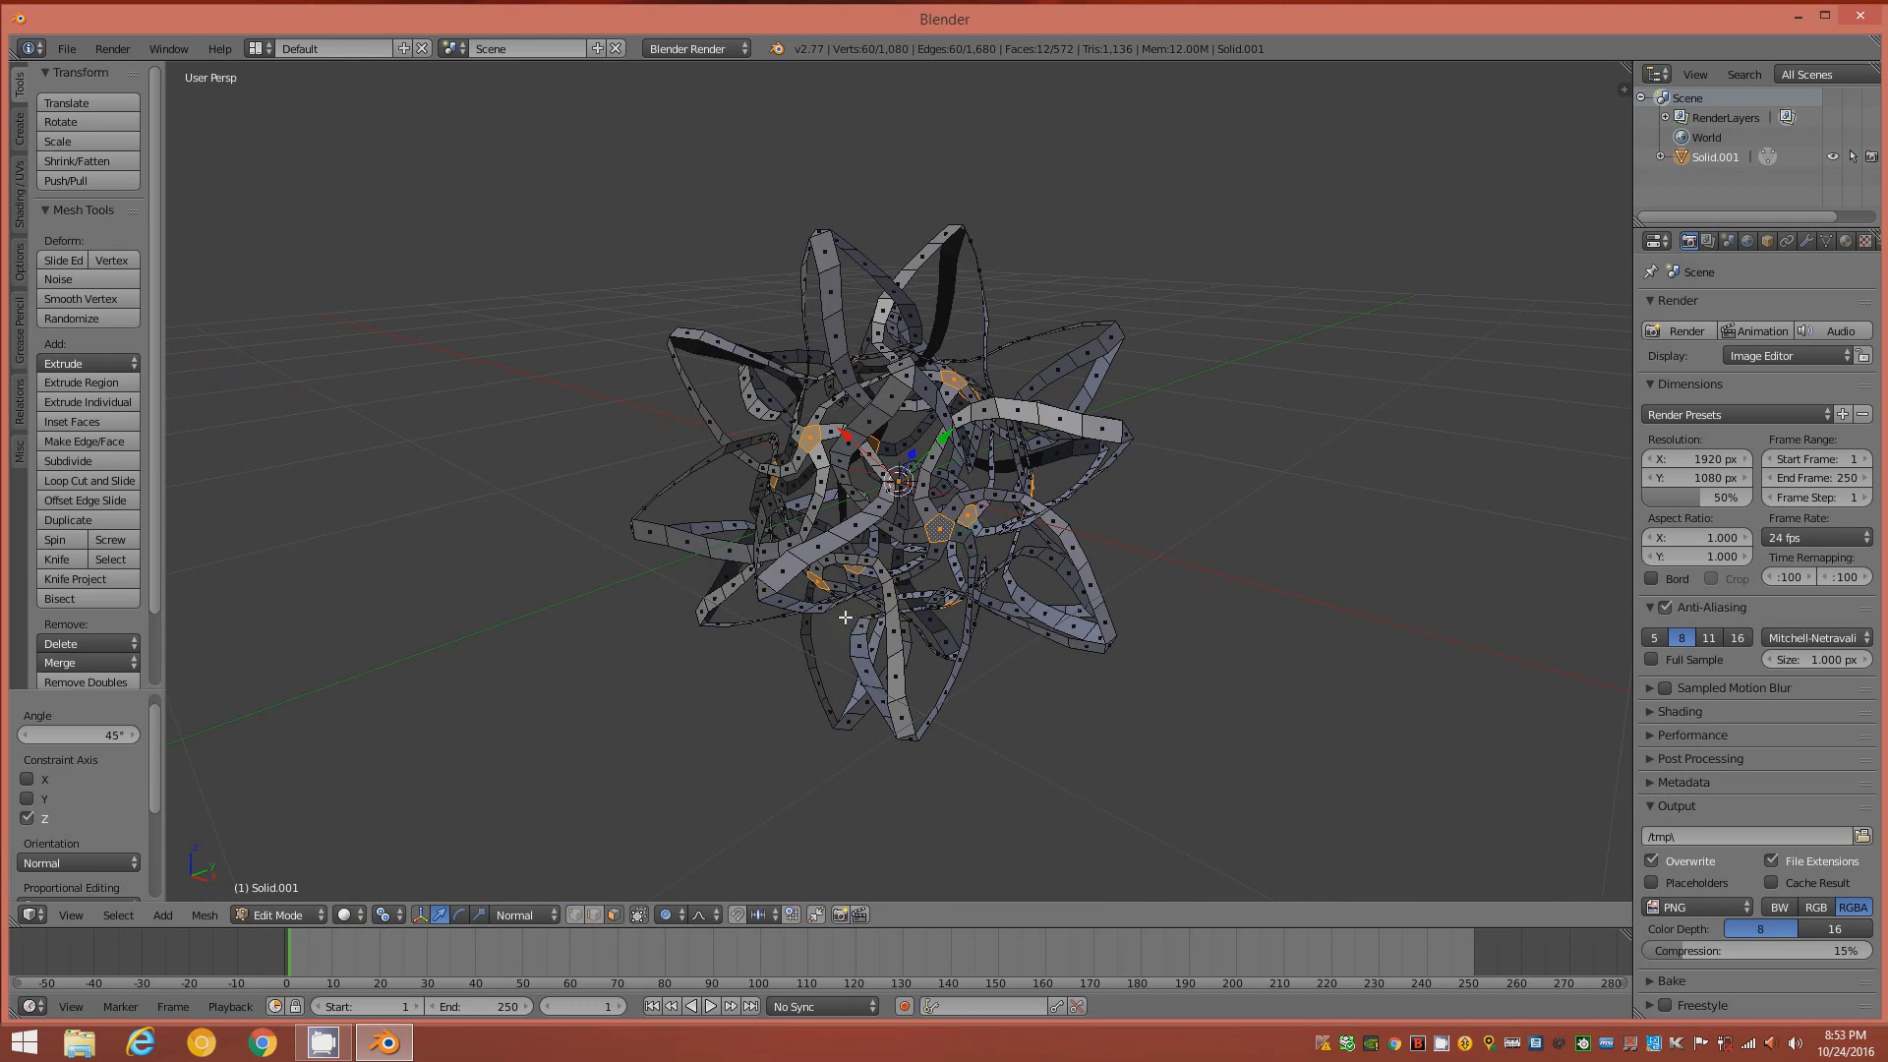
pyautogui.click(391, 915)
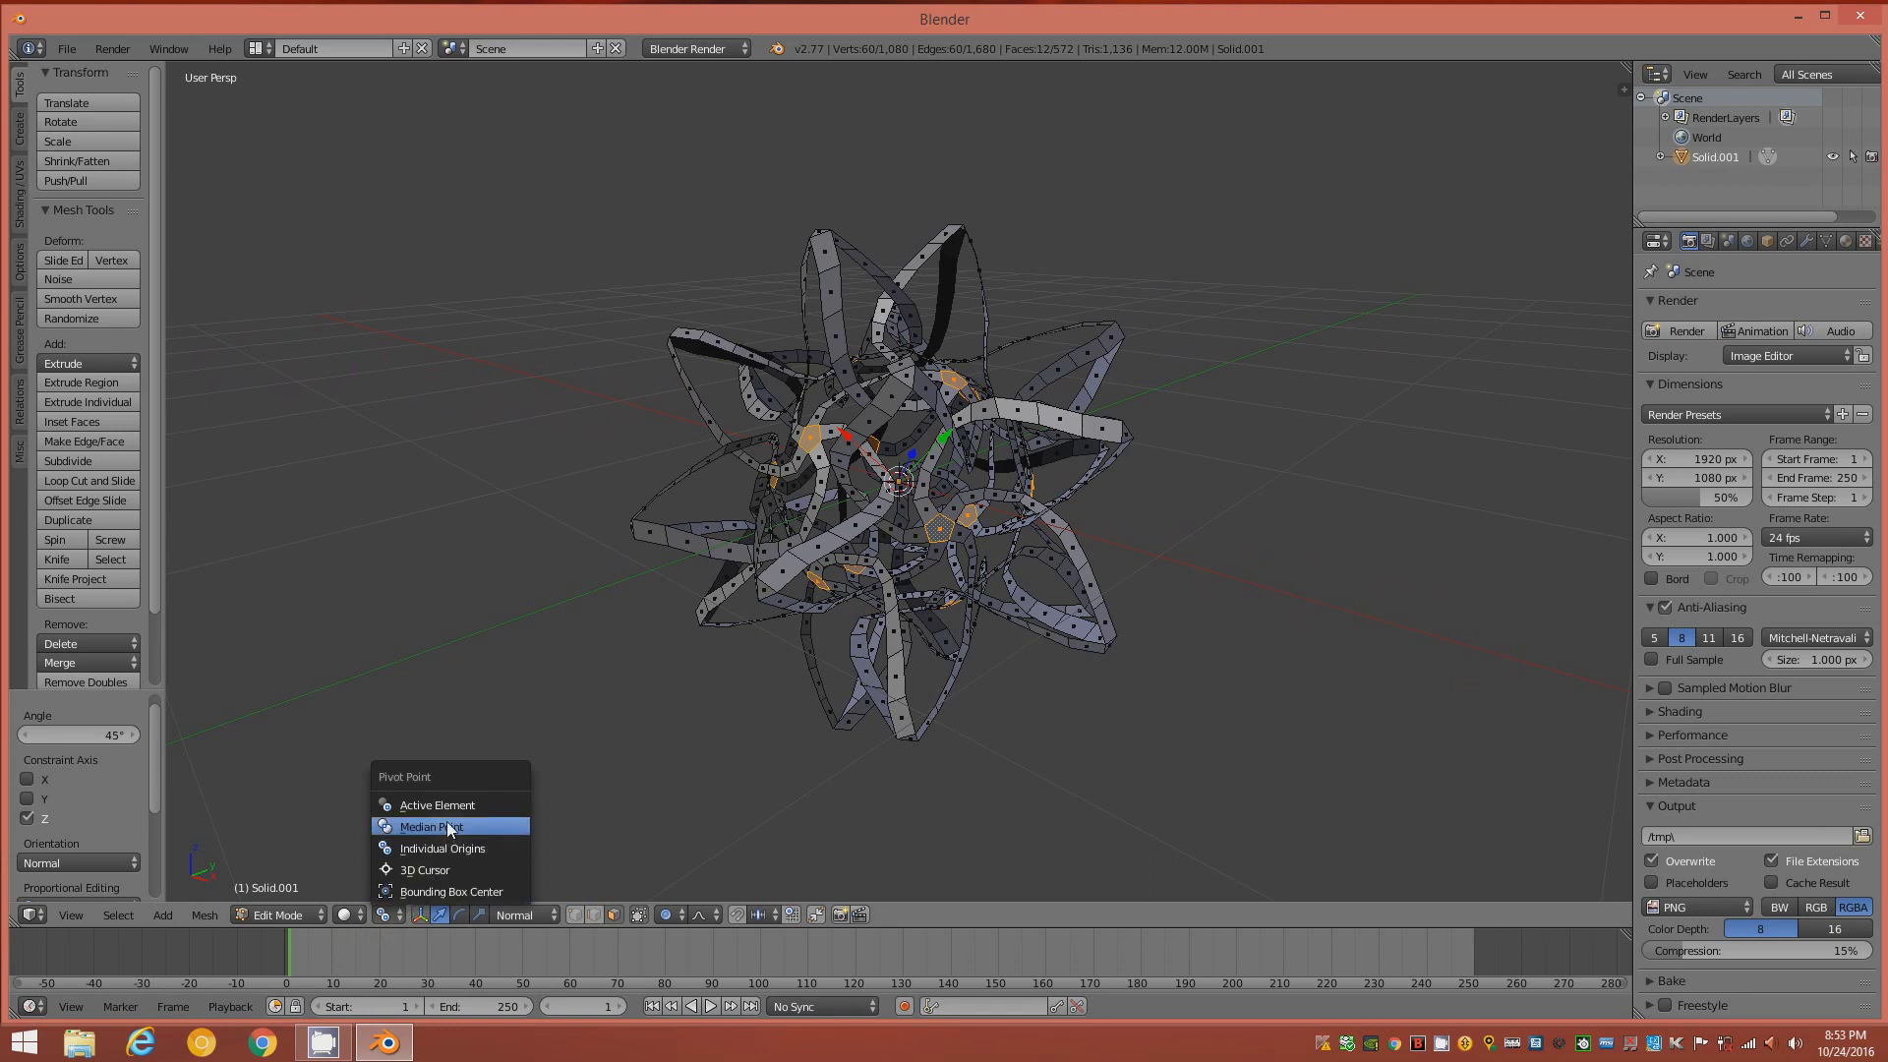
pyautogui.click(511, 827)
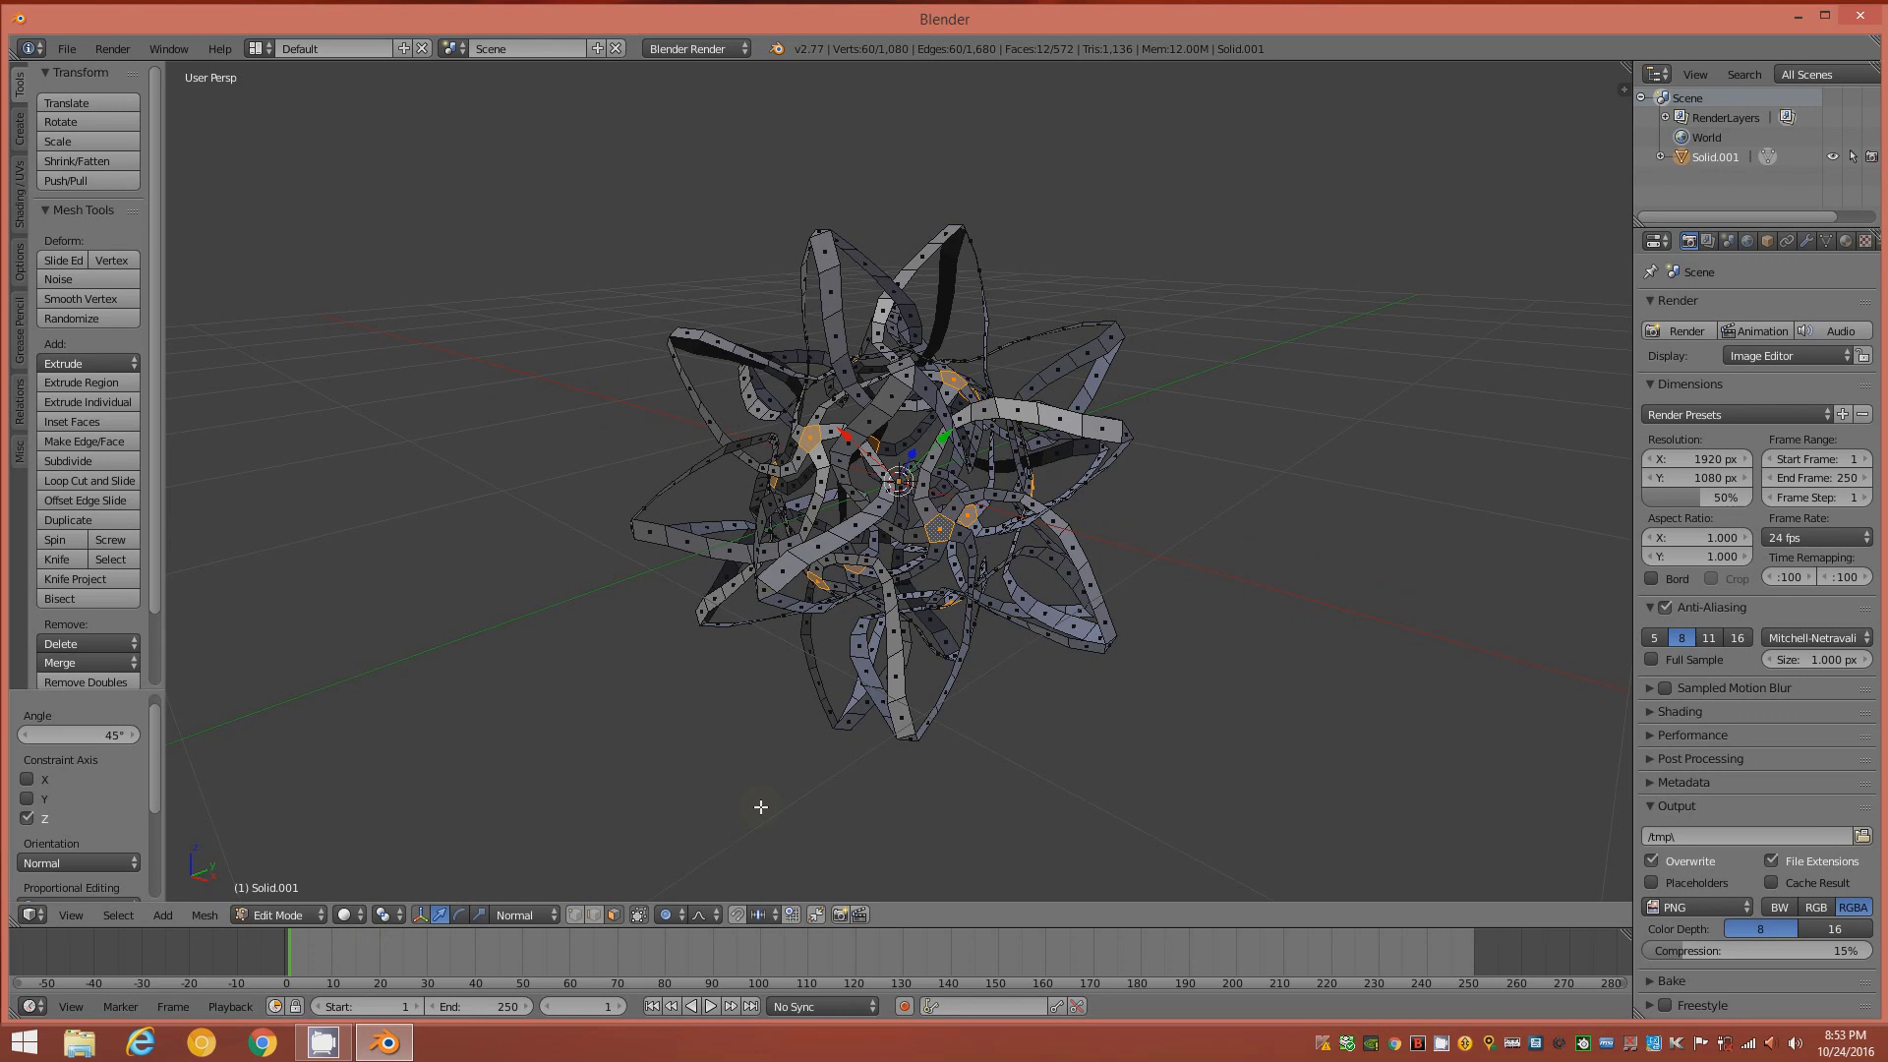
# - Select all triangular tip faces by matching polygon sides and scale them to 0.8 with a proportional size of 0.68
pyautogui.rightClick(904, 377)
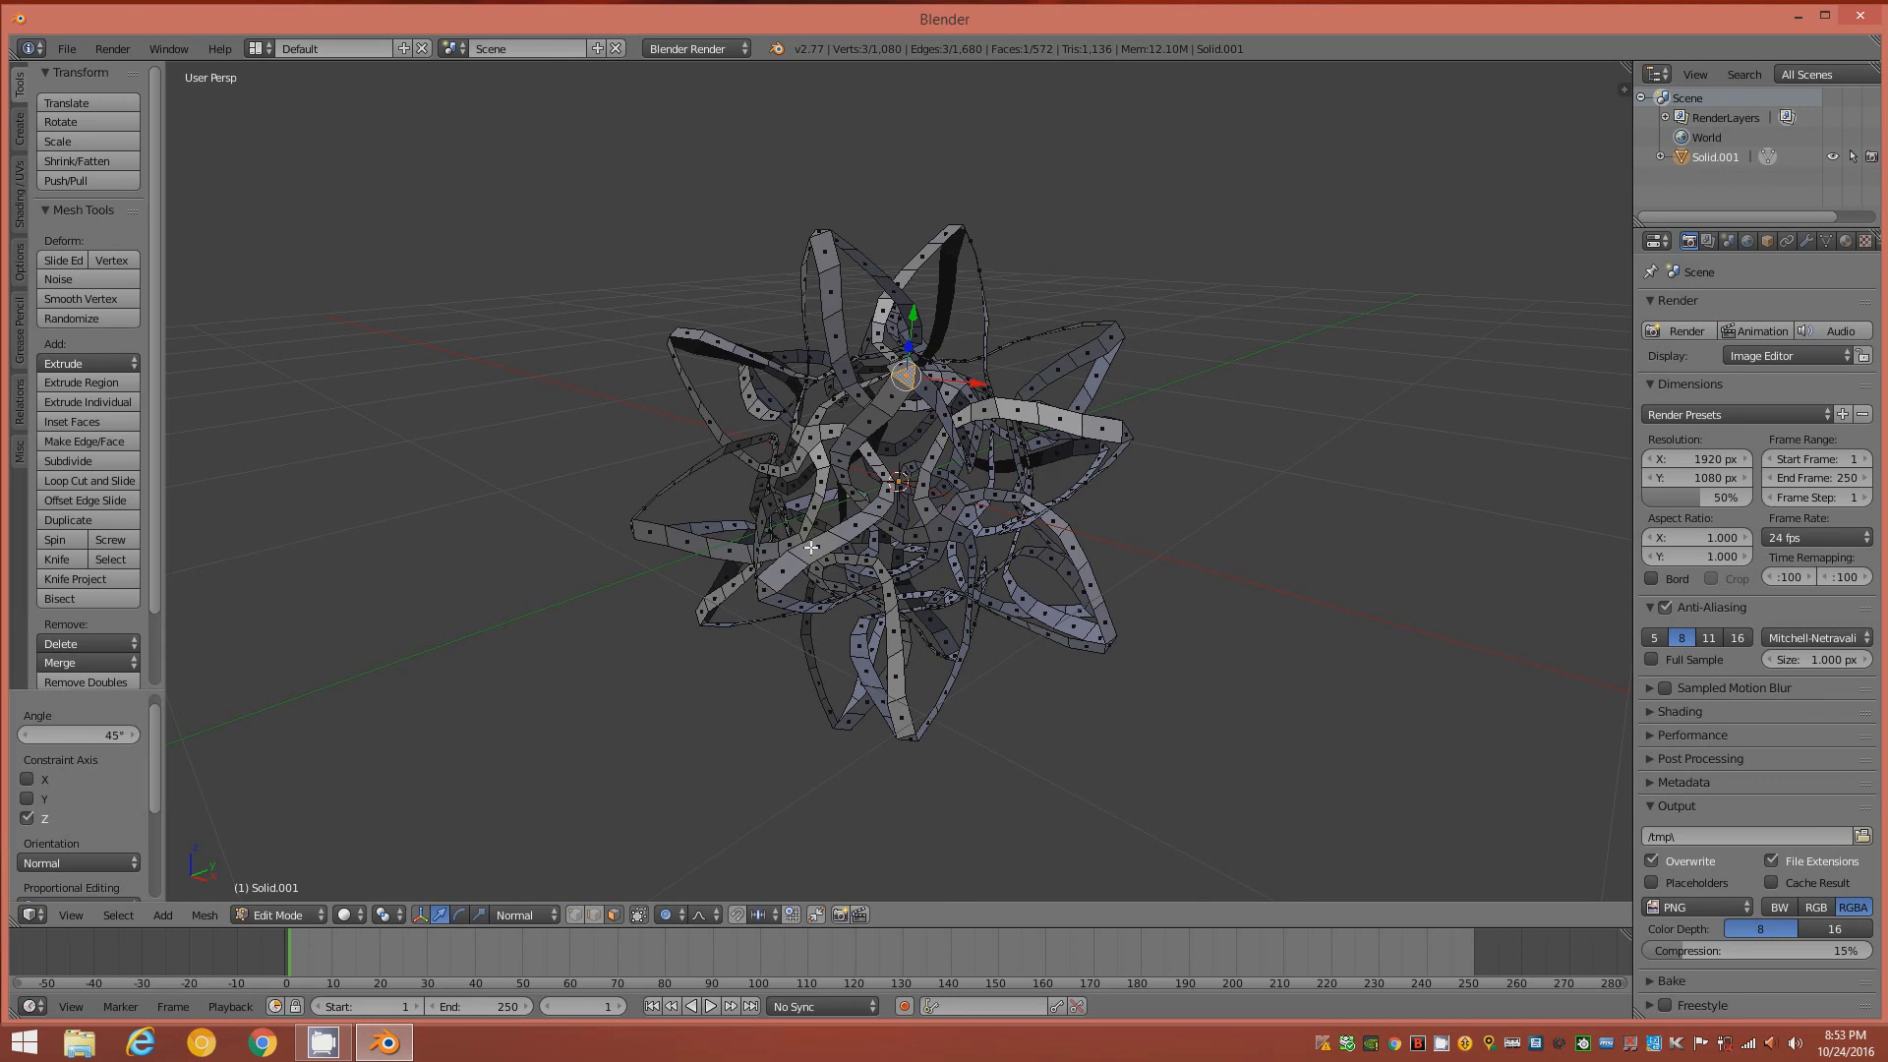
pyautogui.hotkey('shift', 'g')
pyautogui.click(811, 548)
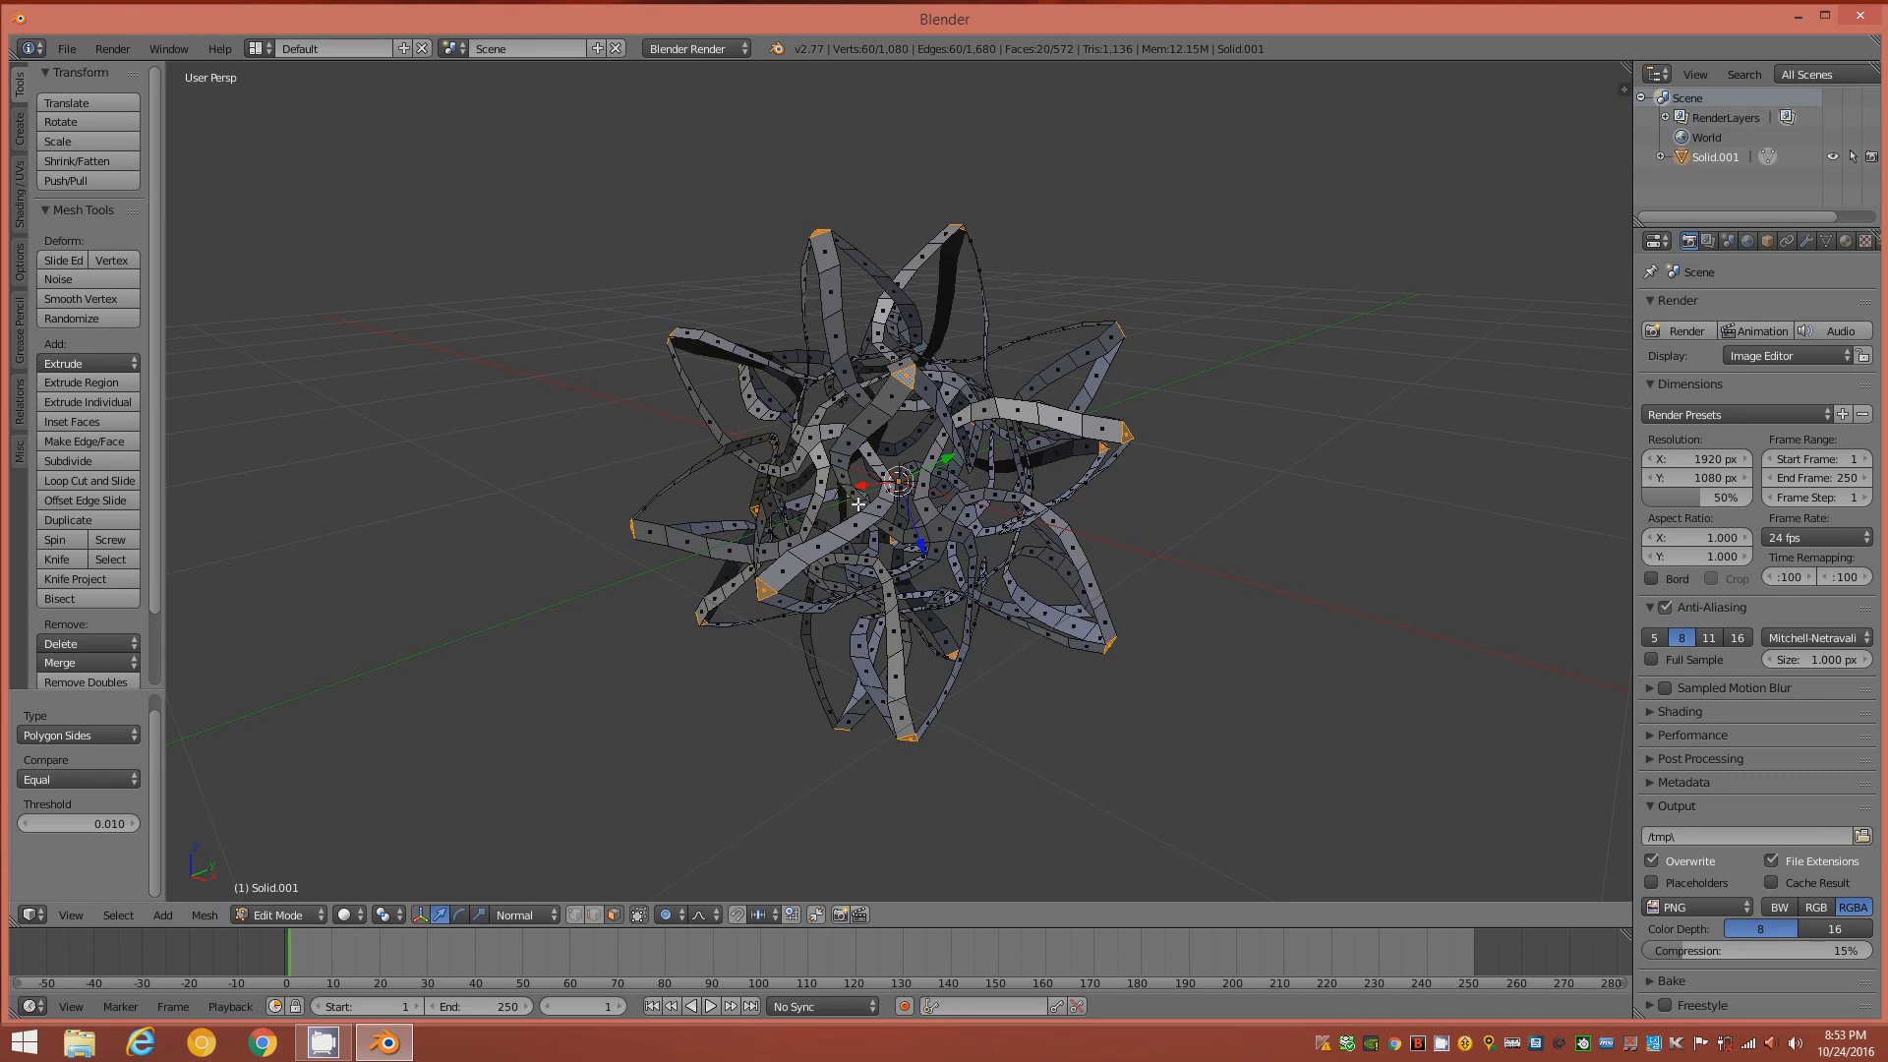
pyautogui.press('s')
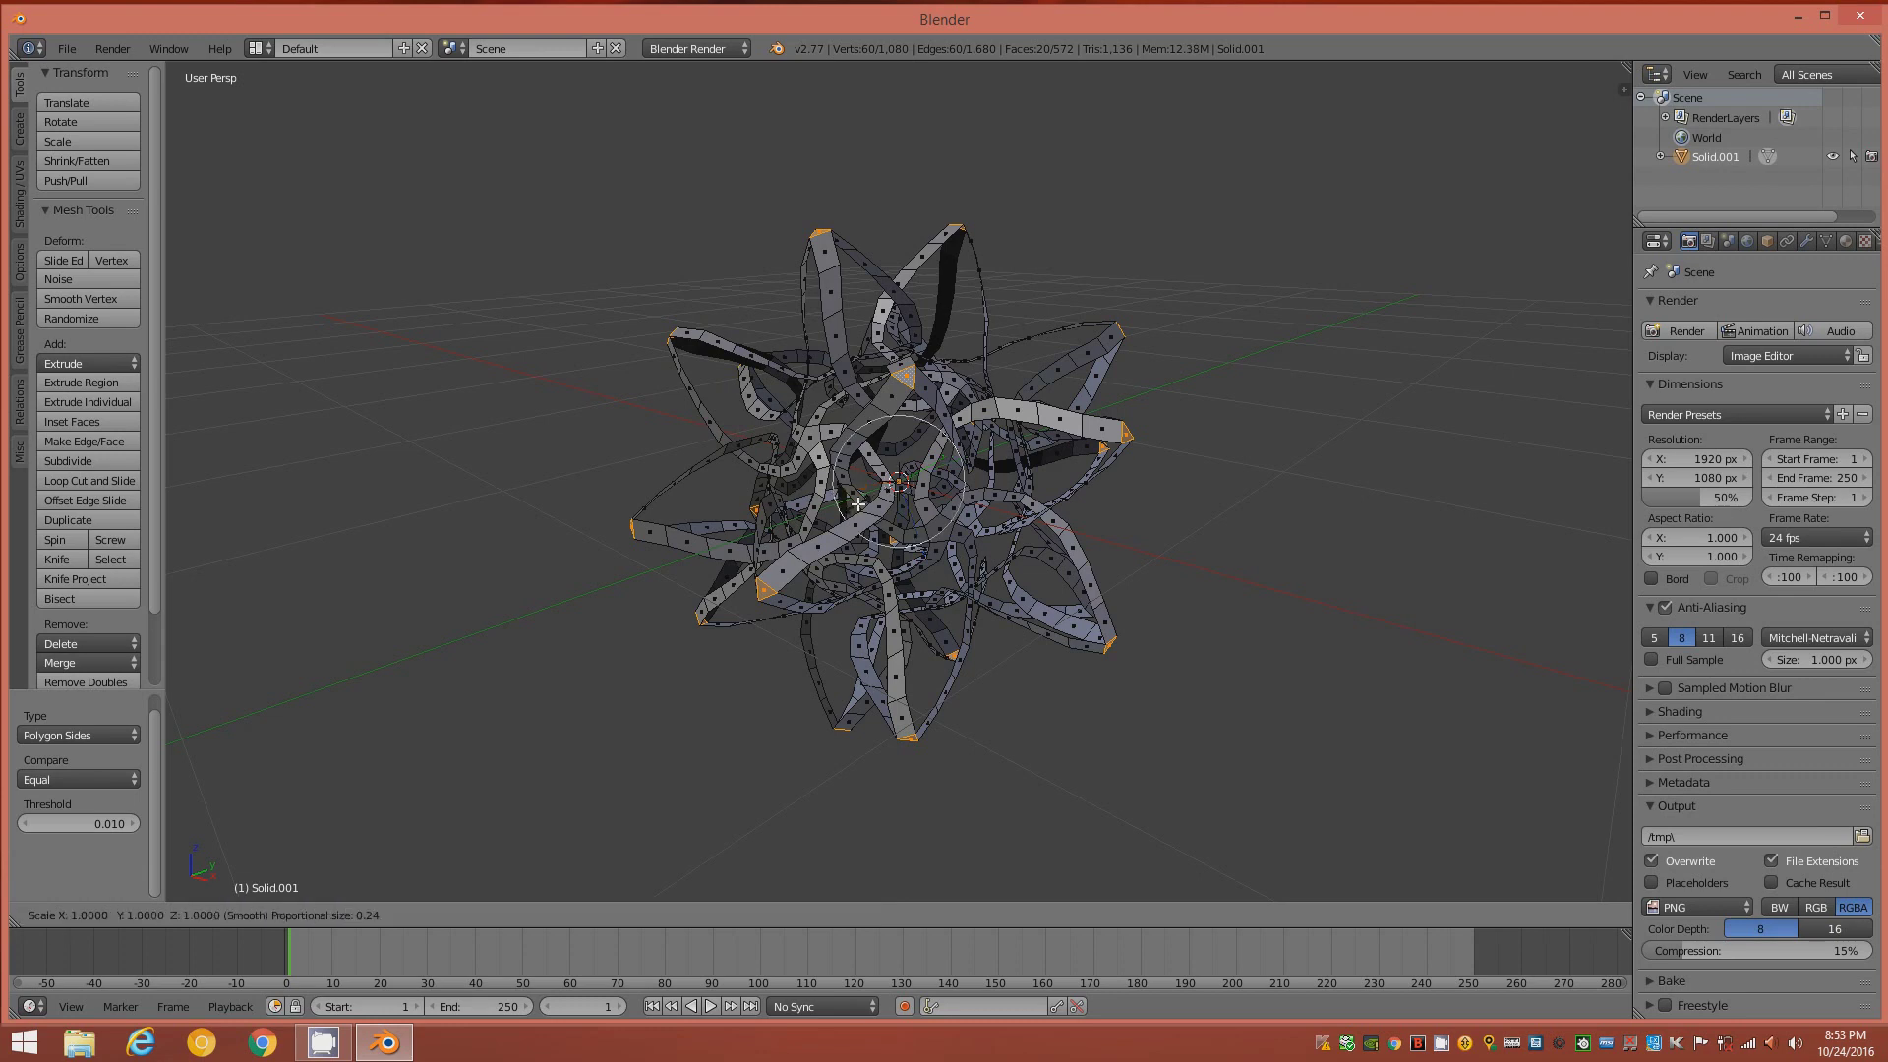
pyautogui.scroll(-1, 858, 503)
pyautogui.scroll(-1, 858, 503)
pyautogui.scroll(-6, 858, 503)
pyautogui.scroll(-2, 858, 503)
pyautogui.scroll(-1, 858, 504)
pyautogui.moveTo(877, 476)
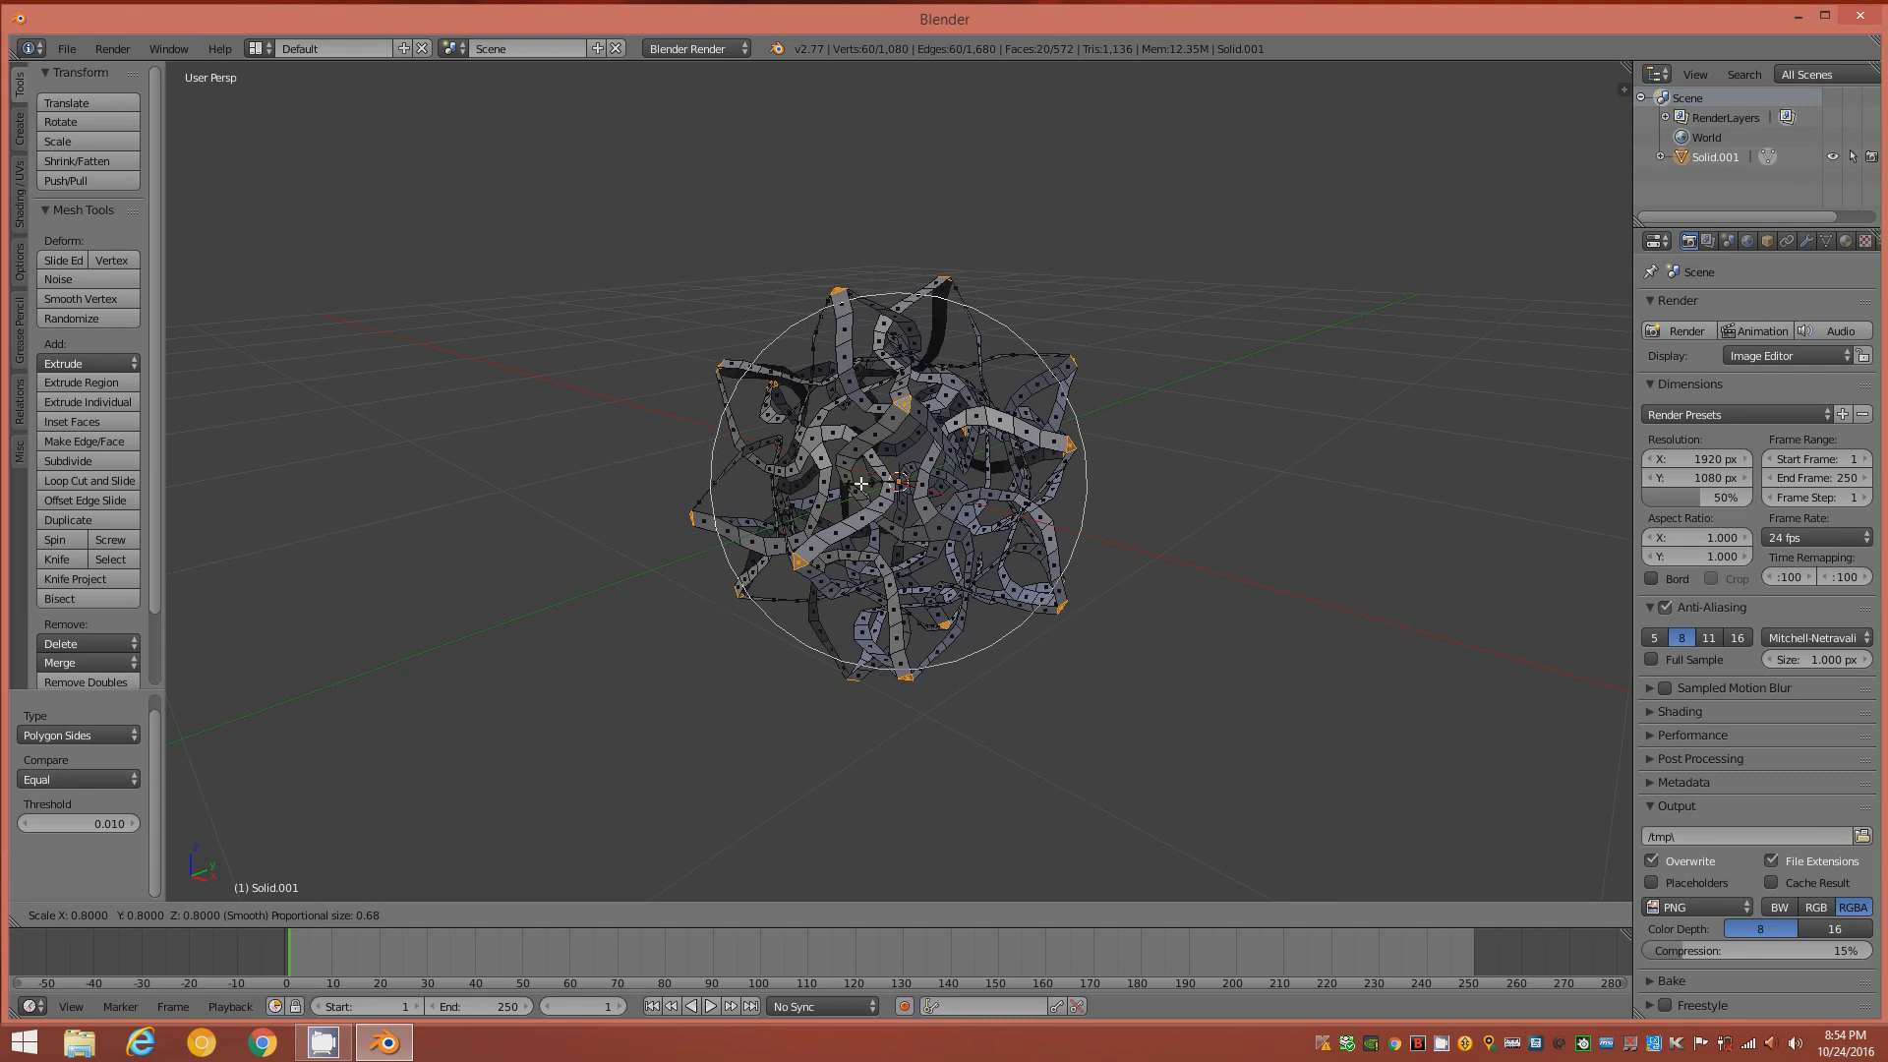
pyautogui.click(861, 484)
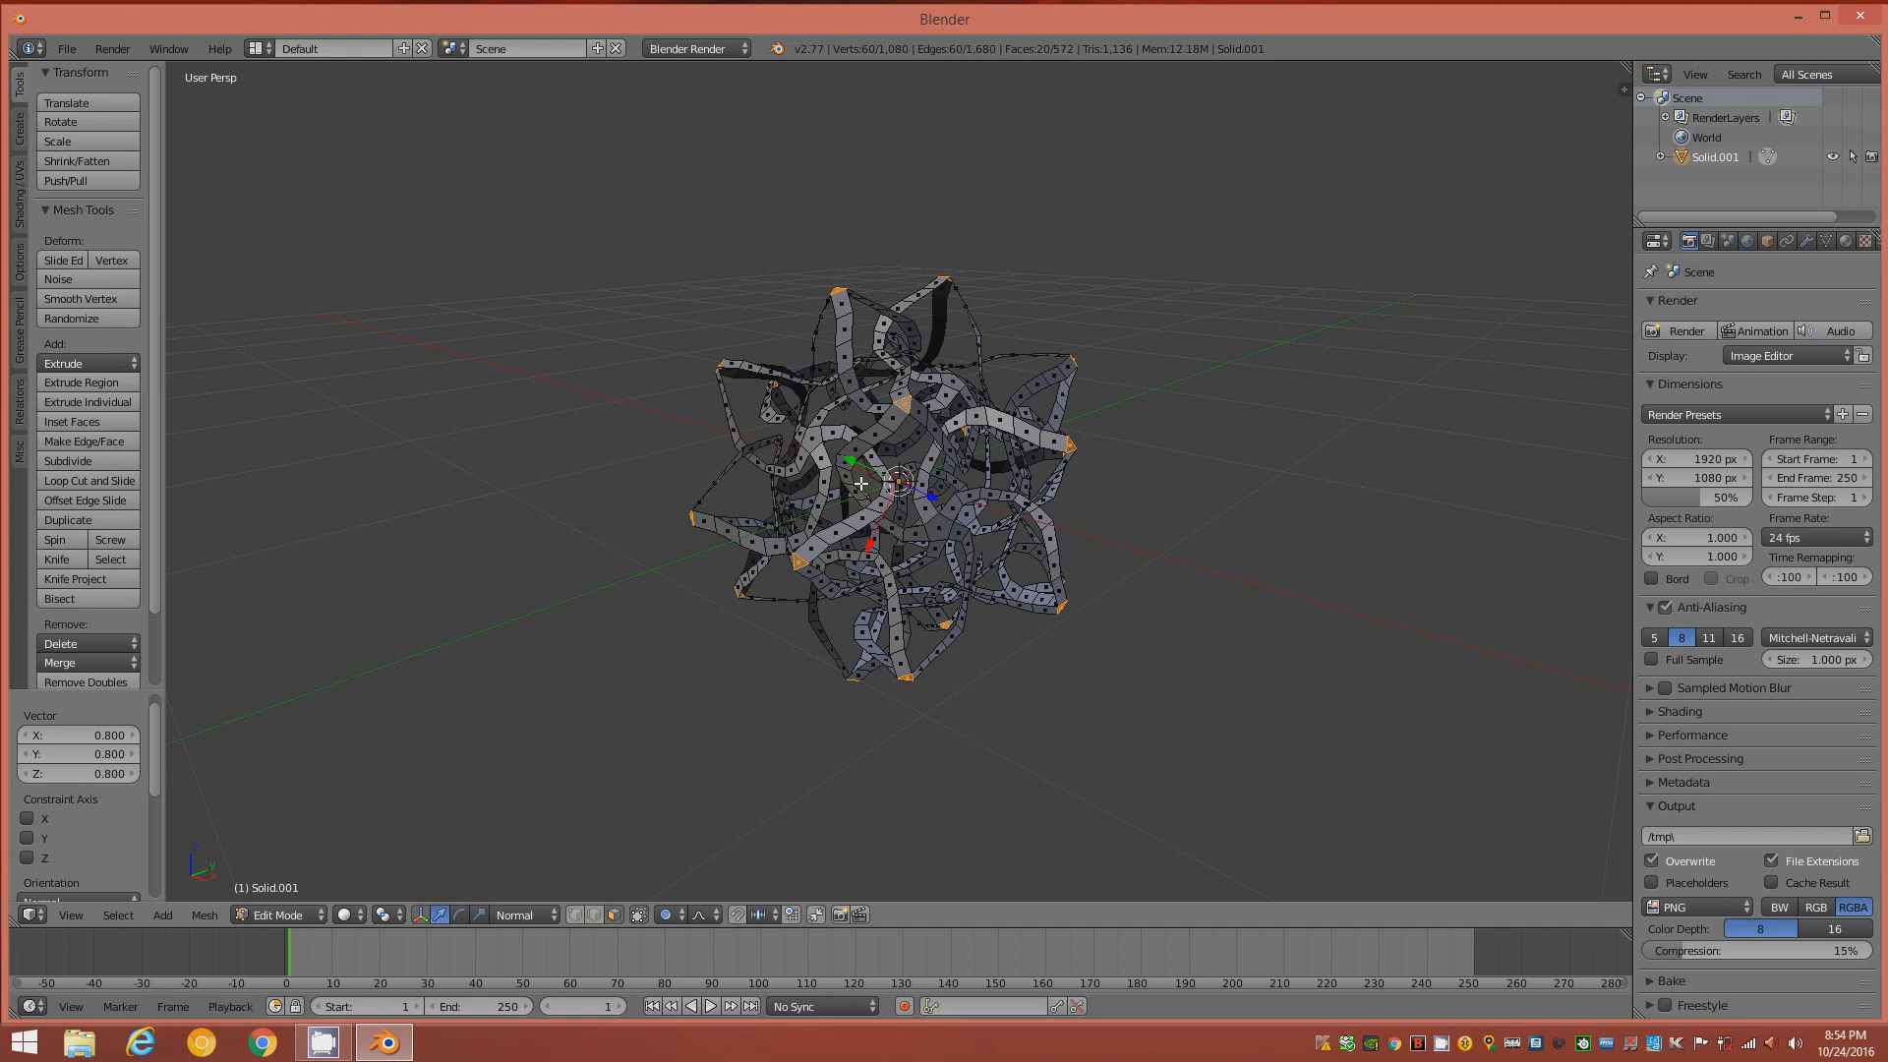
# - Select all pentagonal hub faces by matching polygon sides and scale them to 0.7 with a proportional size of 0.26
pyautogui.moveTo(1024, 508)
pyautogui.mouseDown(button='middle')
pyautogui.moveTo(949, 497)
pyautogui.moveTo(1001, 509)
pyautogui.moveTo(1005, 486)
pyautogui.moveTo(1137, 475)
pyautogui.moveTo(1039, 496)
pyautogui.mouseUp(button='middle')
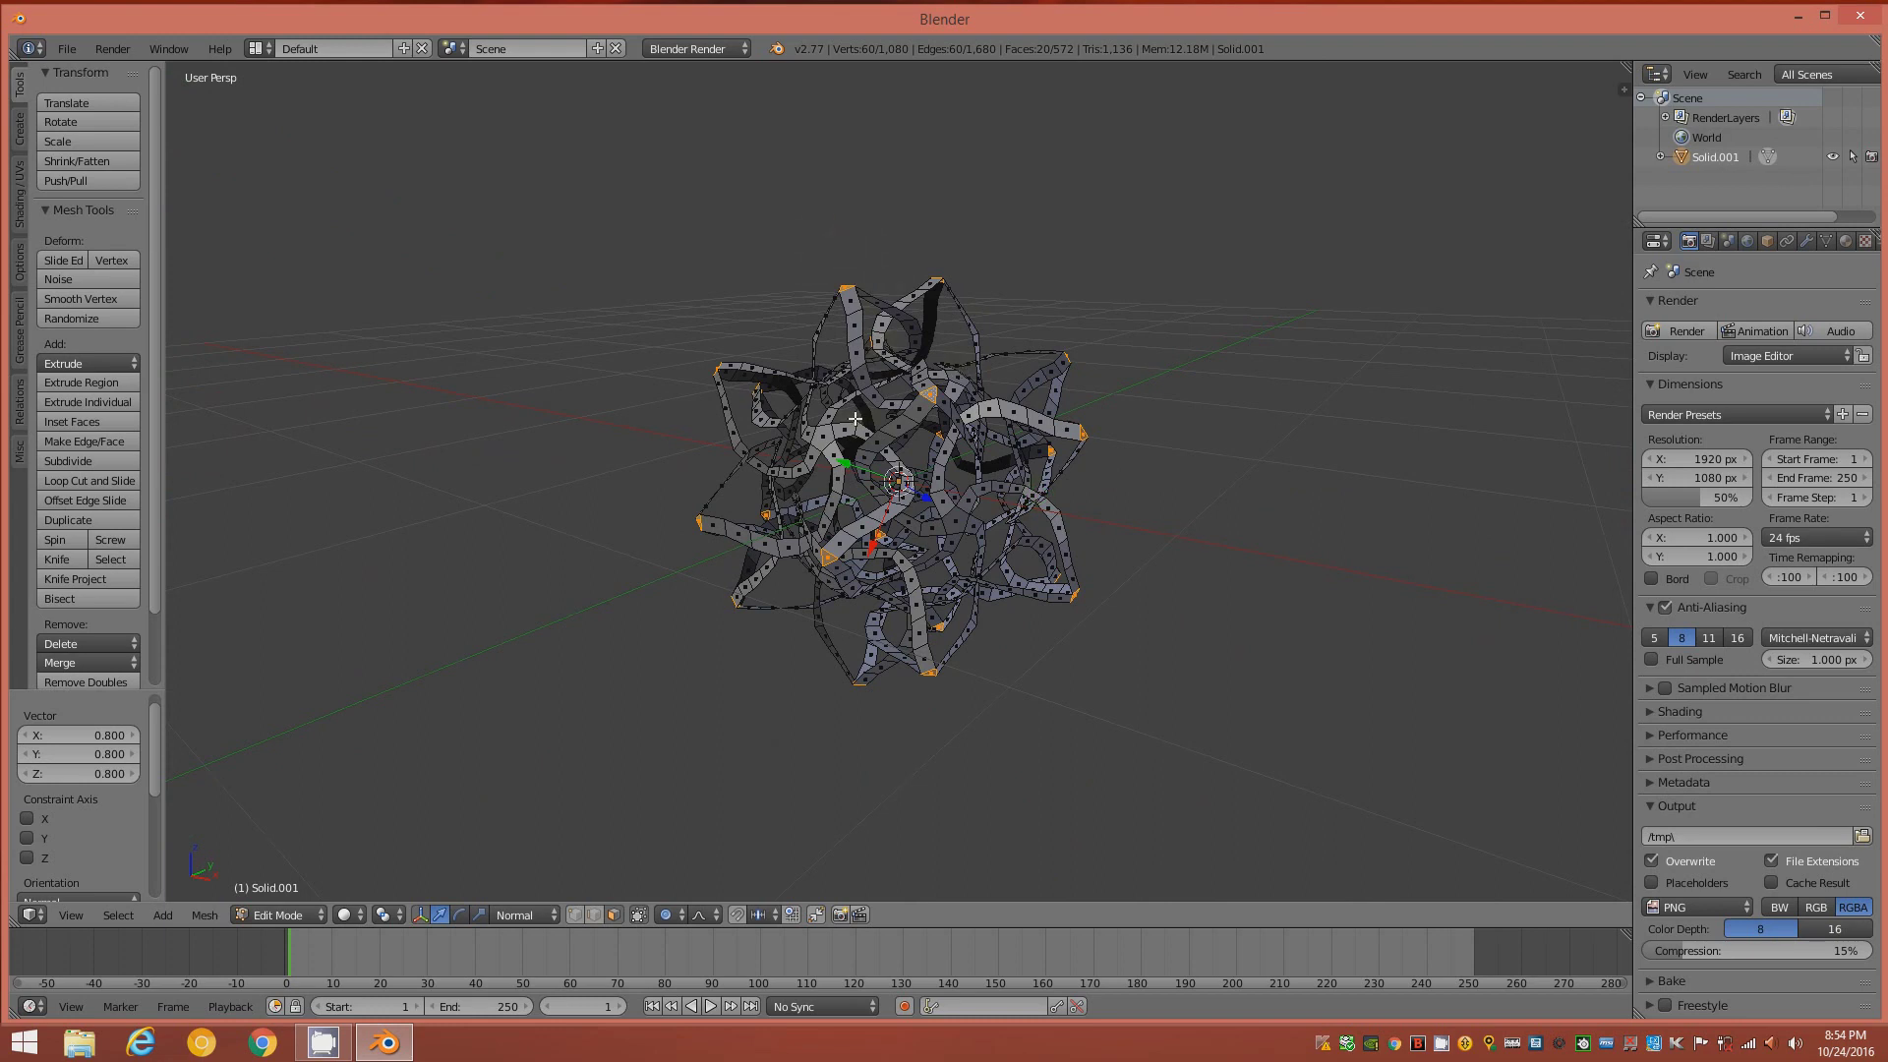
pyautogui.moveTo(894, 430); pyautogui.dragTo(966, 451, button='middle')
pyautogui.scroll(2, 983, 455)
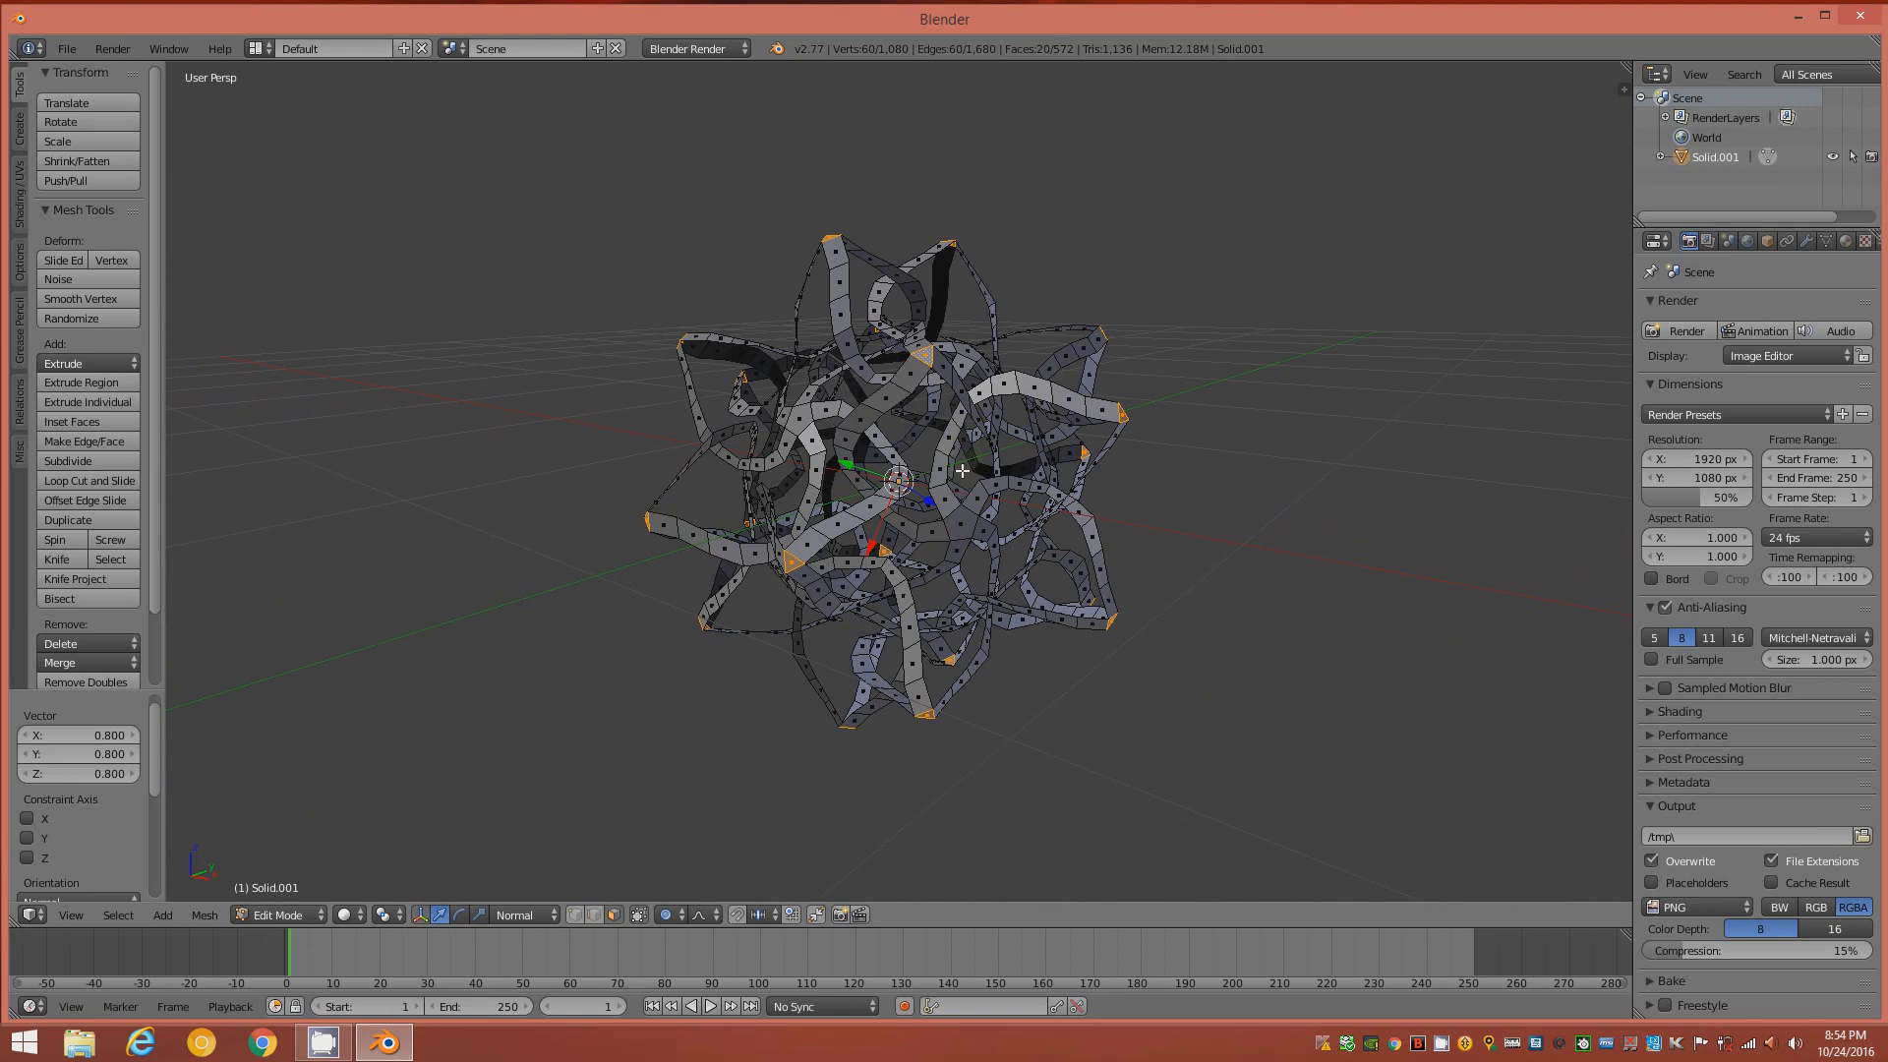
pyautogui.rightClick(960, 524)
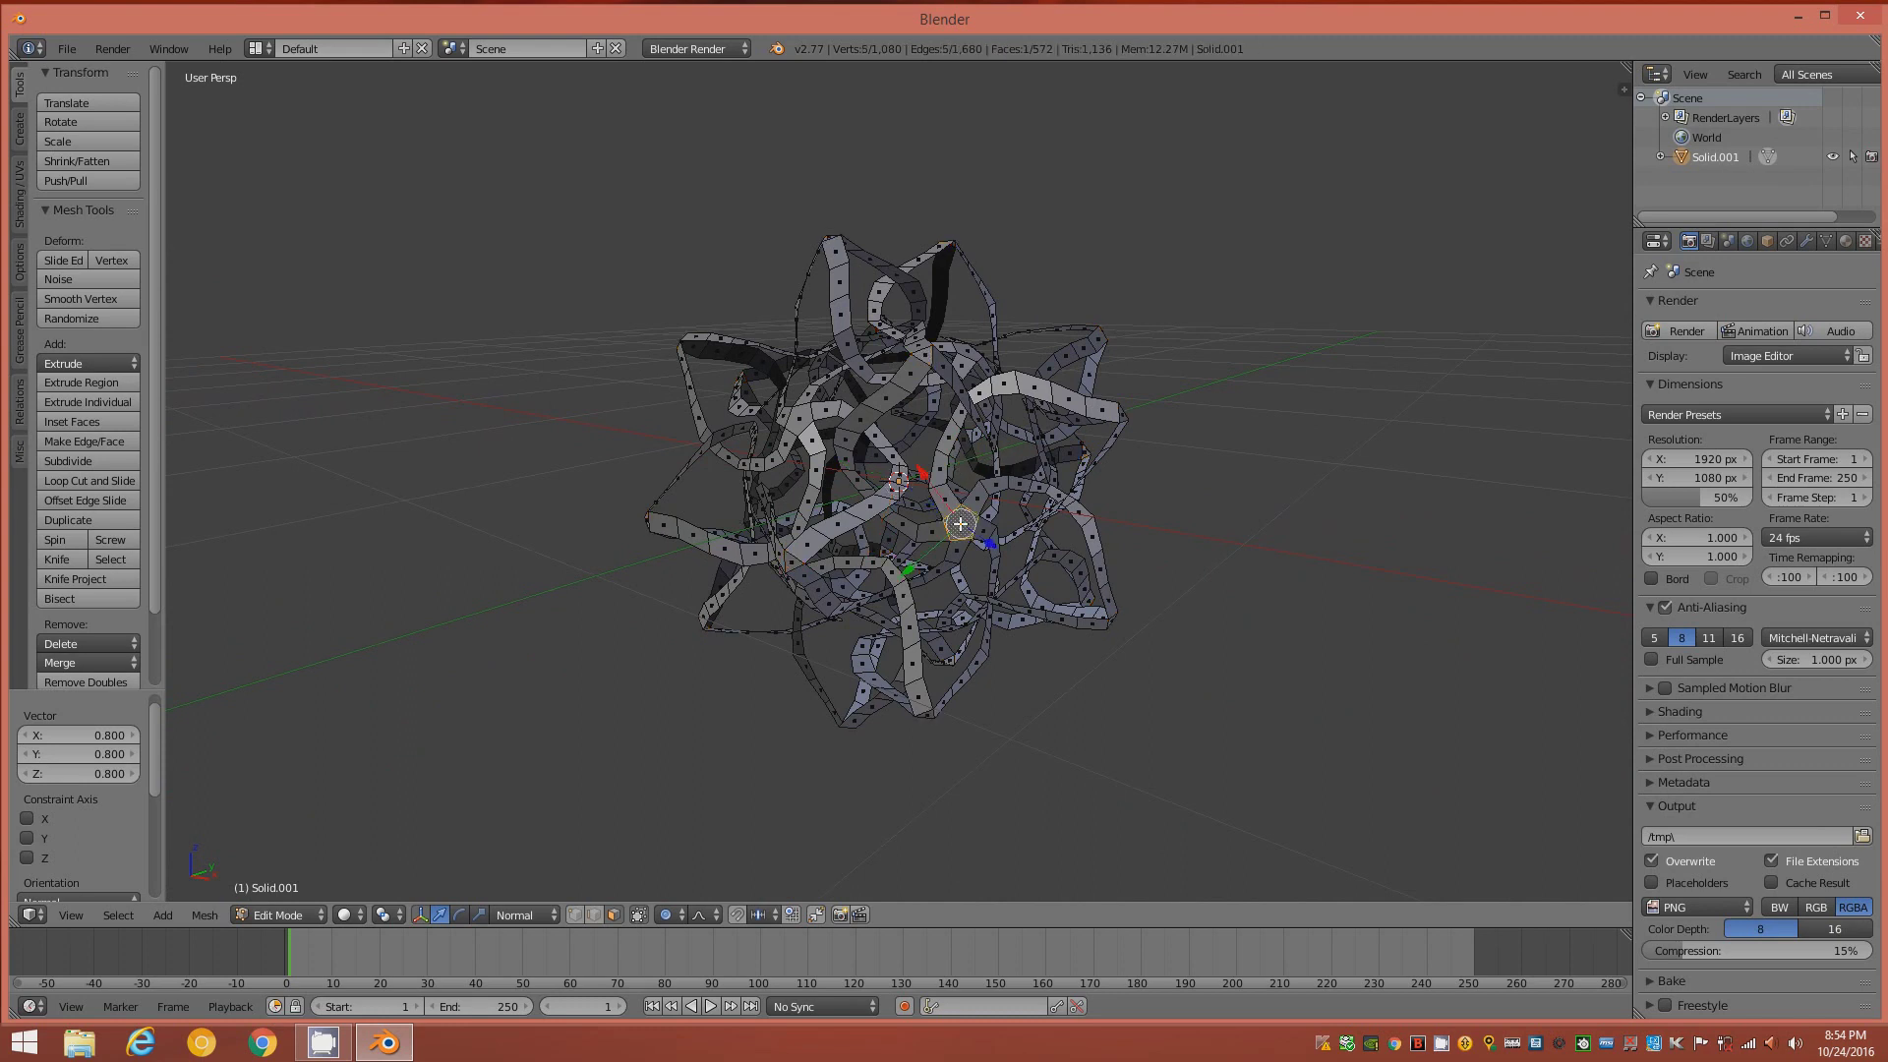
pyautogui.moveTo(999, 508)
pyautogui.mouseDown(button='middle')
pyautogui.moveTo(977, 498)
pyautogui.moveTo(992, 507)
pyautogui.mouseUp(button='middle')
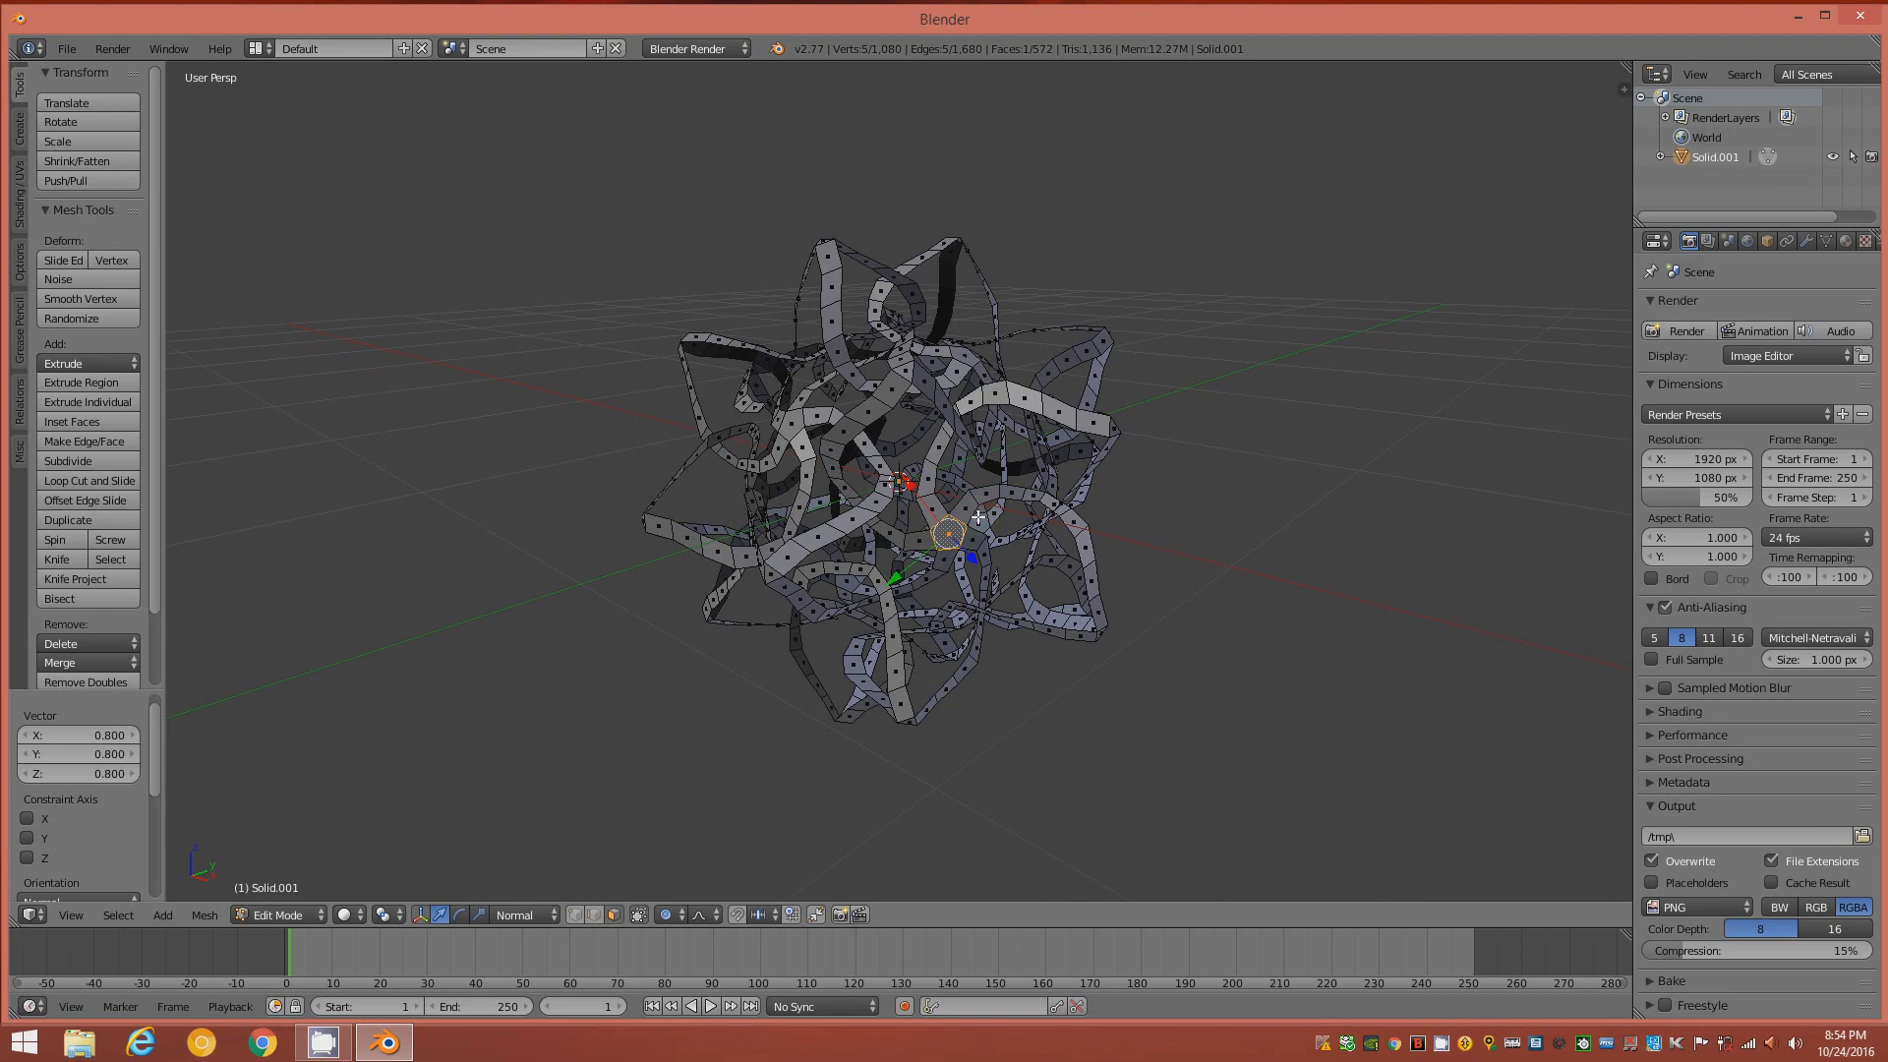
pyautogui.hotkey('shift', 'g')
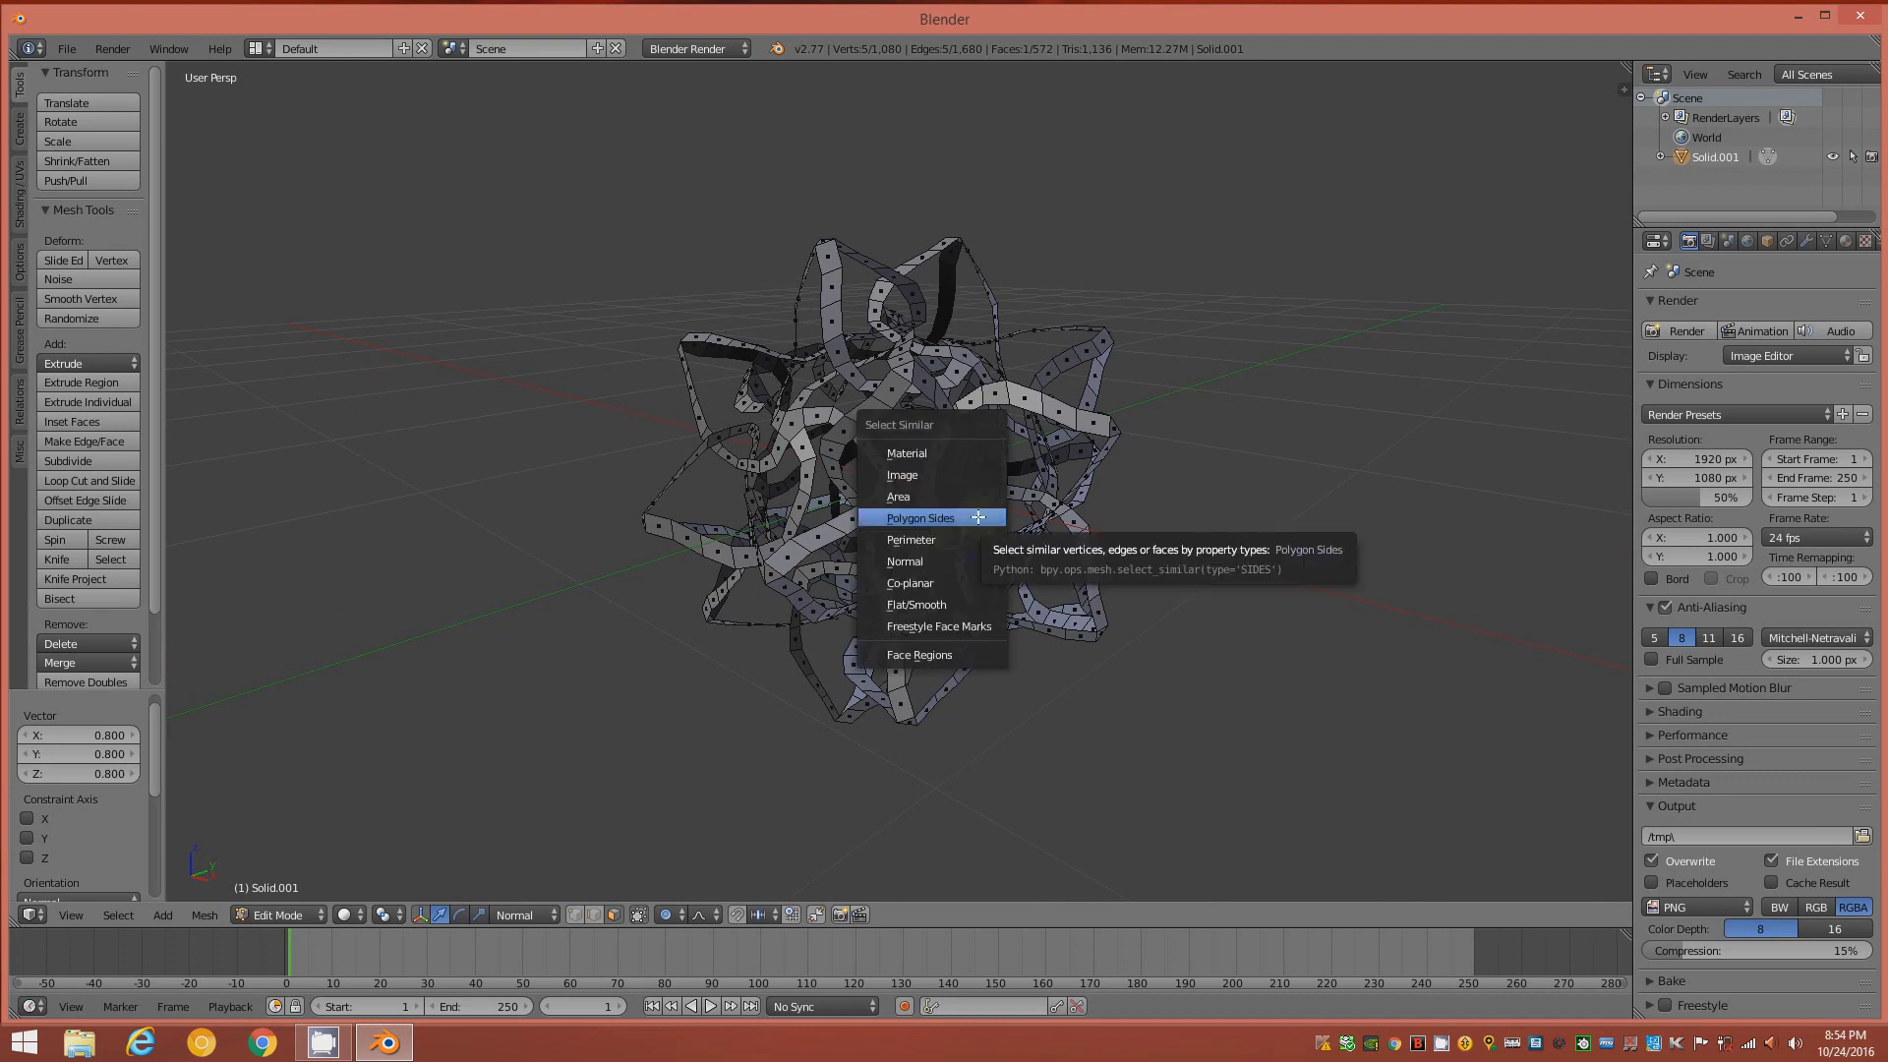
pyautogui.click(978, 518)
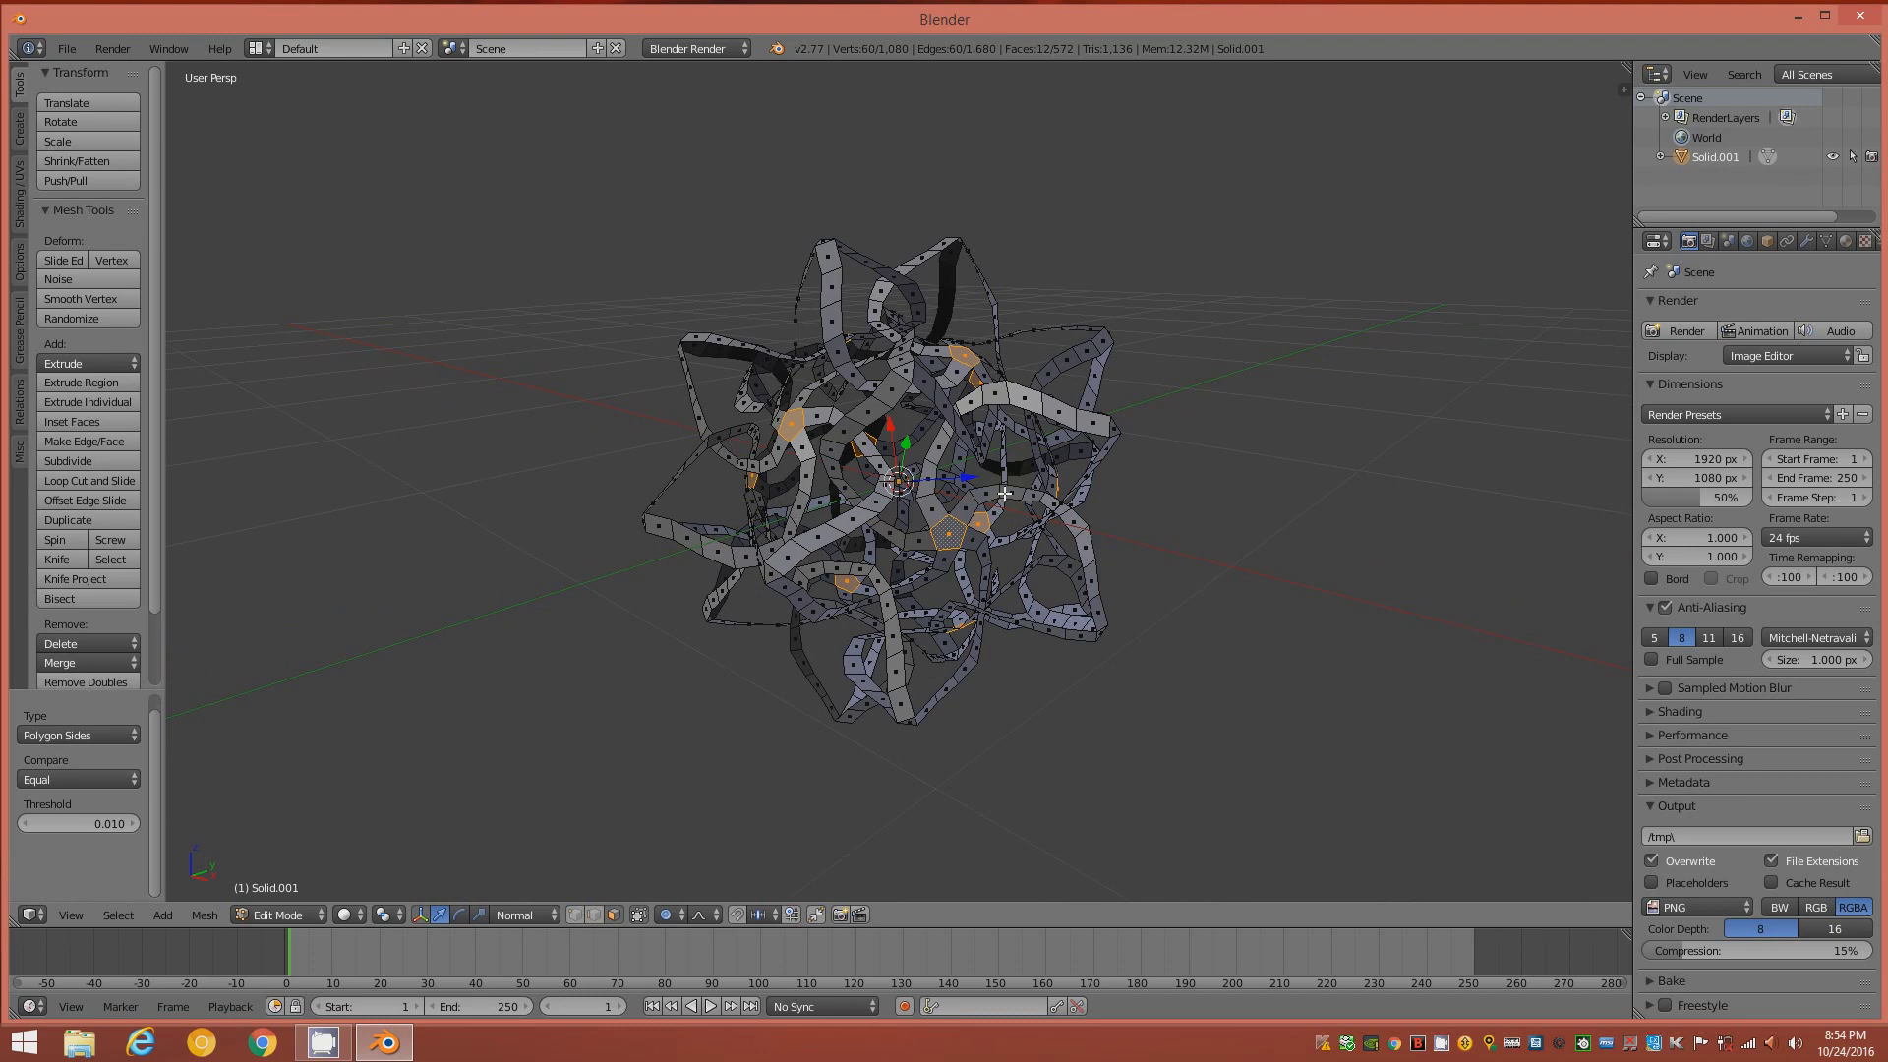
pyautogui.press('s')
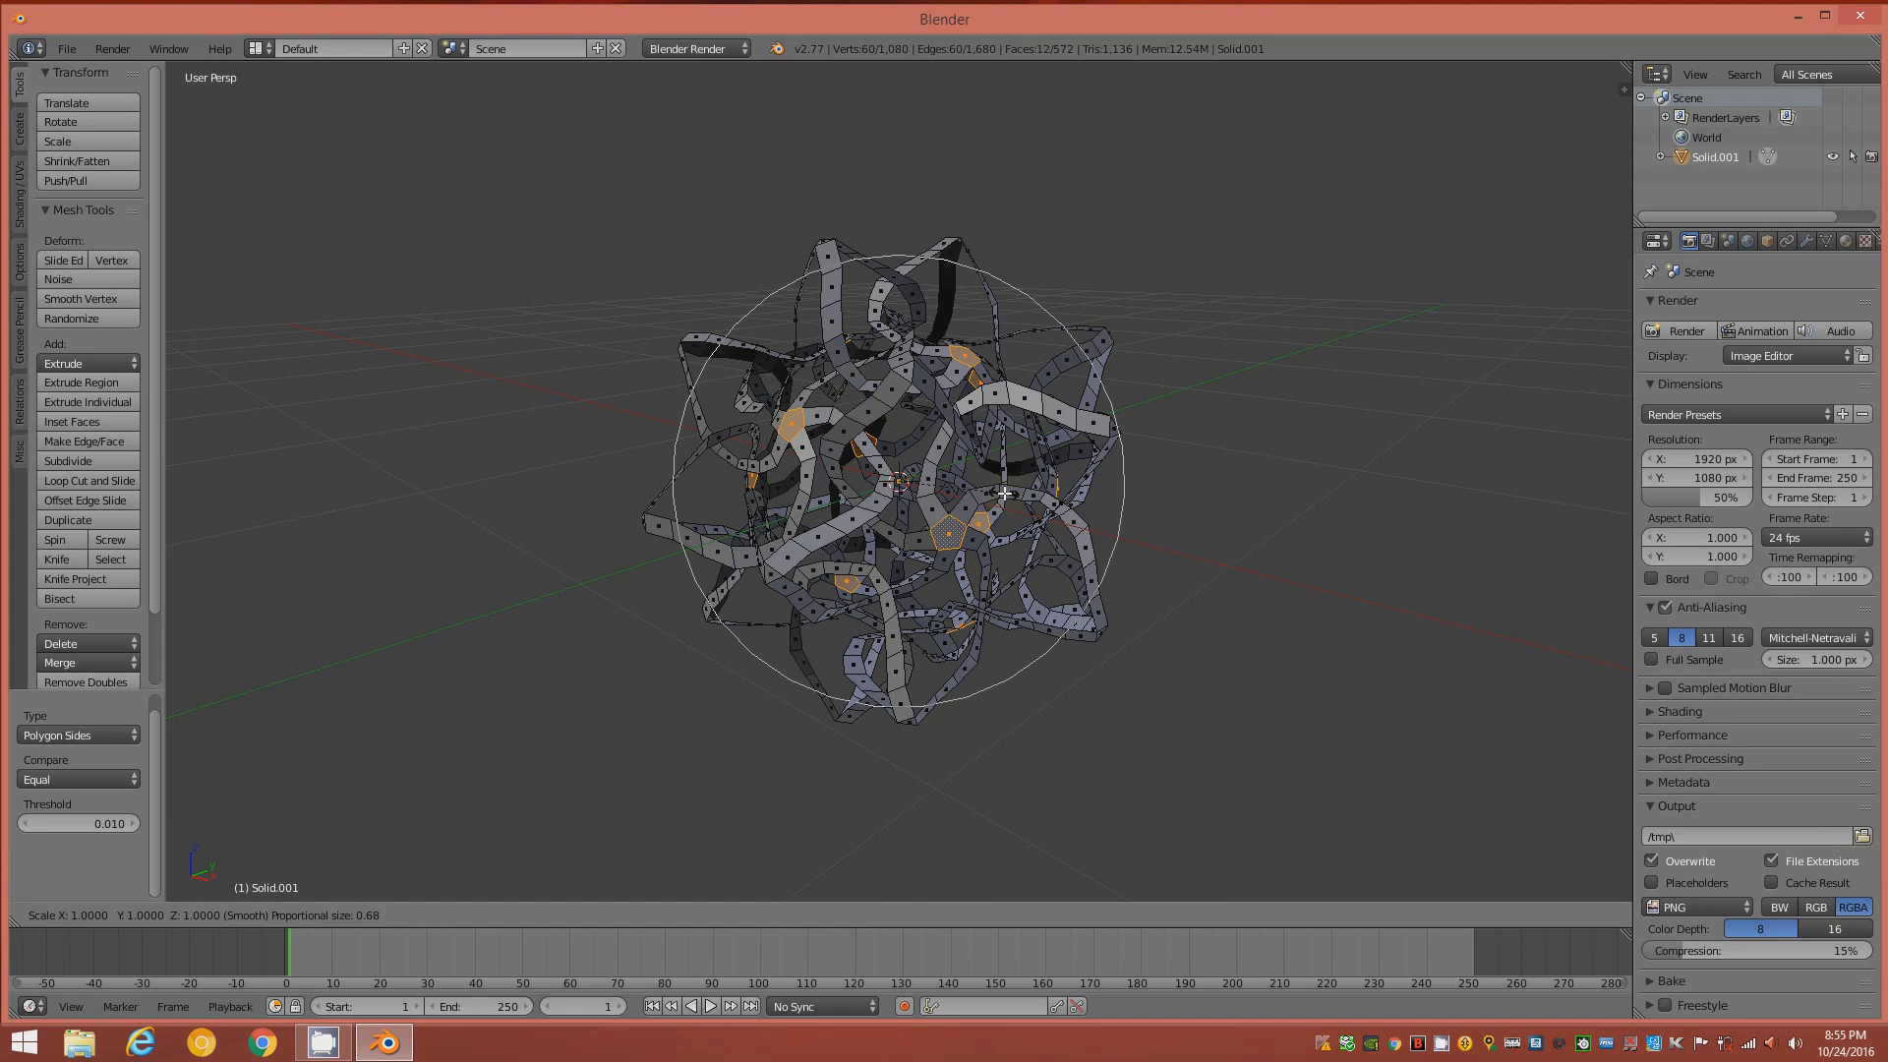
pyautogui.scroll(1, 1004, 494)
pyautogui.scroll(3, 1000, 502)
pyautogui.scroll(1, 999, 503)
pyautogui.scroll(3, 999, 502)
pyautogui.scroll(2, 999, 503)
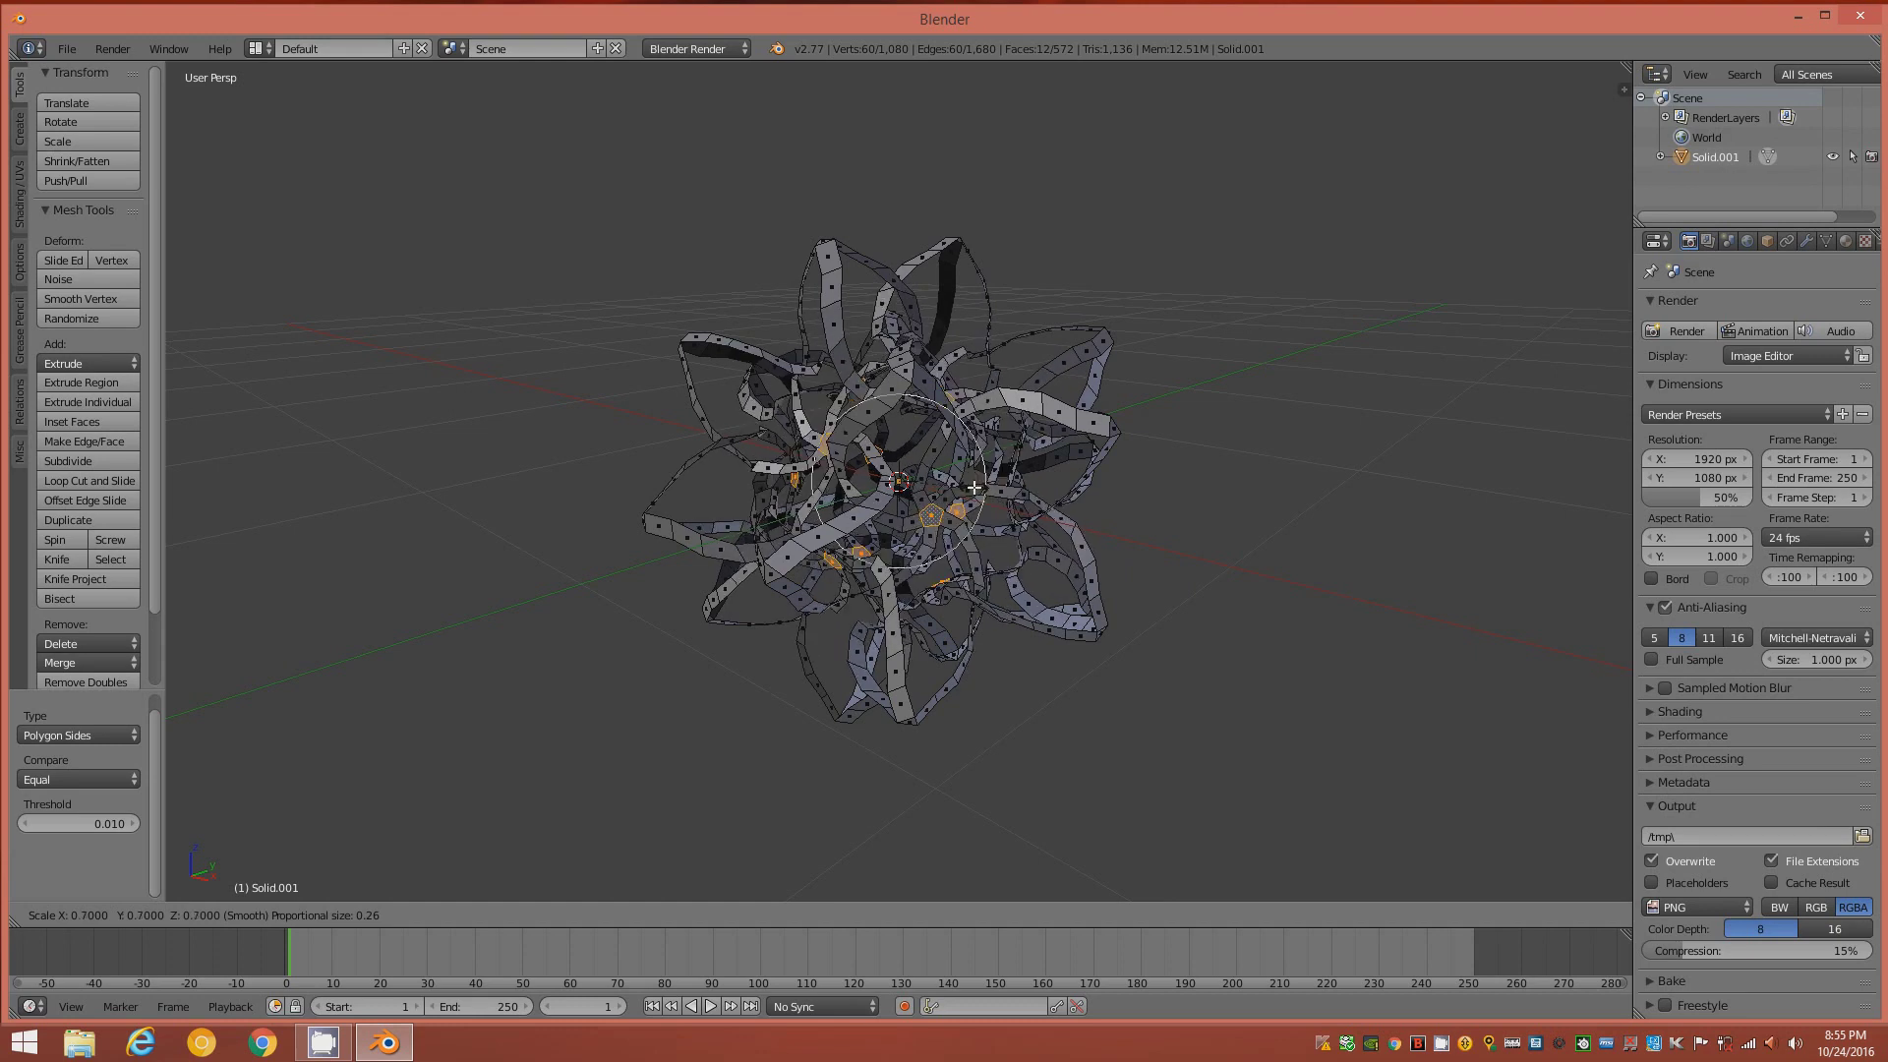
pyautogui.click(974, 487)
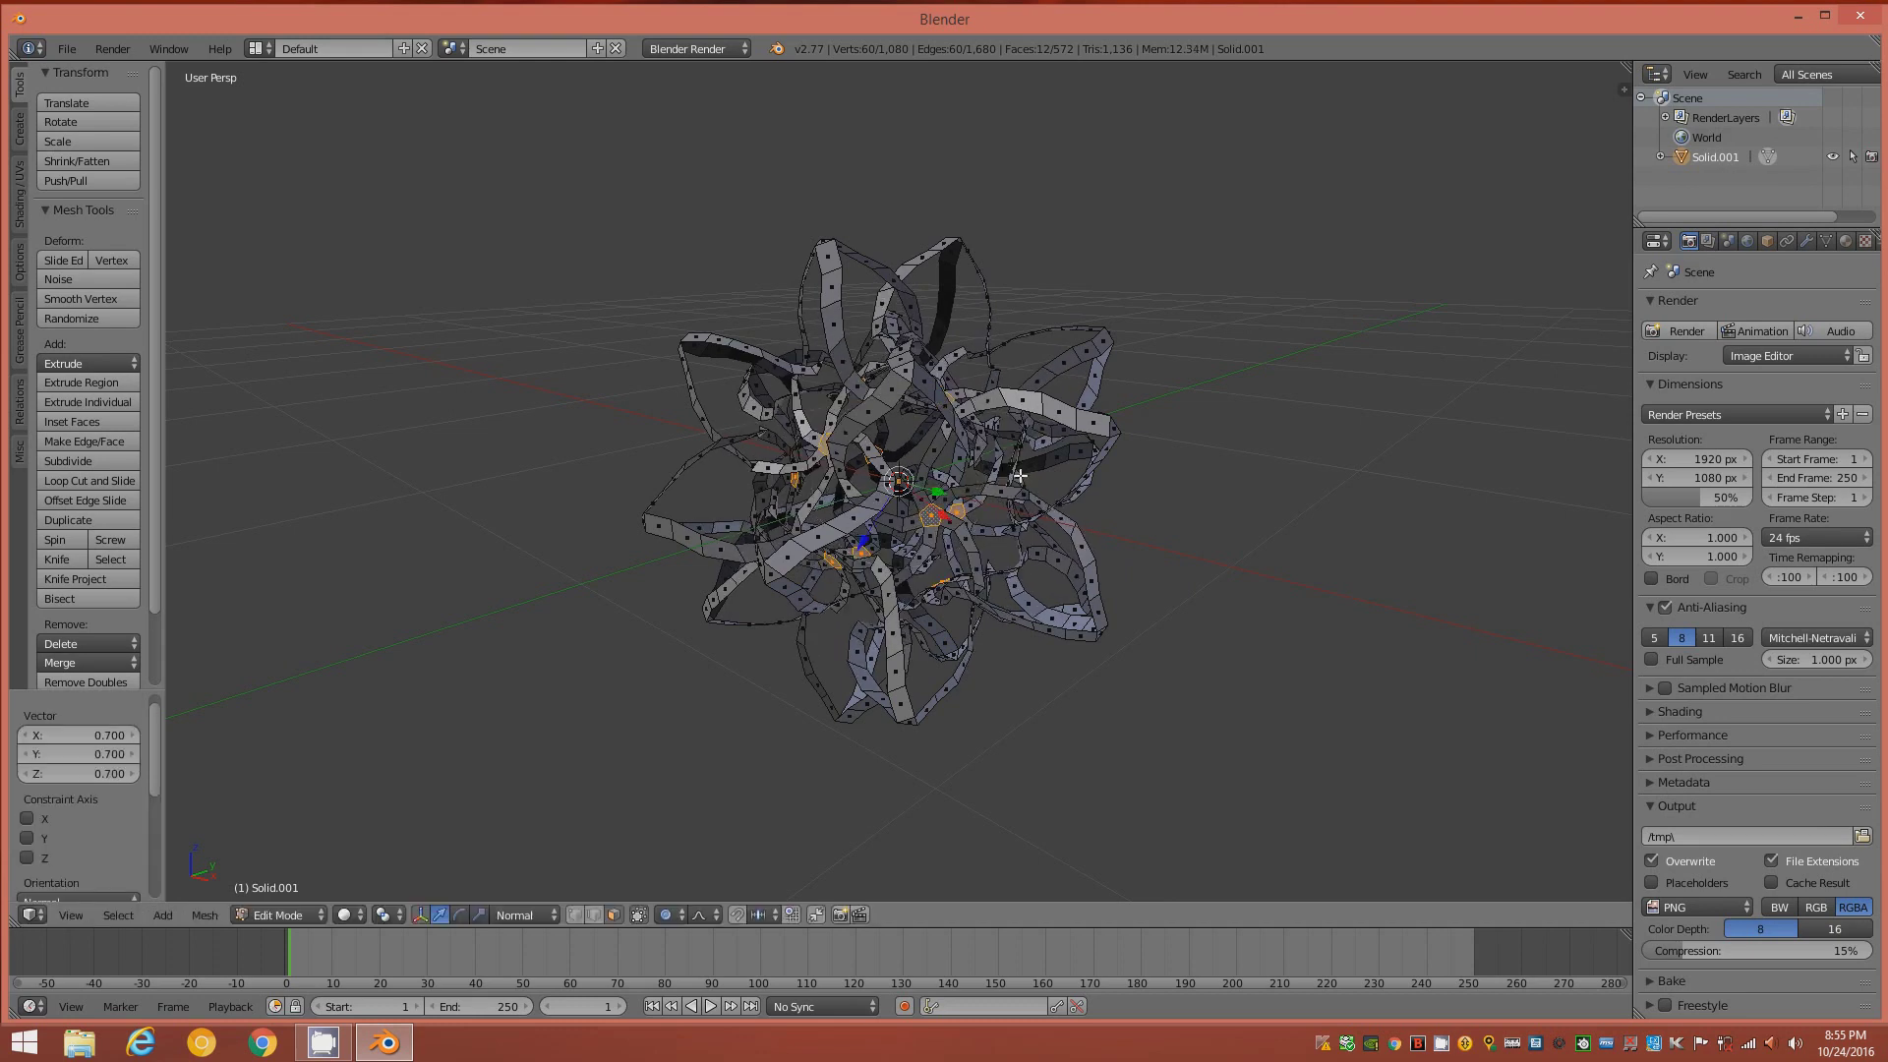
# - Switch the star frame from edit mode to object mode
pyautogui.moveTo(965, 445)
pyautogui.mouseDown(button='middle')
pyautogui.moveTo(1133, 446)
pyautogui.moveTo(1057, 398)
pyautogui.moveTo(1130, 392)
pyautogui.moveTo(974, 475)
pyautogui.mouseUp(button='middle')
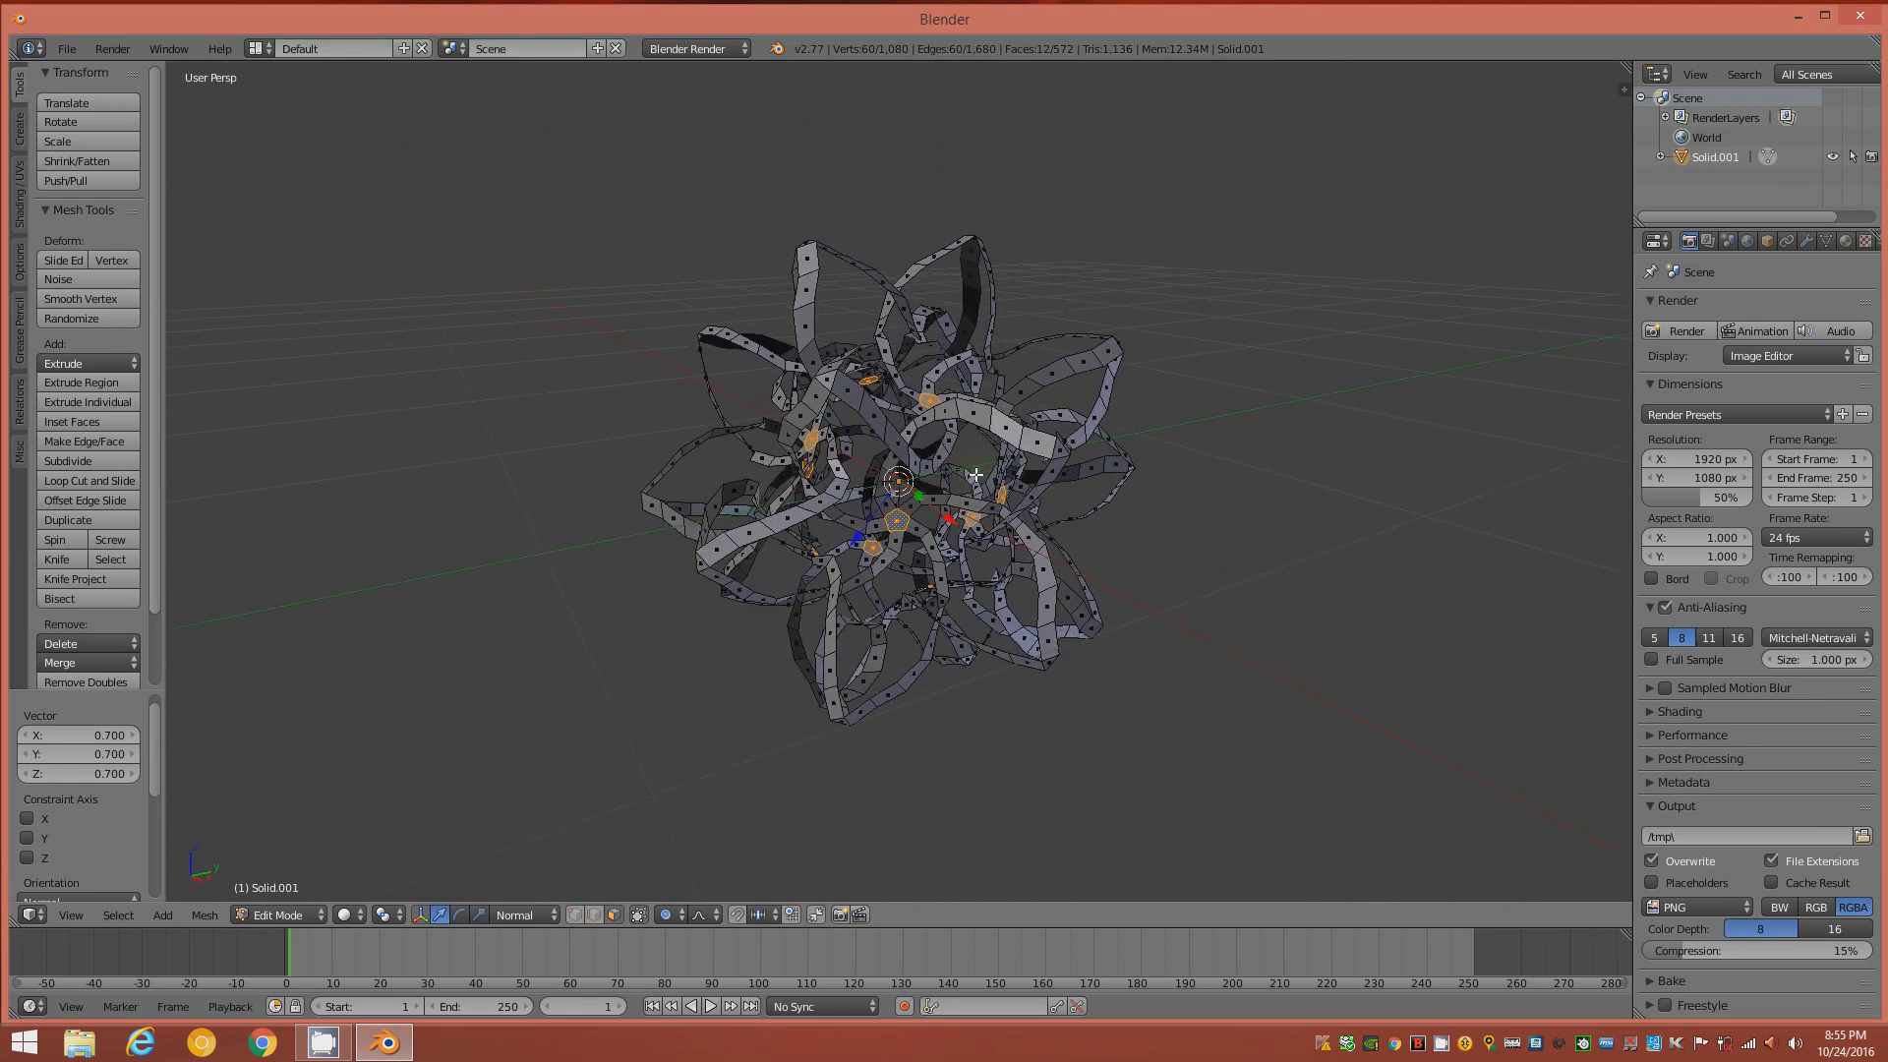
pyautogui.scroll(1, 917, 478)
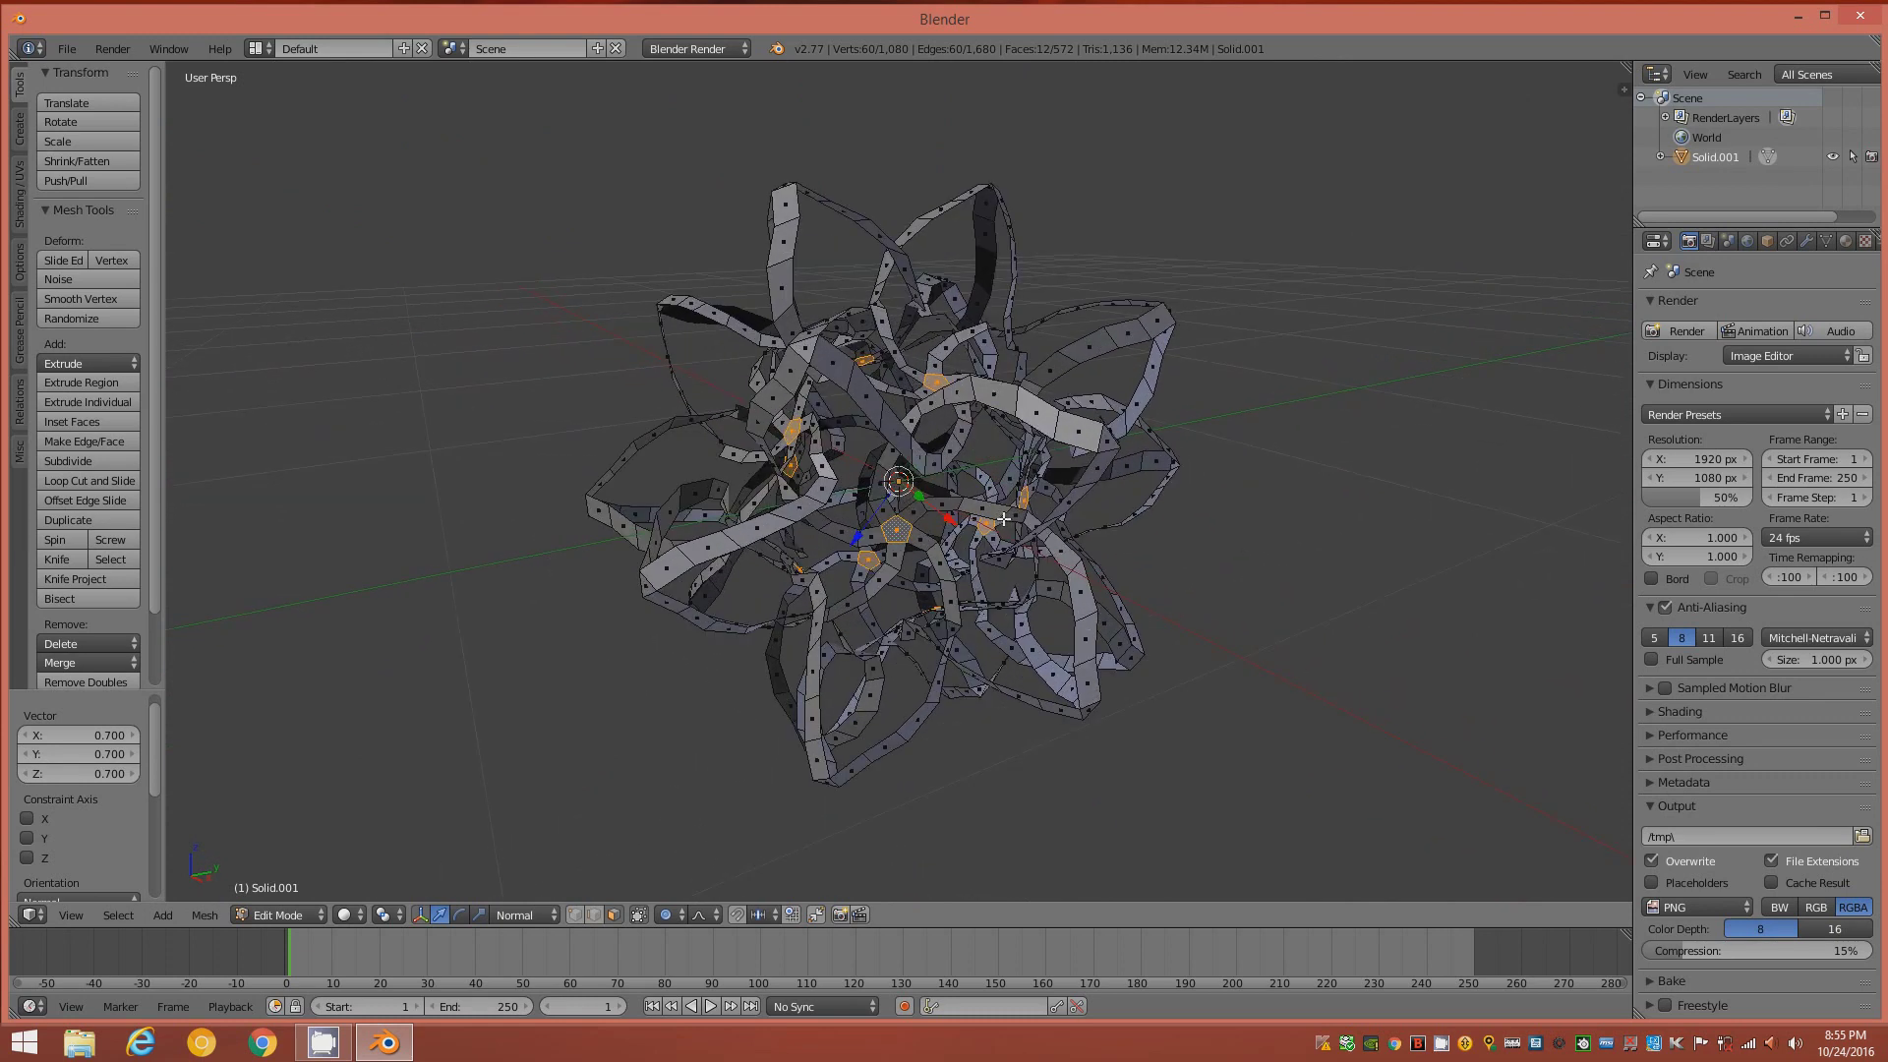
pyautogui.scroll(1, 1003, 519)
pyautogui.moveTo(1012, 541); pyautogui.dragTo(1092, 482, button='middle')
pyautogui.moveTo(852, 313); pyautogui.dragTo(753, 379, button='middle')
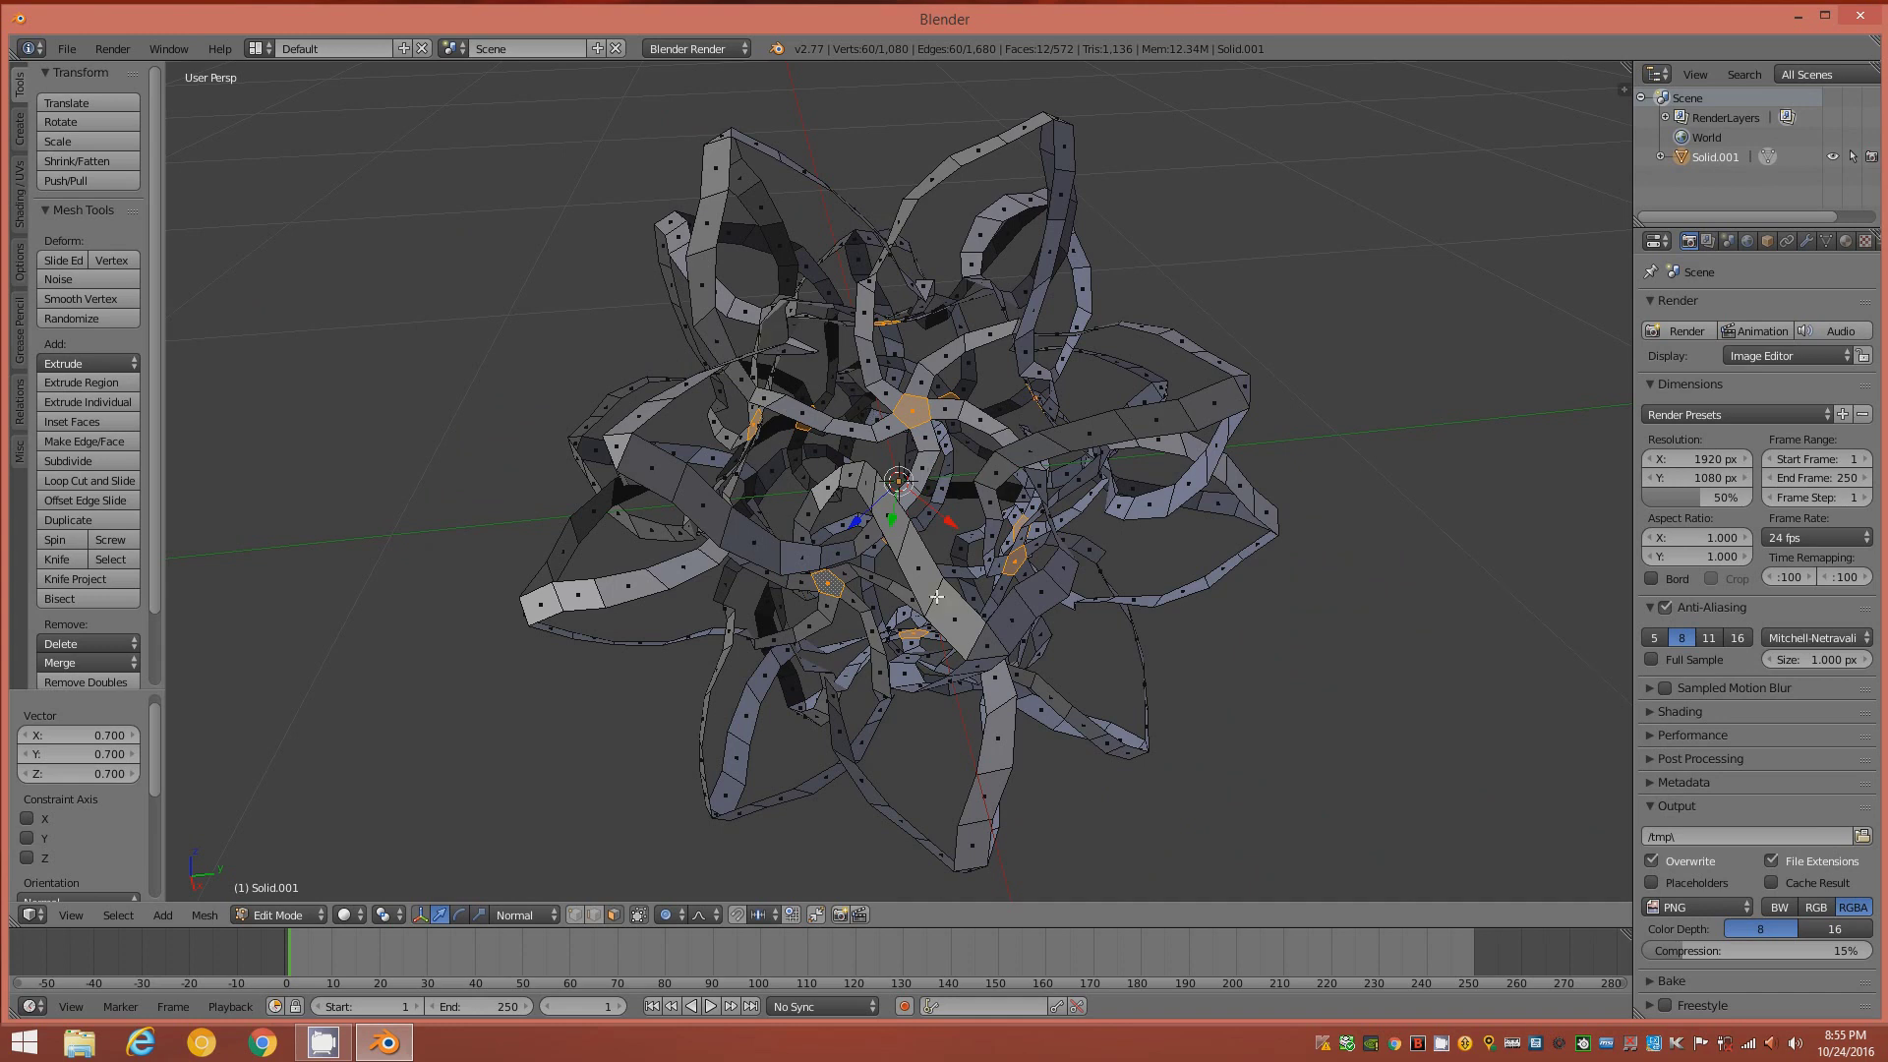
pyautogui.press('Tab')
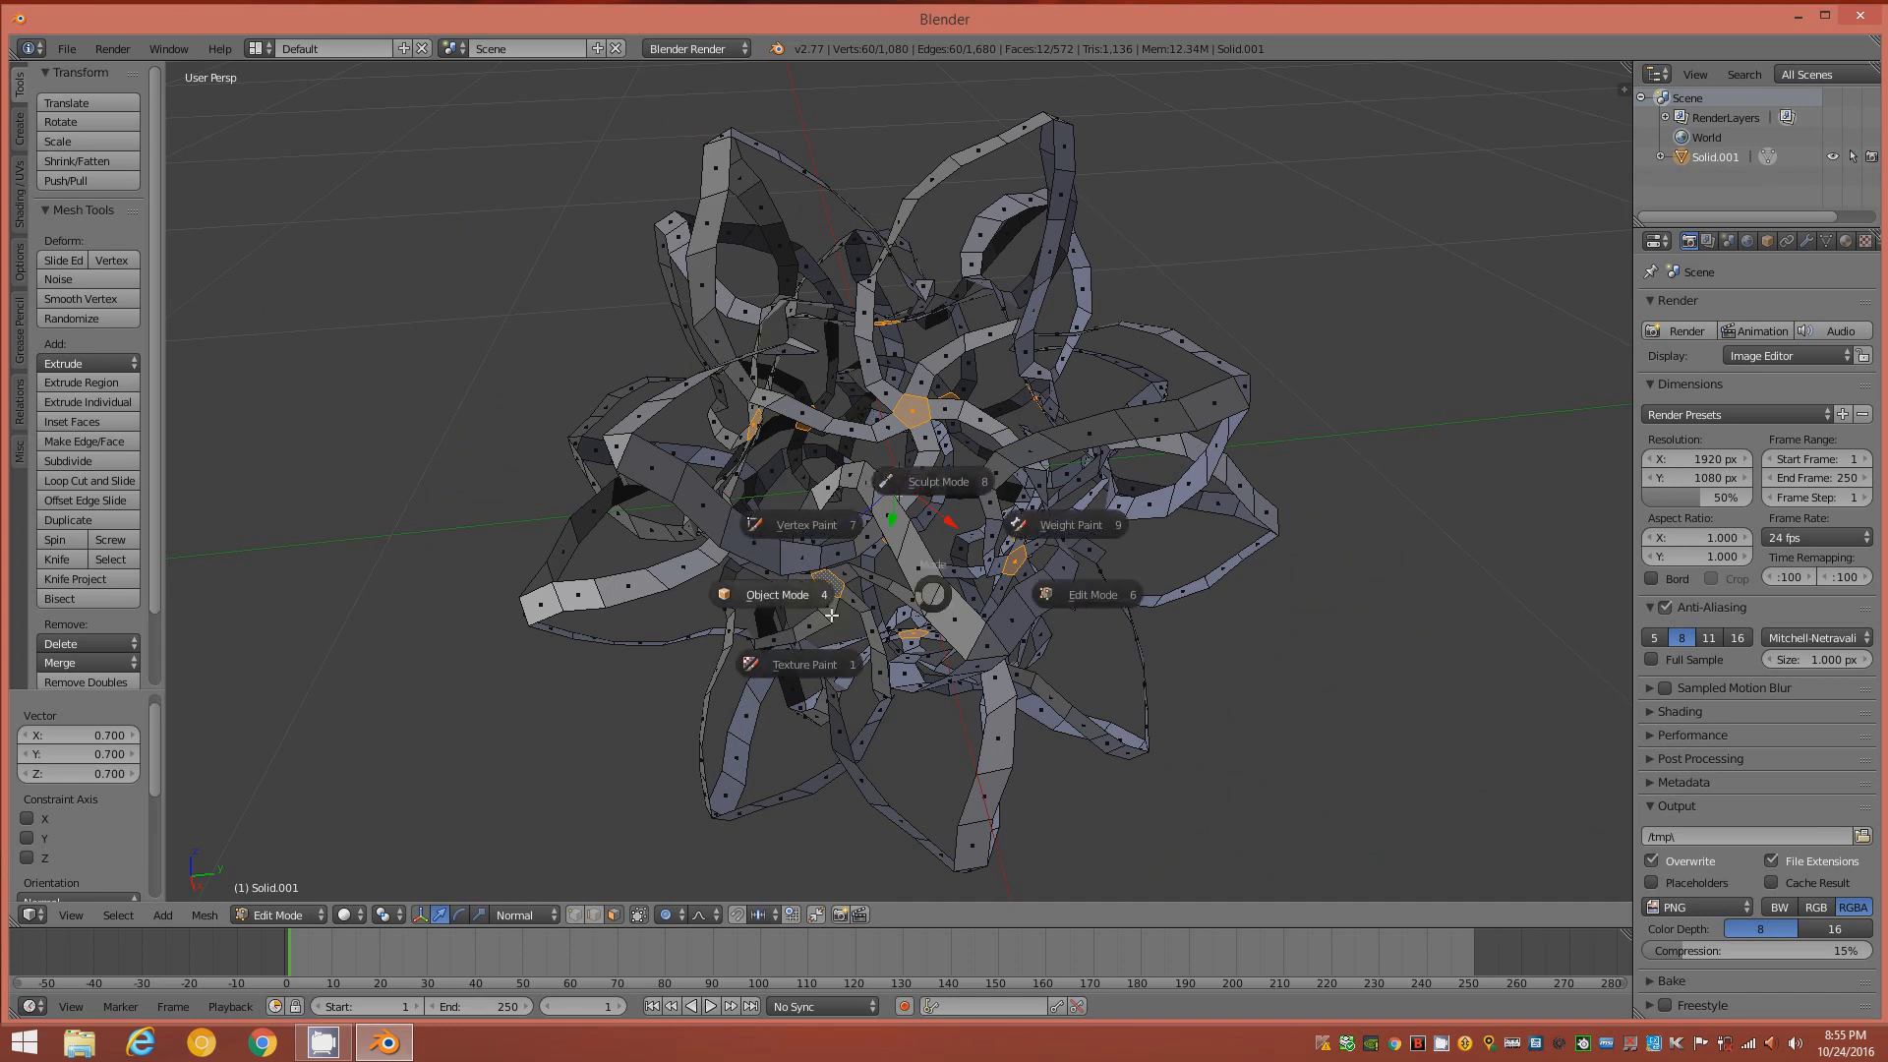
pyautogui.click(773, 593)
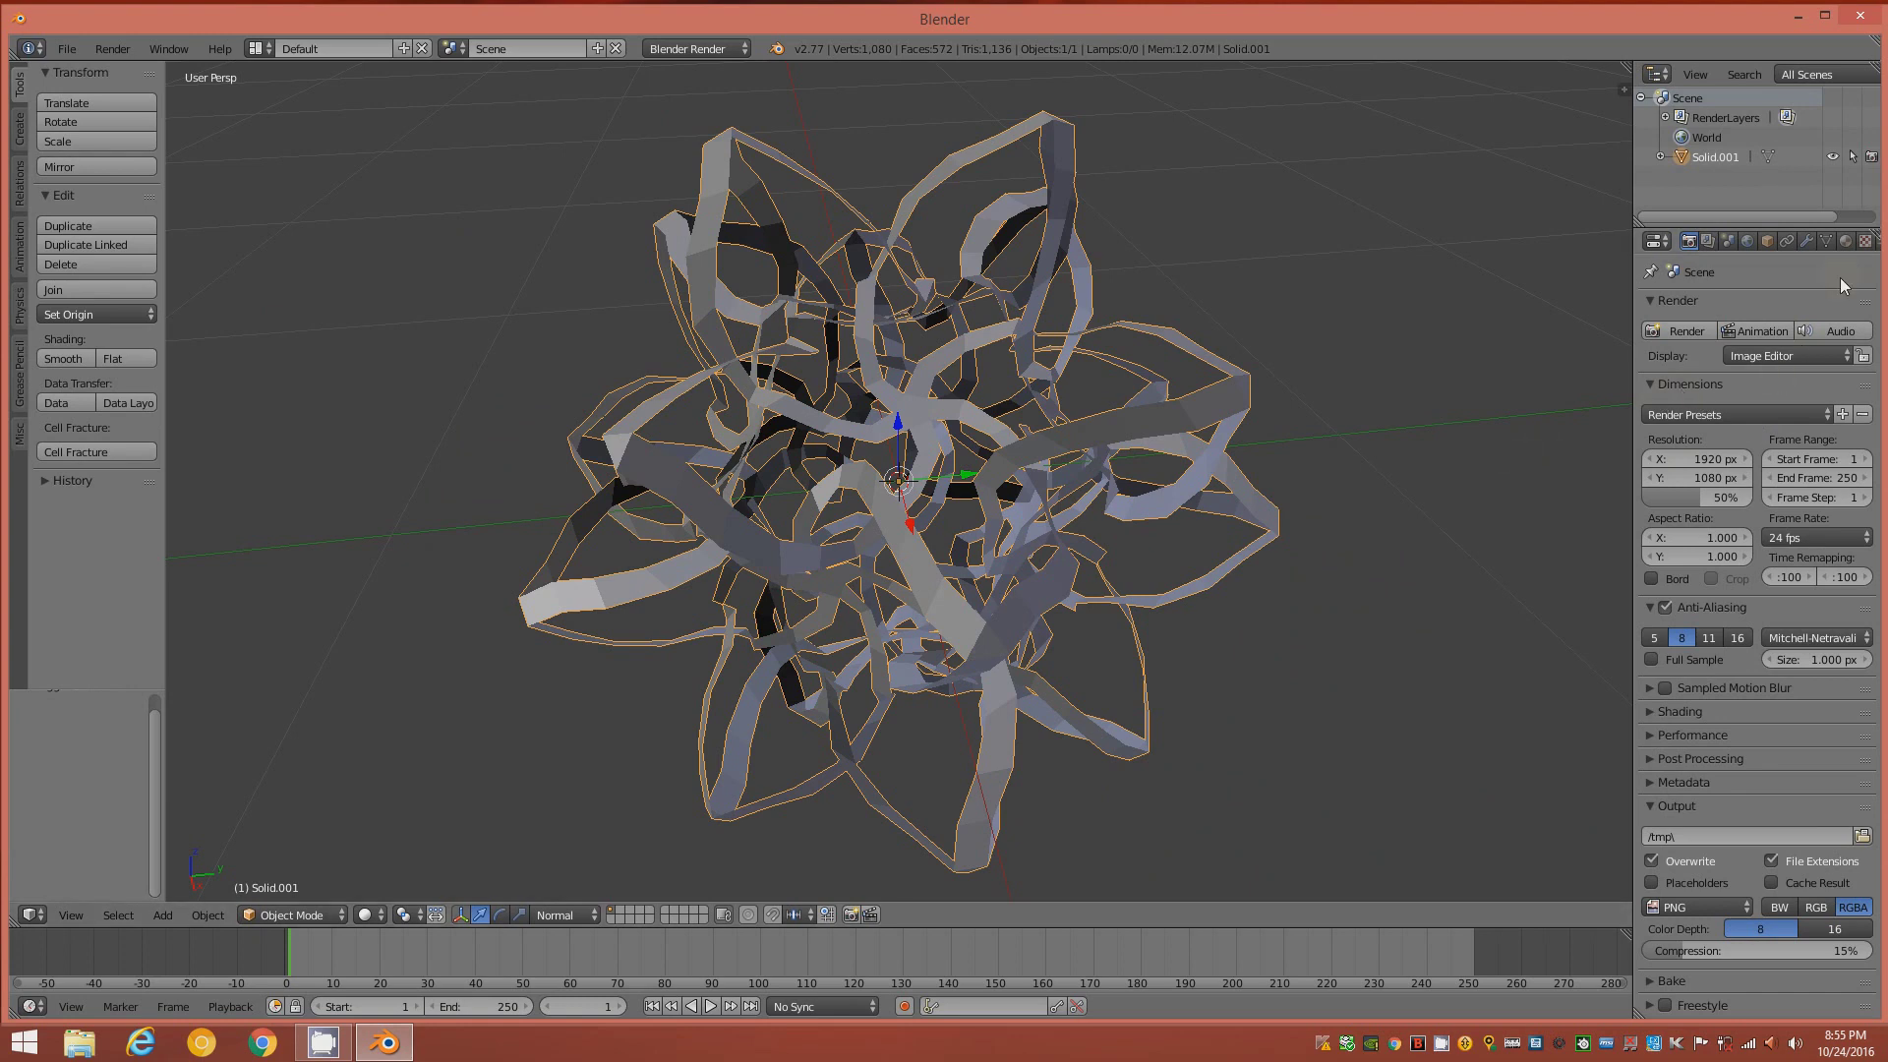
# - Add a Corrective Smooth modifier to the star frame and enable its Only Smooth option
pyautogui.click(1807, 242)
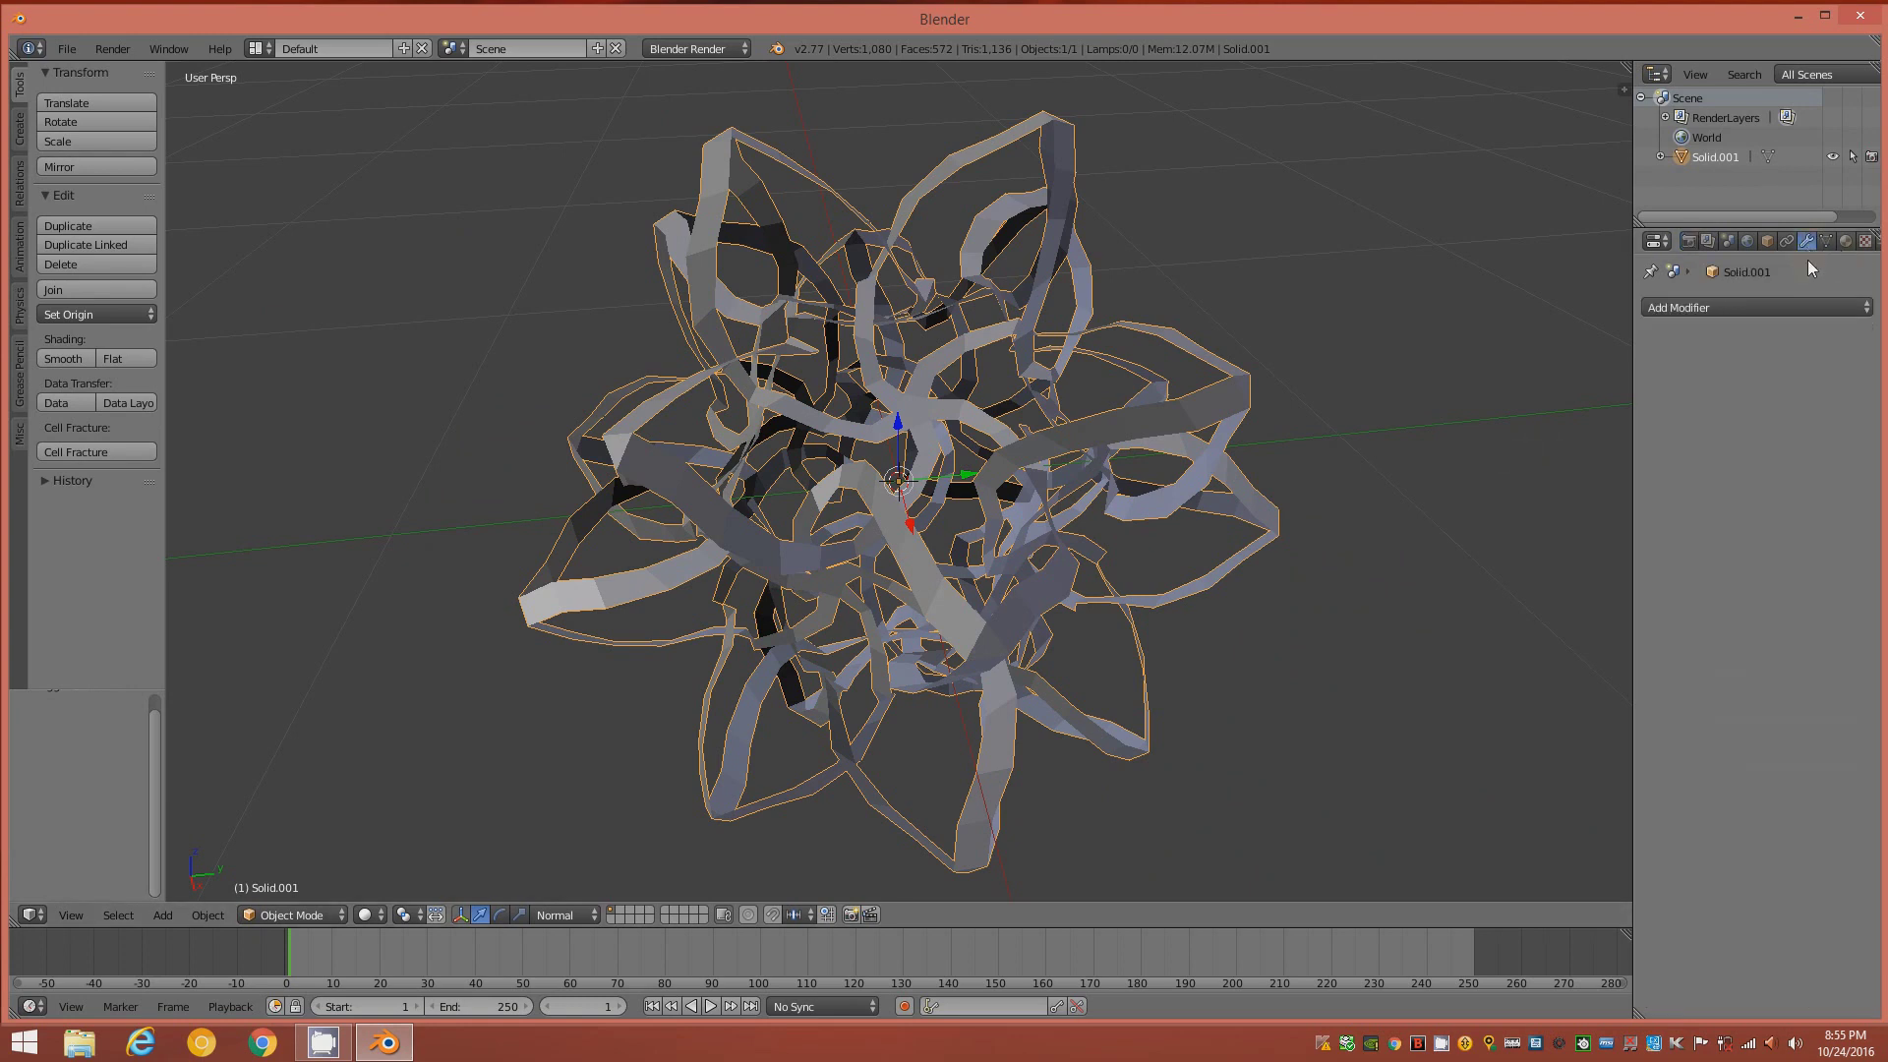
pyautogui.click(1856, 310)
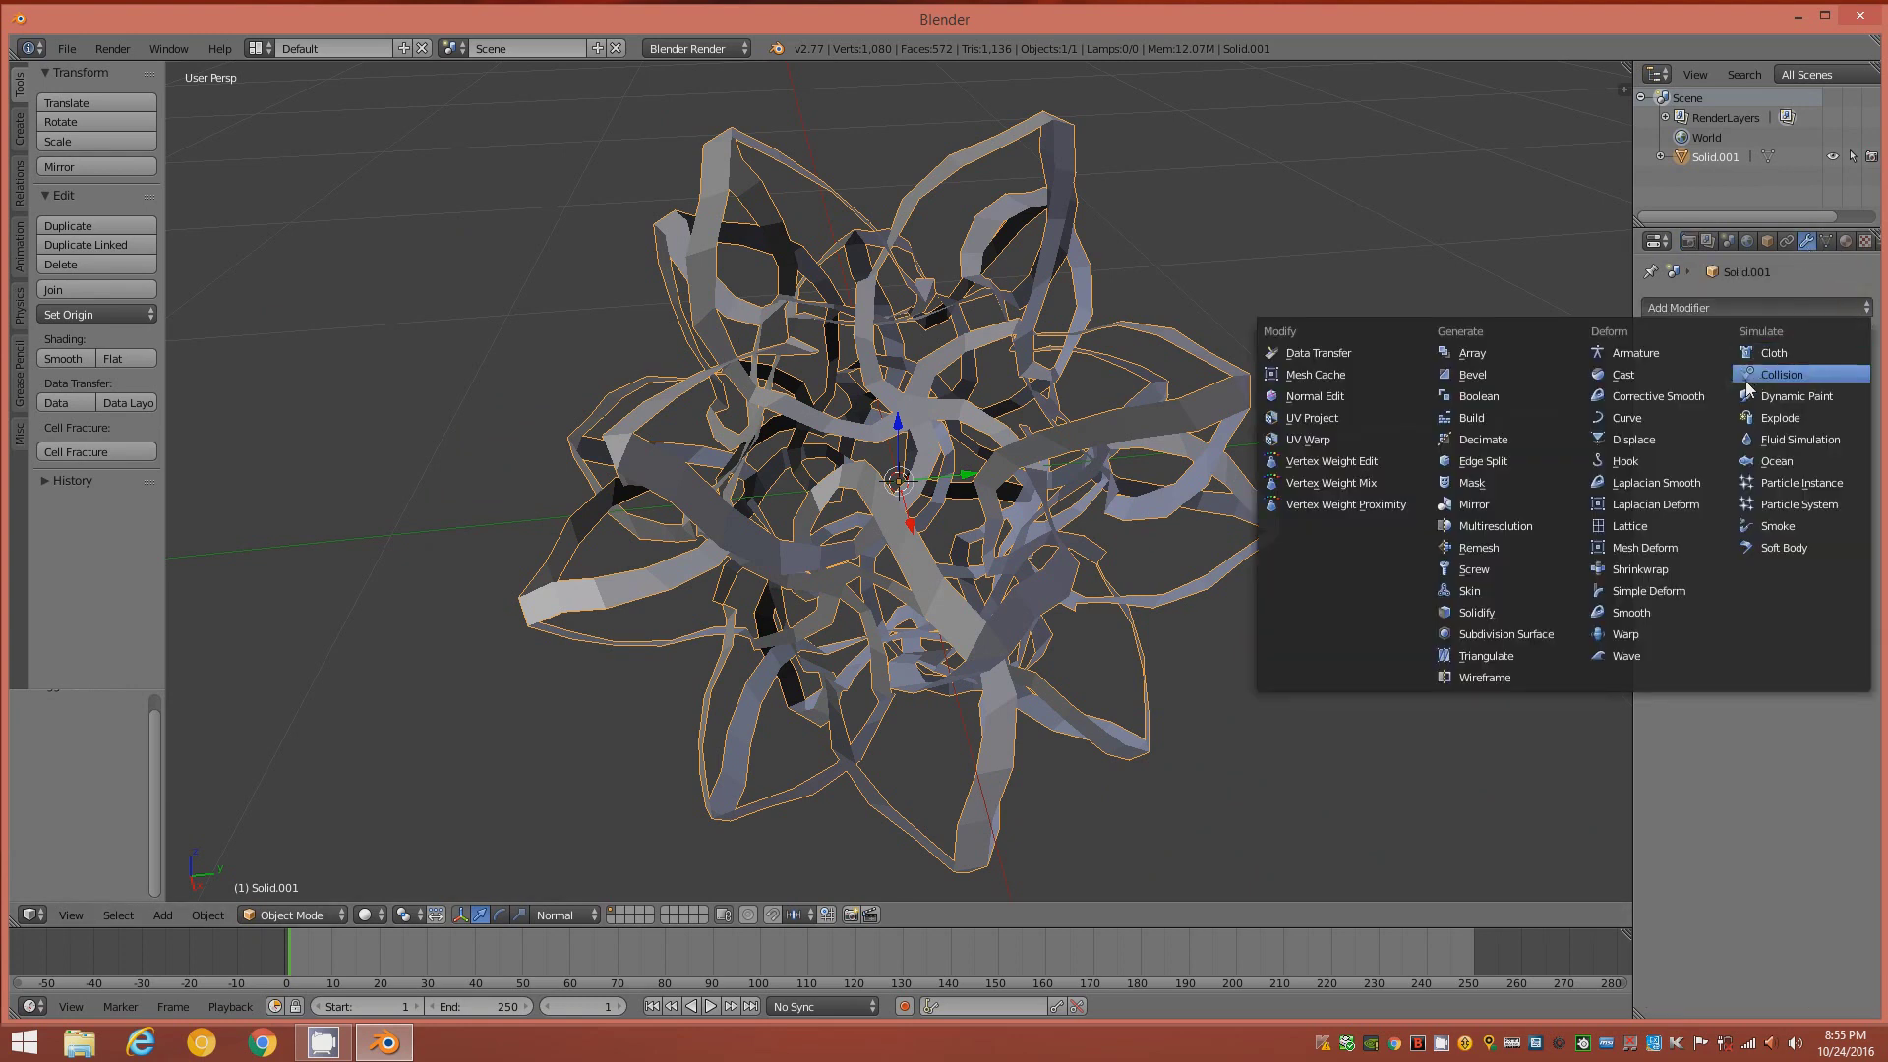
pyautogui.click(1715, 398)
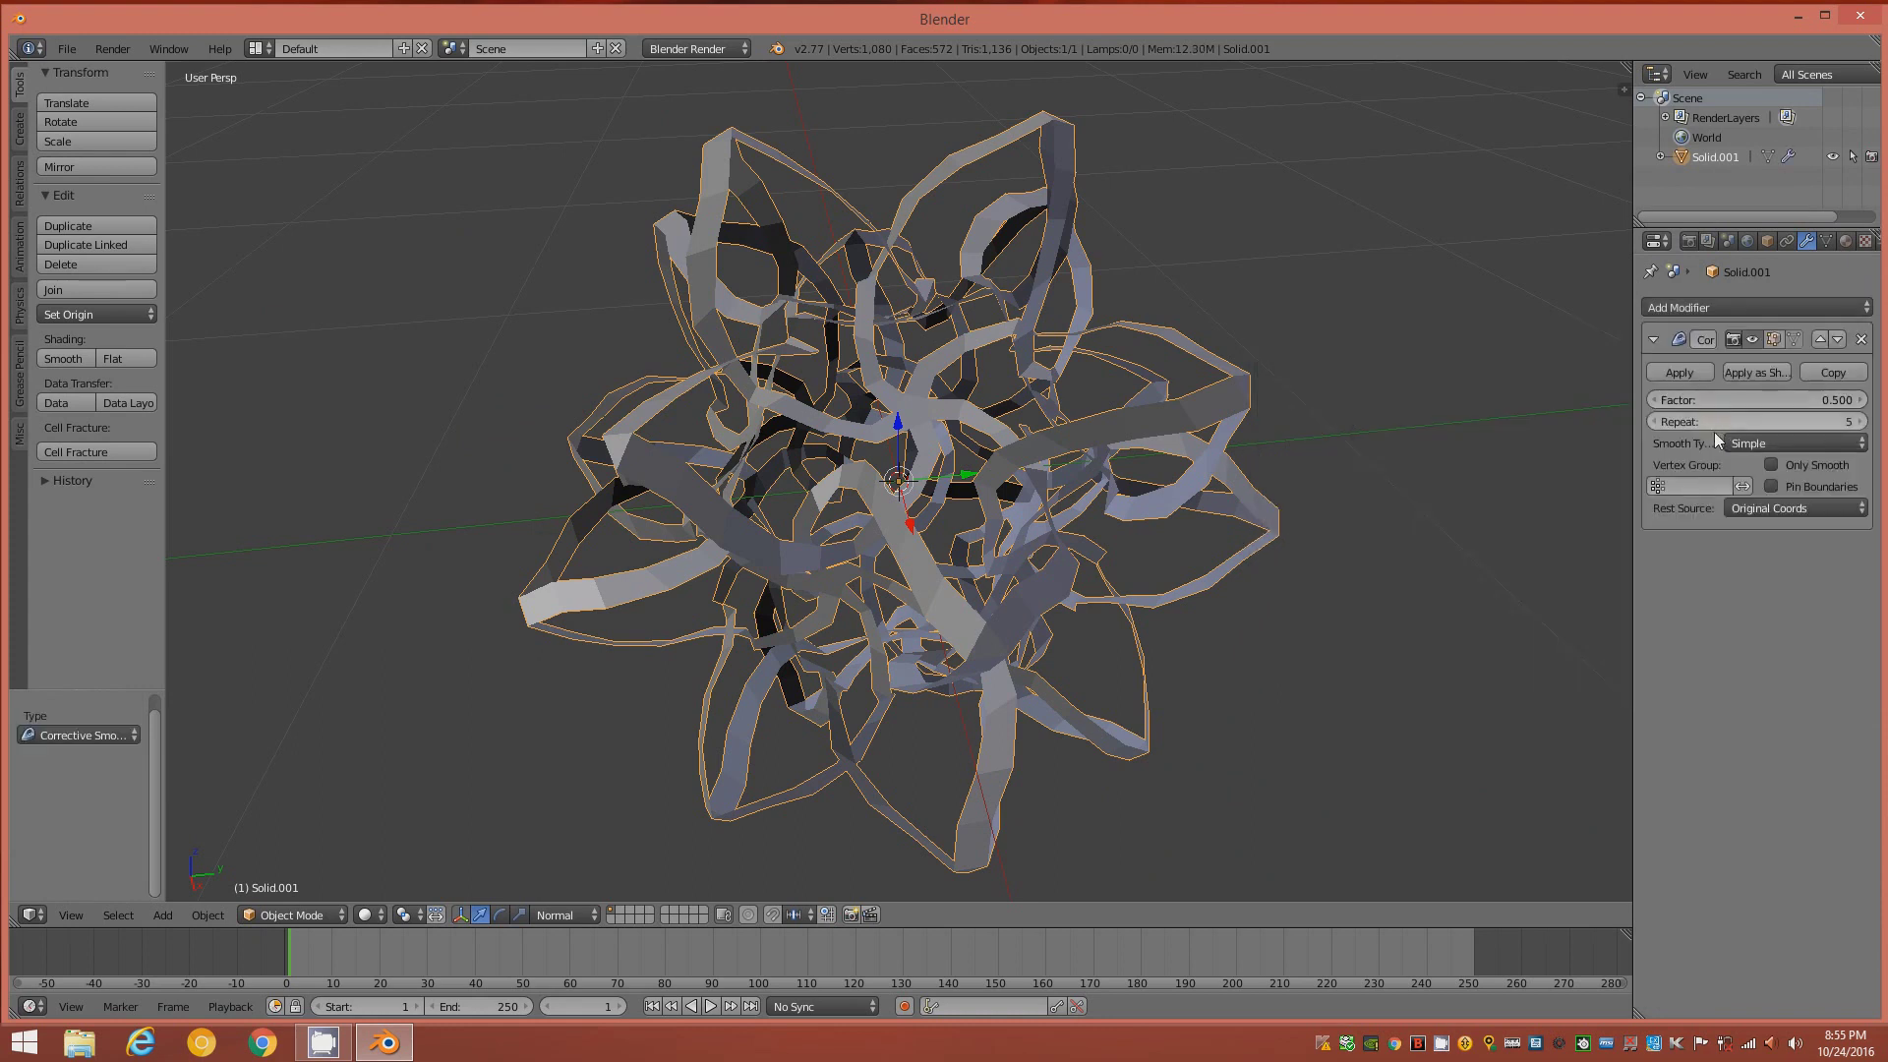
pyautogui.click(1833, 464)
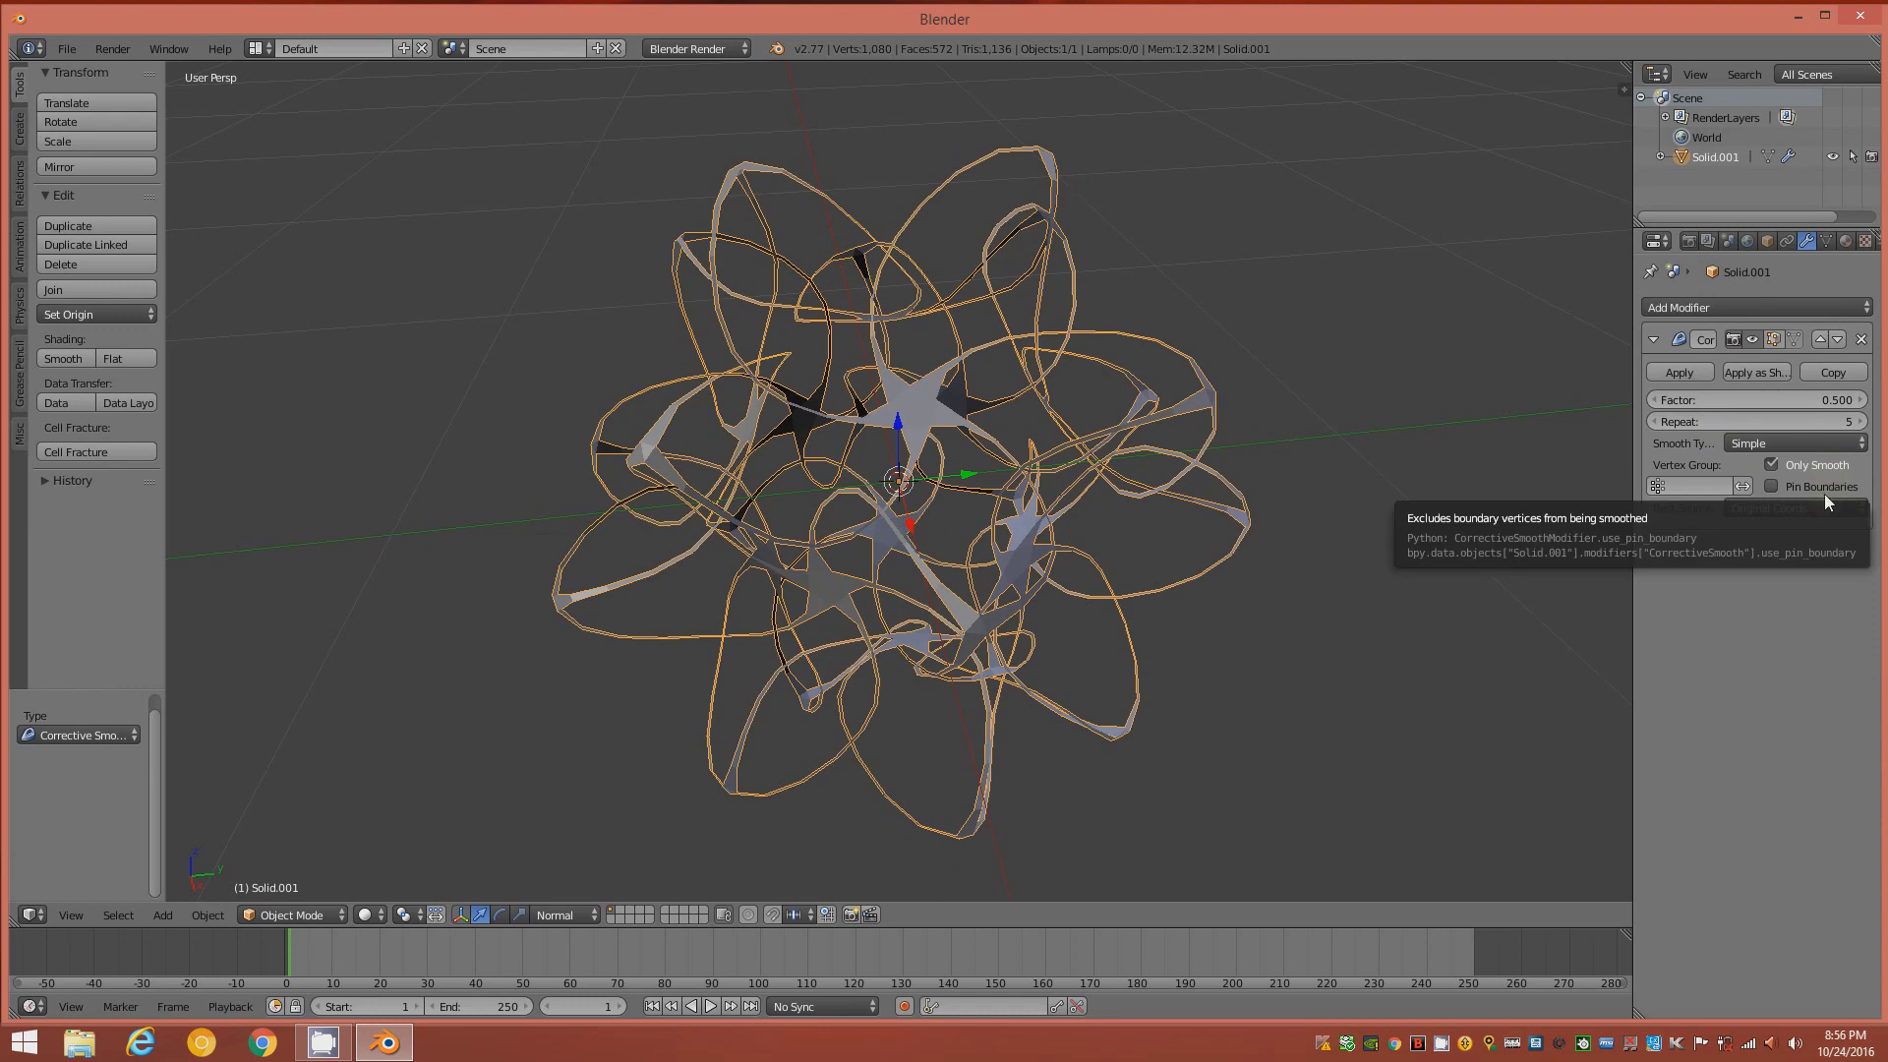
# - Set the Corrective Smooth modifier's repeat to 1 and its factor to 0.1
pyautogui.moveTo(1864, 423); pyautogui.dragTo(1819, 421)
pyautogui.click(1862, 422)
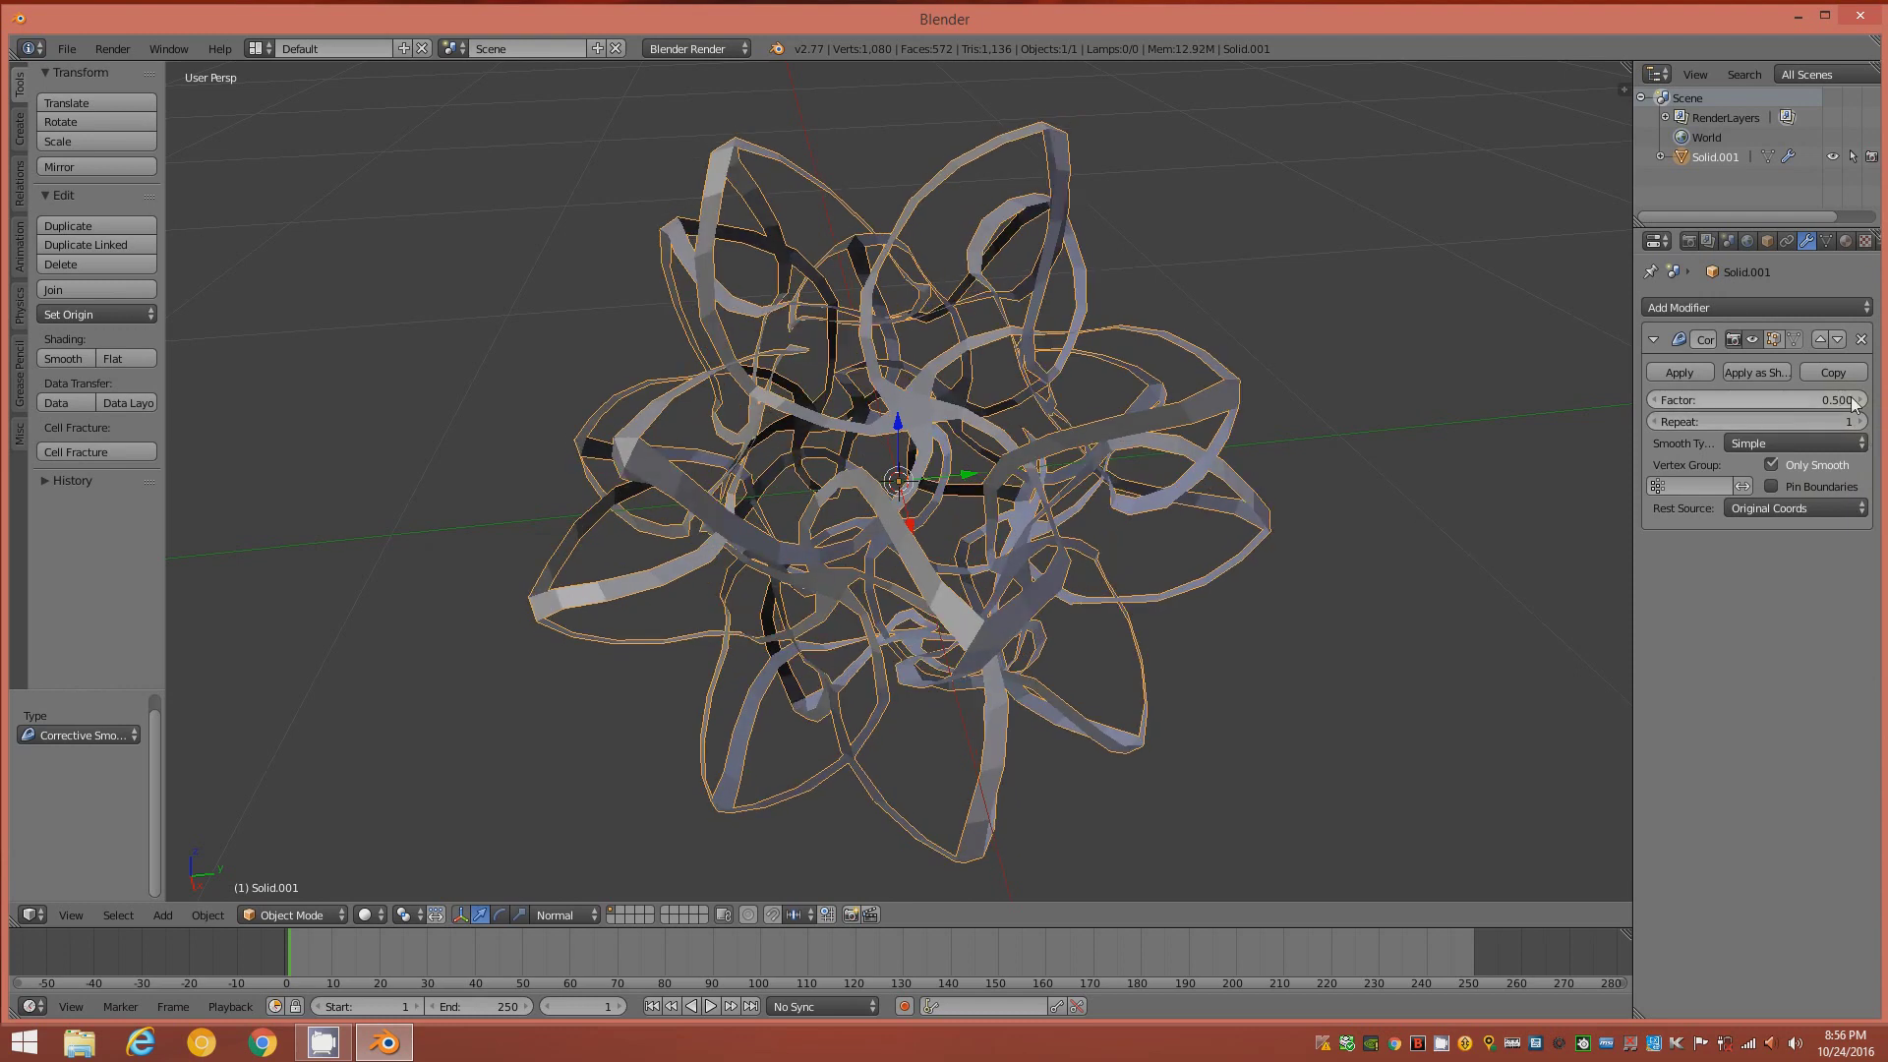
pyautogui.moveTo(1862, 403); pyautogui.dragTo(1847, 402)
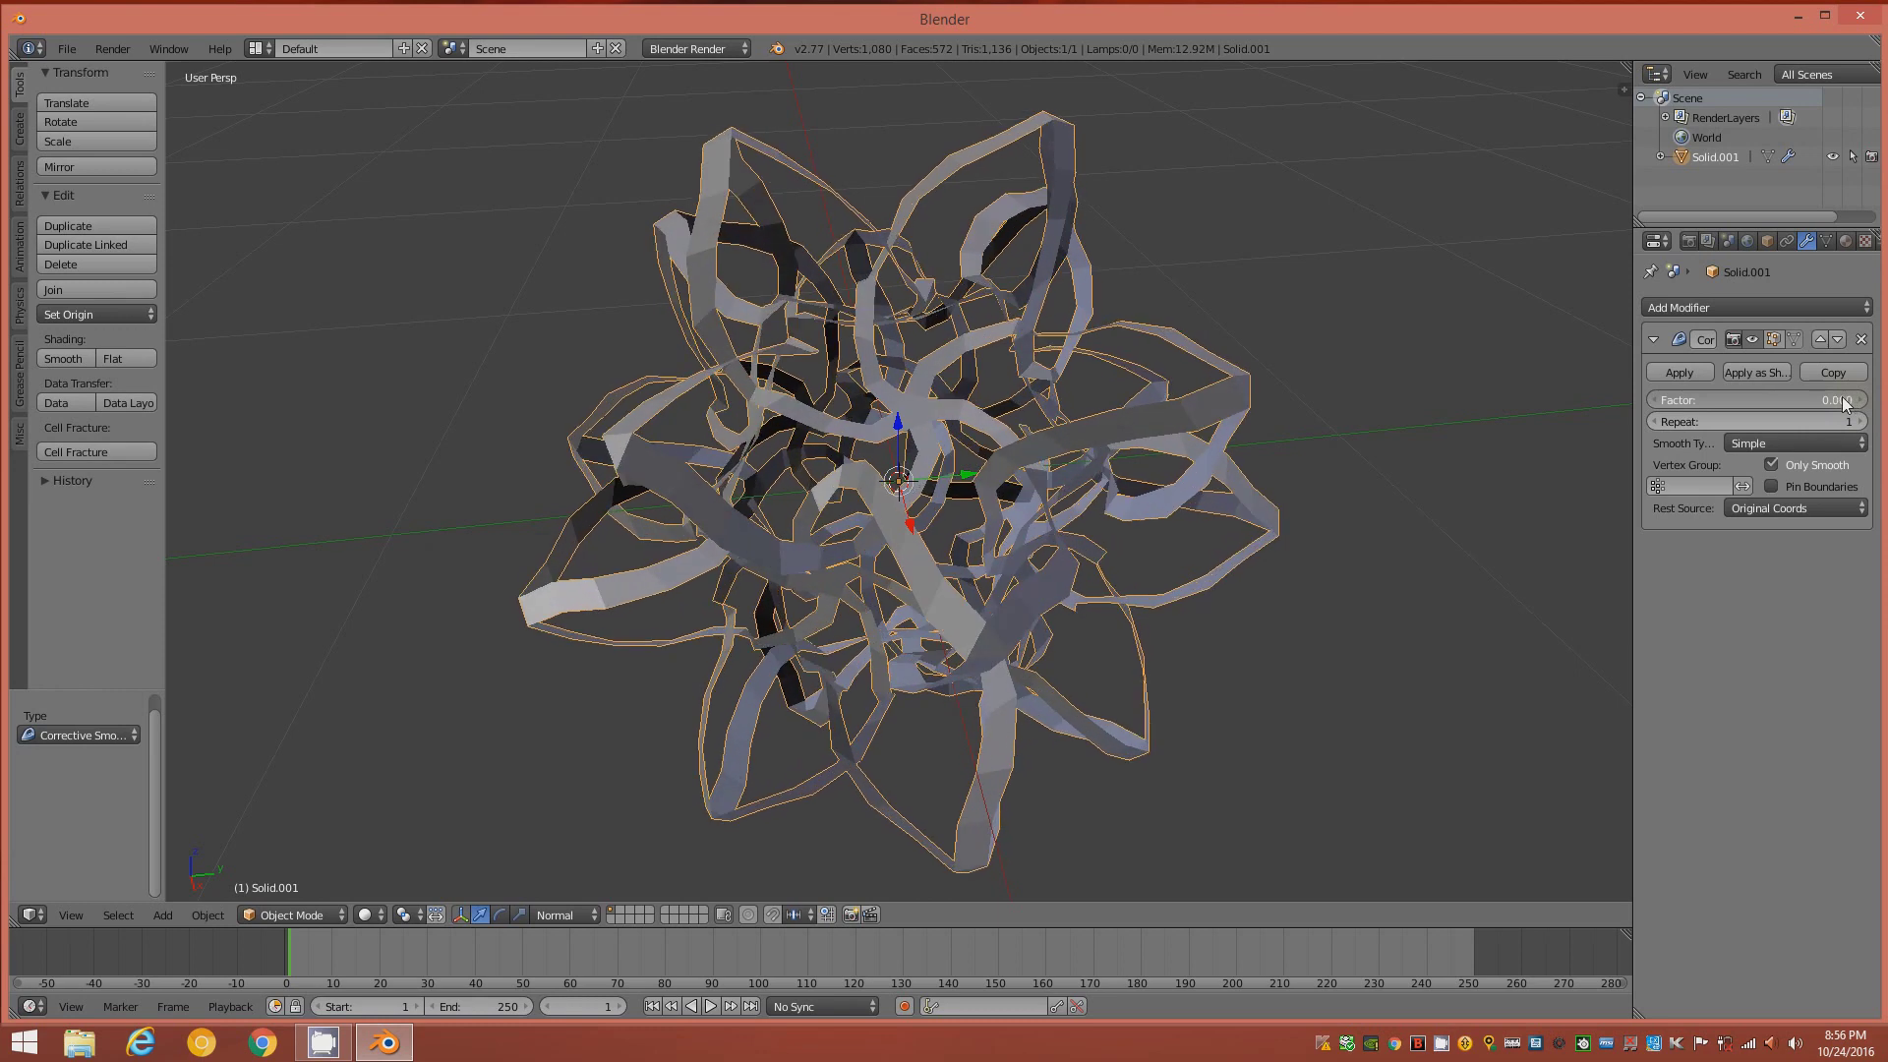
pyautogui.moveTo(1845, 403); pyautogui.dragTo(1846, 404)
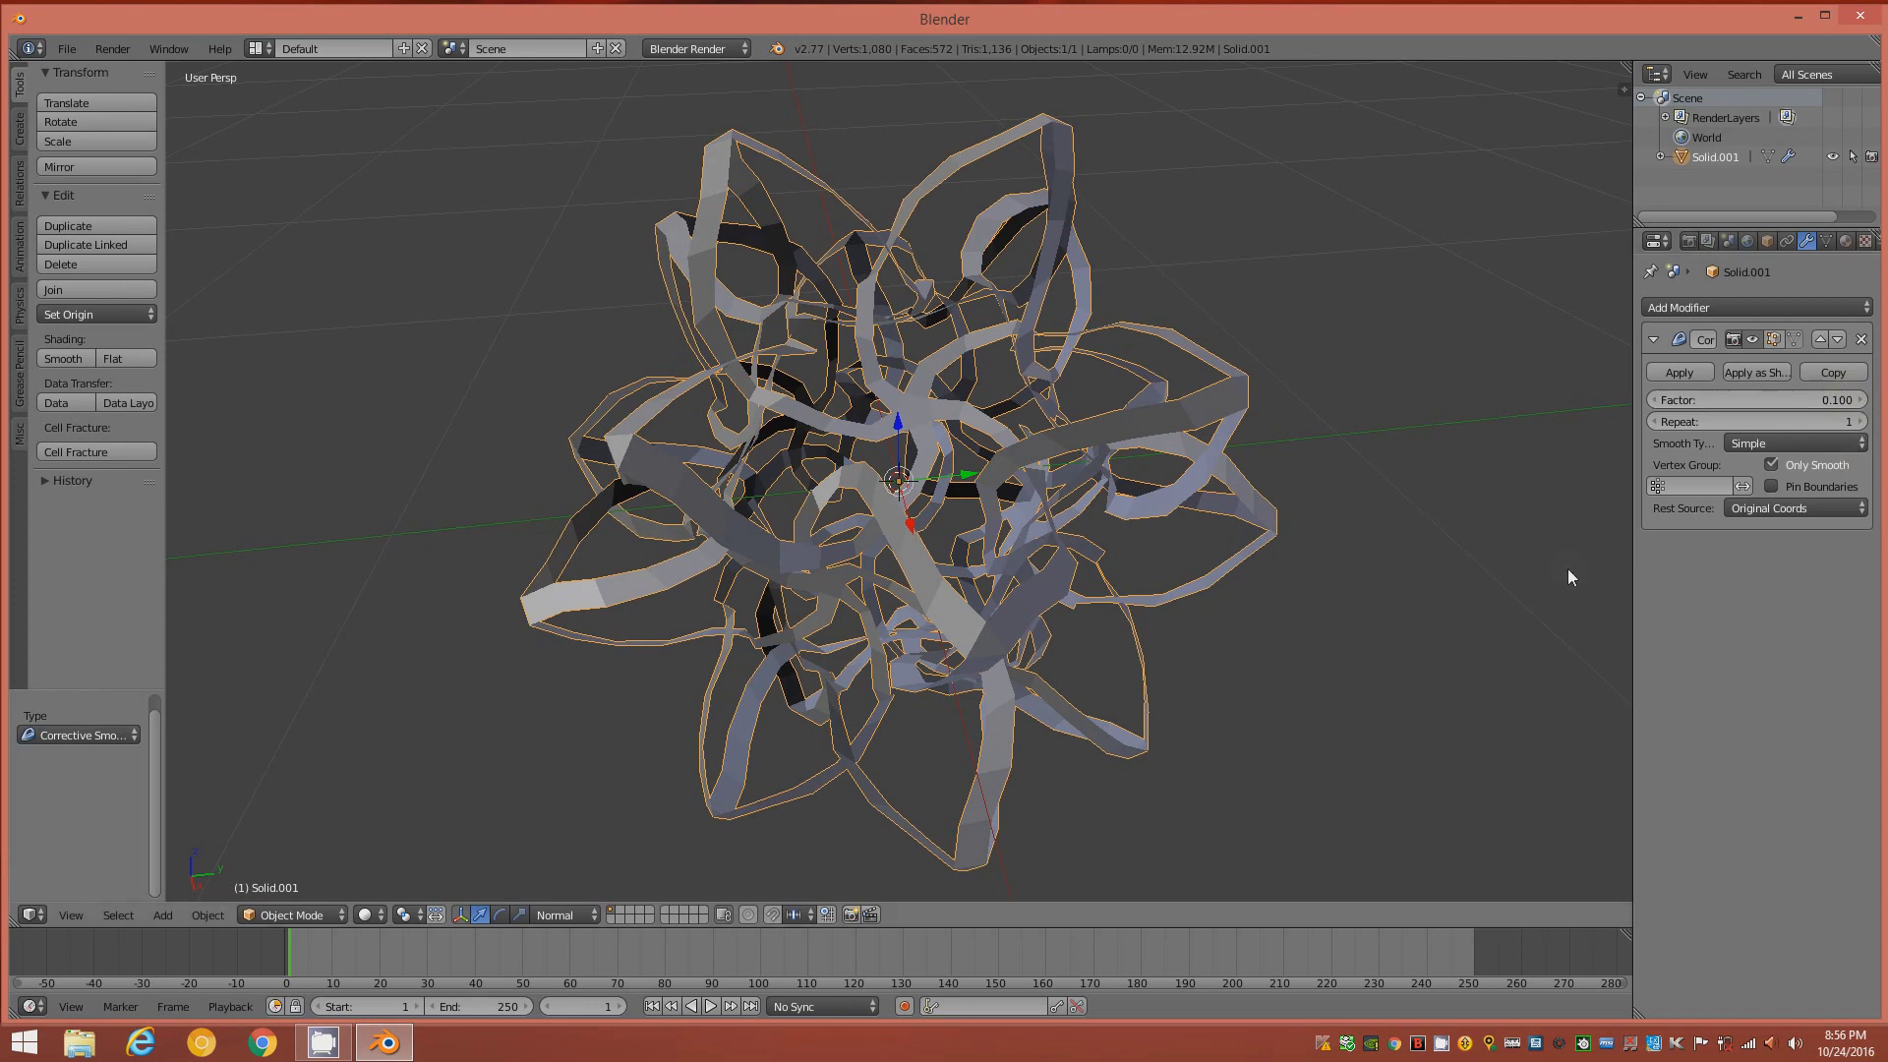
# - Set the Corrective Smooth factor to 0.2 and apply the modifier to the mesh
pyautogui.moveTo(995, 588); pyautogui.dragTo(963, 537, button='middle')
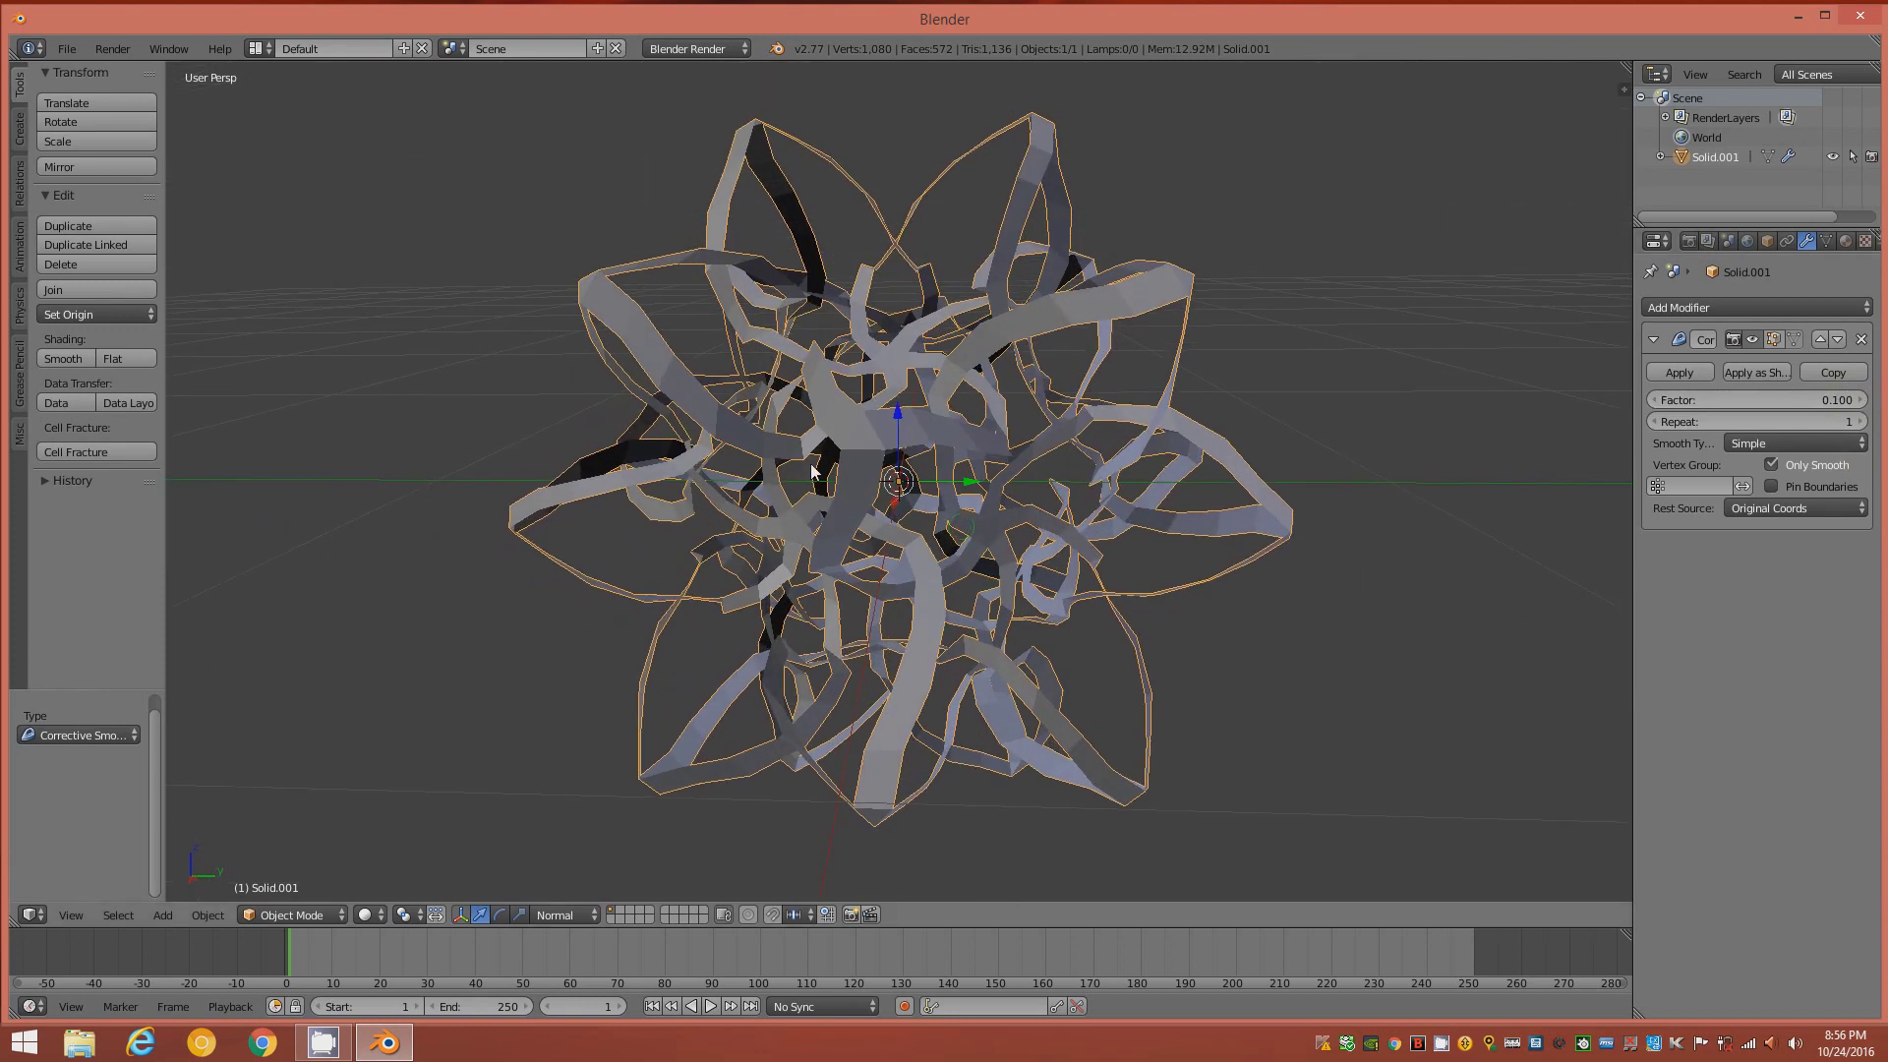
pyautogui.moveTo(757, 545); pyautogui.dragTo(1052, 593, button='middle')
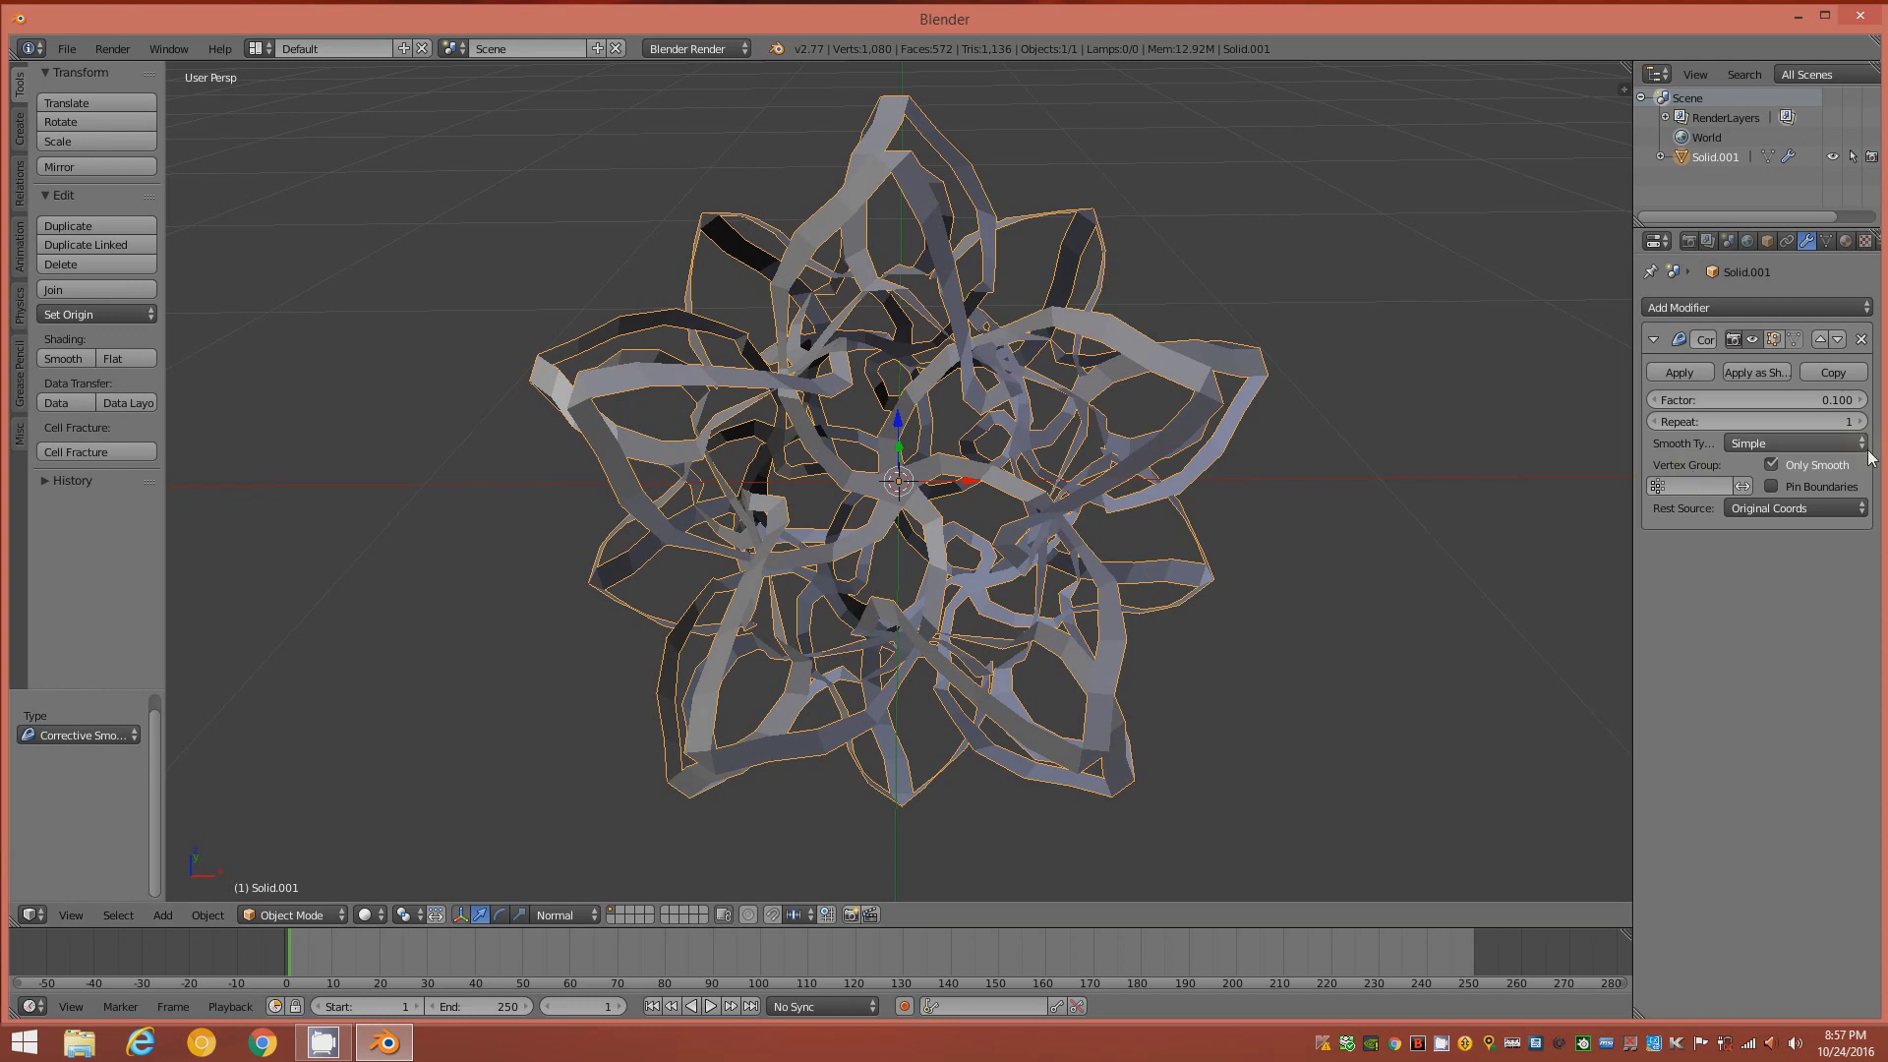
pyautogui.moveTo(1047, 499); pyautogui.dragTo(1013, 374, button='middle')
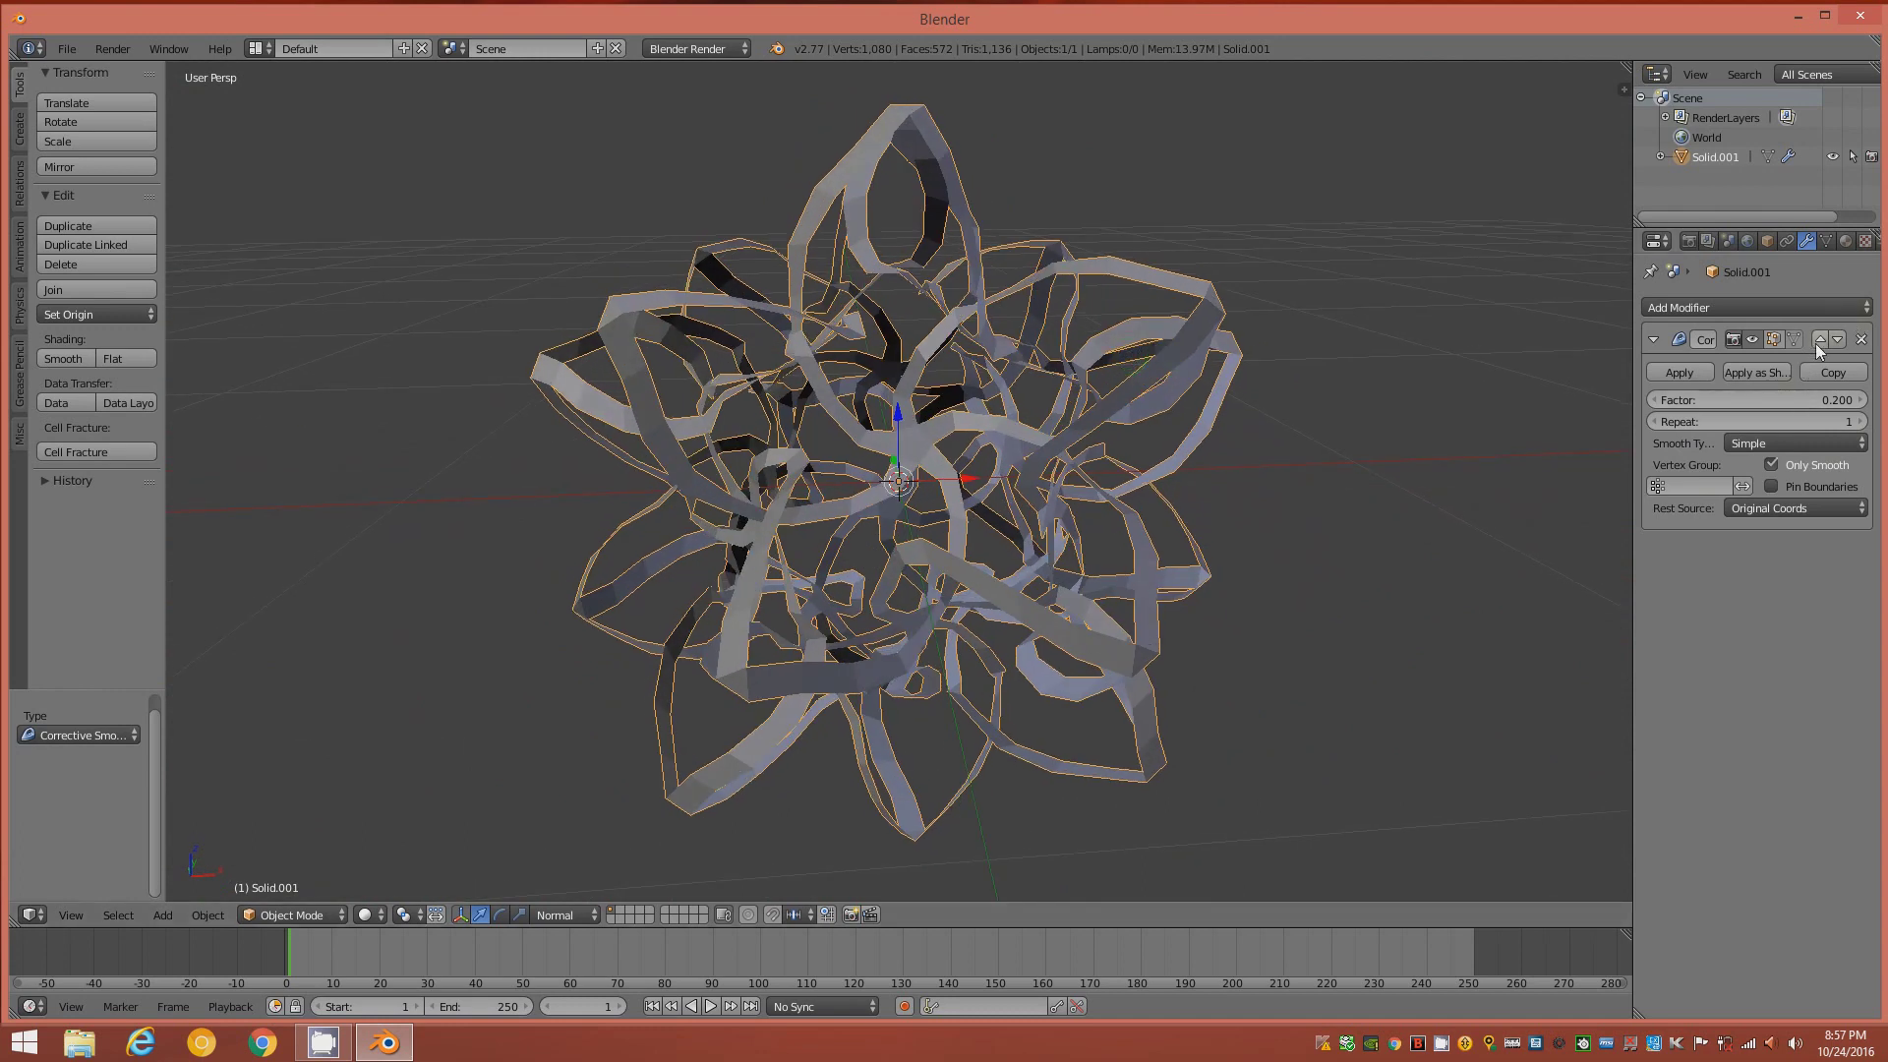
pyautogui.click(1692, 373)
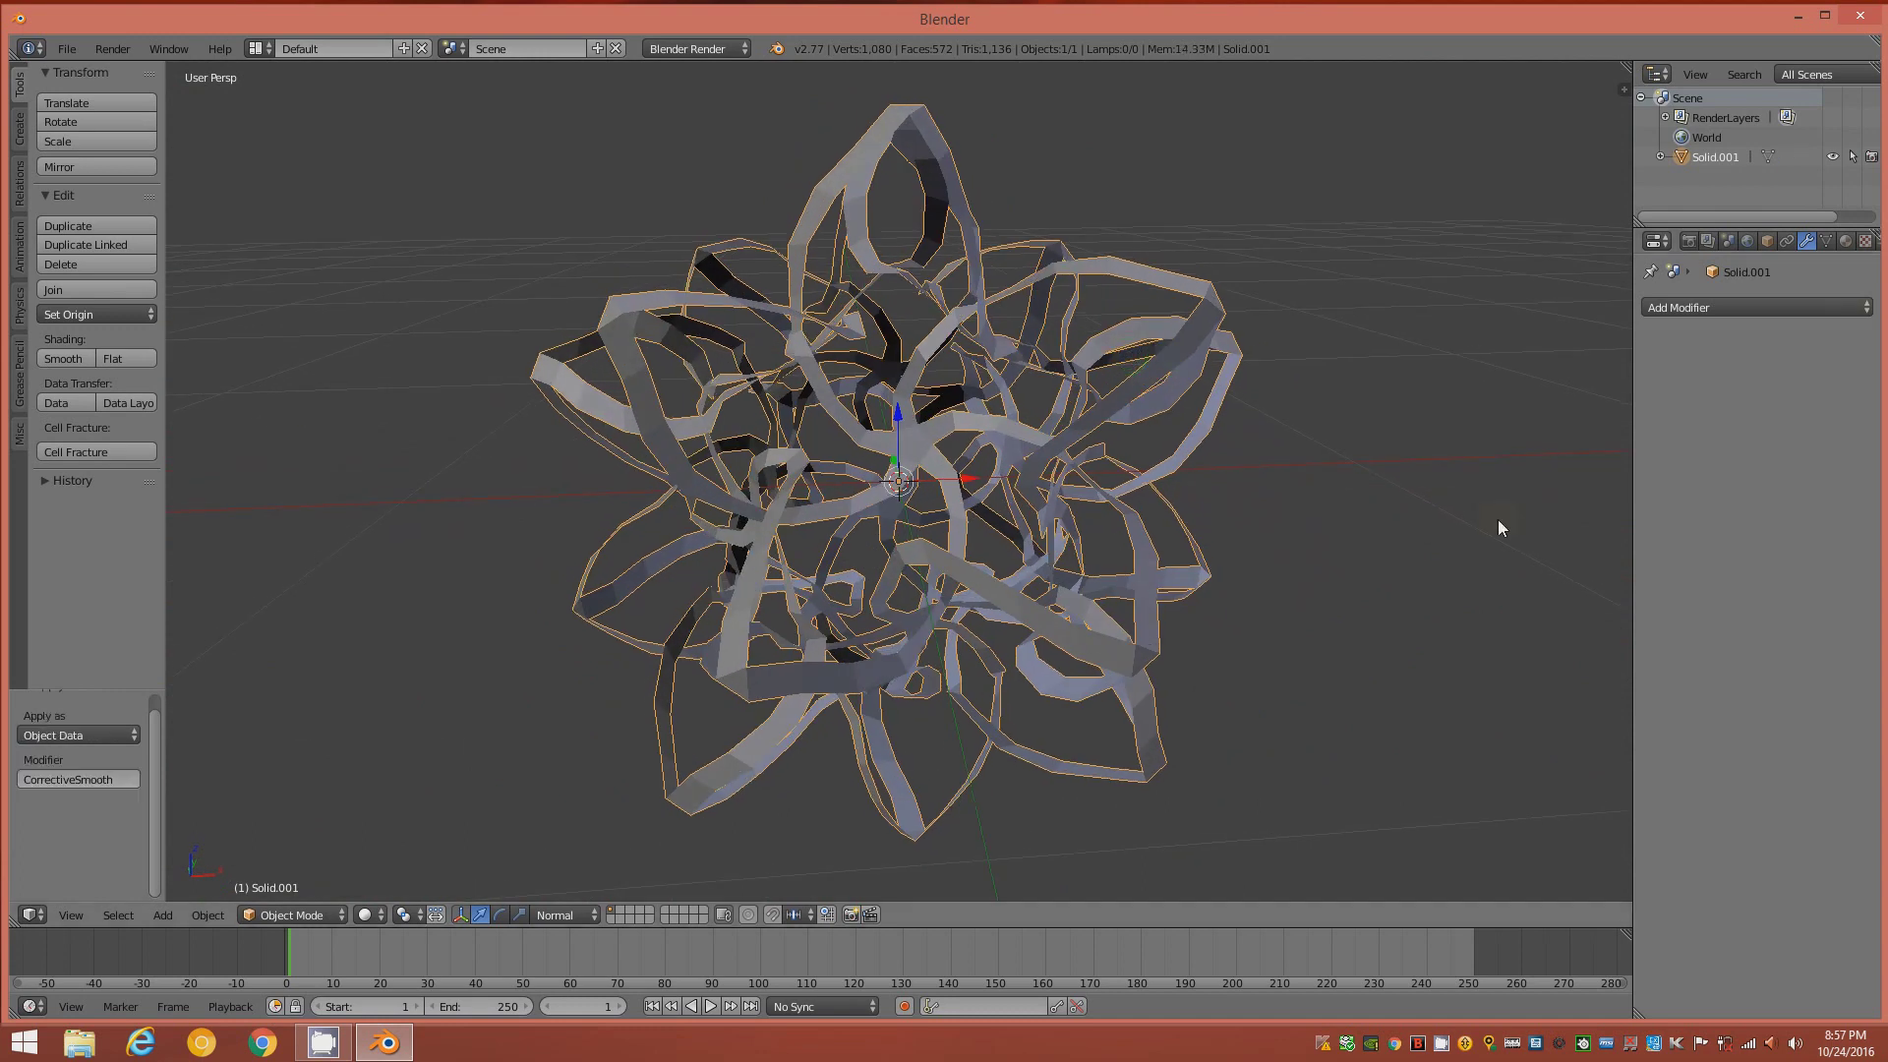
# - Add a Solidify modifier to the star frame with a thickness of 0.05
pyautogui.click(1839, 308)
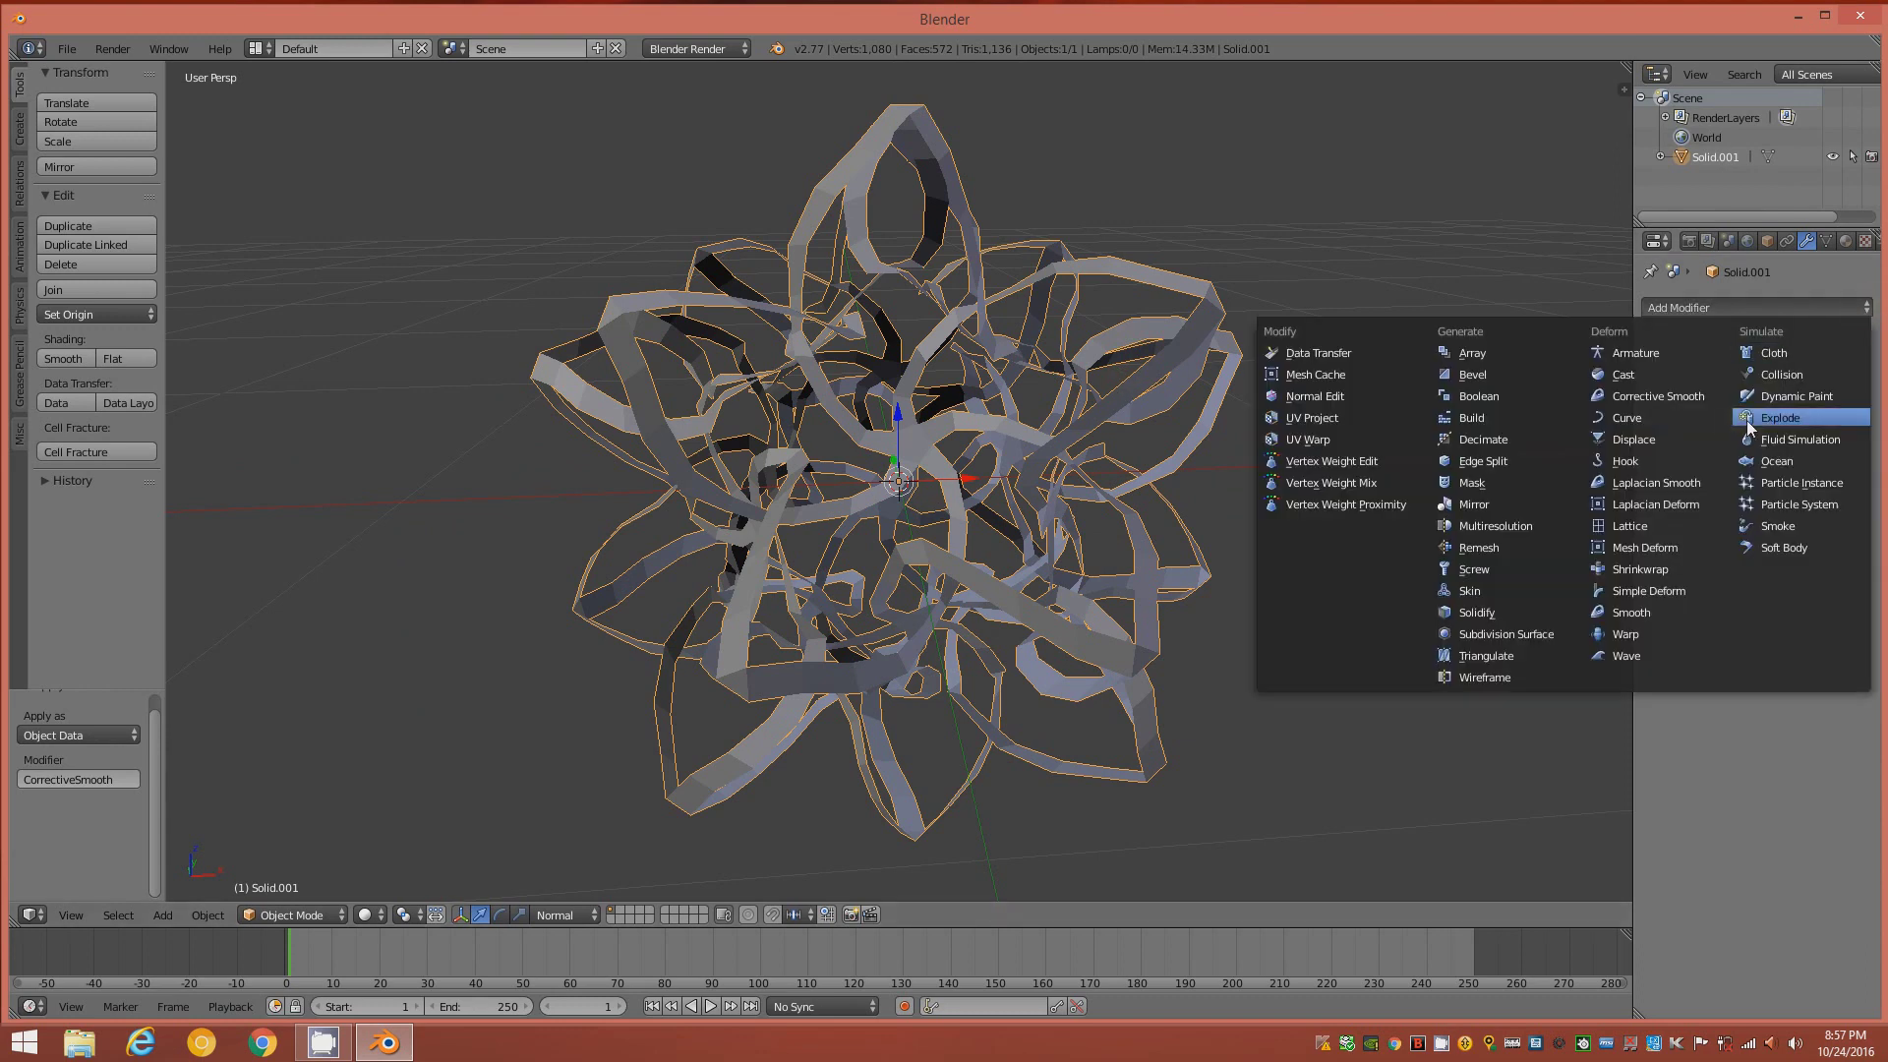
pyautogui.click(1493, 616)
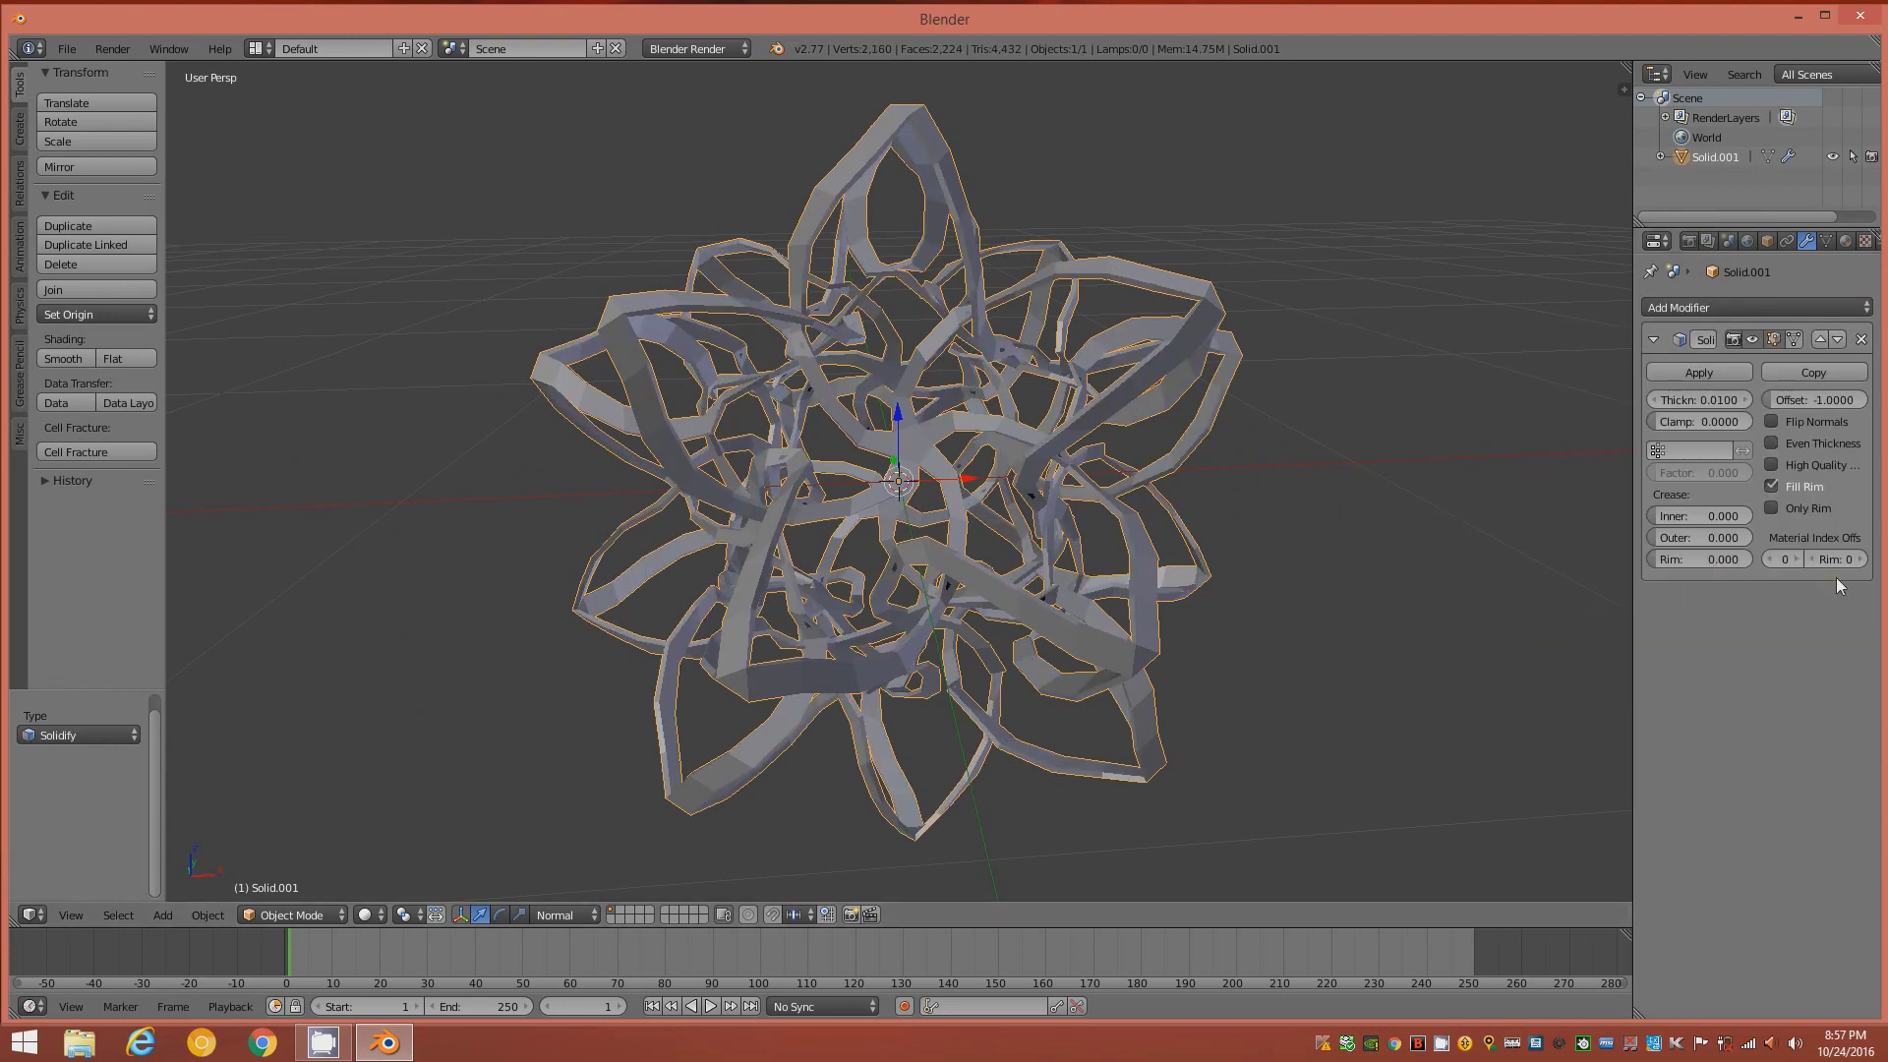
pyautogui.moveTo(1743, 403); pyautogui.dragTo(1808, 411)
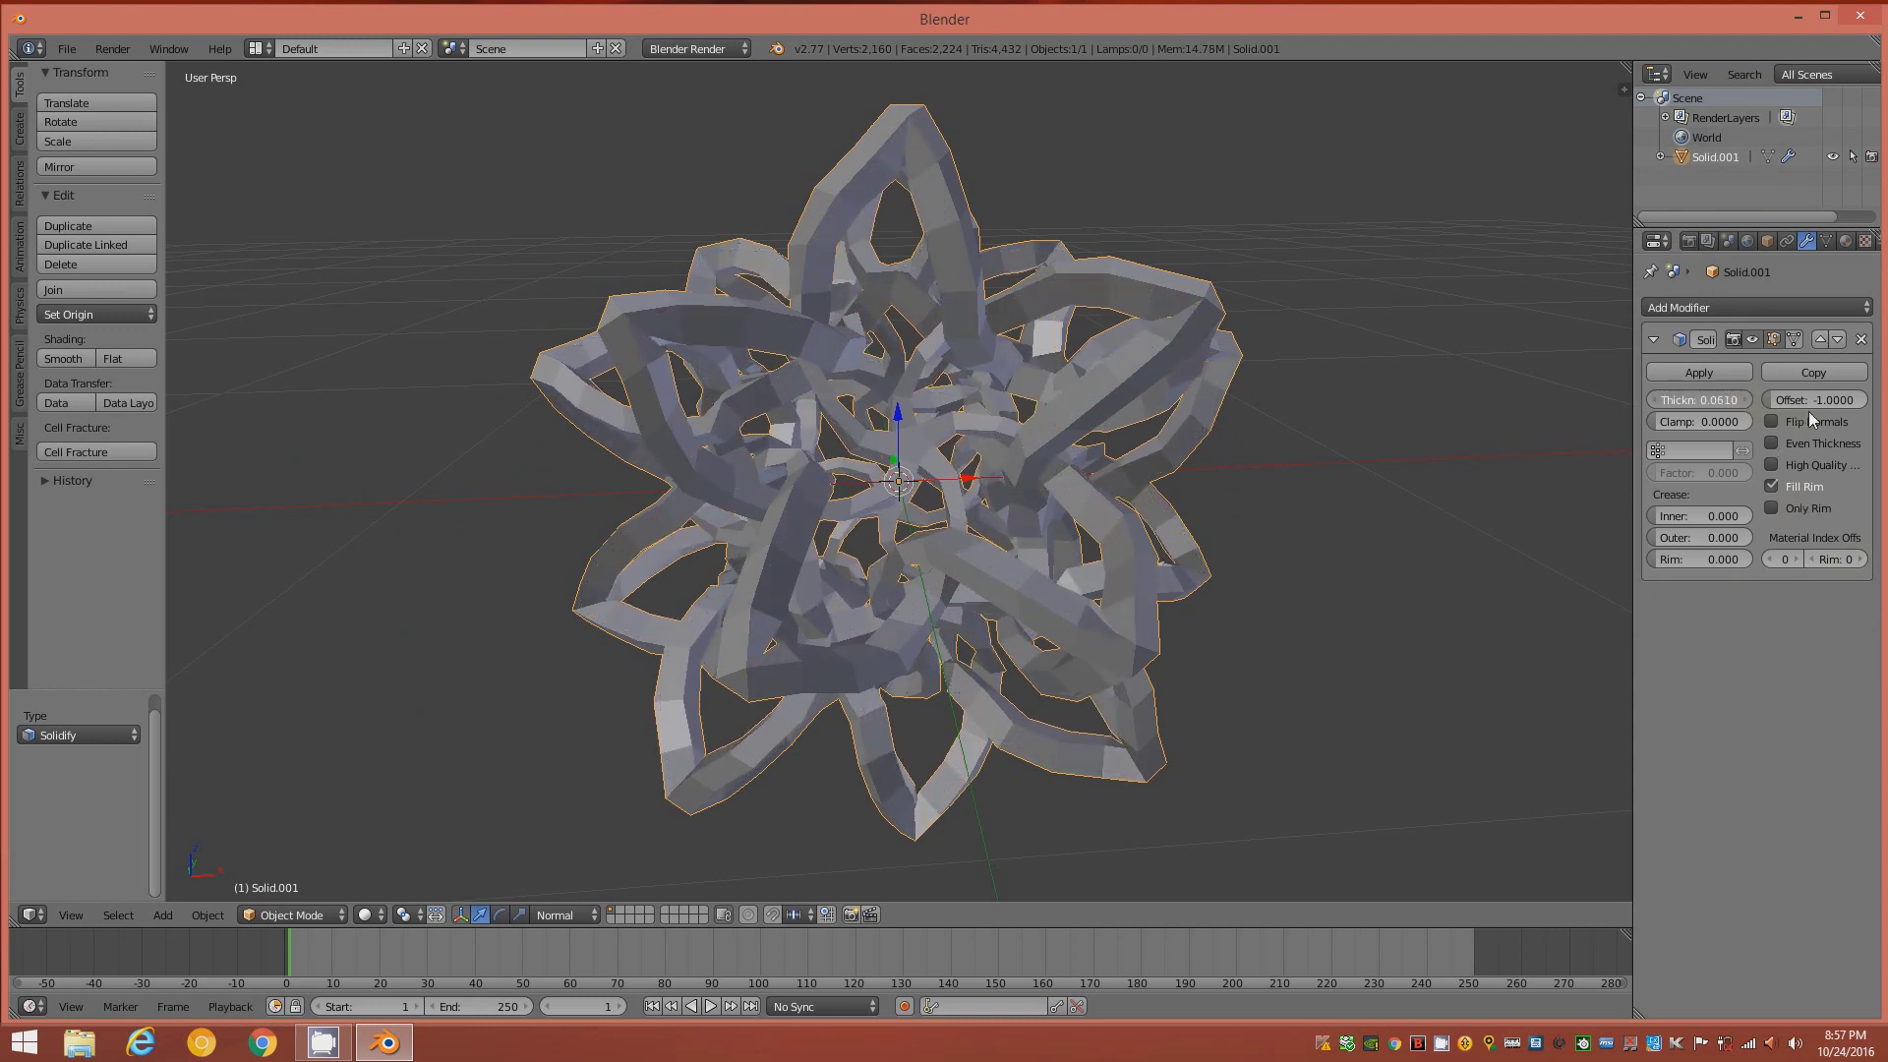
pyautogui.moveTo(792, 494); pyautogui.dragTo(894, 526, button='middle')
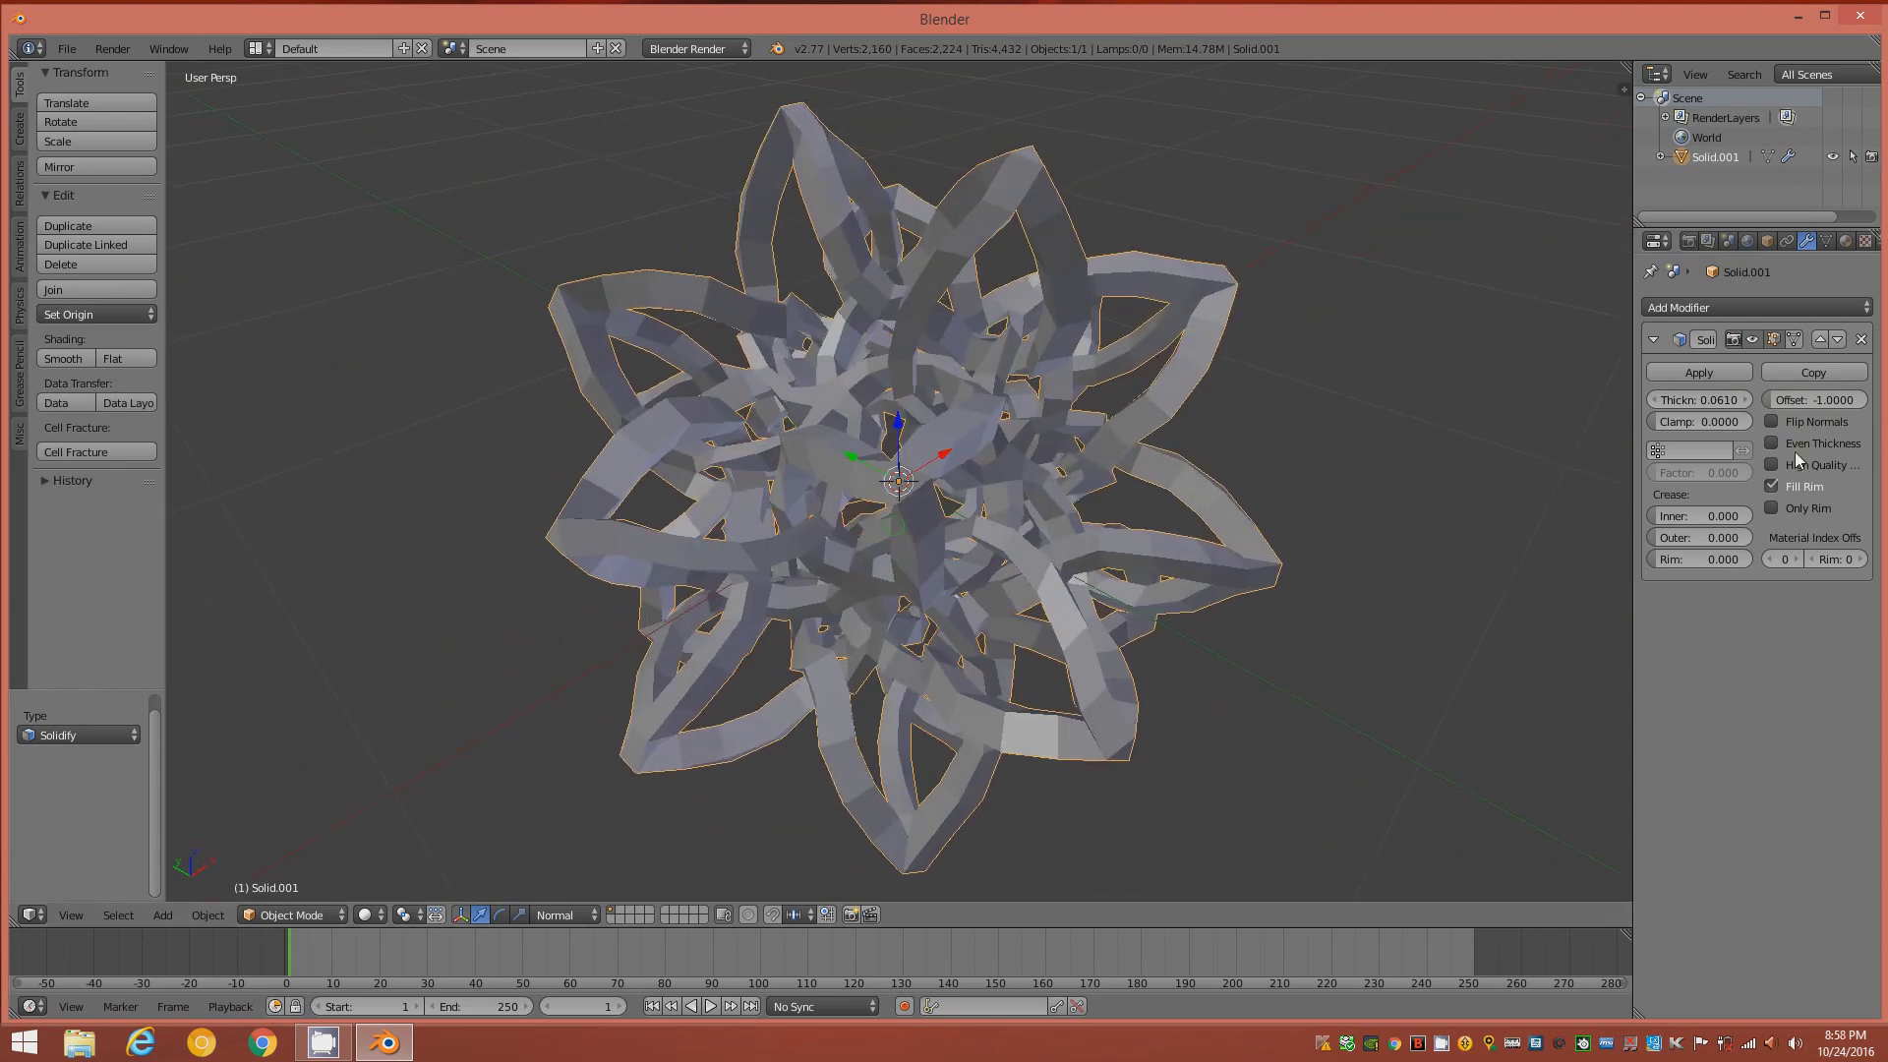
pyautogui.click(1724, 398)
pyautogui.write('0.05')
pyautogui.press('Return')
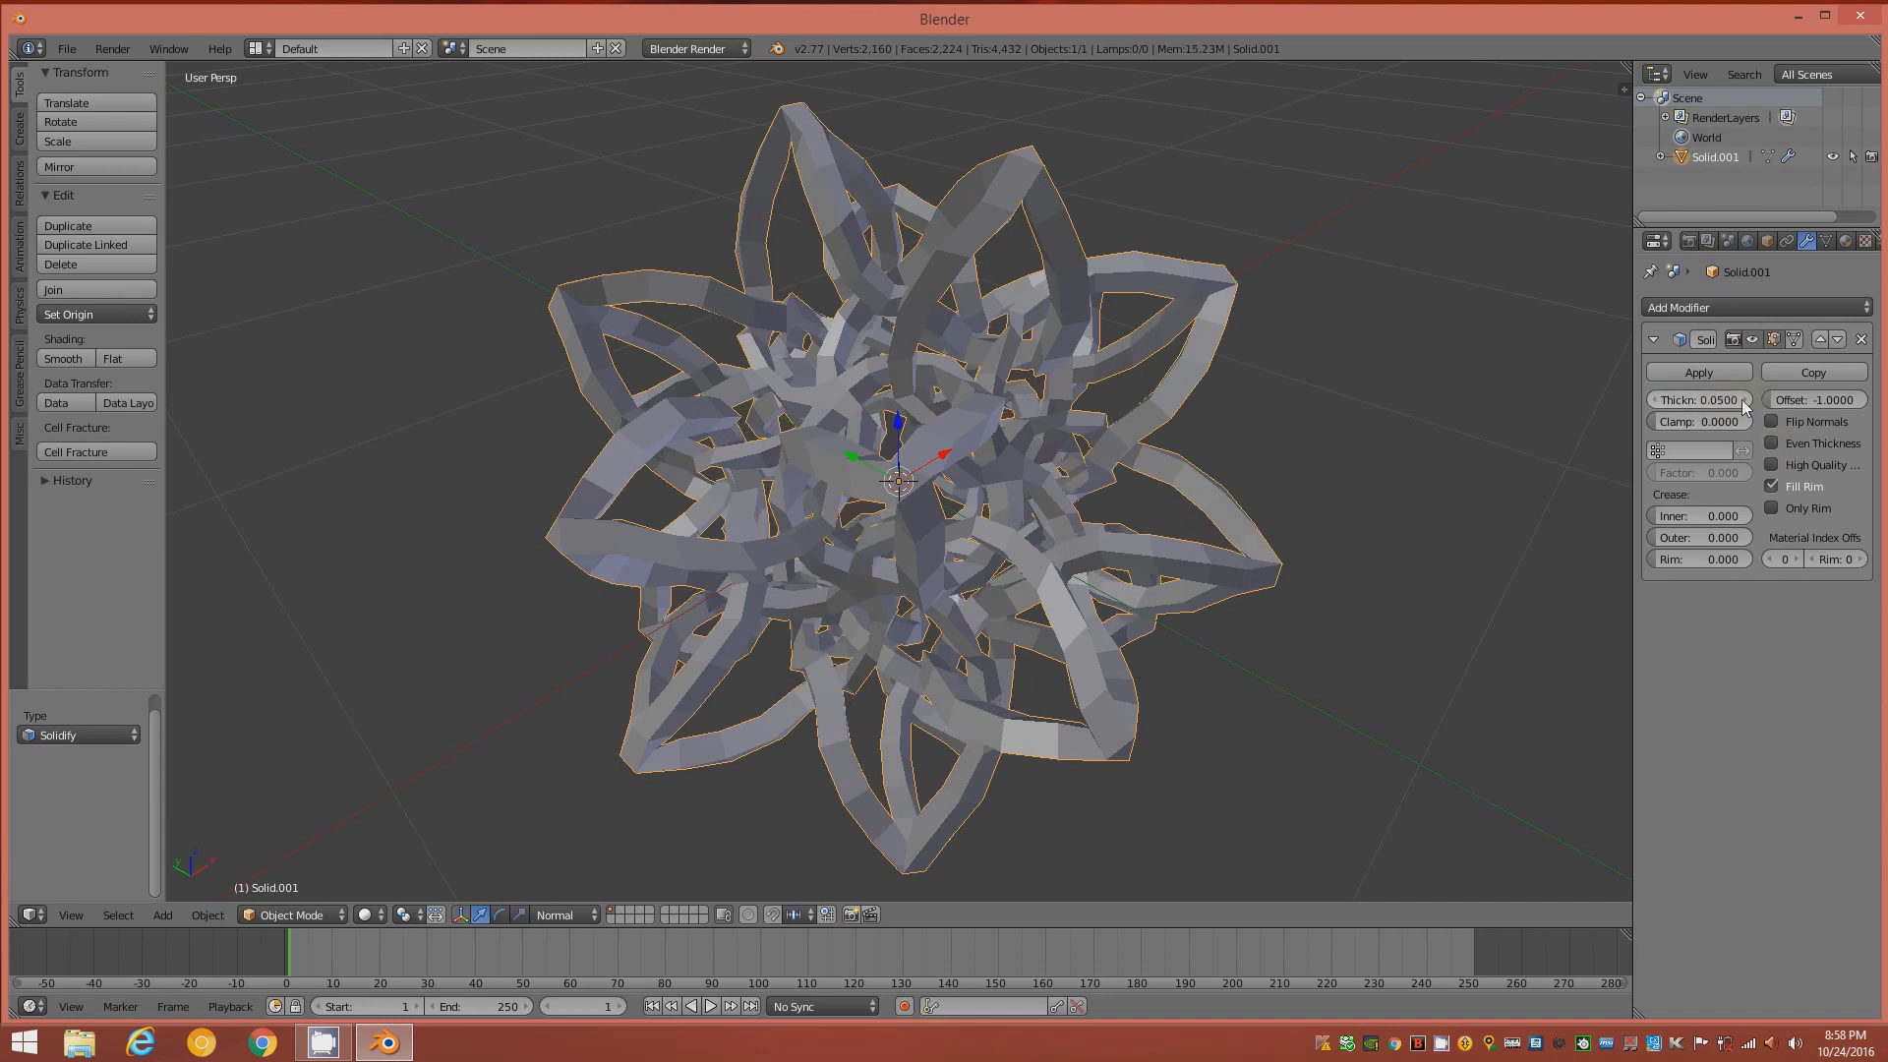
# - Set the Solidify thickness to 0.07 and add a Subdivision Surface modifier with 3 view subdivisions
pyautogui.moveTo(1742, 407); pyautogui.dragTo(1771, 407)
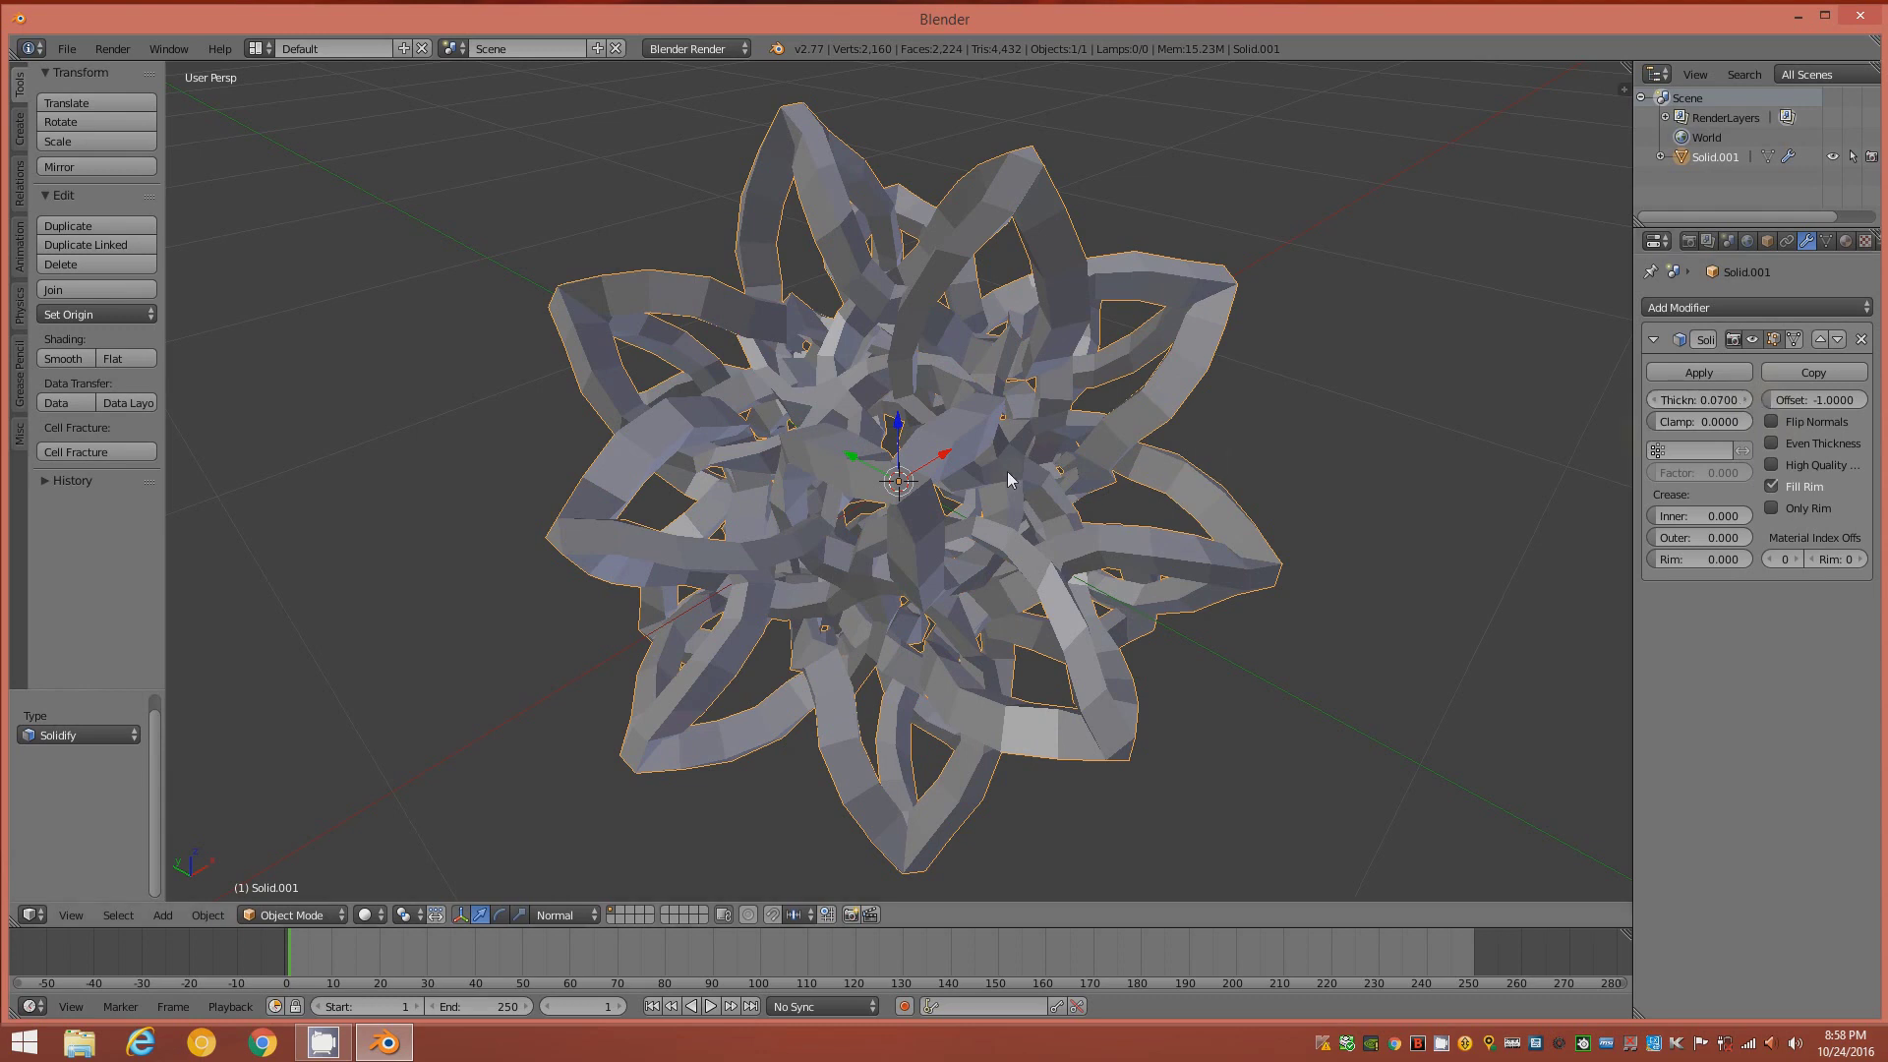
pyautogui.moveTo(993, 478); pyautogui.dragTo(880, 452, button='middle')
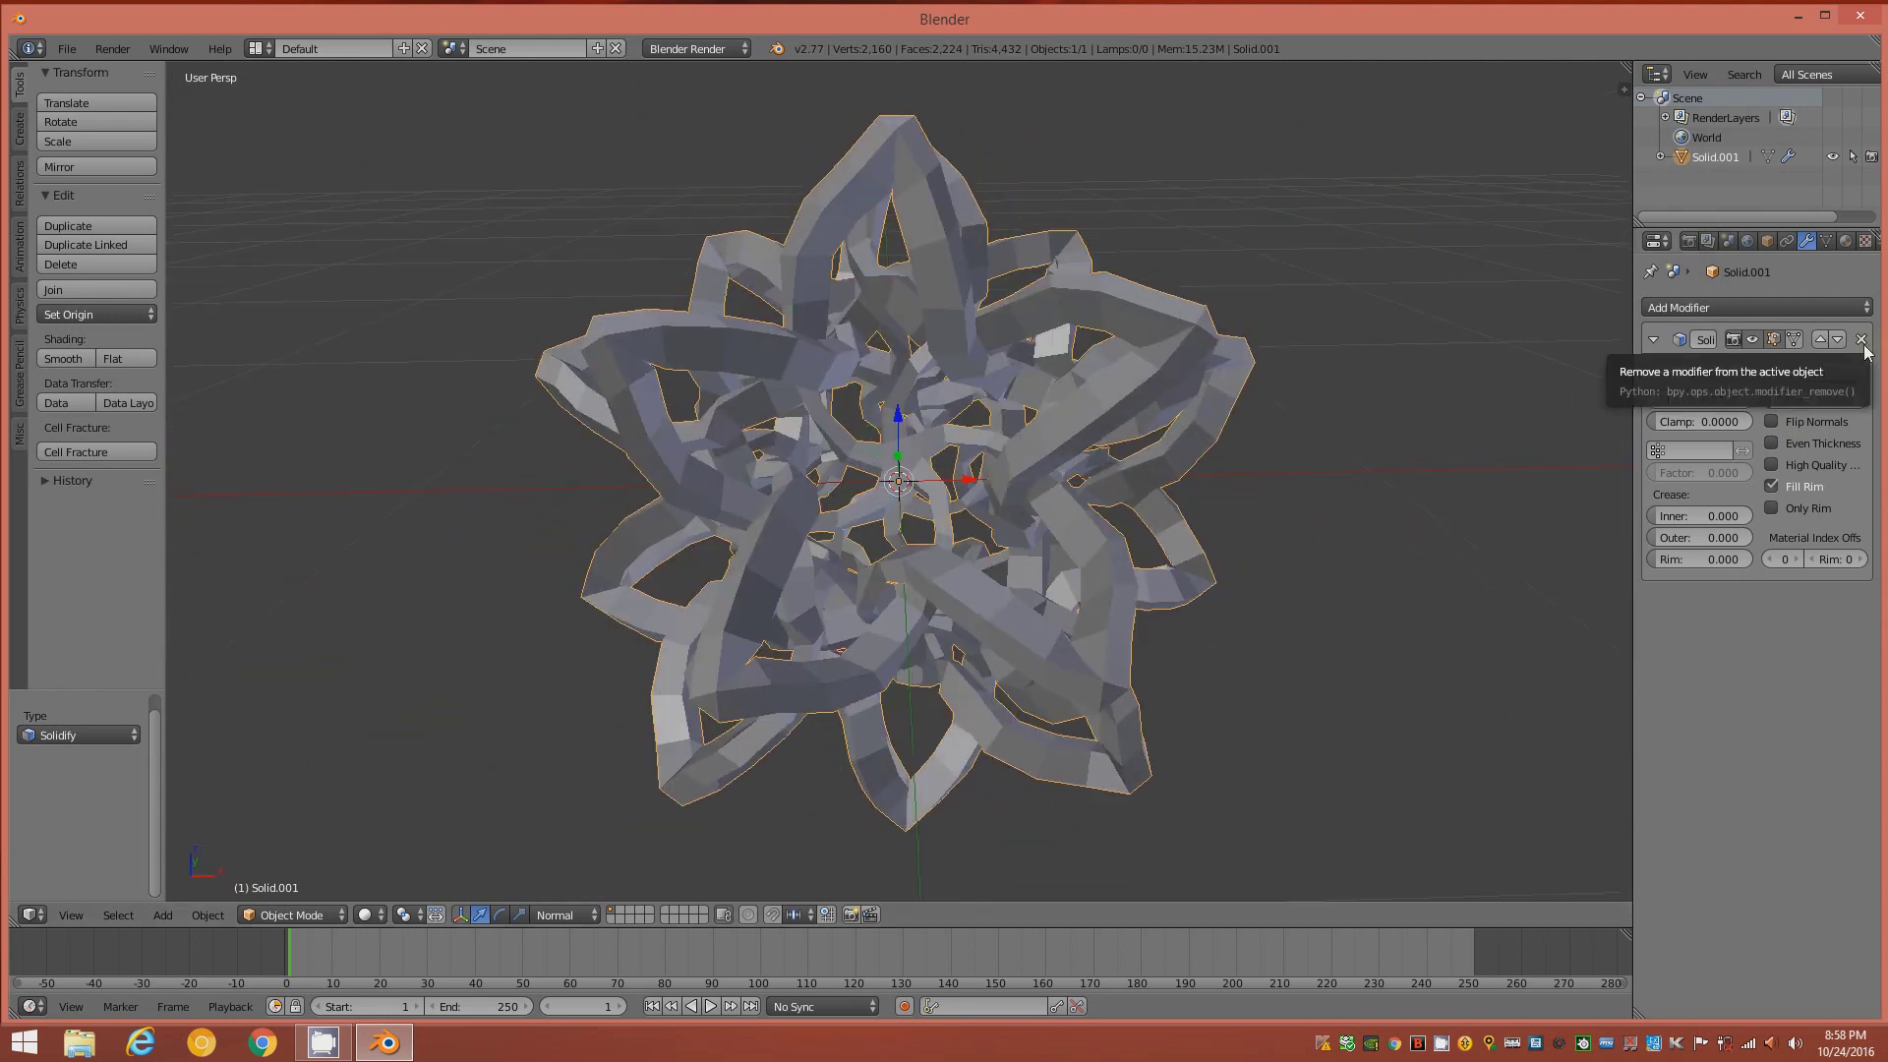
pyautogui.click(1848, 309)
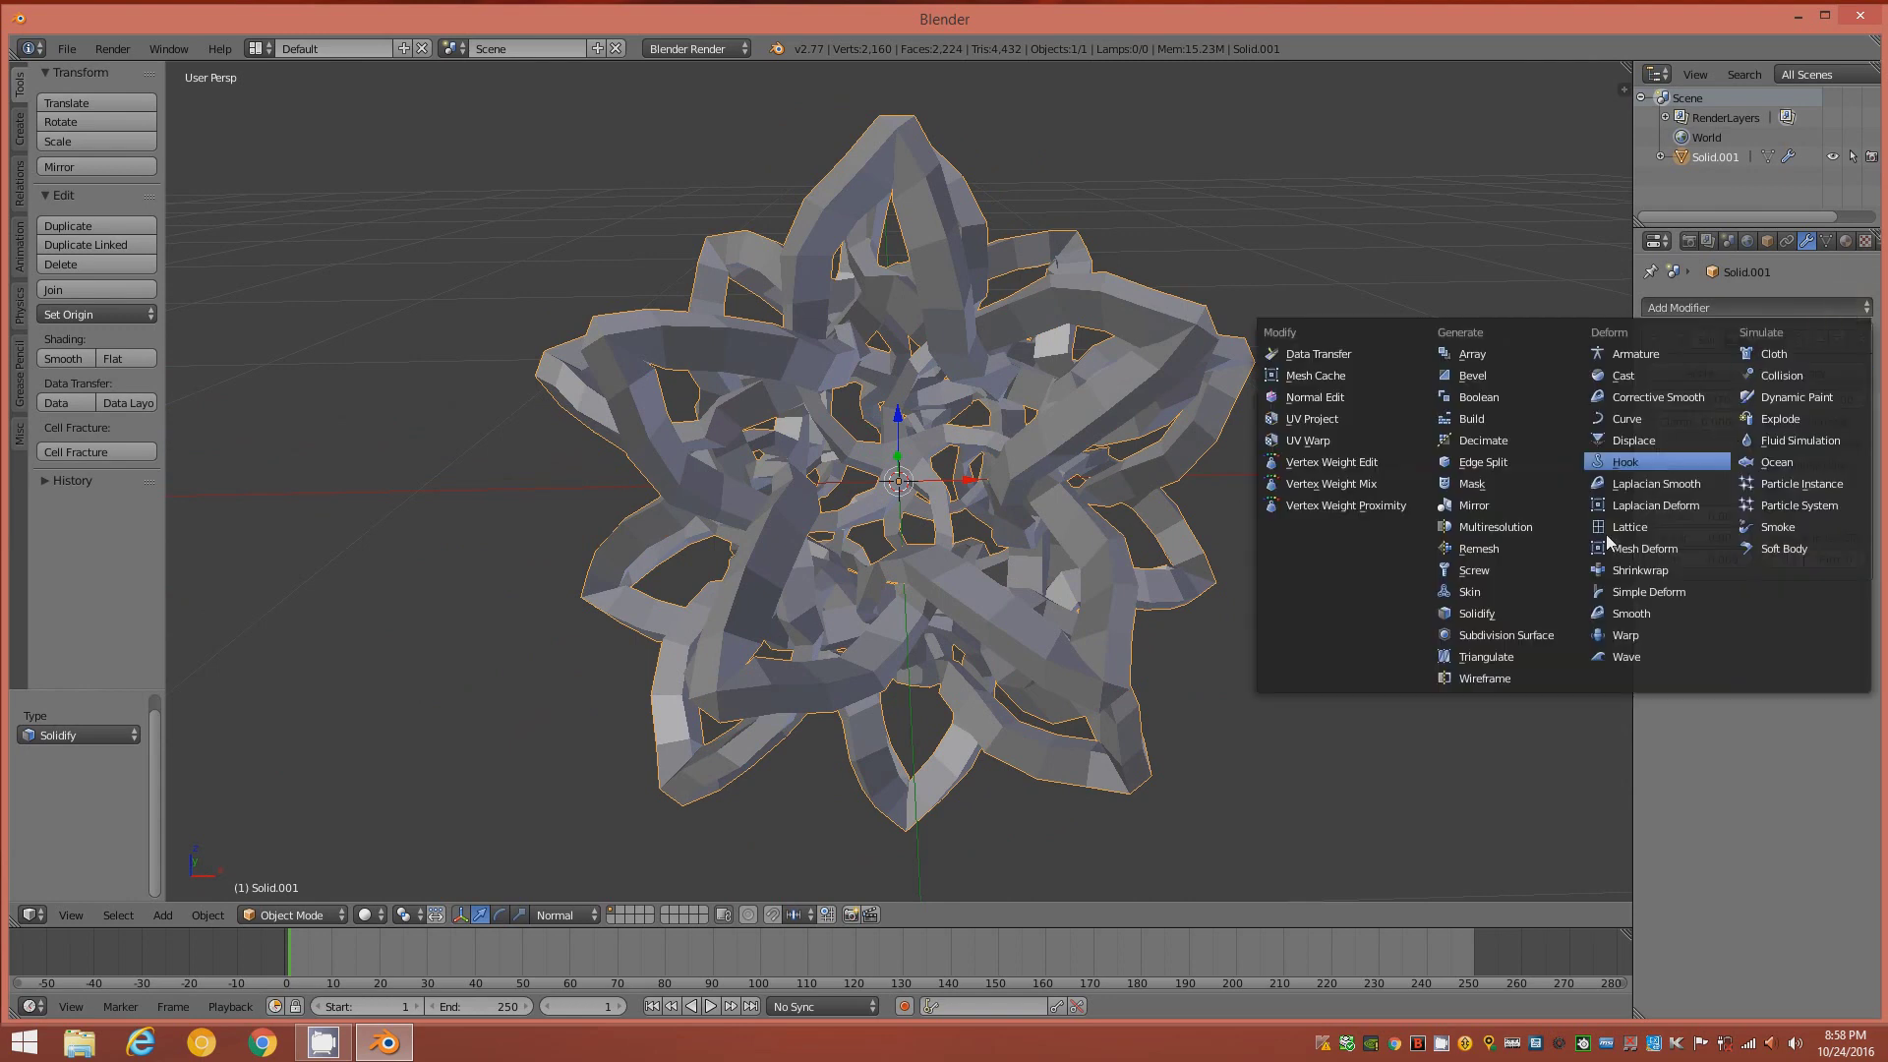
pyautogui.click(1559, 641)
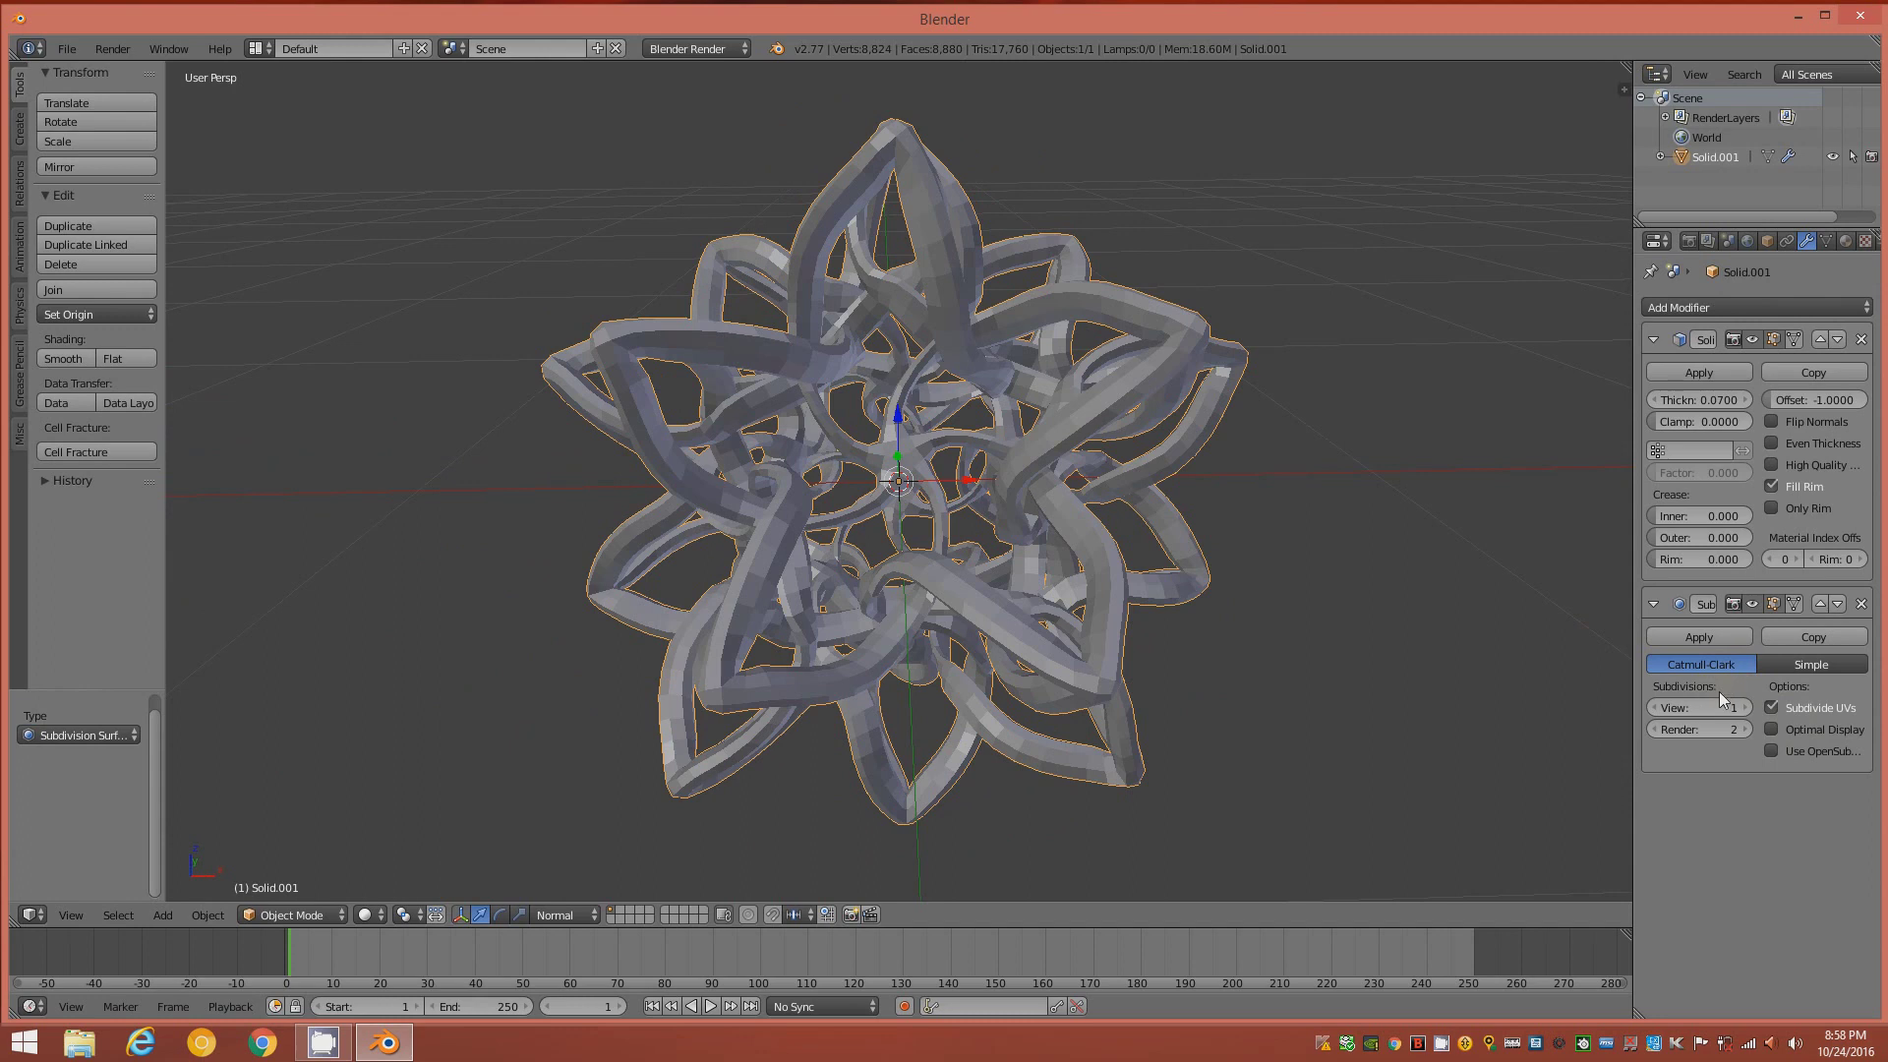
pyautogui.click(1747, 708)
pyautogui.click(1746, 708)
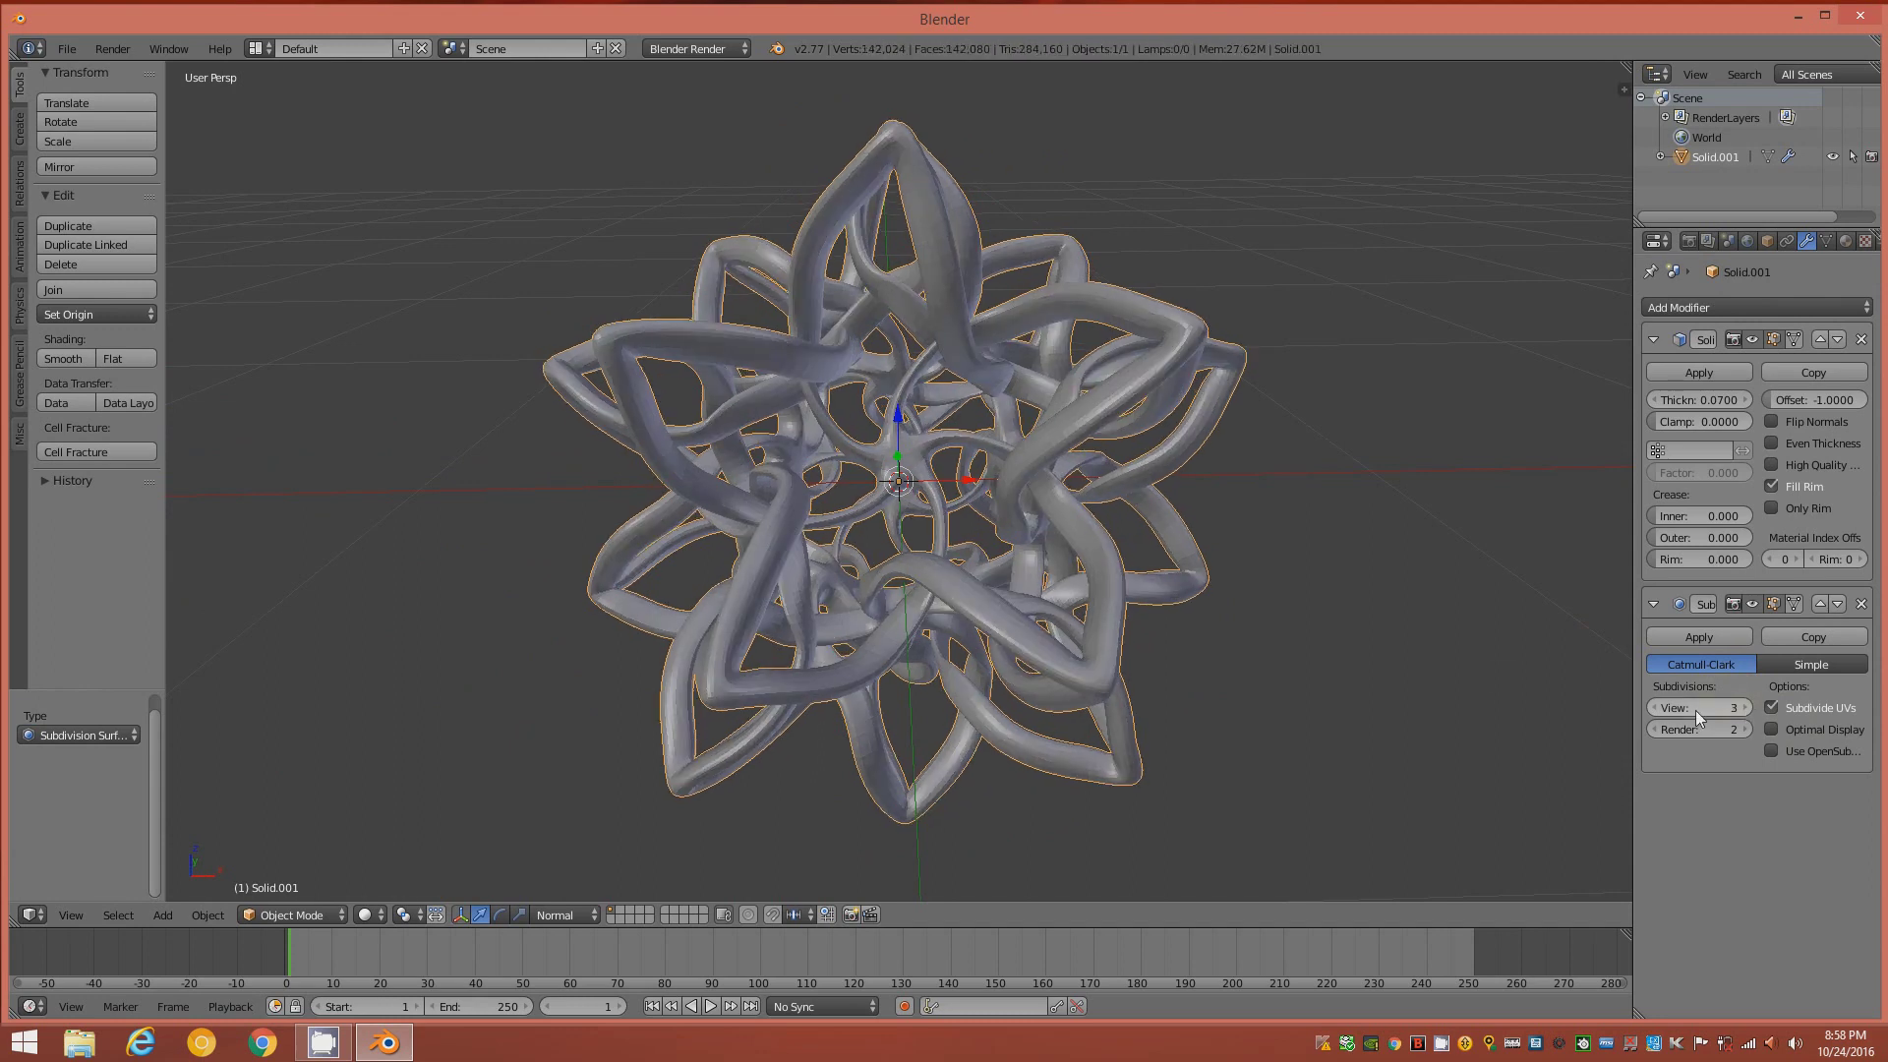
pyautogui.moveTo(1078, 477); pyautogui.dragTo(1116, 500, button='middle')
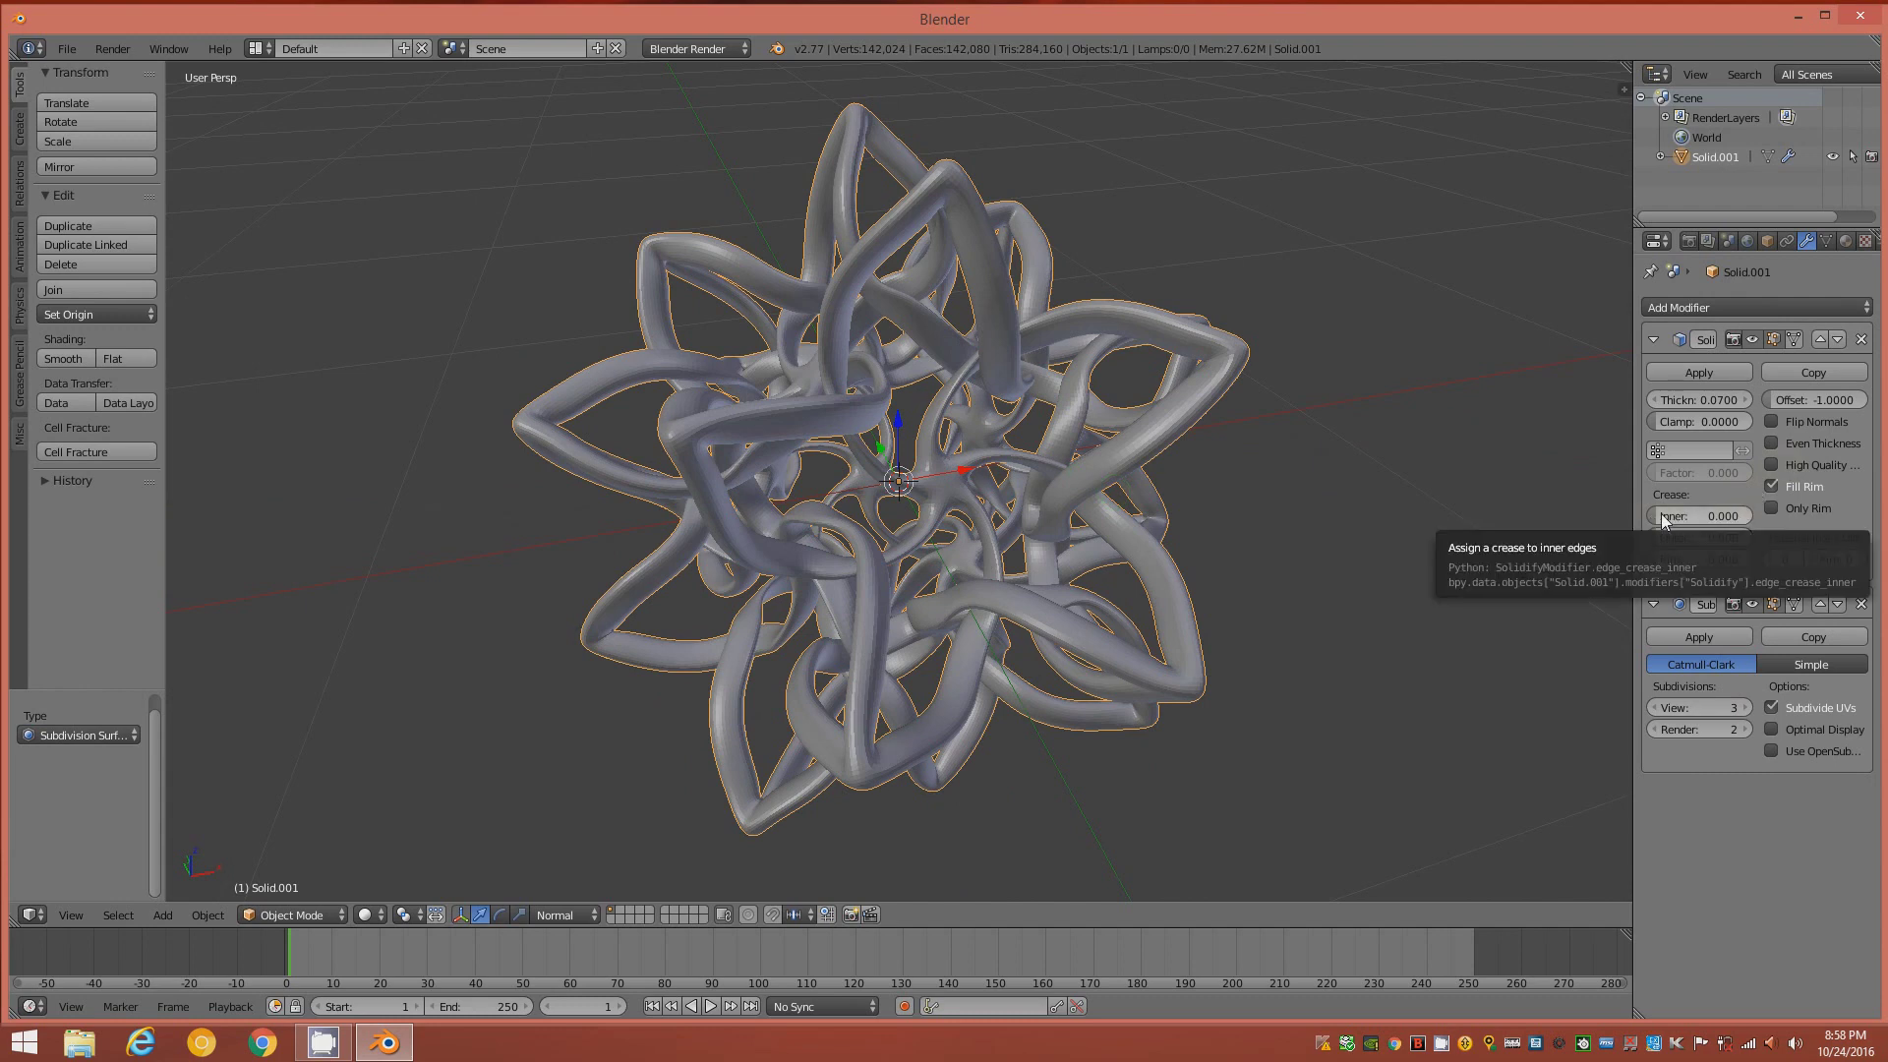
# - Set both the inner and outer crease of the Solidify modifier to 0.5
pyautogui.moveTo(1662, 517)
pyautogui.mouseDown()
pyautogui.moveTo(1739, 515)
pyautogui.moveTo(1721, 543)
pyautogui.mouseUp()
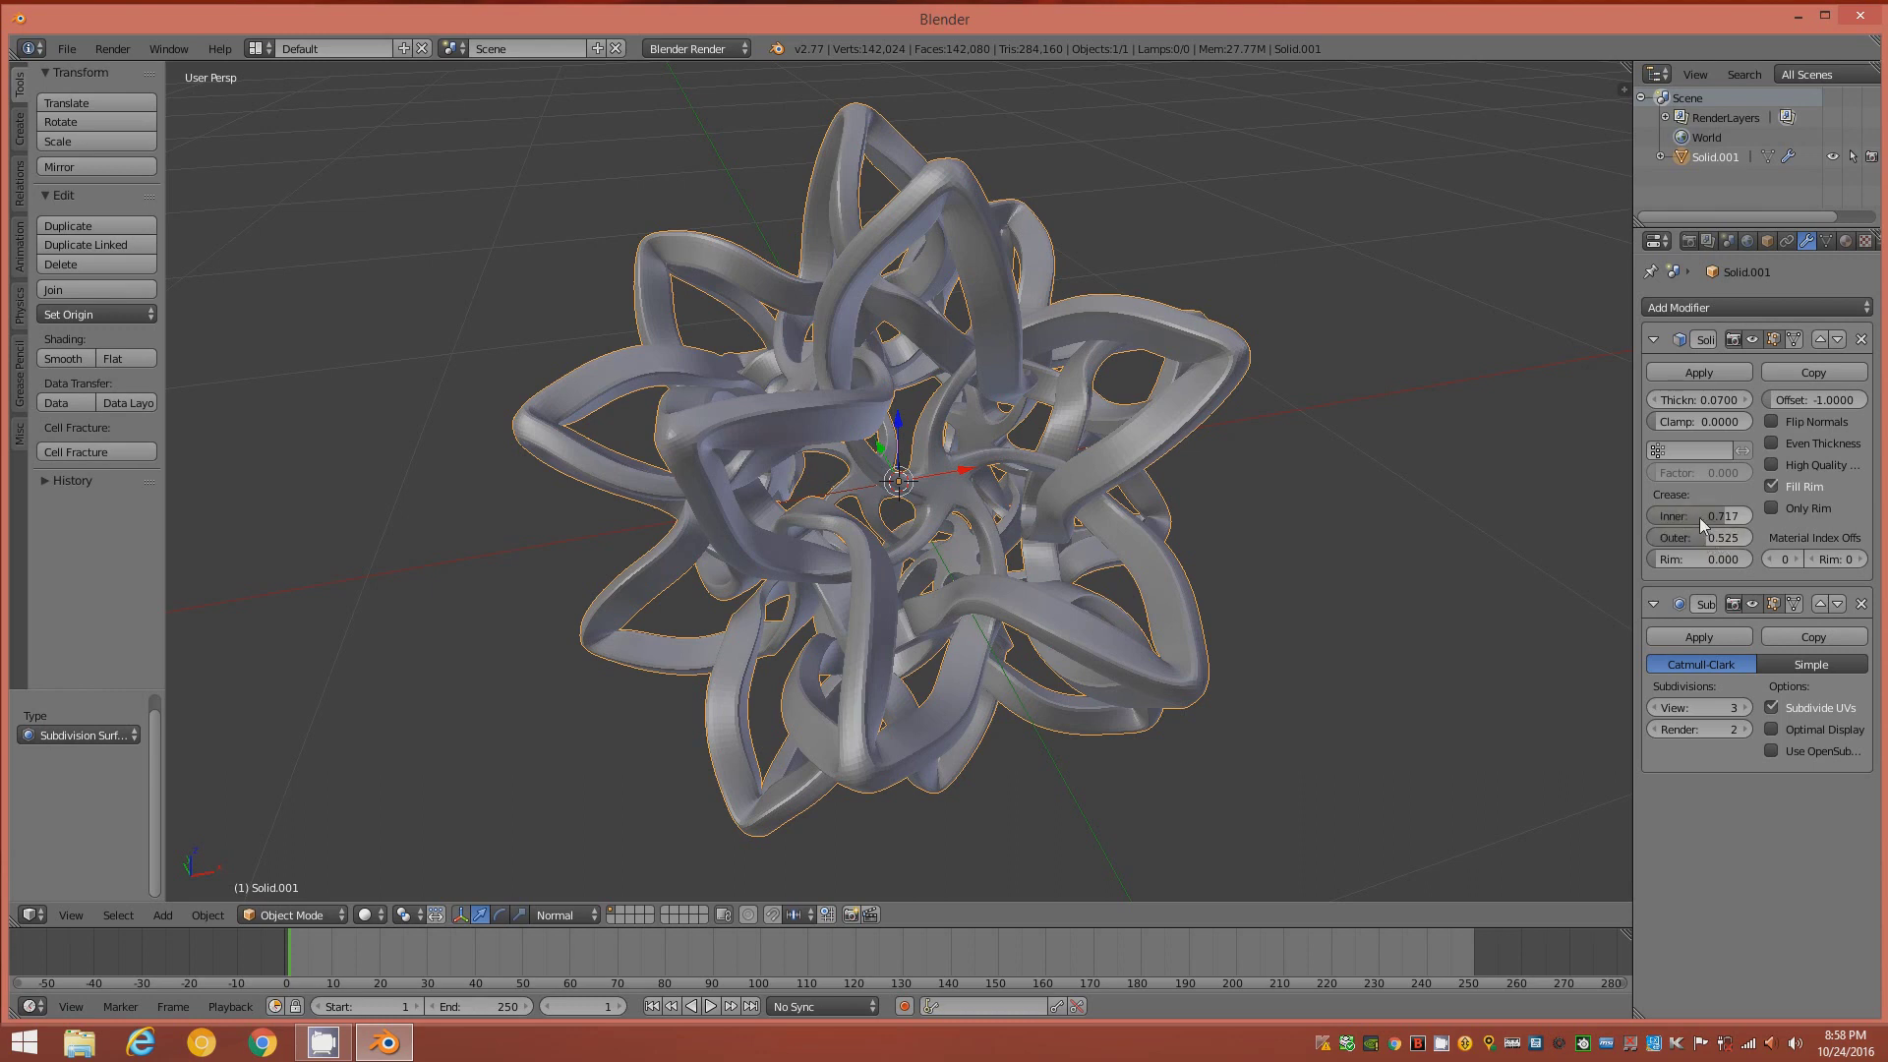
pyautogui.hotkey('ctrl', 'v')
pyautogui.moveTo(899, 479); pyautogui.dragTo(855, 407, button='middle')
pyautogui.click(1719, 517)
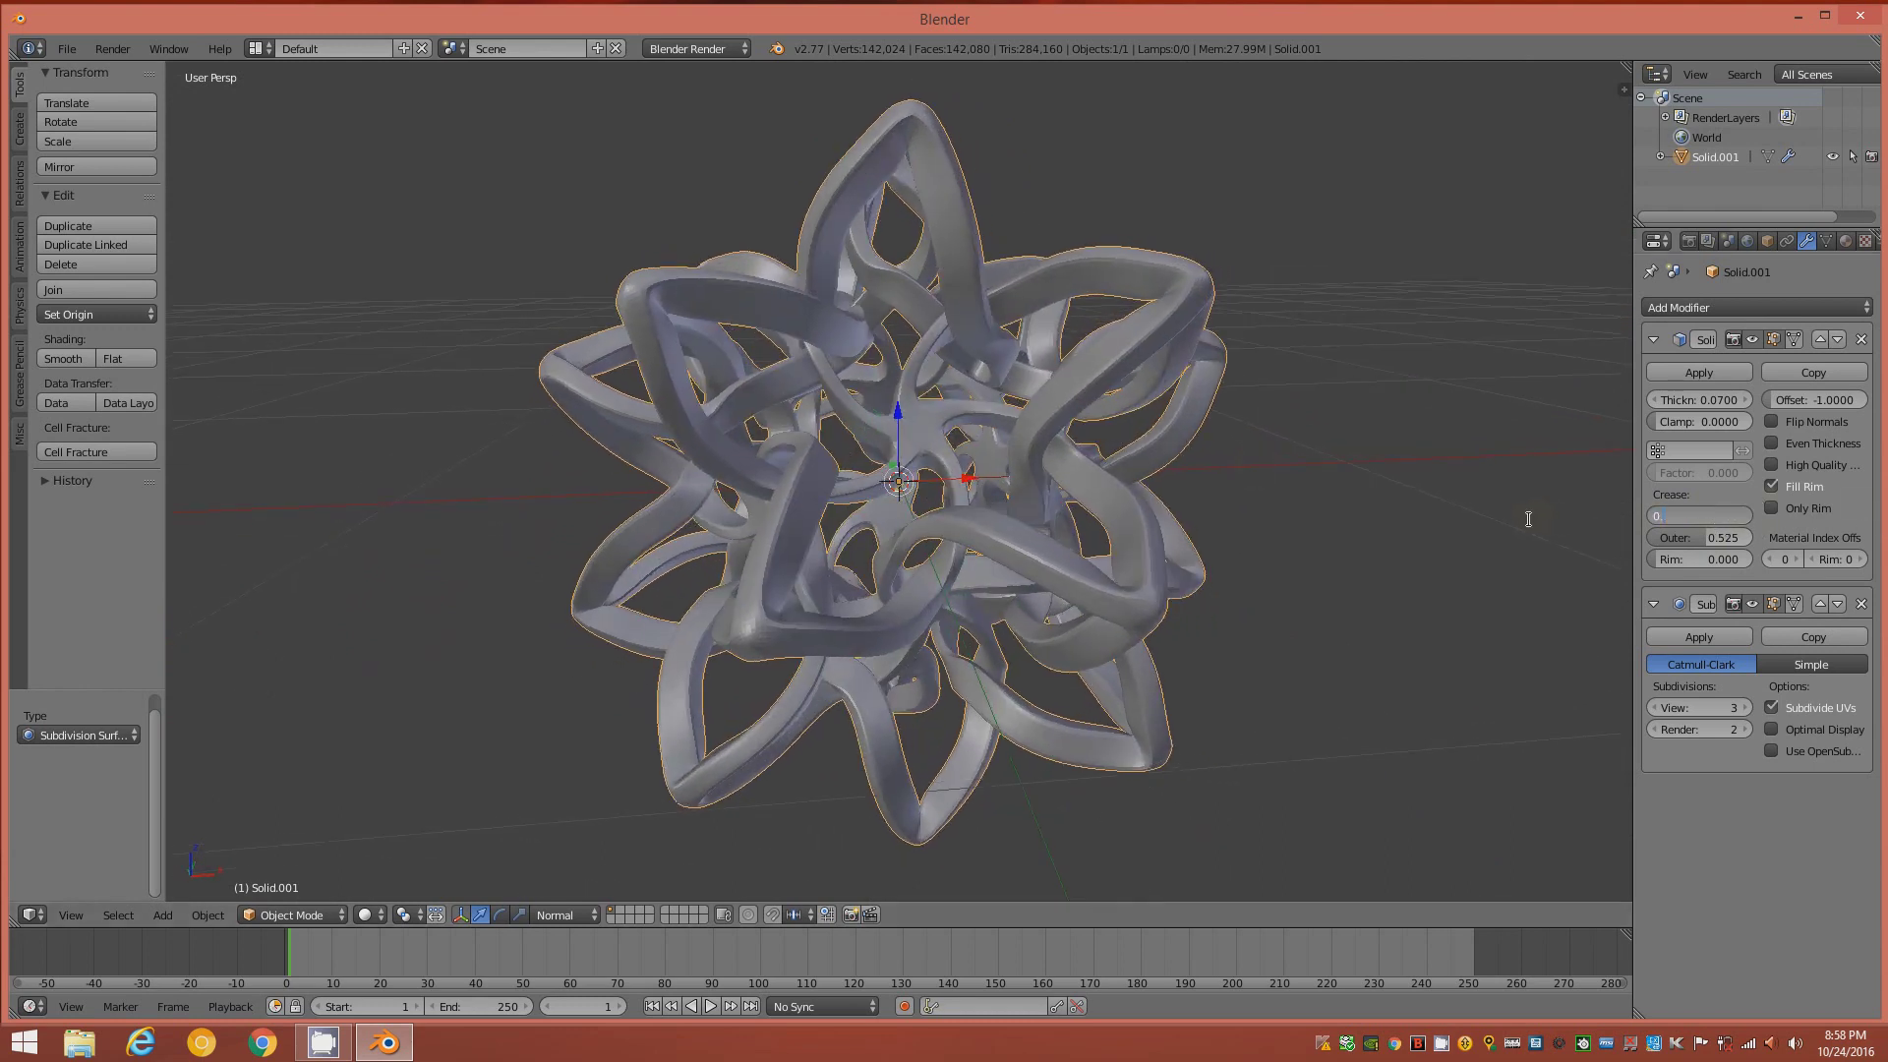
pyautogui.press('Return')
pyautogui.click(1721, 537)
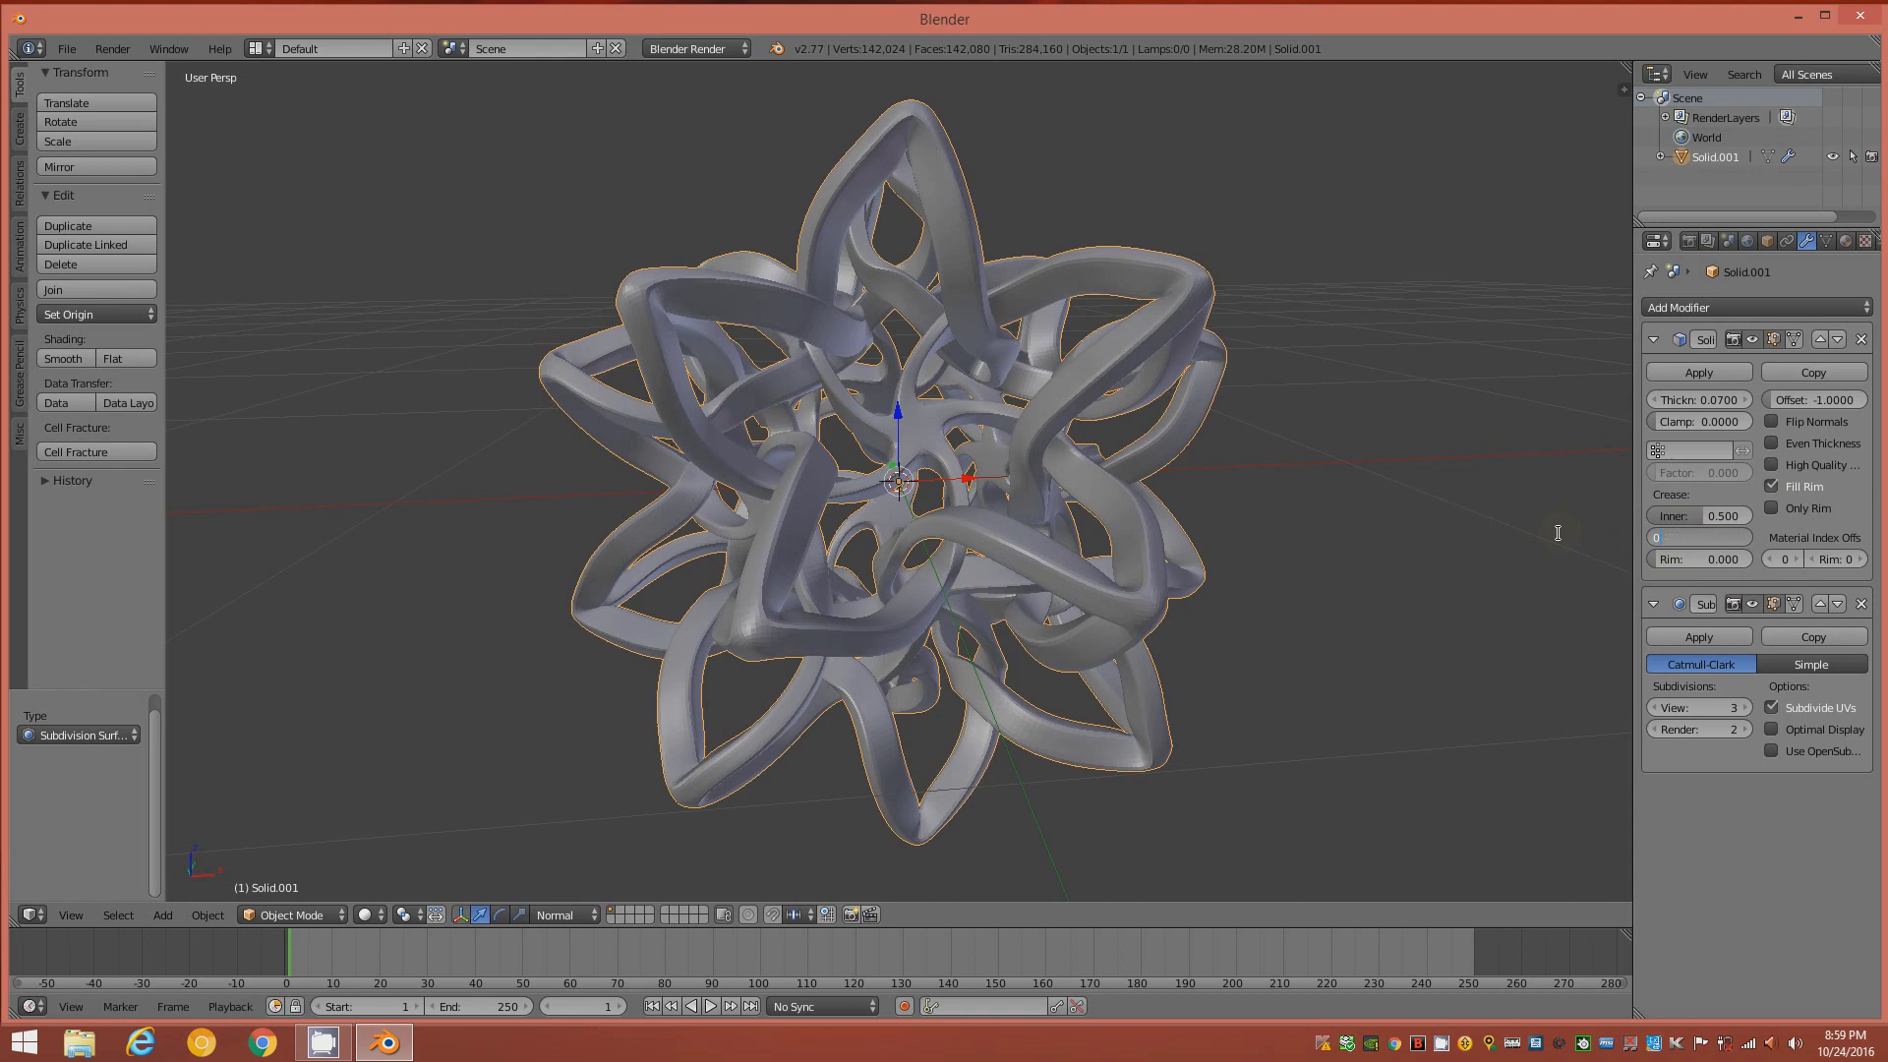
pyautogui.press('Return')
pyautogui.moveTo(1074, 454); pyautogui.dragTo(1056, 491, button='middle')
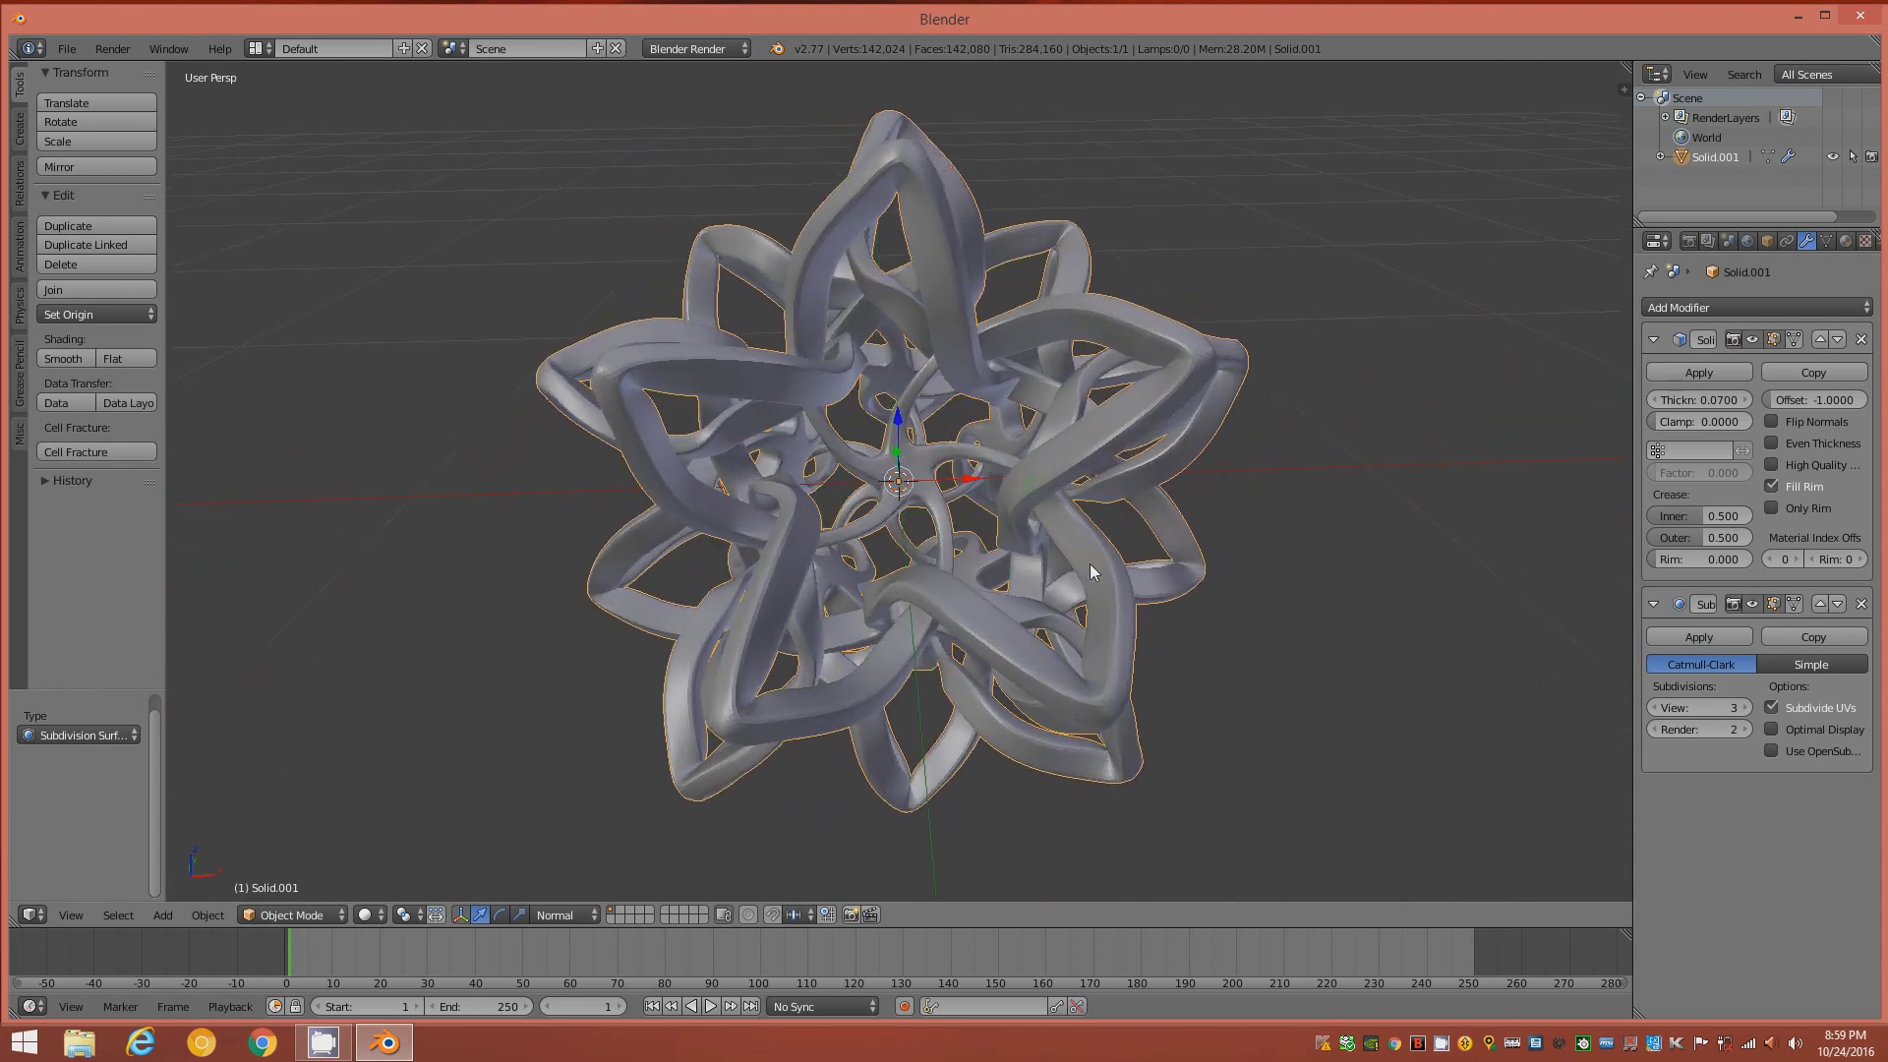
# - Show the 3D view's properties and enable Matcap shading for the viewport
pyautogui.press('n')
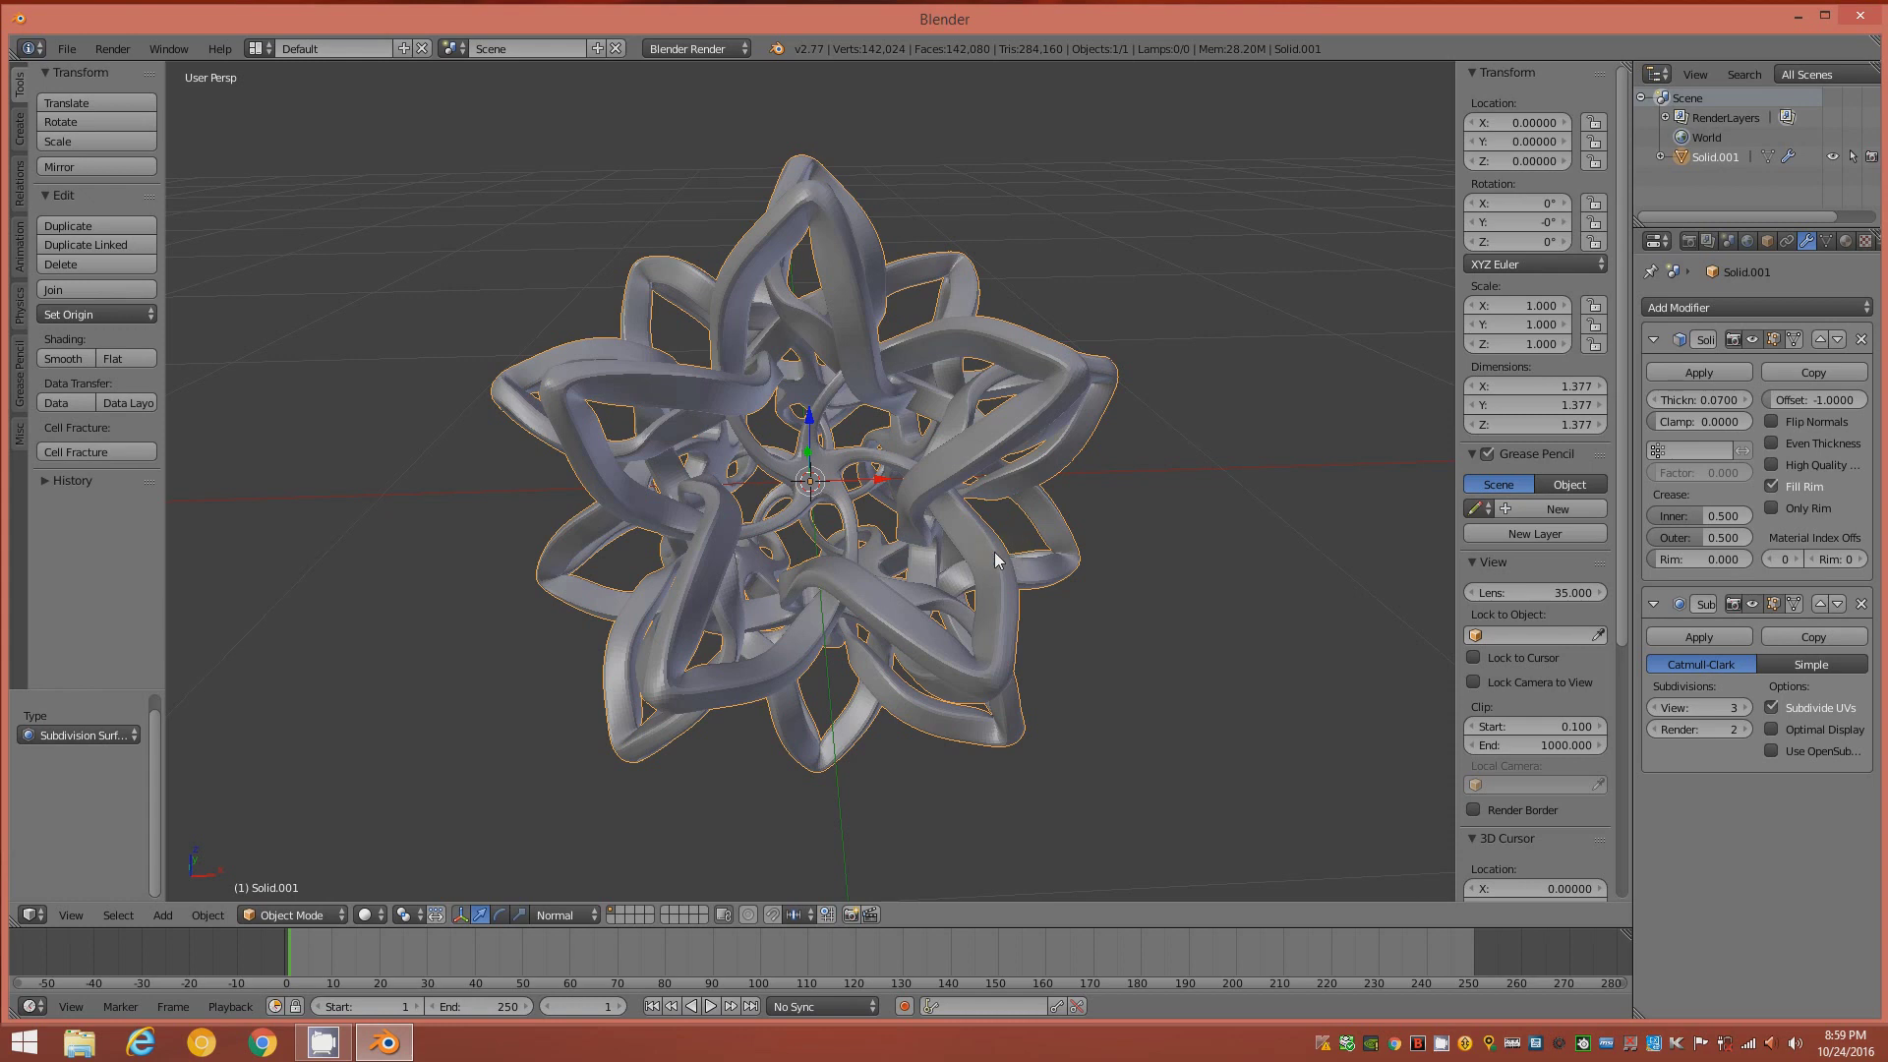
pyautogui.moveTo(905, 430)
pyautogui.mouseDown(button='middle')
pyautogui.moveTo(694, 462)
pyautogui.moveTo(720, 486)
pyautogui.moveTo(1001, 451)
pyautogui.moveTo(875, 393)
pyautogui.moveTo(880, 411)
pyautogui.mouseUp(button='middle')
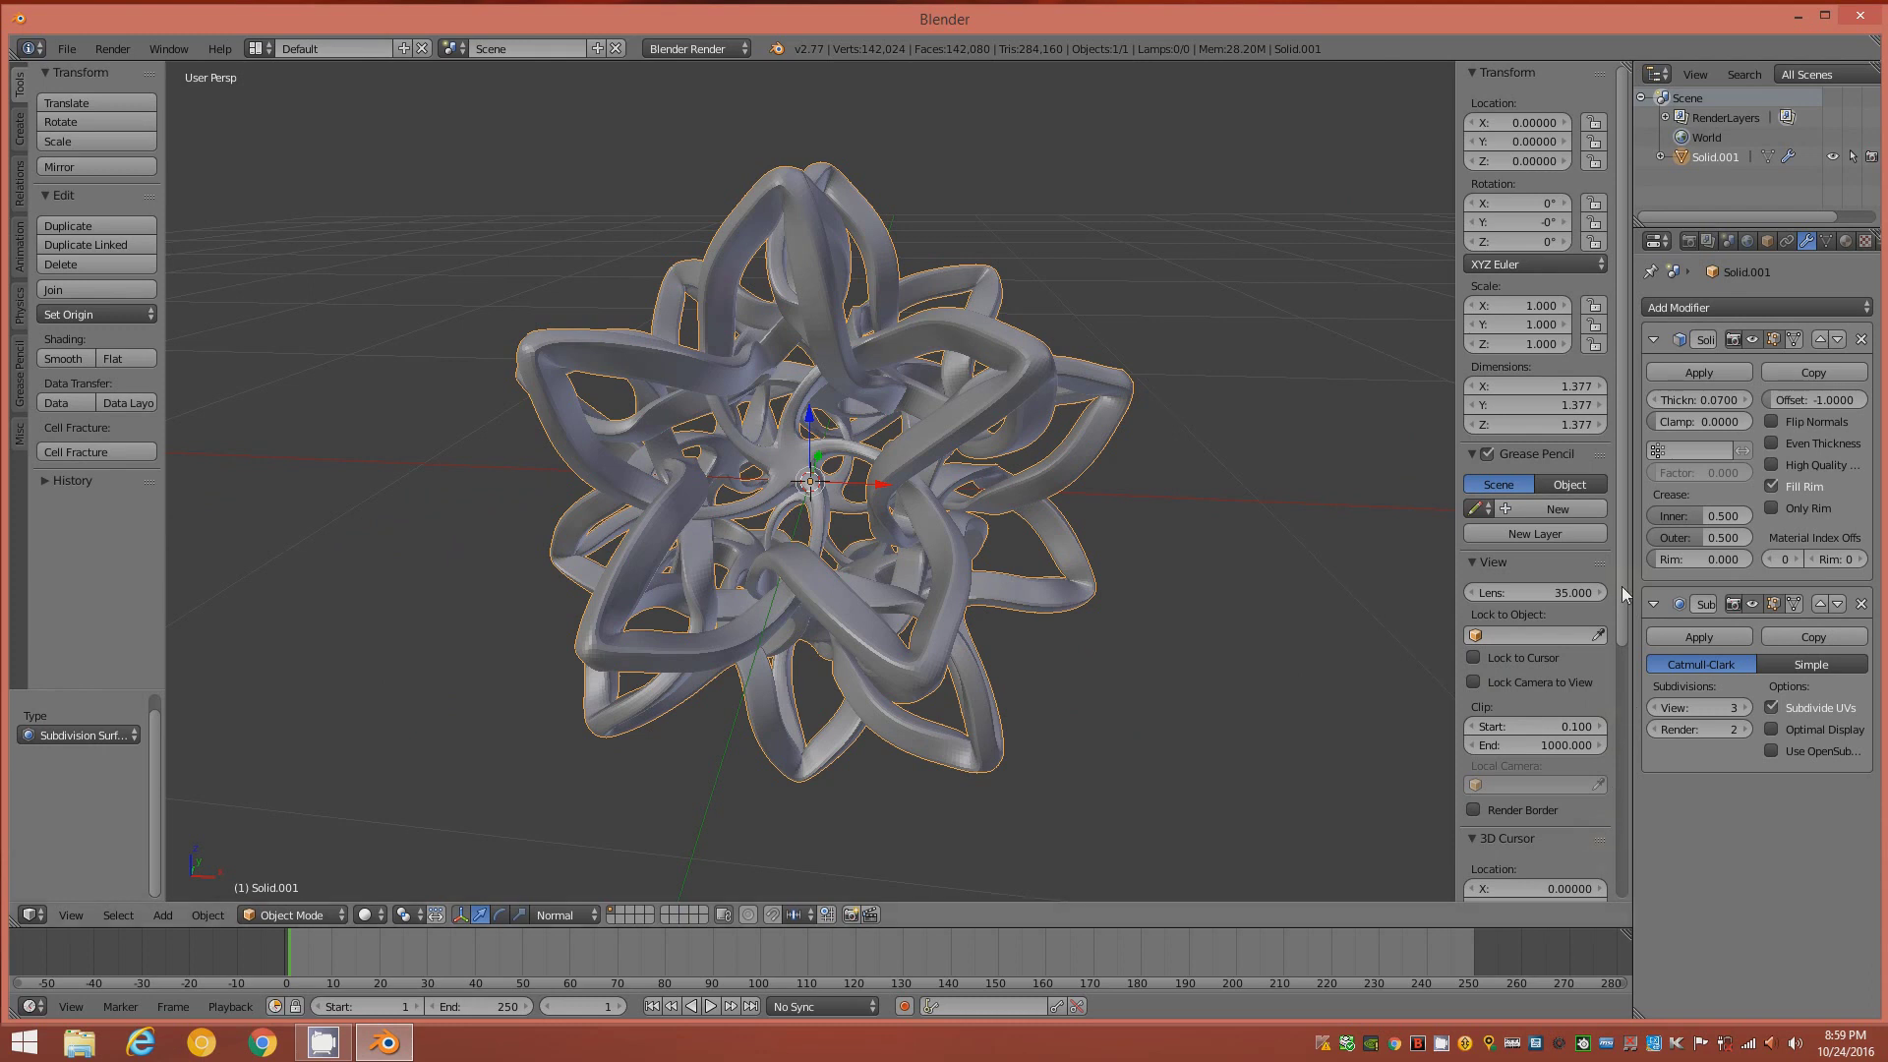
pyautogui.scroll(-6, 1613, 852)
pyautogui.scroll(-2, 1624, 844)
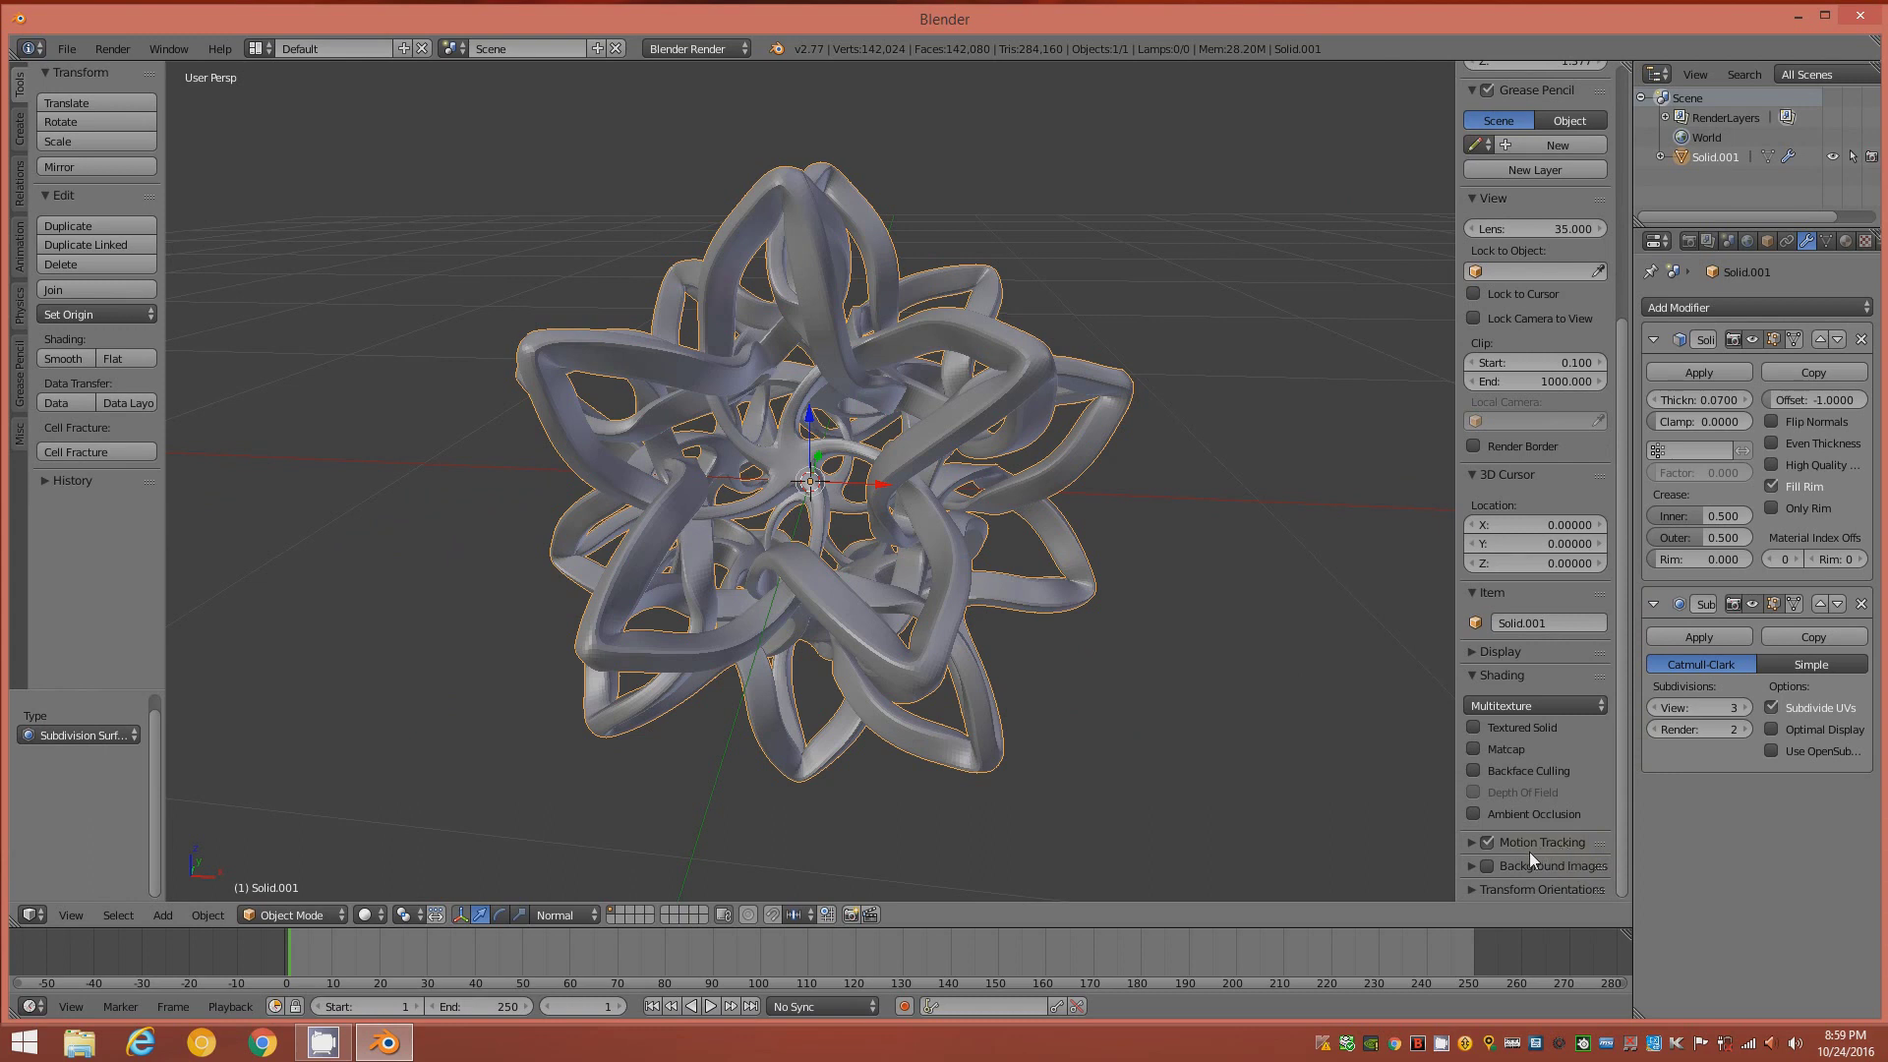
pyautogui.moveTo(929, 479); pyautogui.dragTo(736, 433, button='middle')
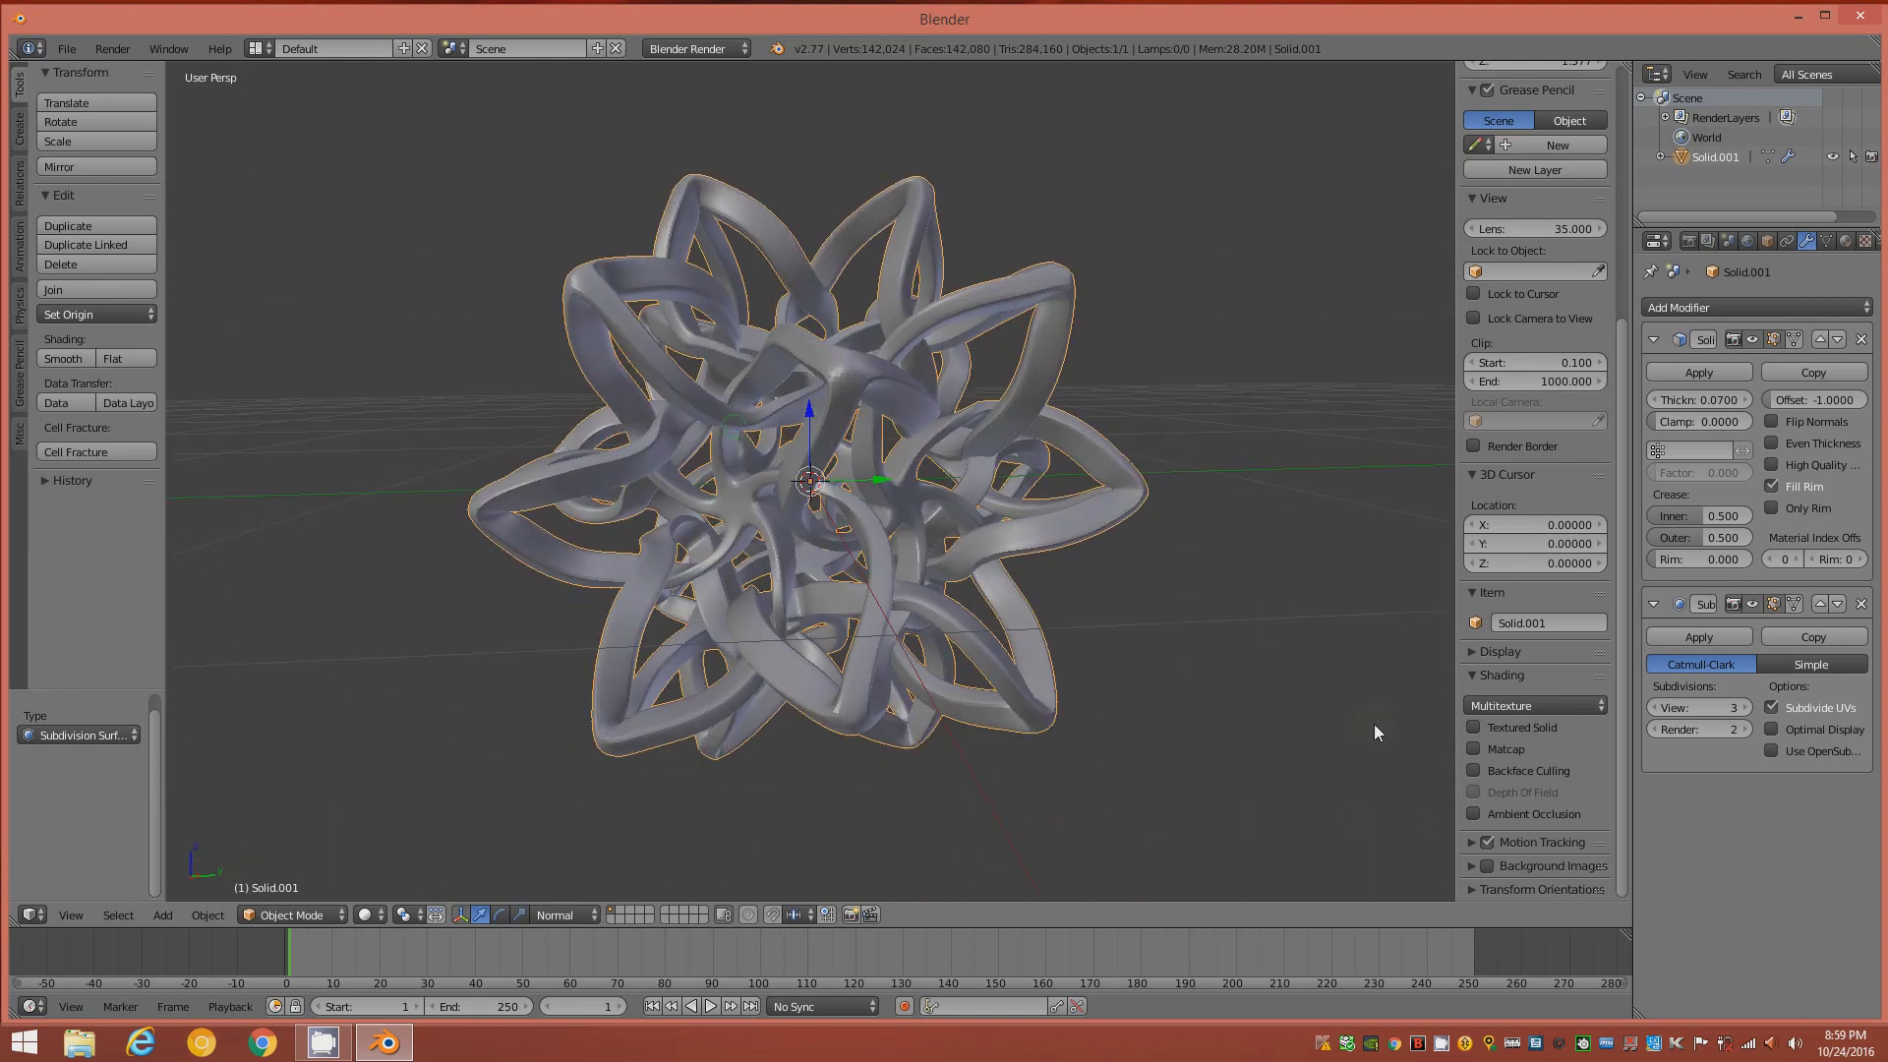
pyautogui.click(1474, 750)
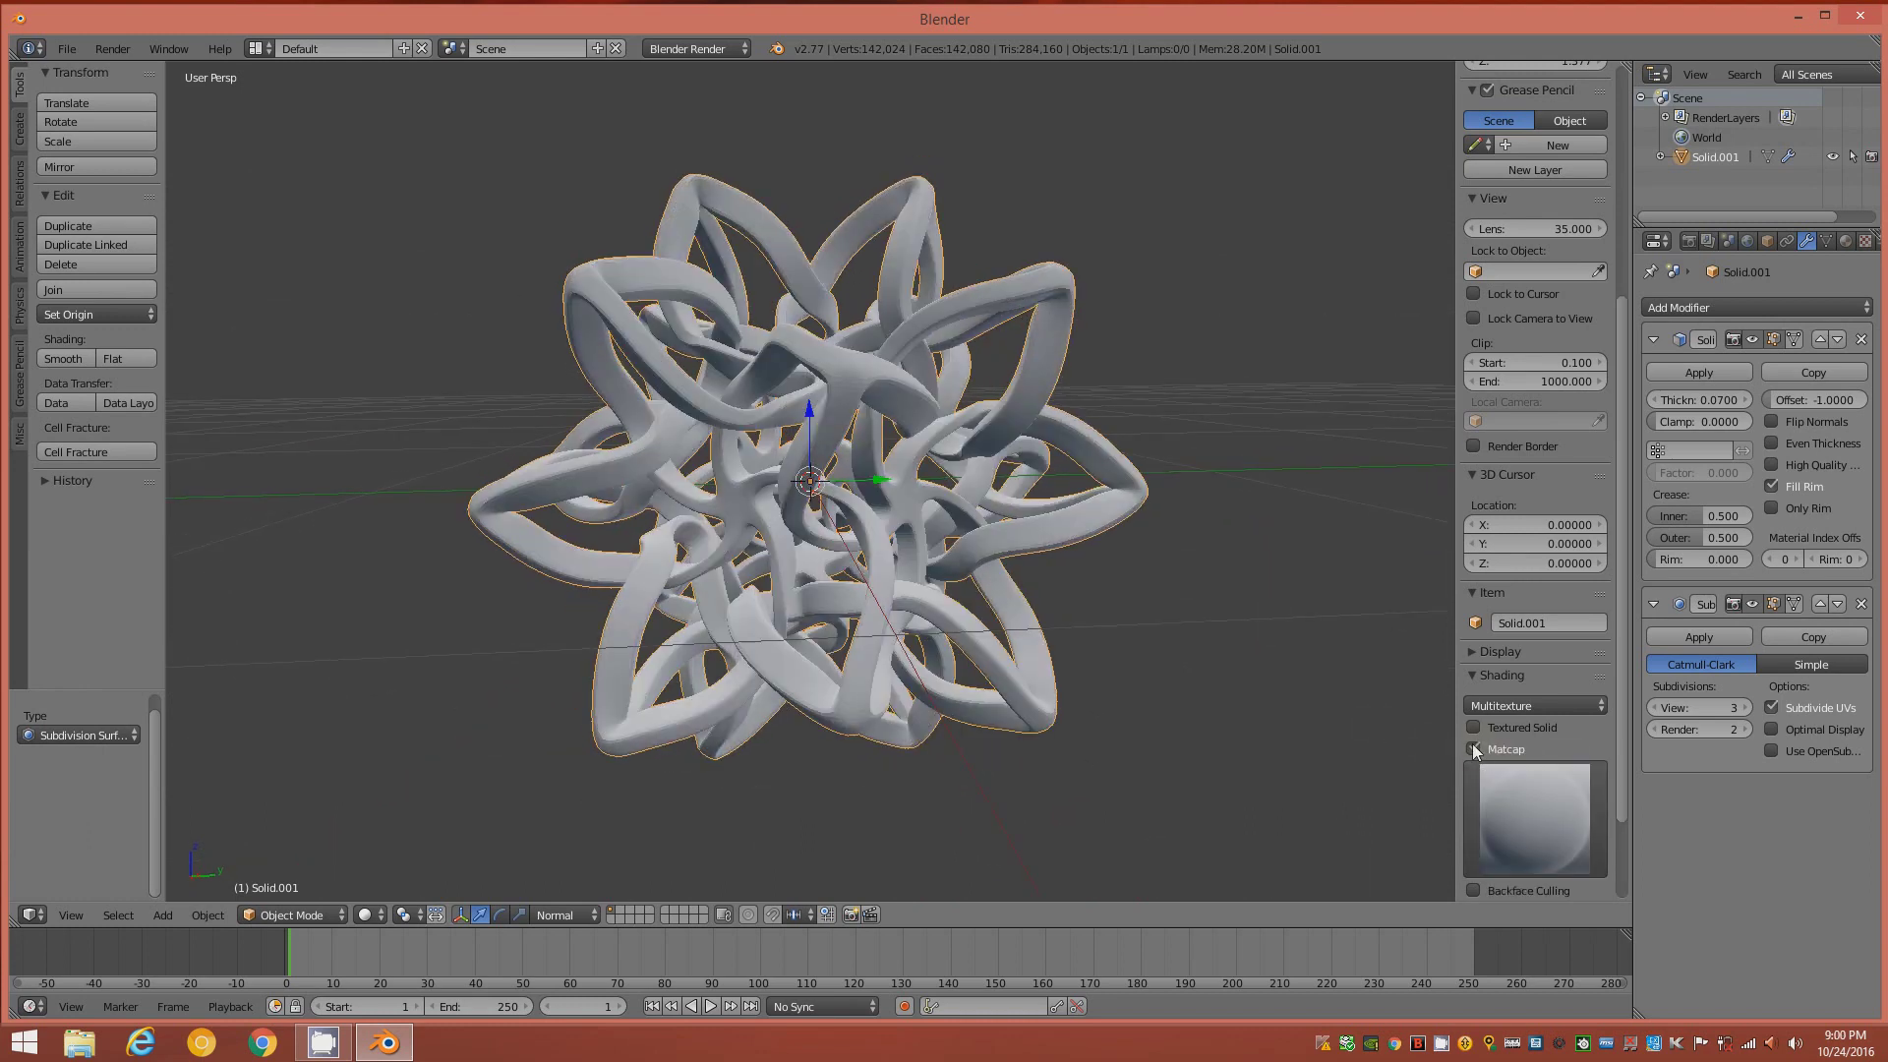
# - Try the dark chrome matcap on the star frame, and settle on the softer silver metal matcap
pyautogui.click(1546, 825)
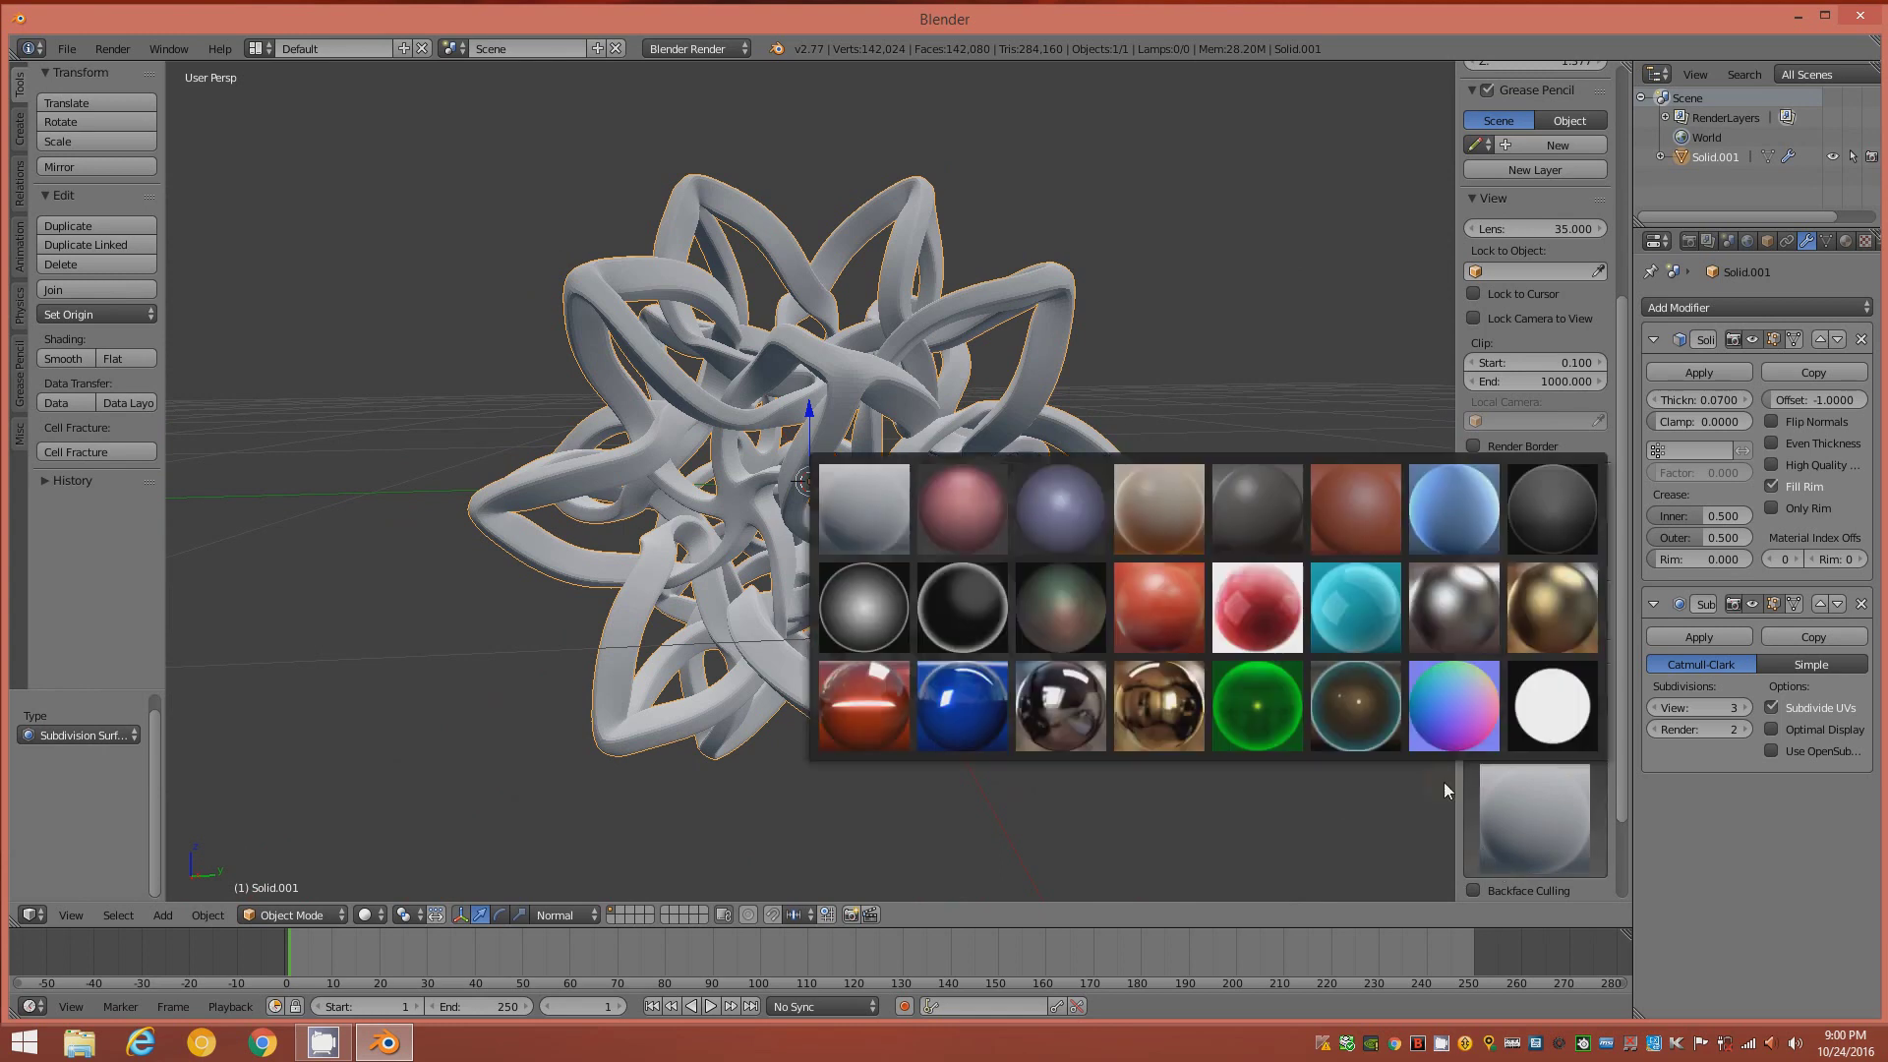
pyautogui.click(1088, 702)
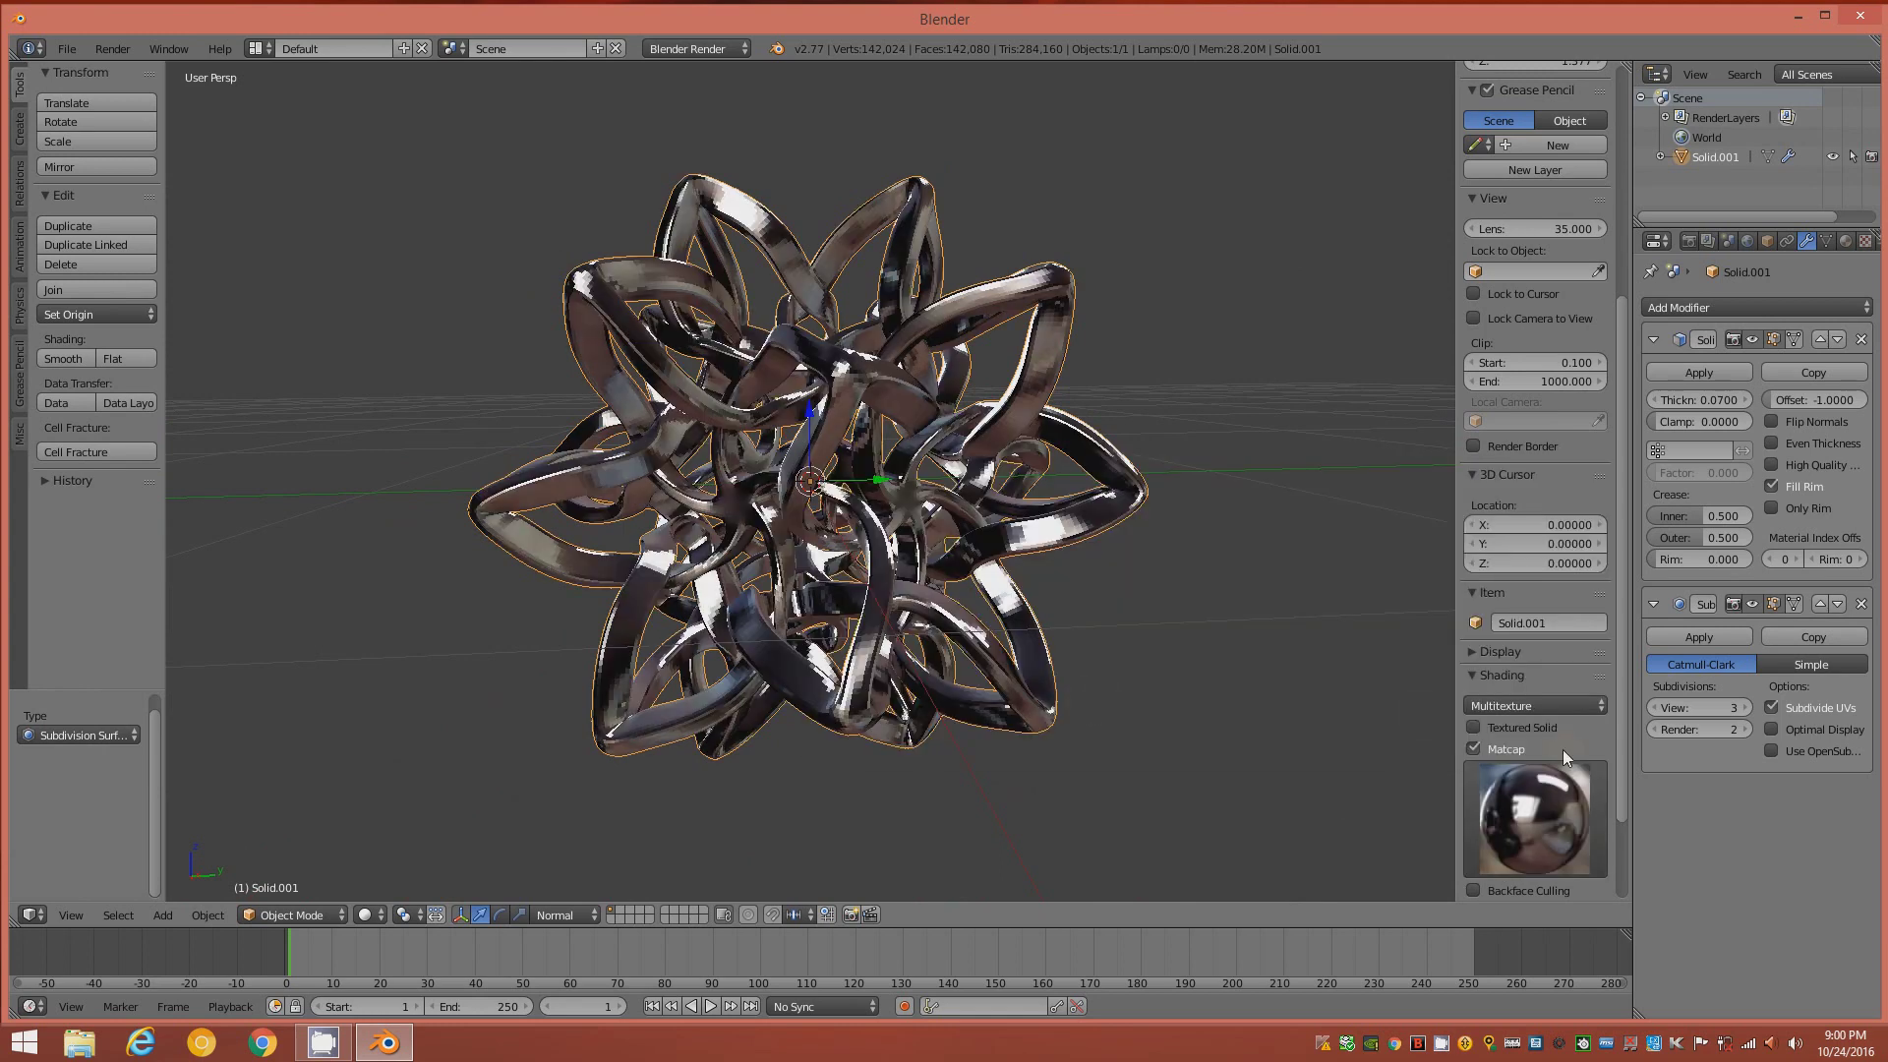
pyautogui.click(1539, 807)
pyautogui.click(1502, 651)
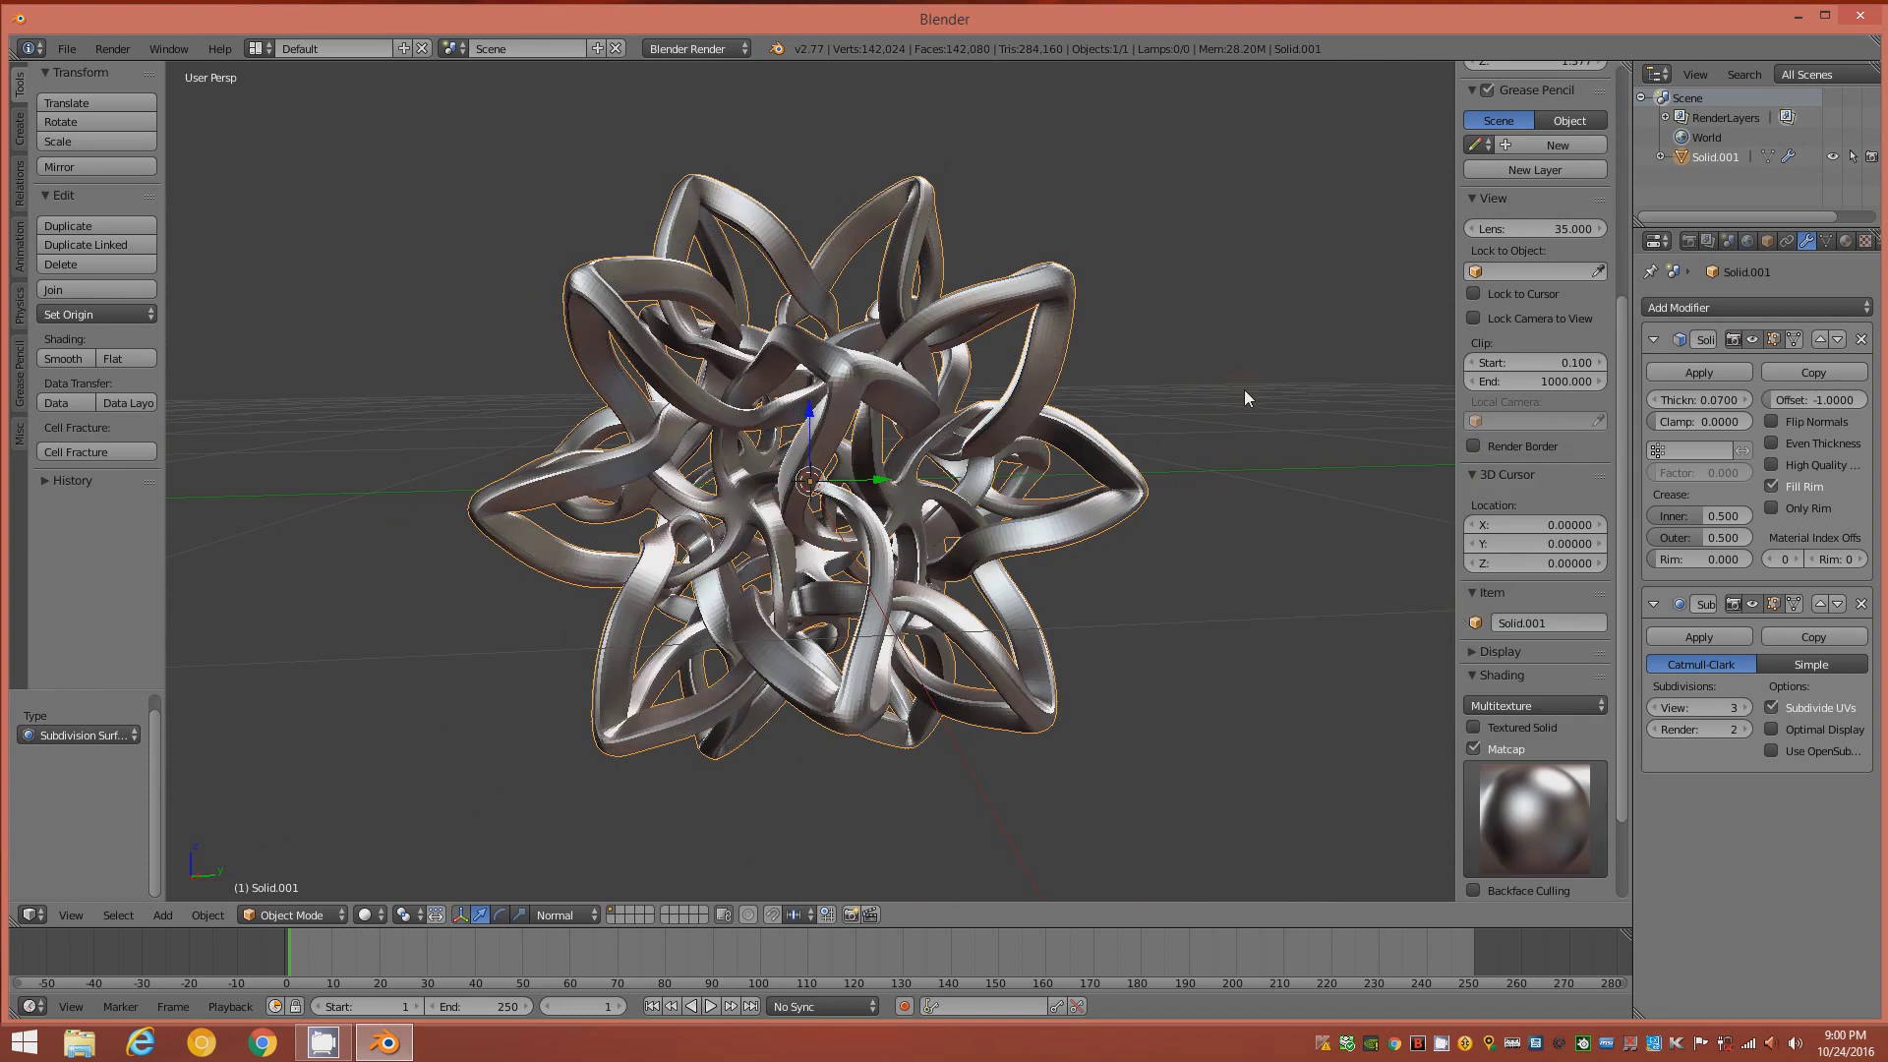
# - Apply smooth shading to the star frame and hide the 3D view's properties
pyautogui.click(61, 360)
pyautogui.moveTo(743, 373)
pyautogui.mouseDown(button='middle')
pyautogui.moveTo(824, 398)
pyautogui.moveTo(930, 365)
pyautogui.moveTo(919, 388)
pyautogui.mouseUp(button='middle')
pyautogui.press('n')
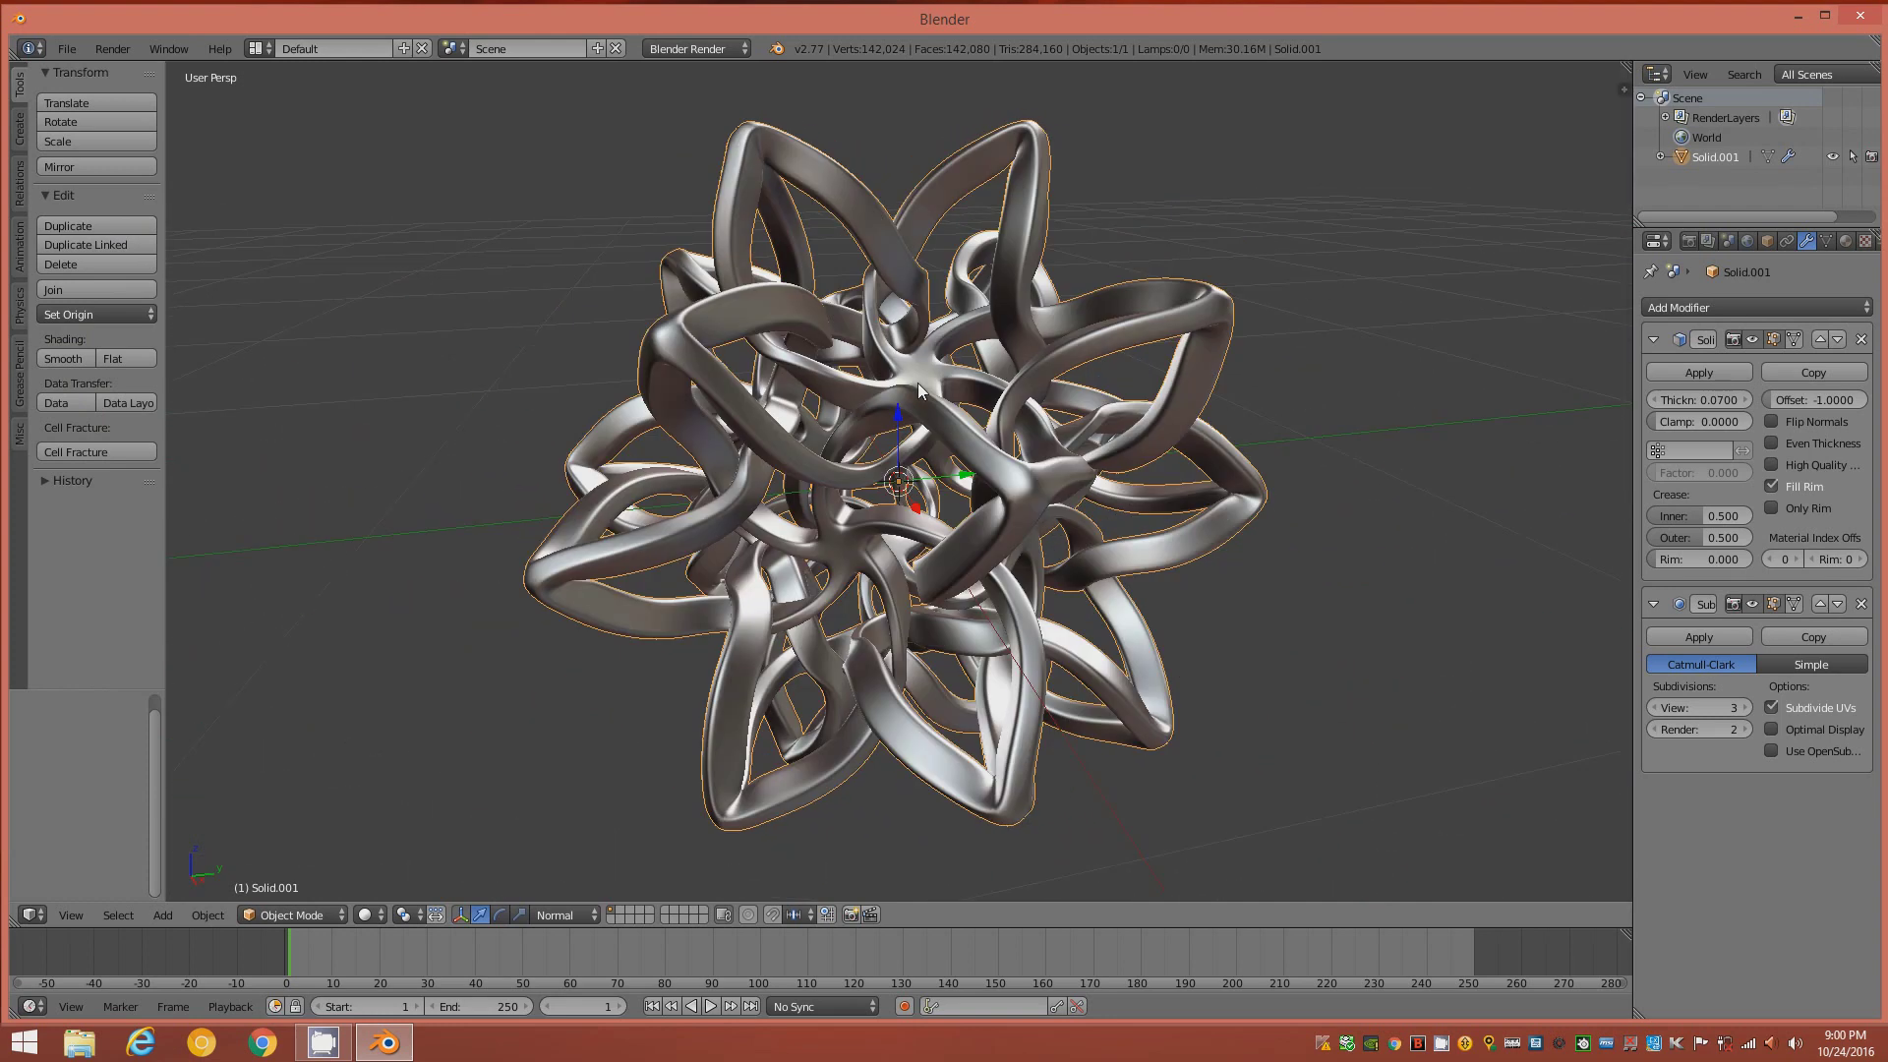